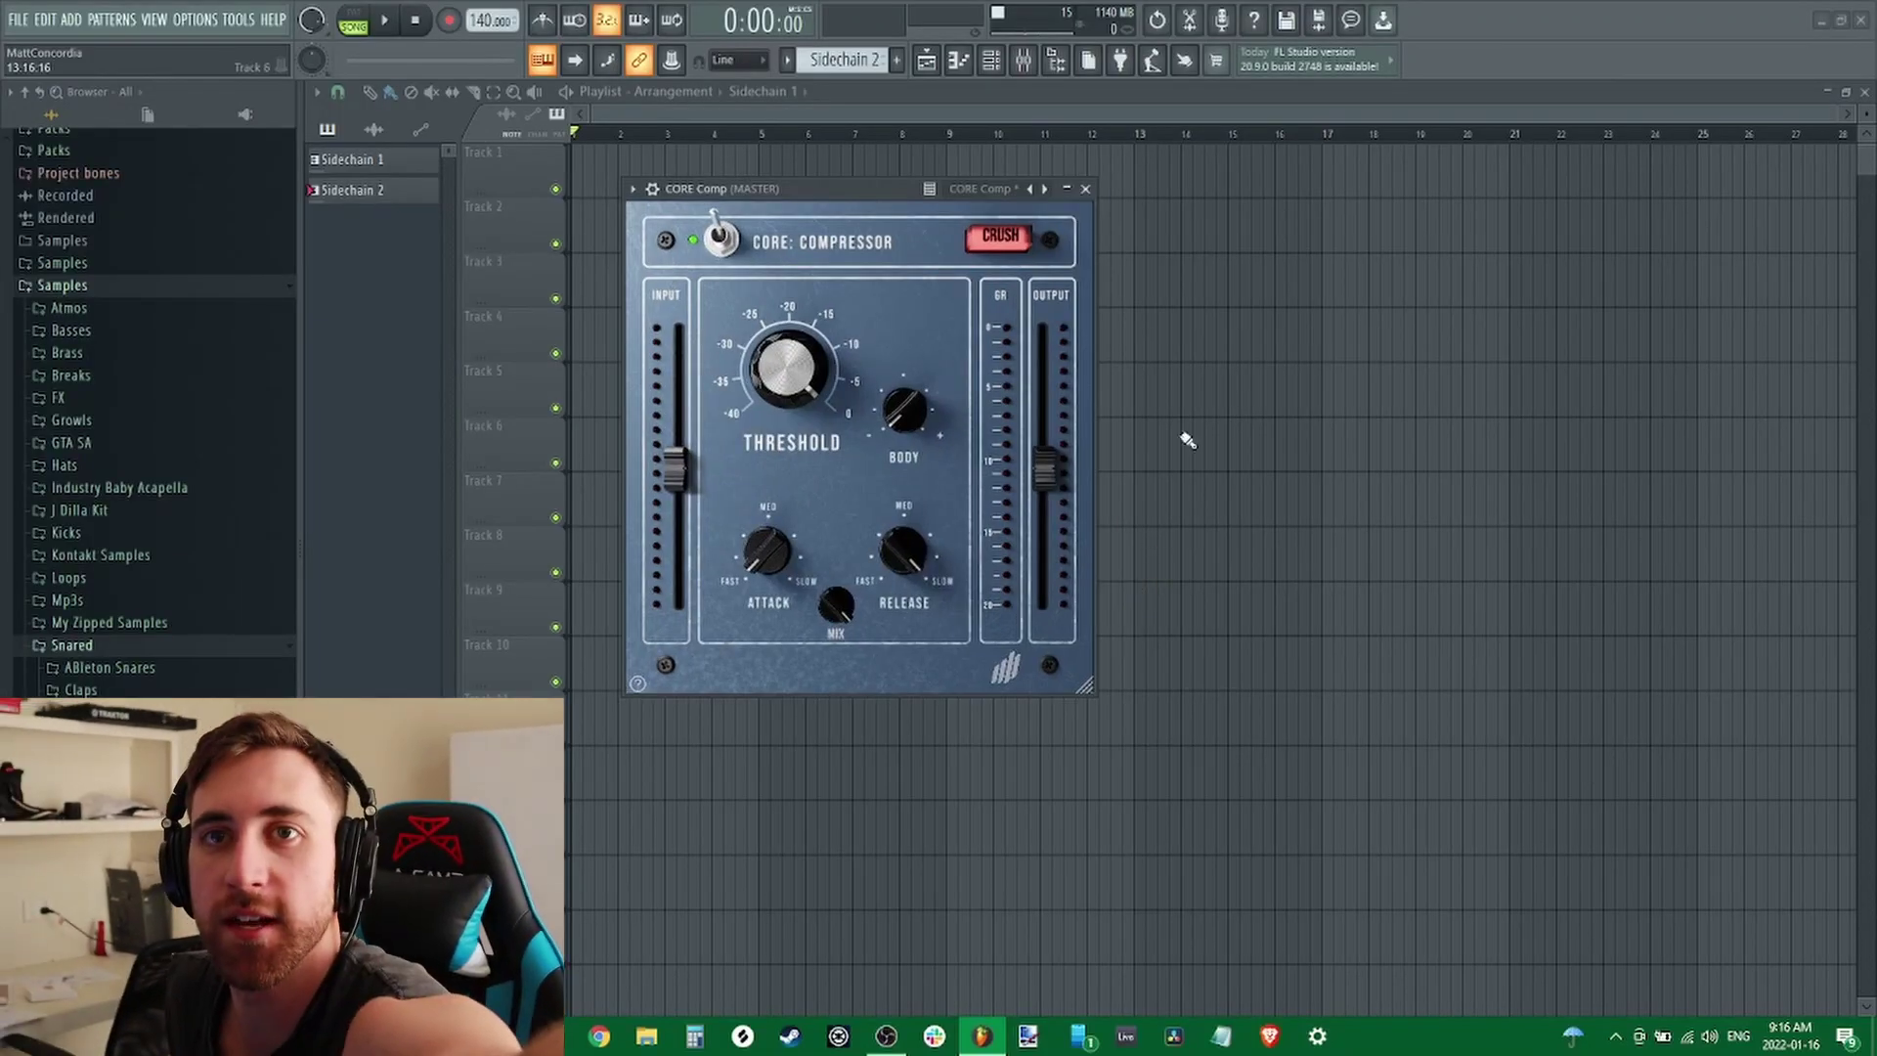
# Resize and reposition the compressor window, briefly testing output gain at 15 dB before returning to 0 dB
pyautogui.moveTo(1085, 685); pyautogui.dragTo(1412, 919)
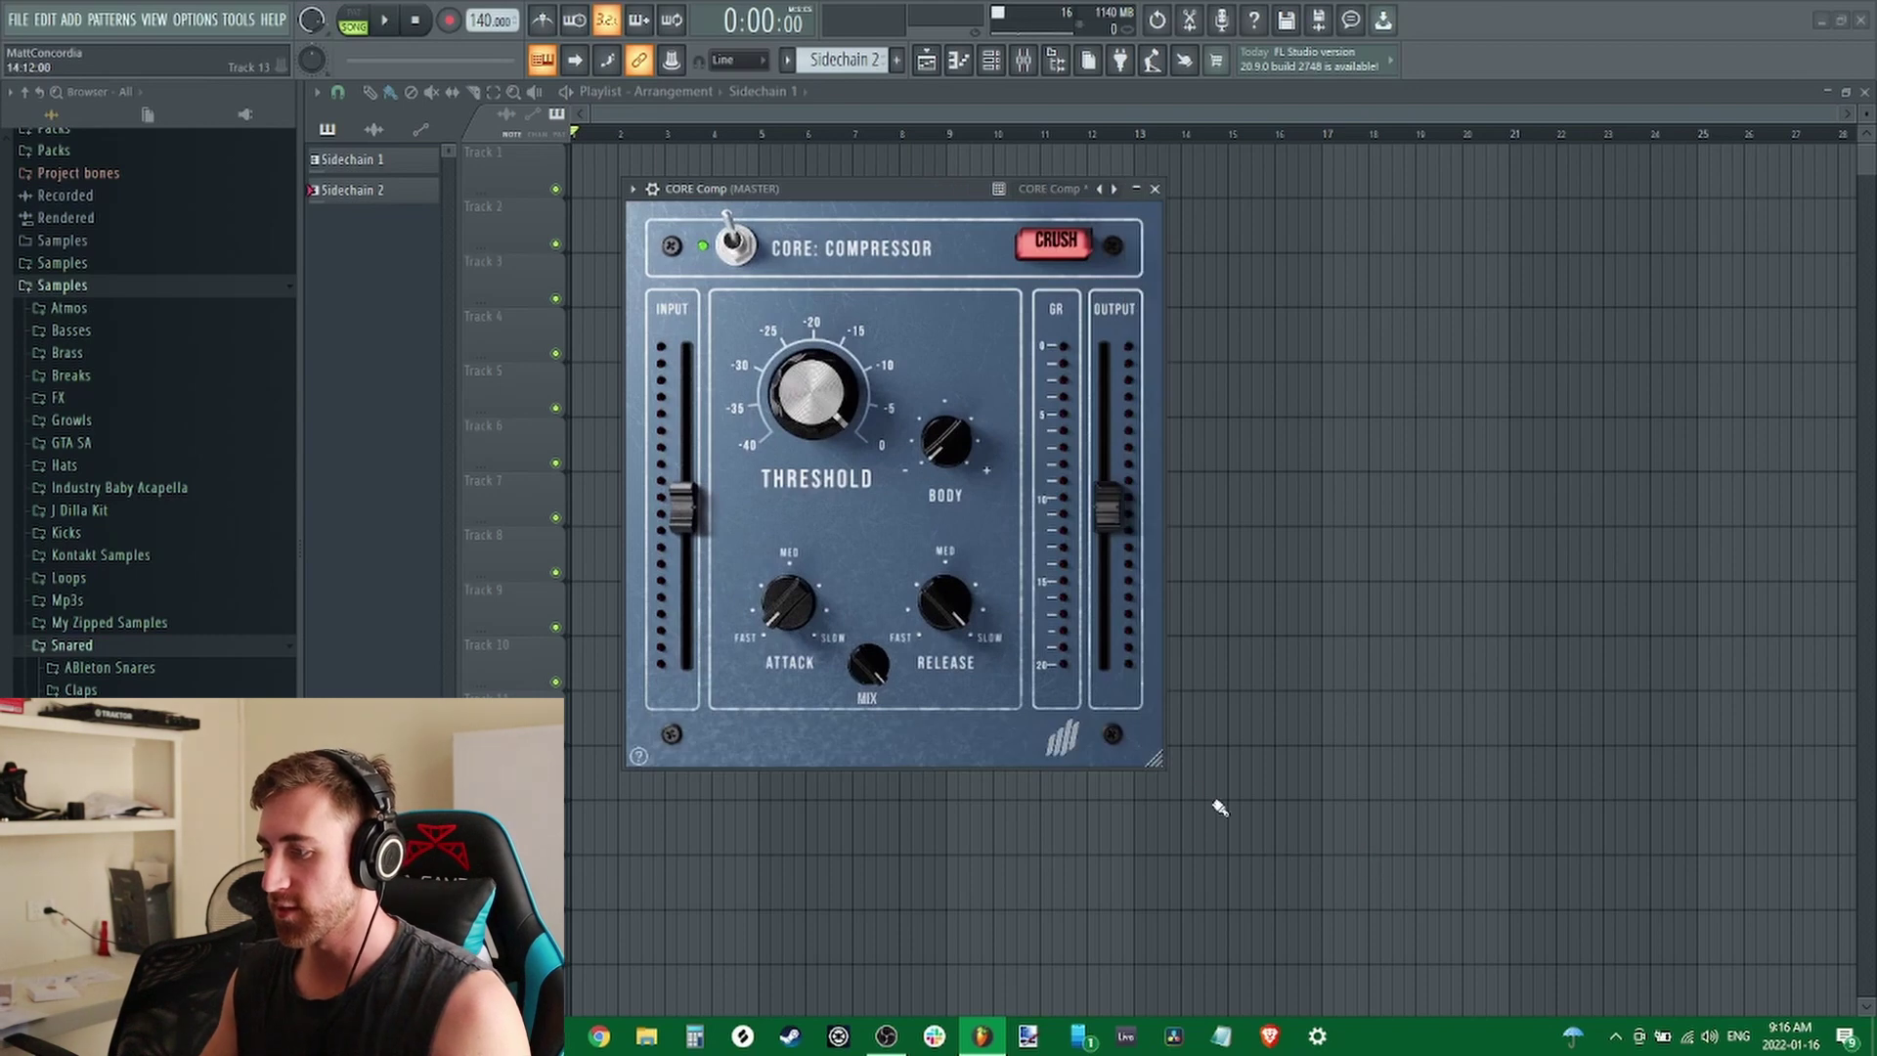
pyautogui.moveTo(1153, 761); pyautogui.dragTo(1087, 692)
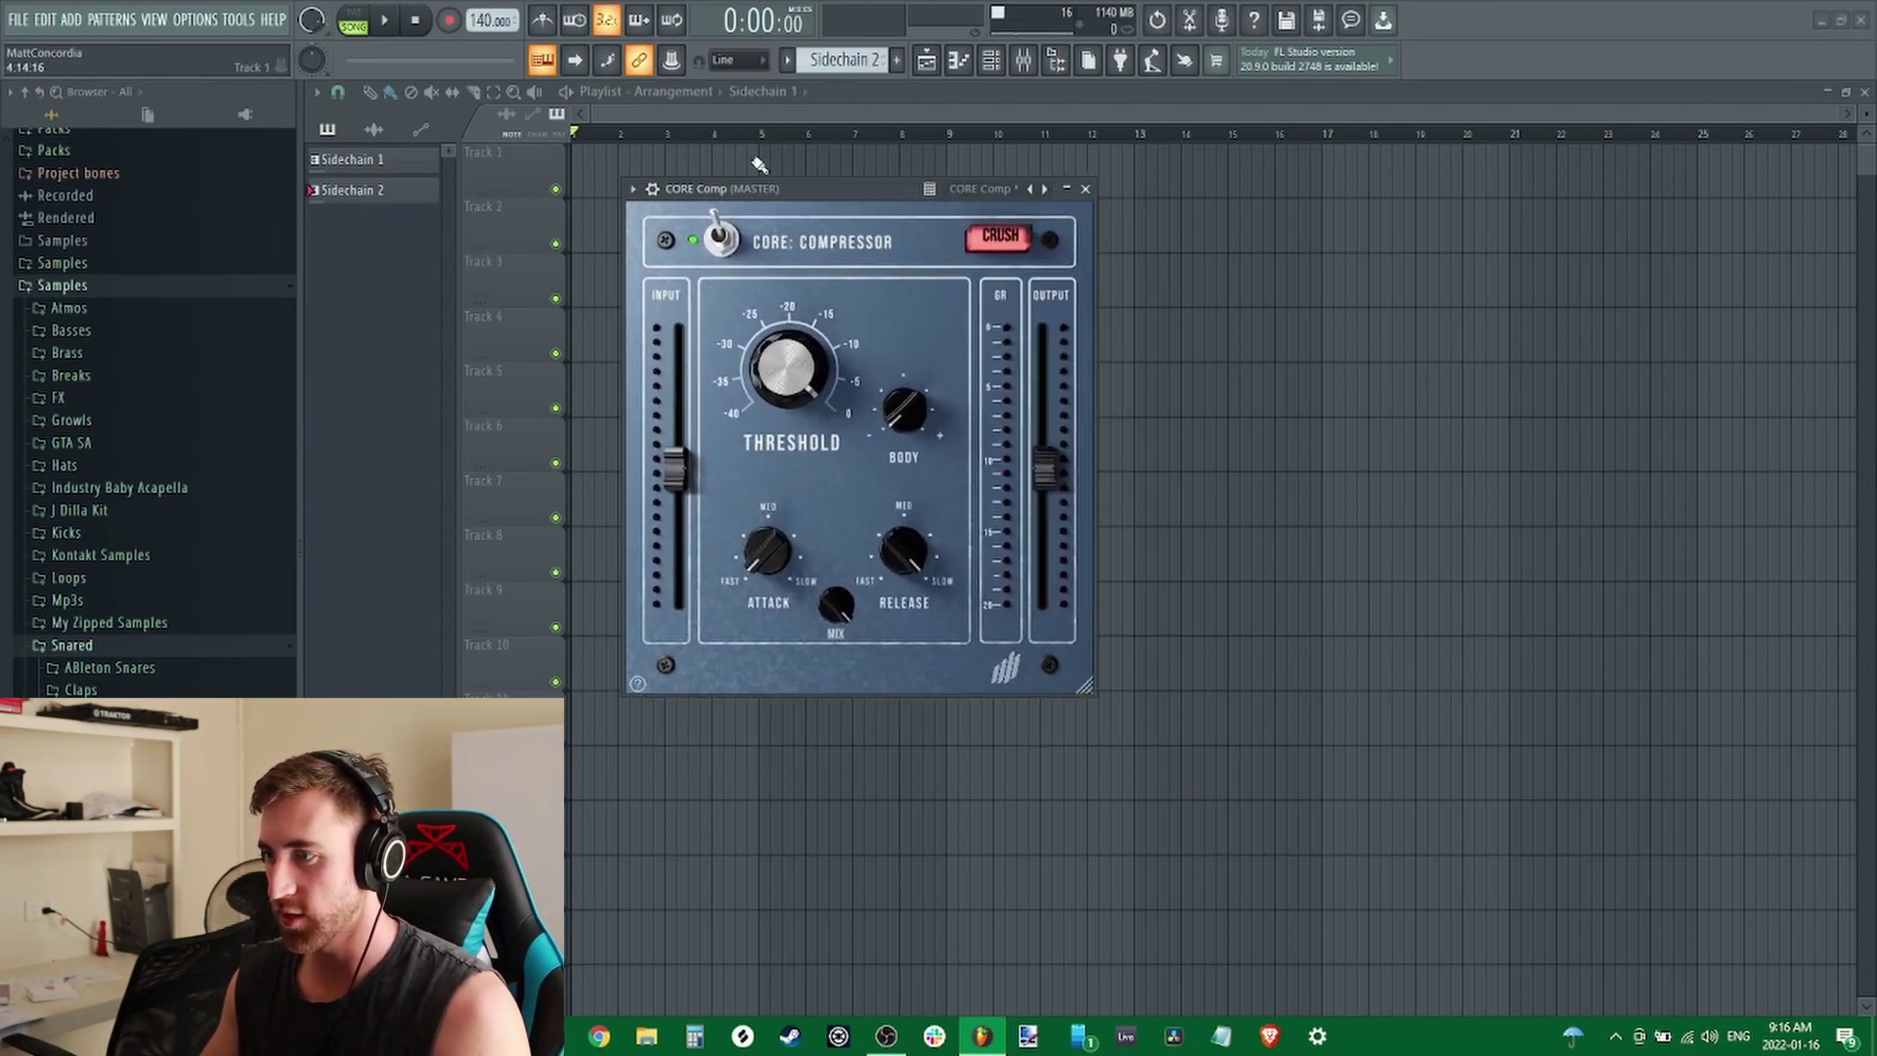
pyautogui.moveTo(743, 186); pyautogui.dragTo(725, 182)
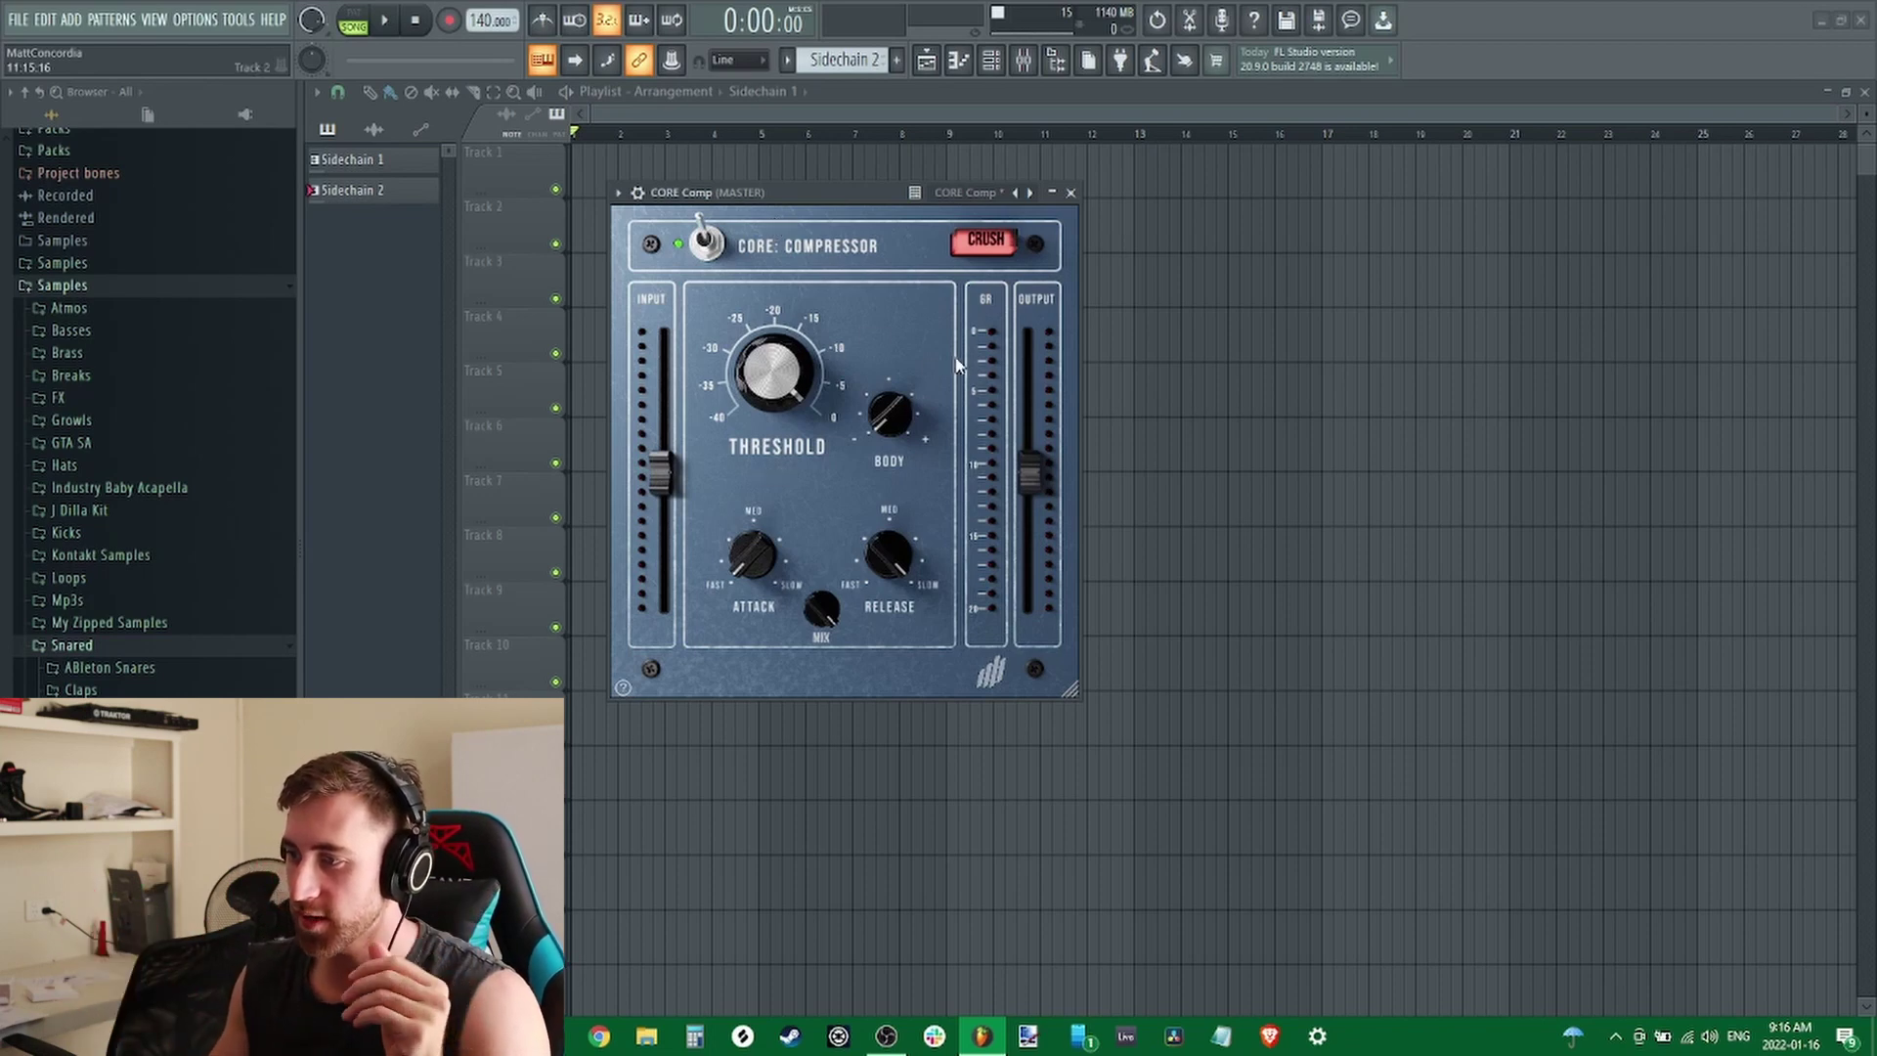
pyautogui.moveTo(751, 383)
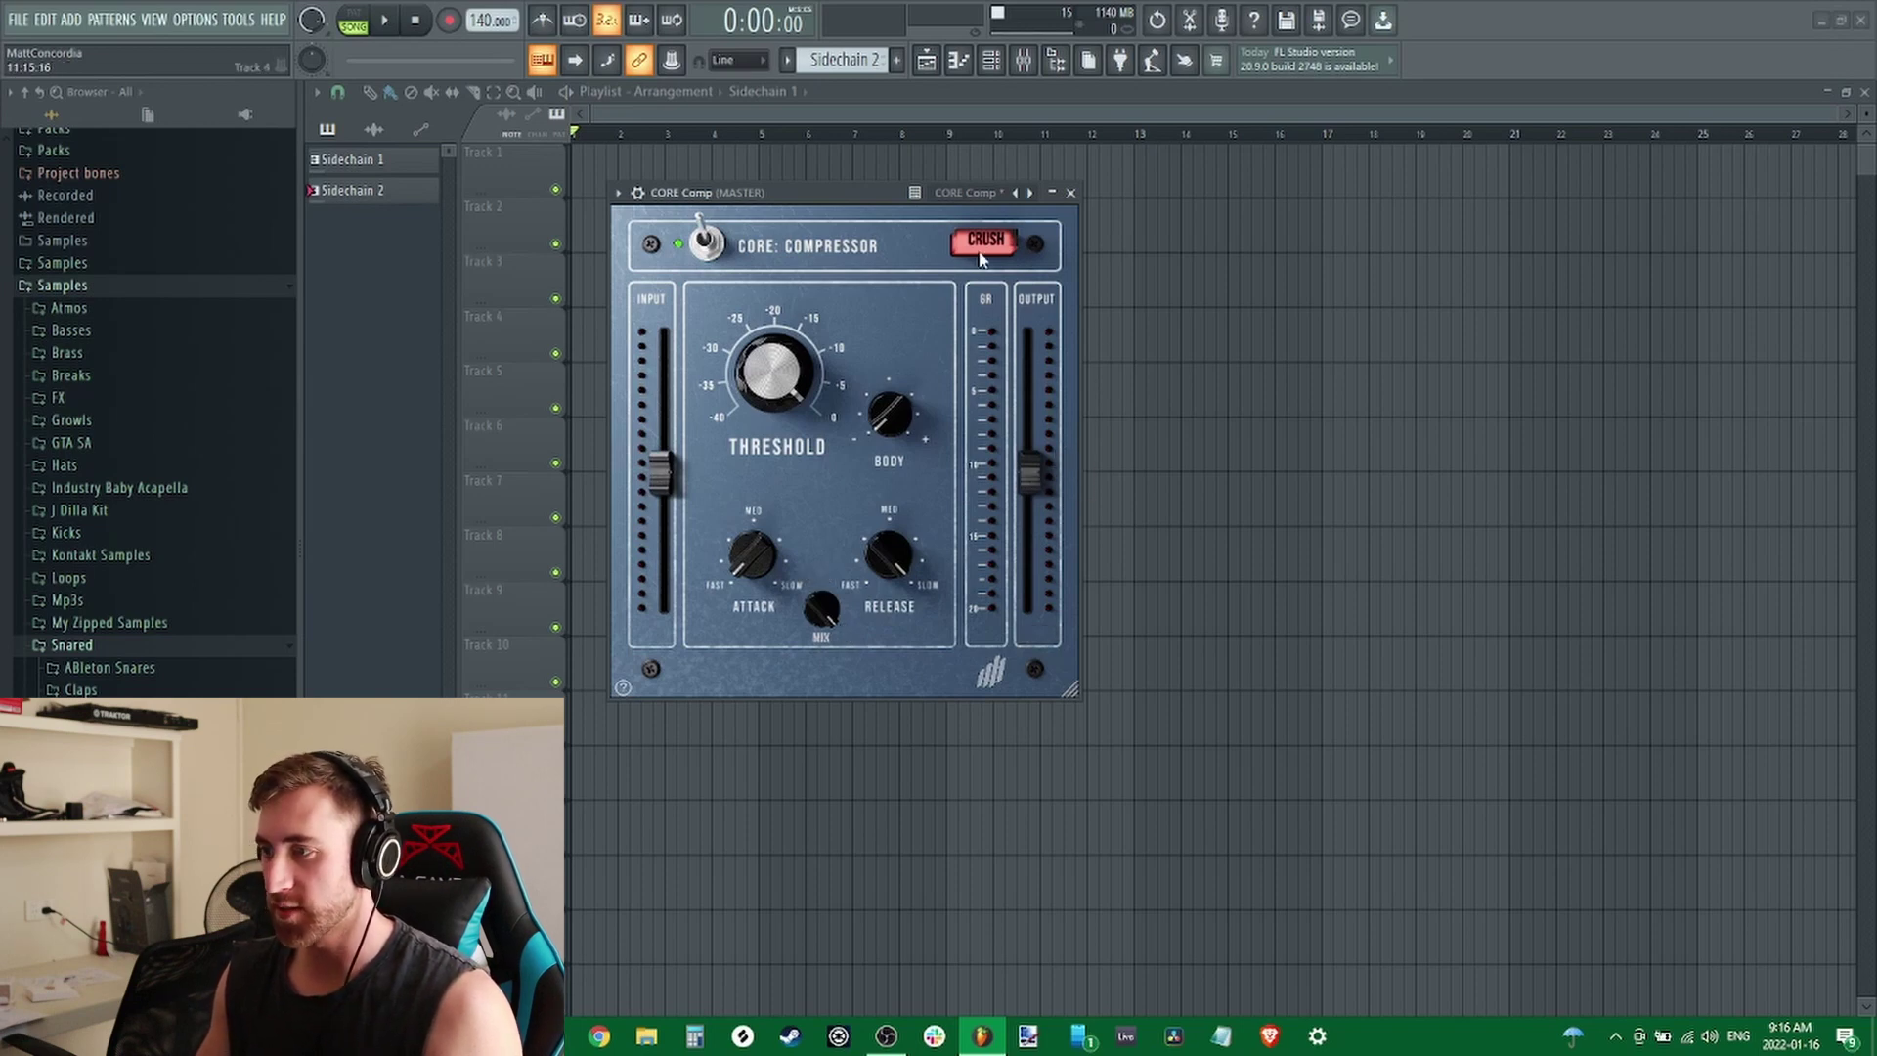
pyautogui.moveTo(982, 243); pyautogui.dragTo(978, 223)
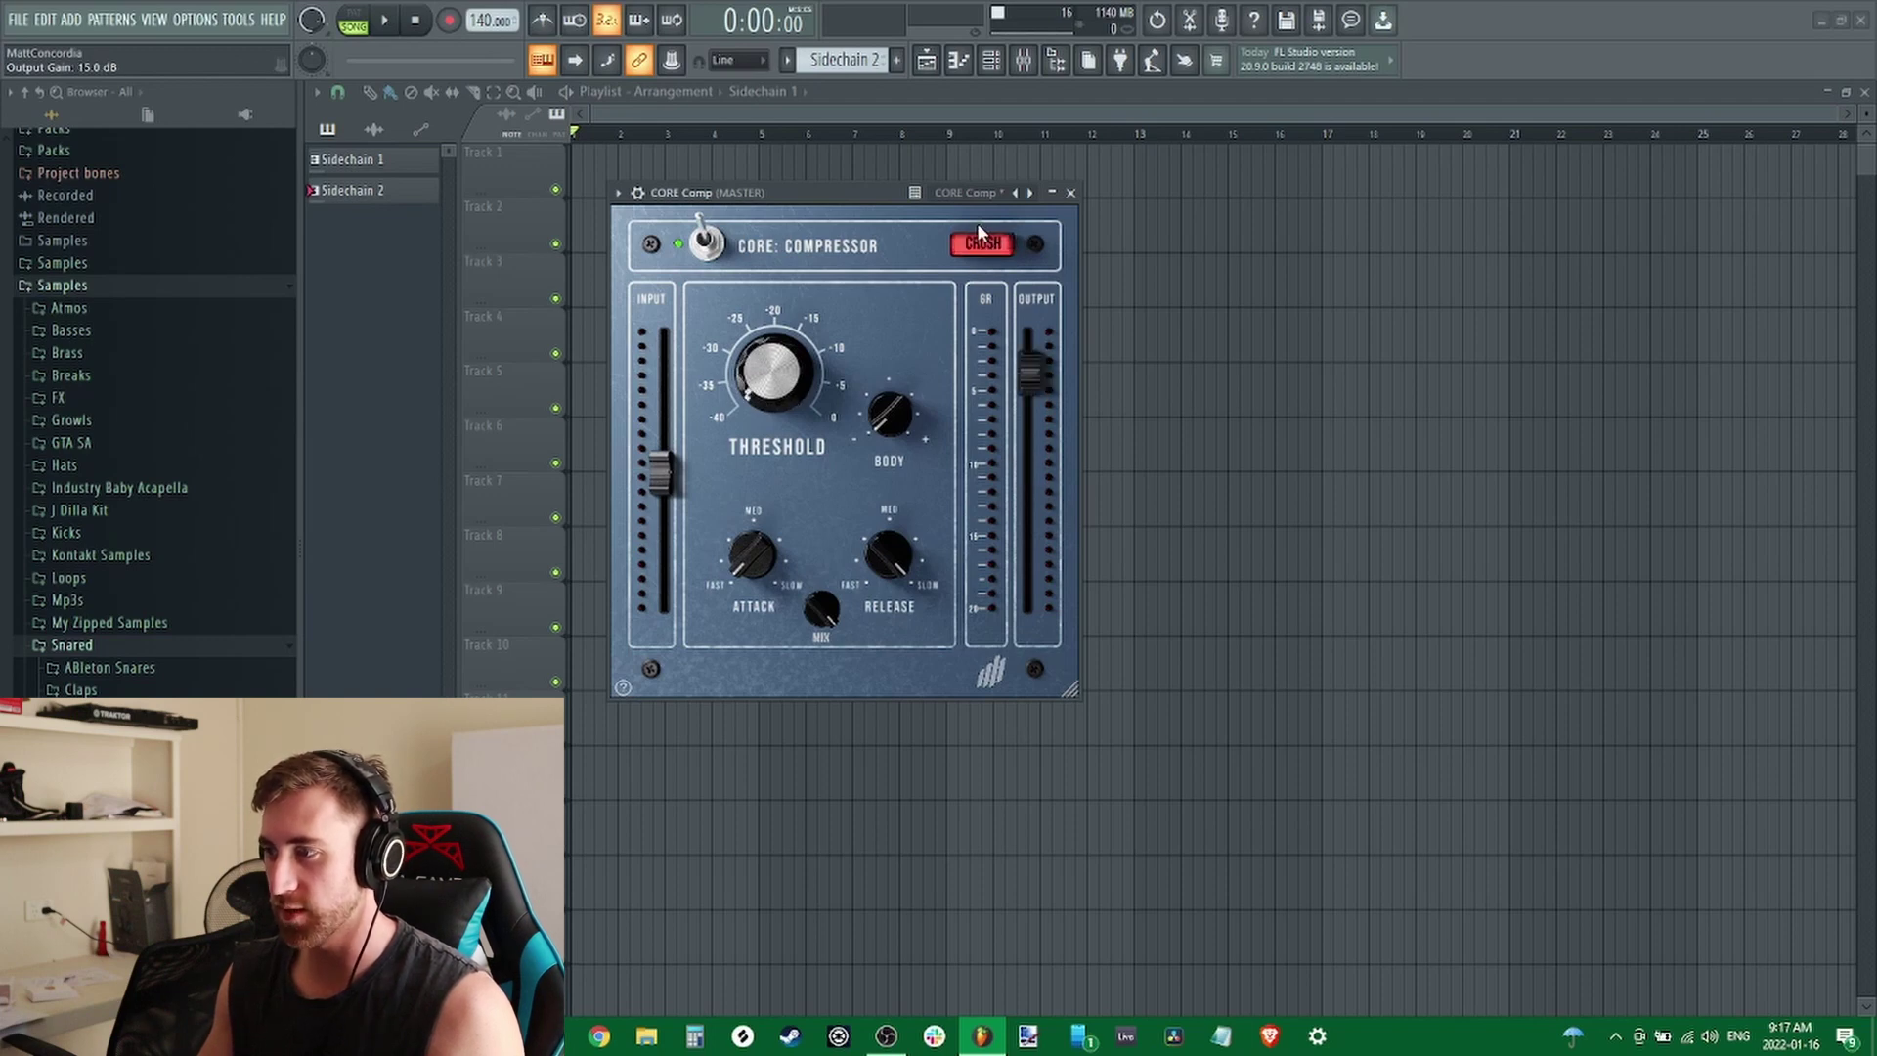
pyautogui.moveTo(987, 244); pyautogui.dragTo(993, 256)
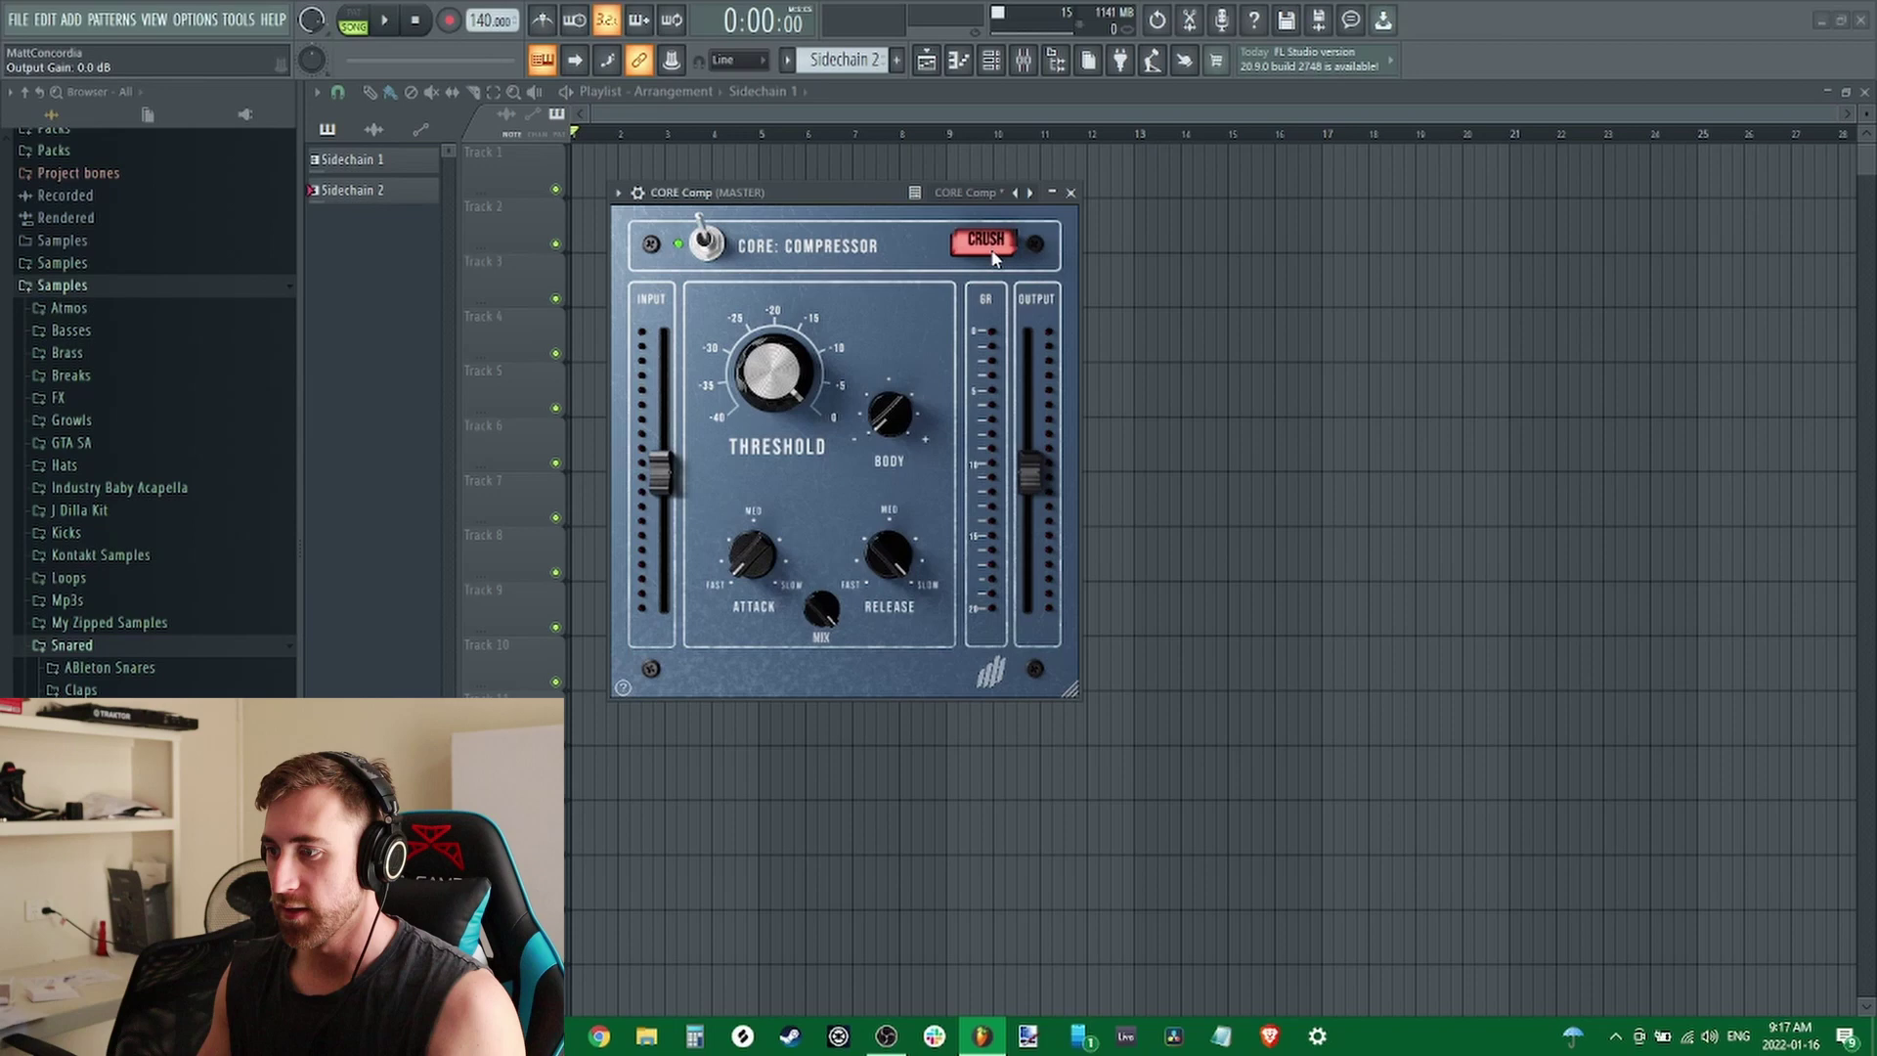
pyautogui.moveTo(823, 192); pyautogui.dragTo(1002, 170)
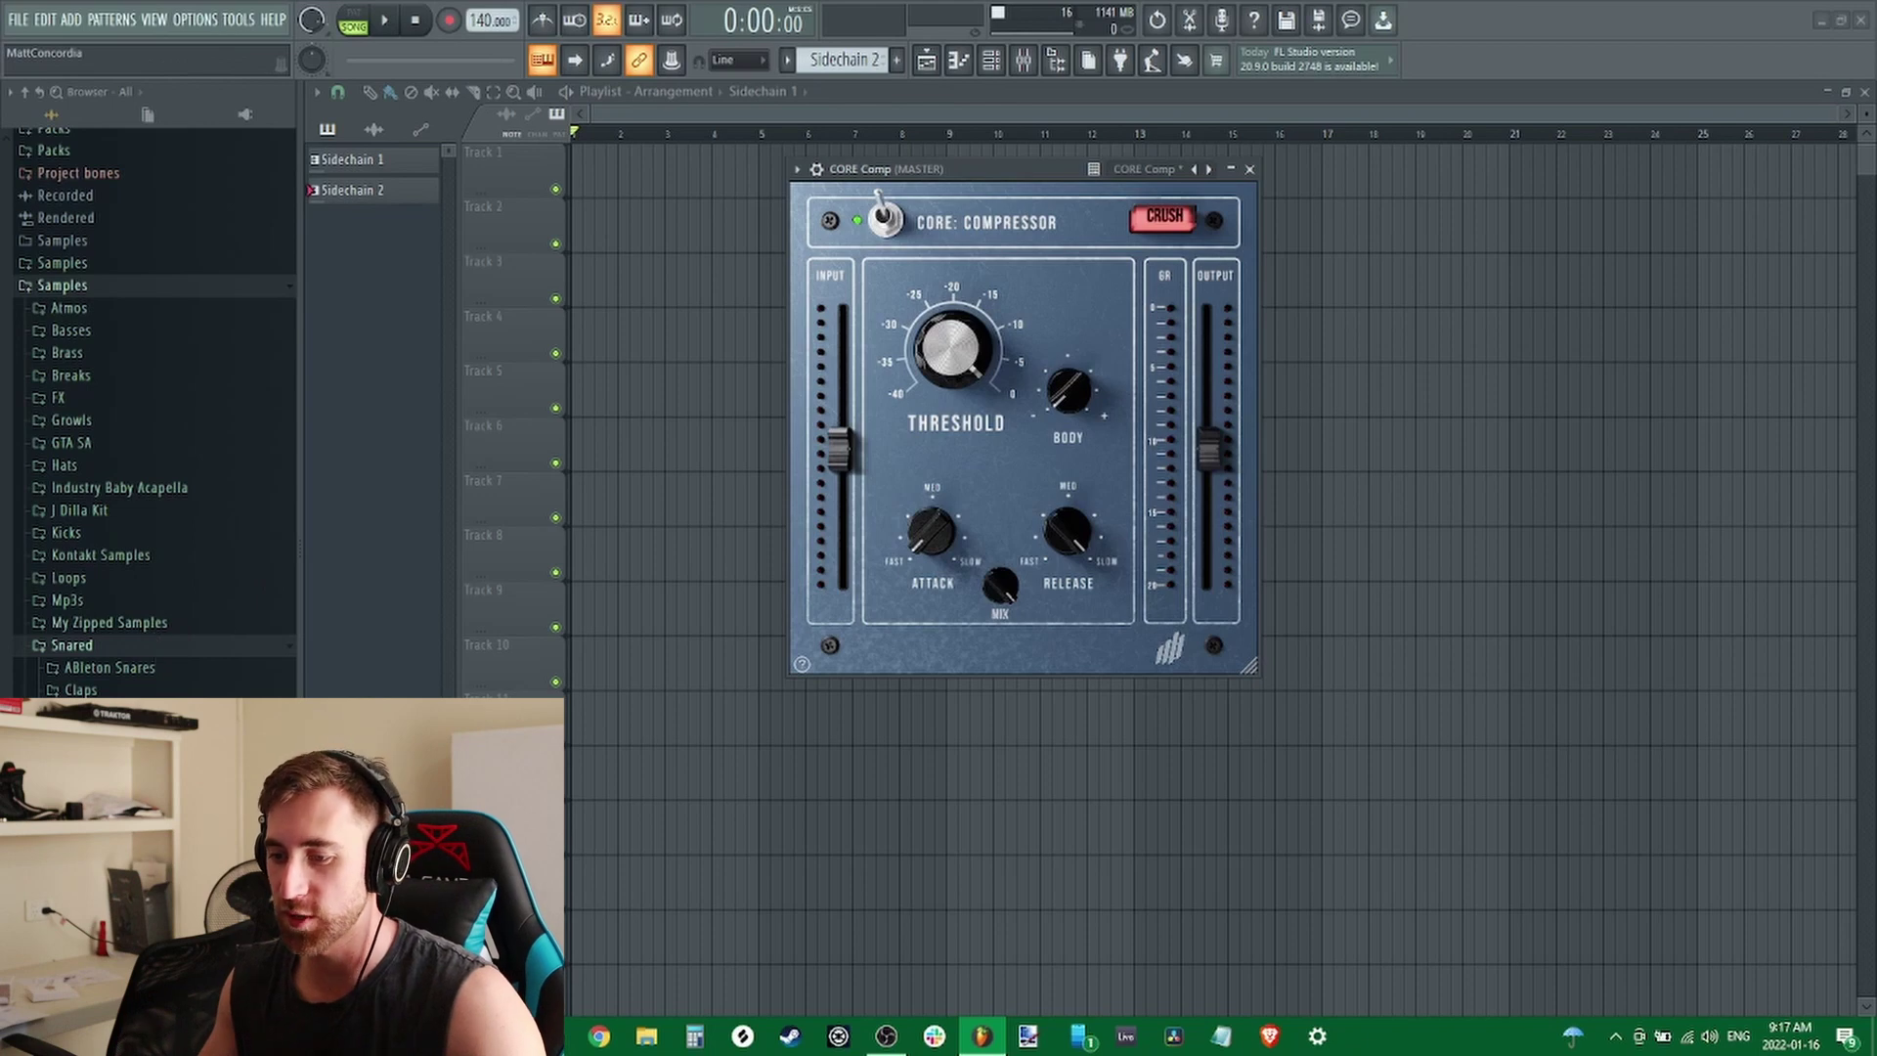
# Place Lights_Snare_2 at the start of Track 1, play it, and set attack 34 ms and Body 2.2 dB
pyautogui.moveTo(108, 728); pyautogui.dragTo(576, 171)
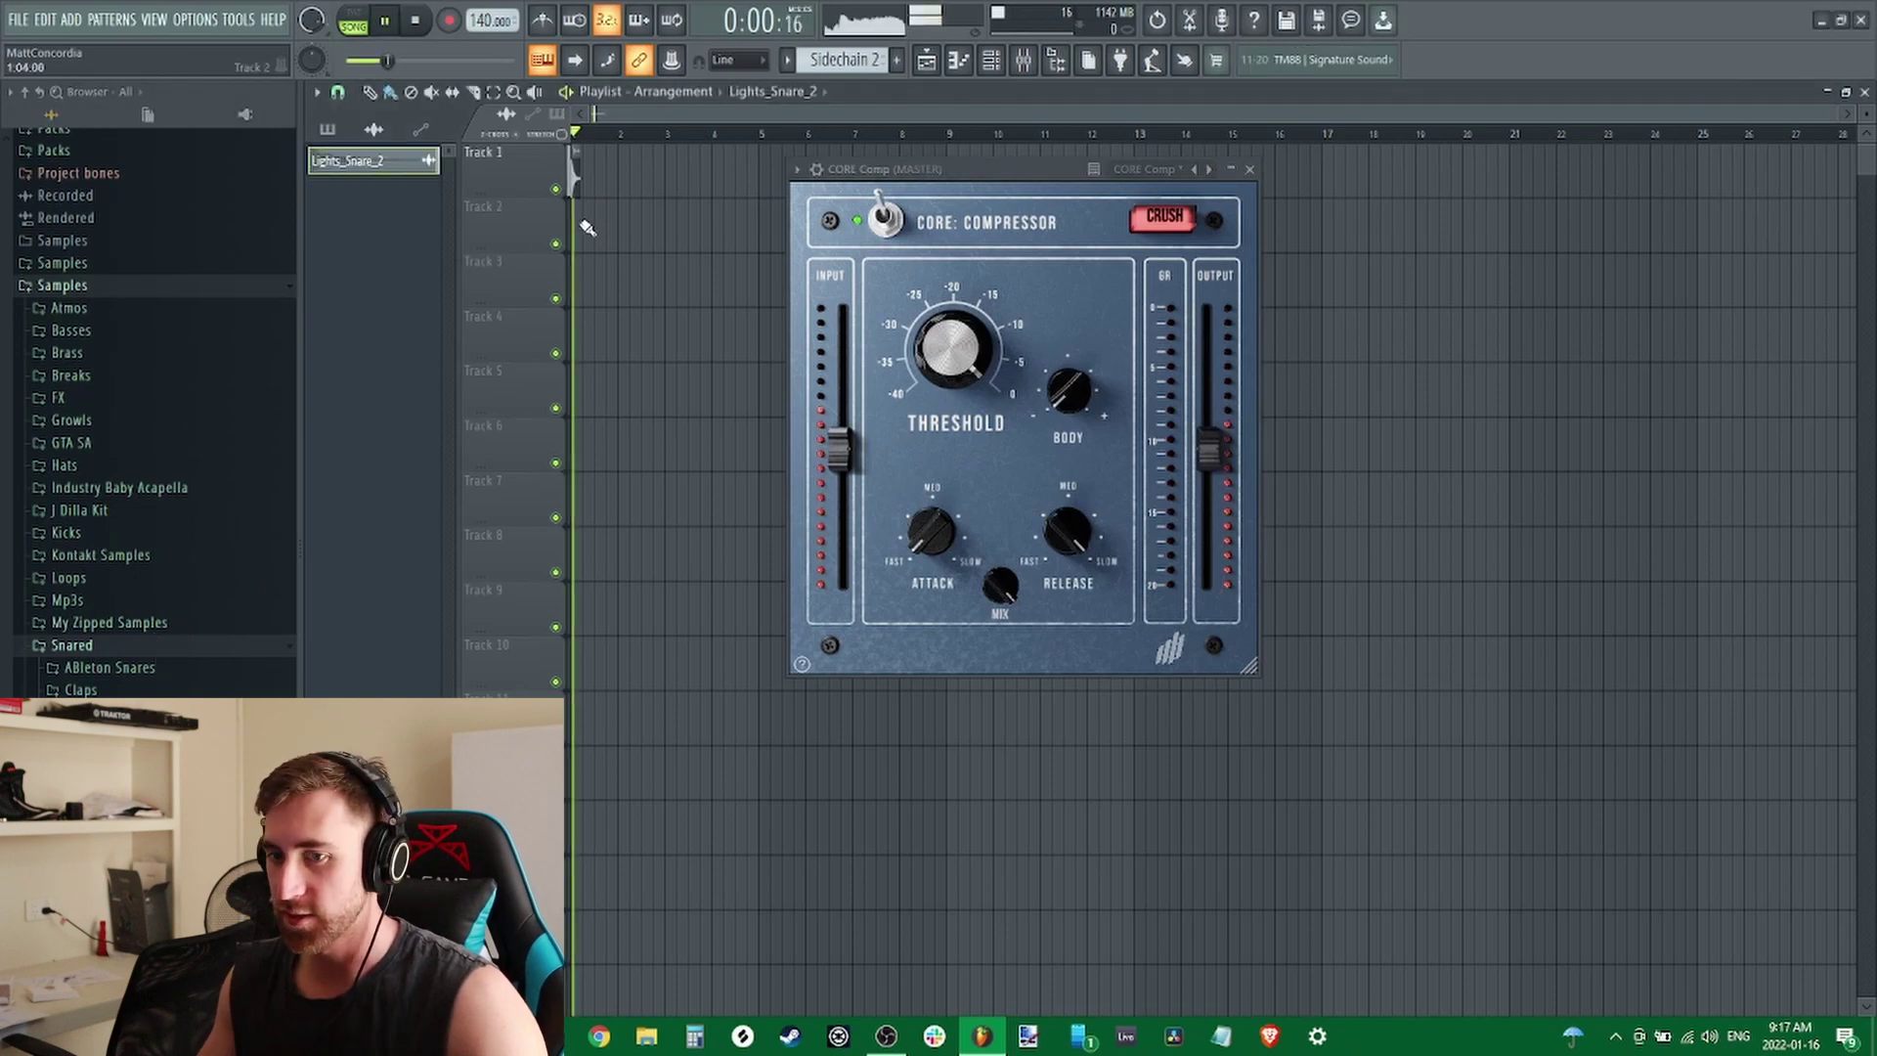
pyautogui.press('space')
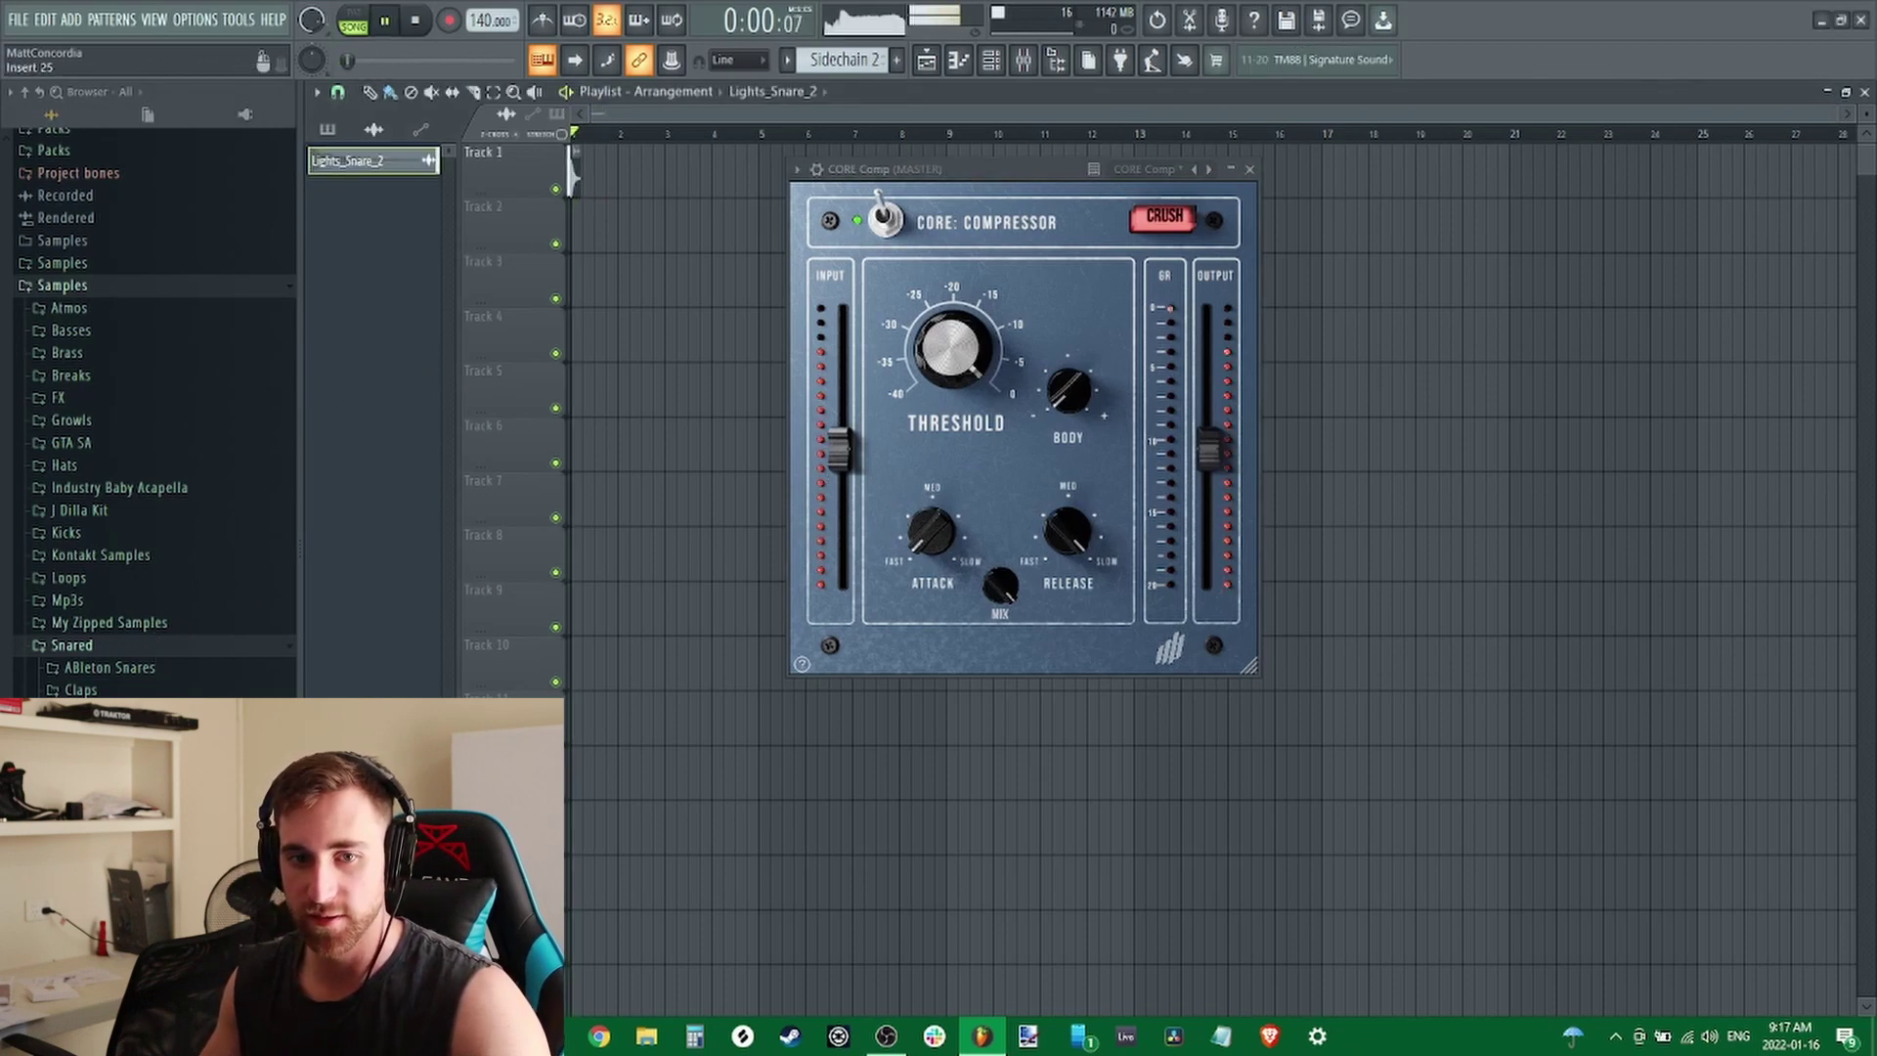
pyautogui.moveTo(977, 169); pyautogui.dragTo(870, 162)
pyautogui.moveTo(824, 527); pyautogui.dragTo(969, 533)
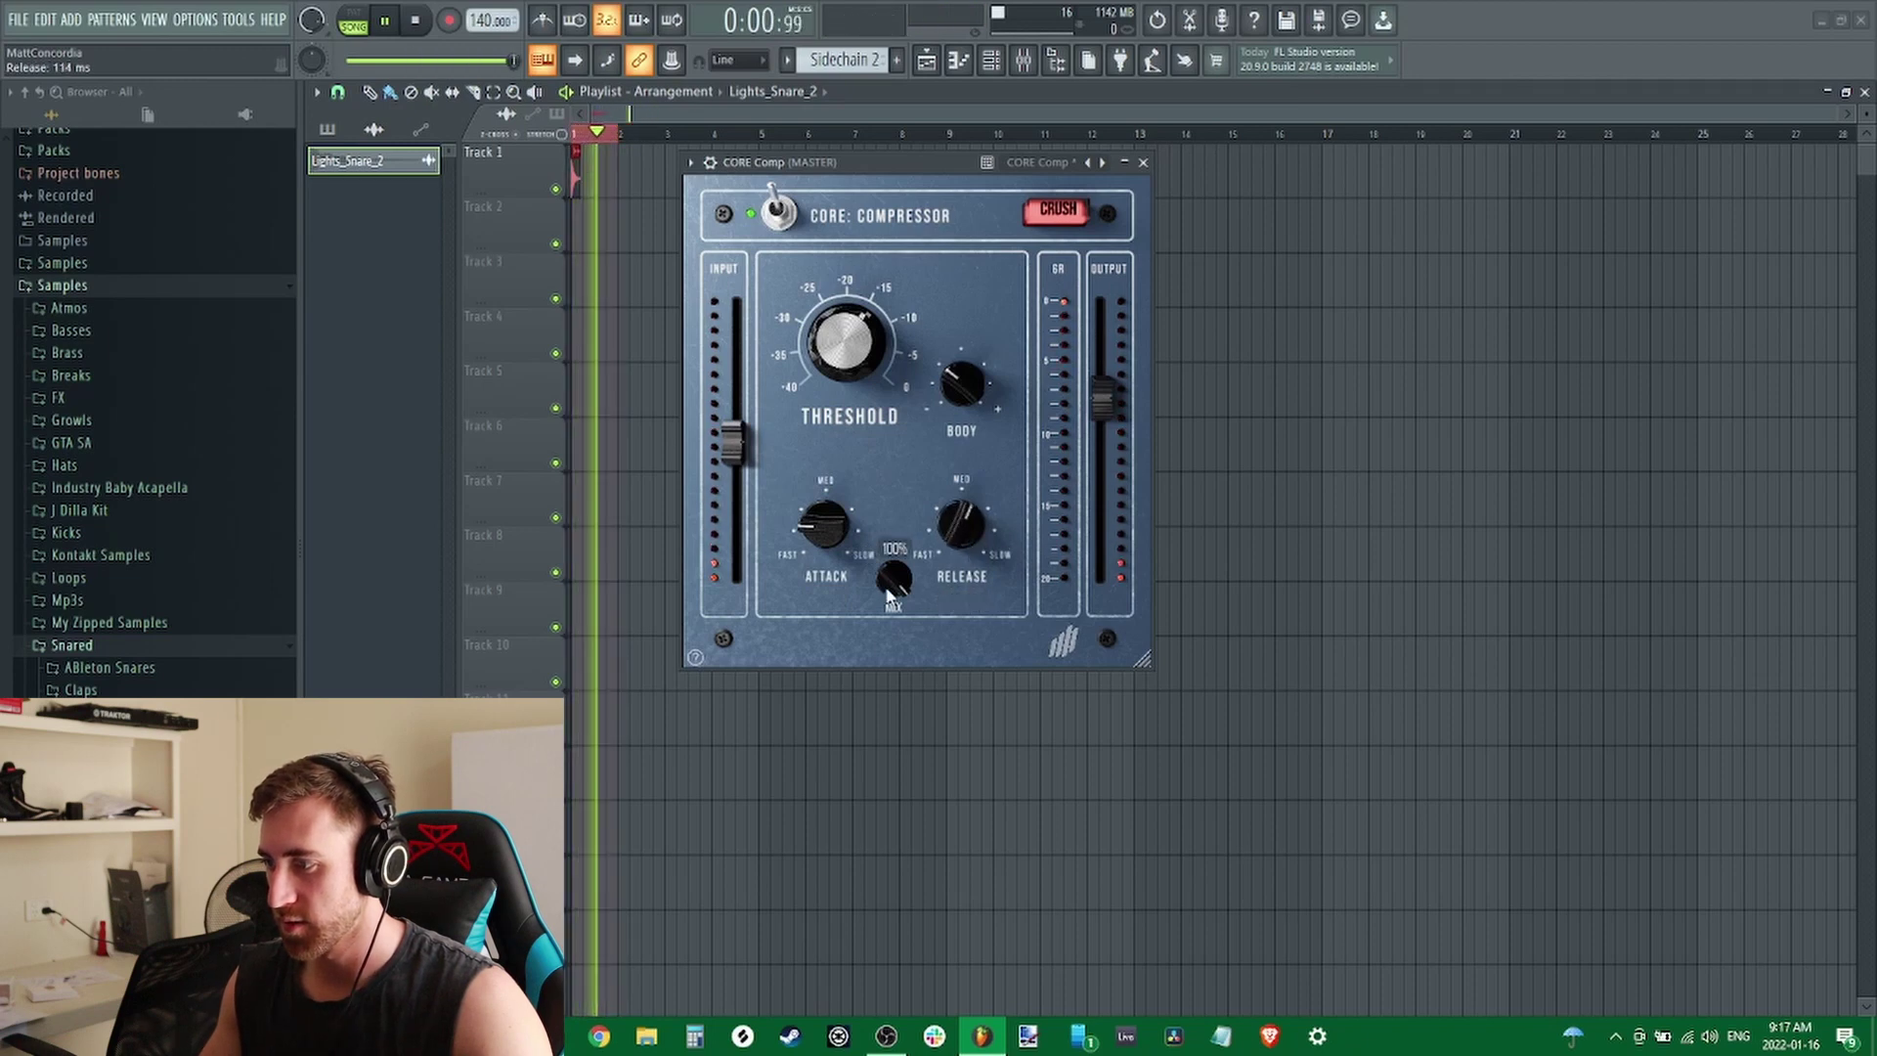
pyautogui.moveTo(962, 406)
pyautogui.moveTo(963, 406); pyautogui.dragTo(962, 450)
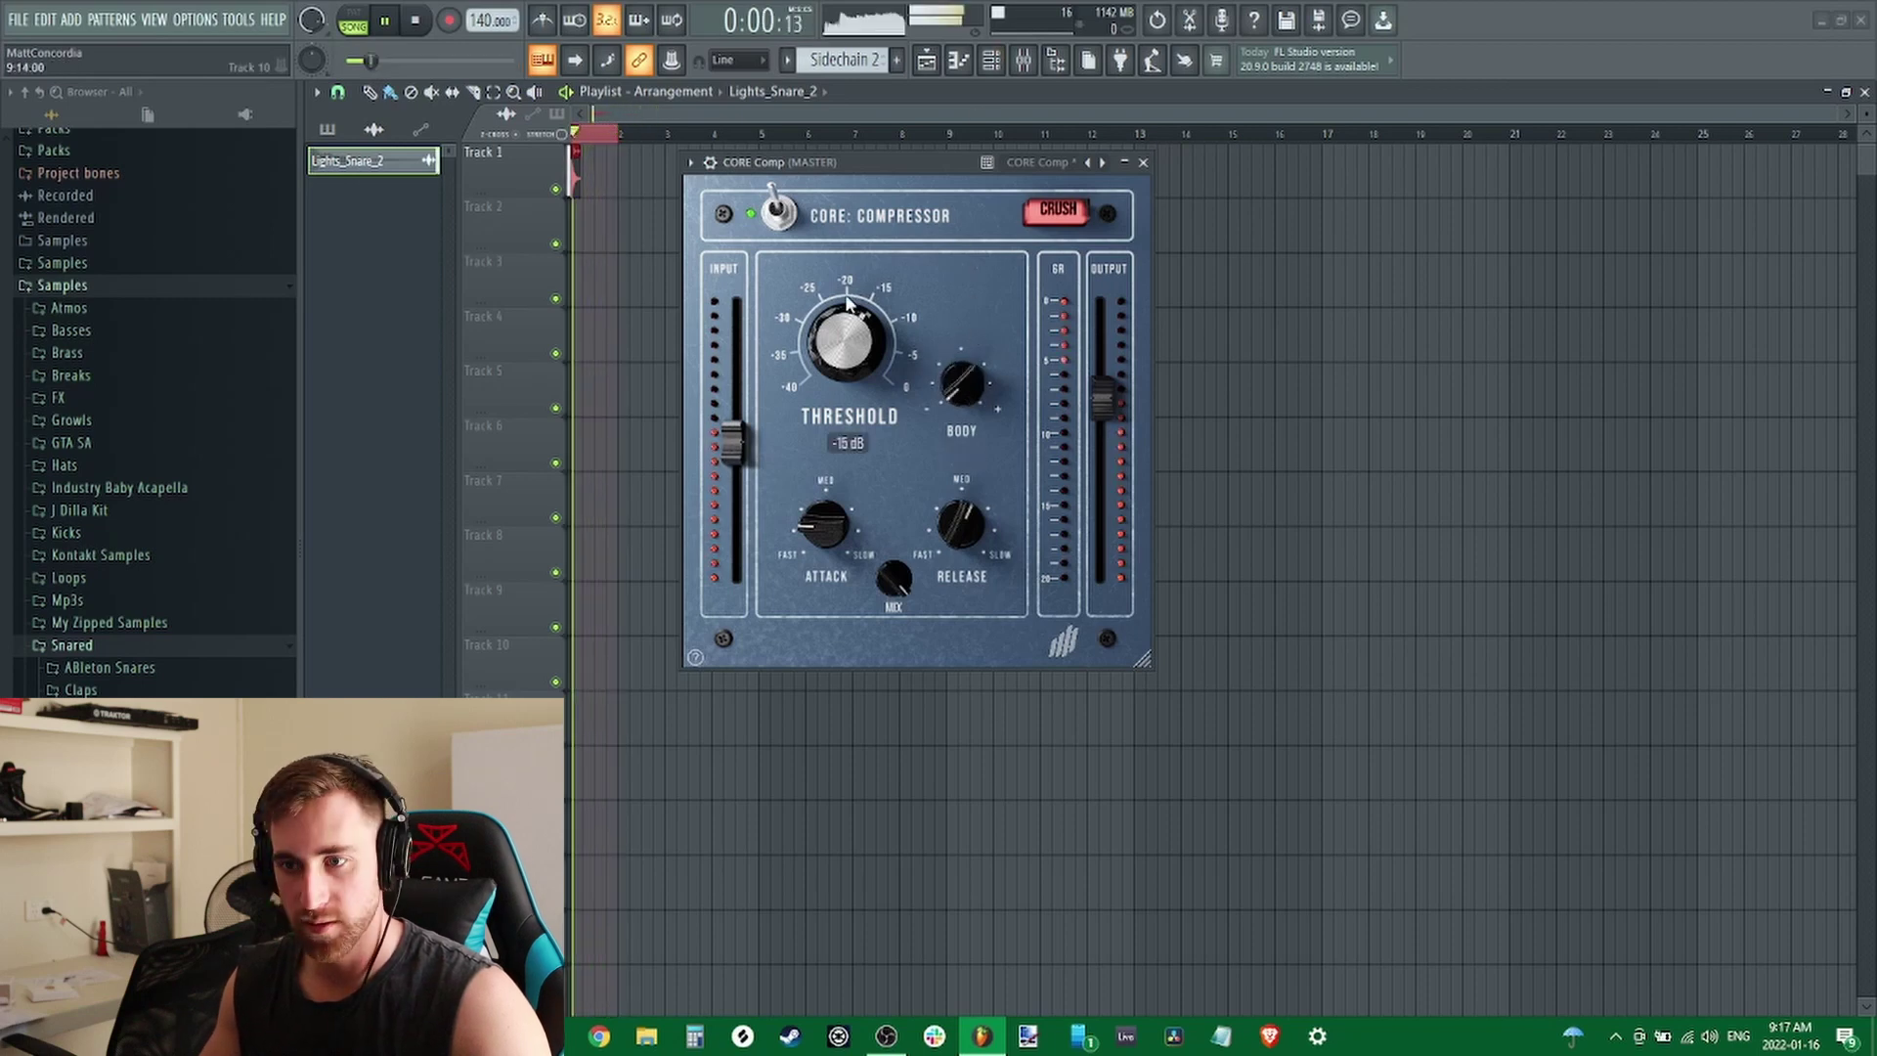
# A/B the compressor against the dry snare, then restart playback
pyautogui.click(778, 214)
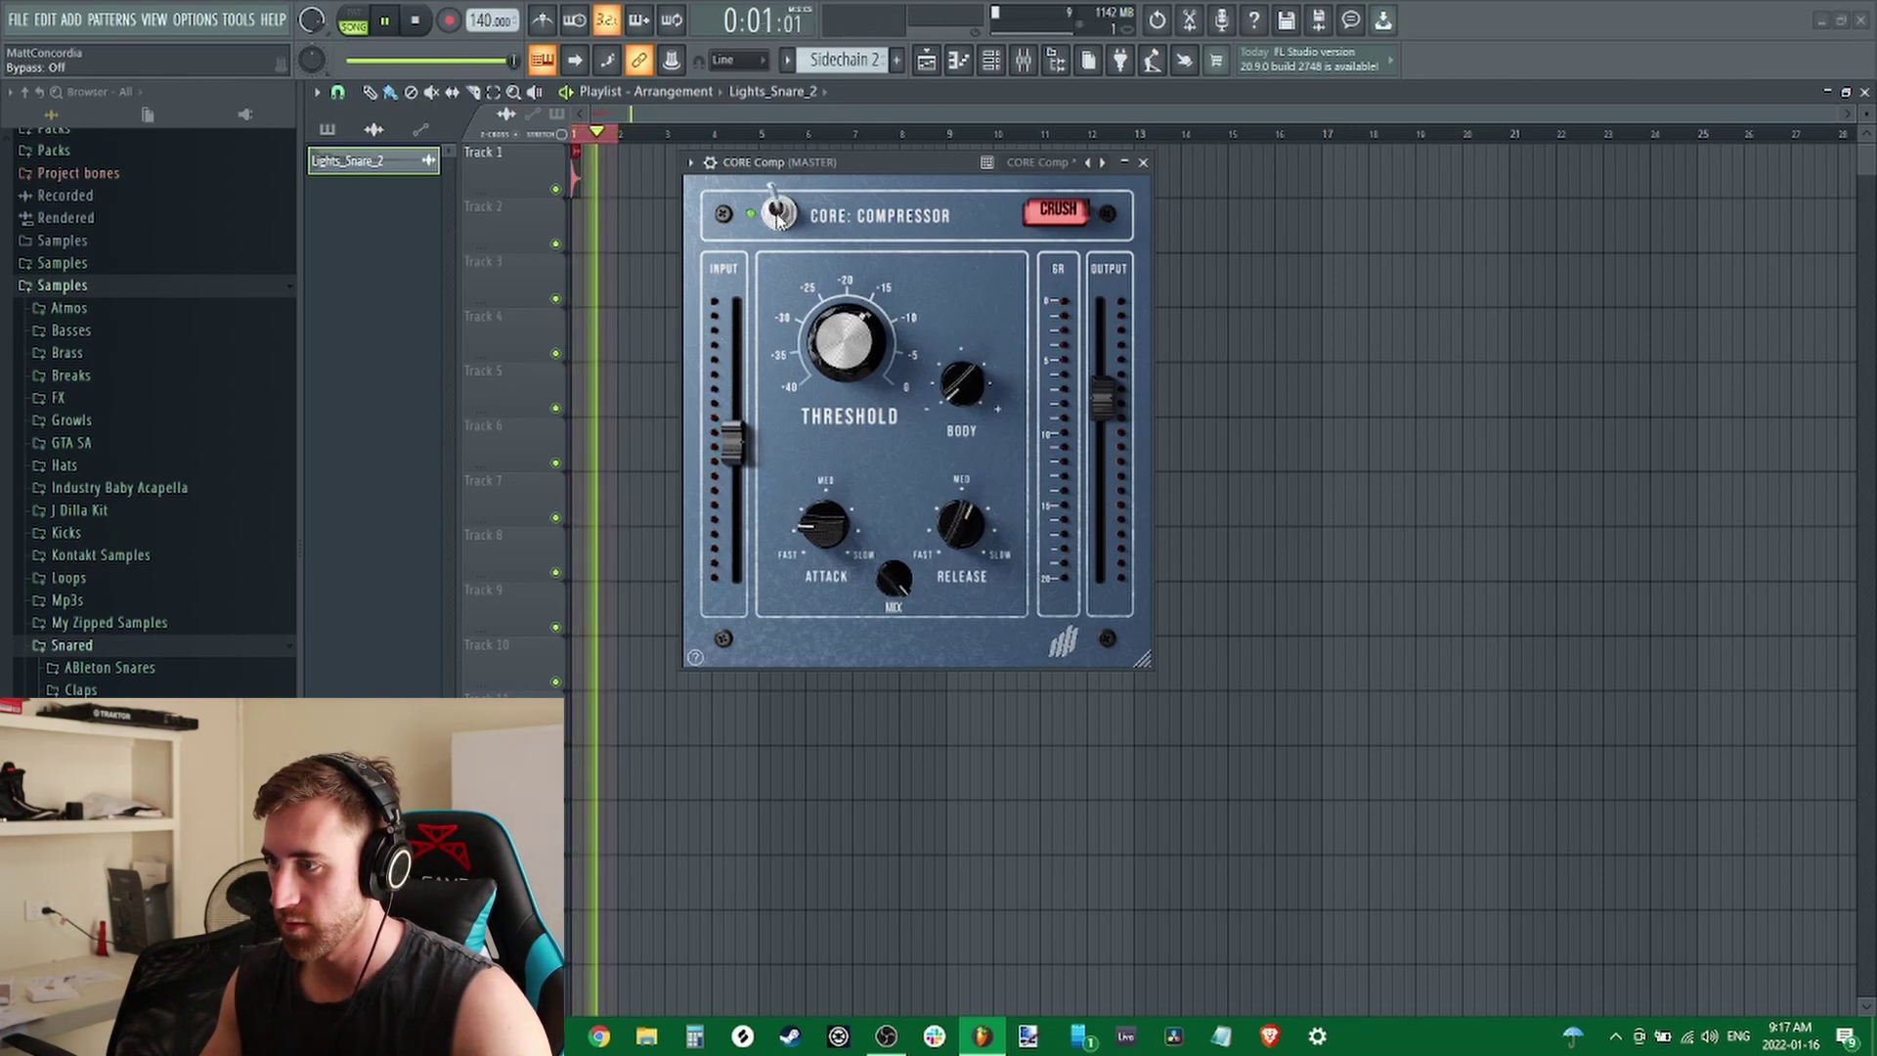
pyautogui.click(778, 214)
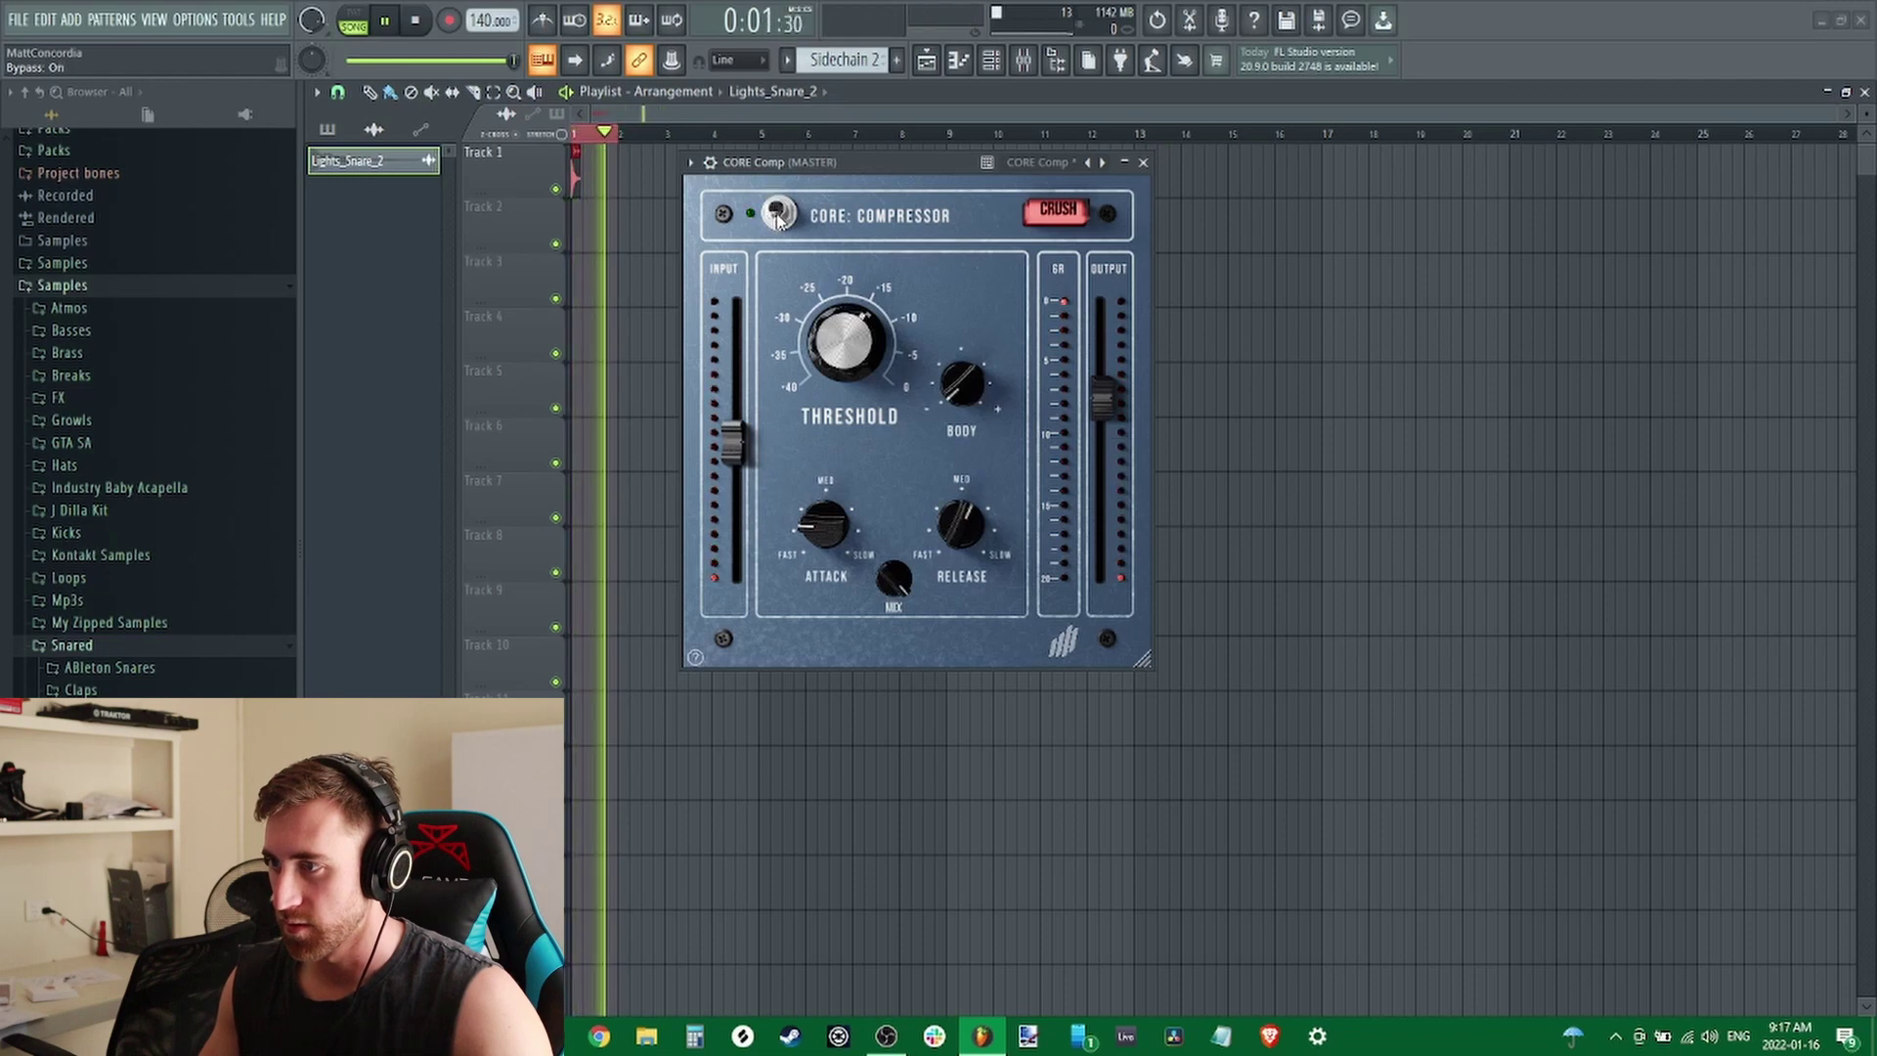
pyautogui.press('space')
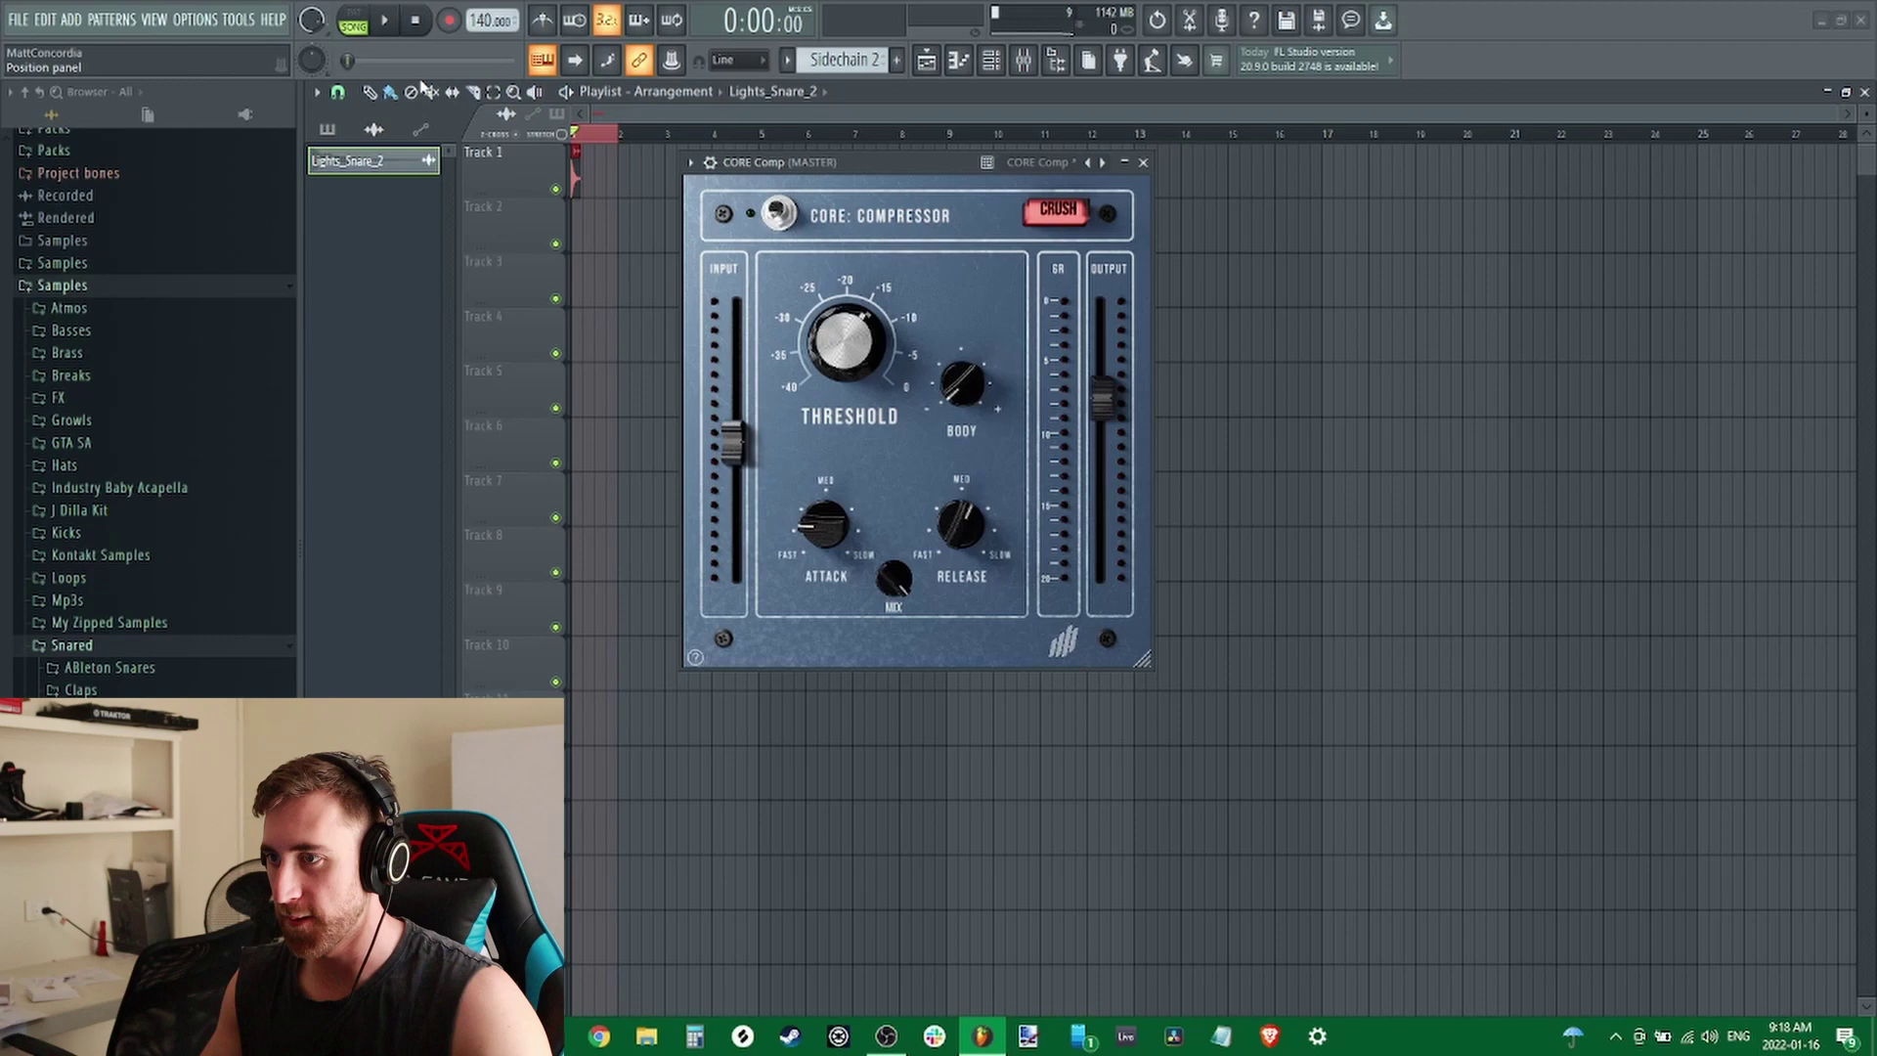
pyautogui.click(387, 27)
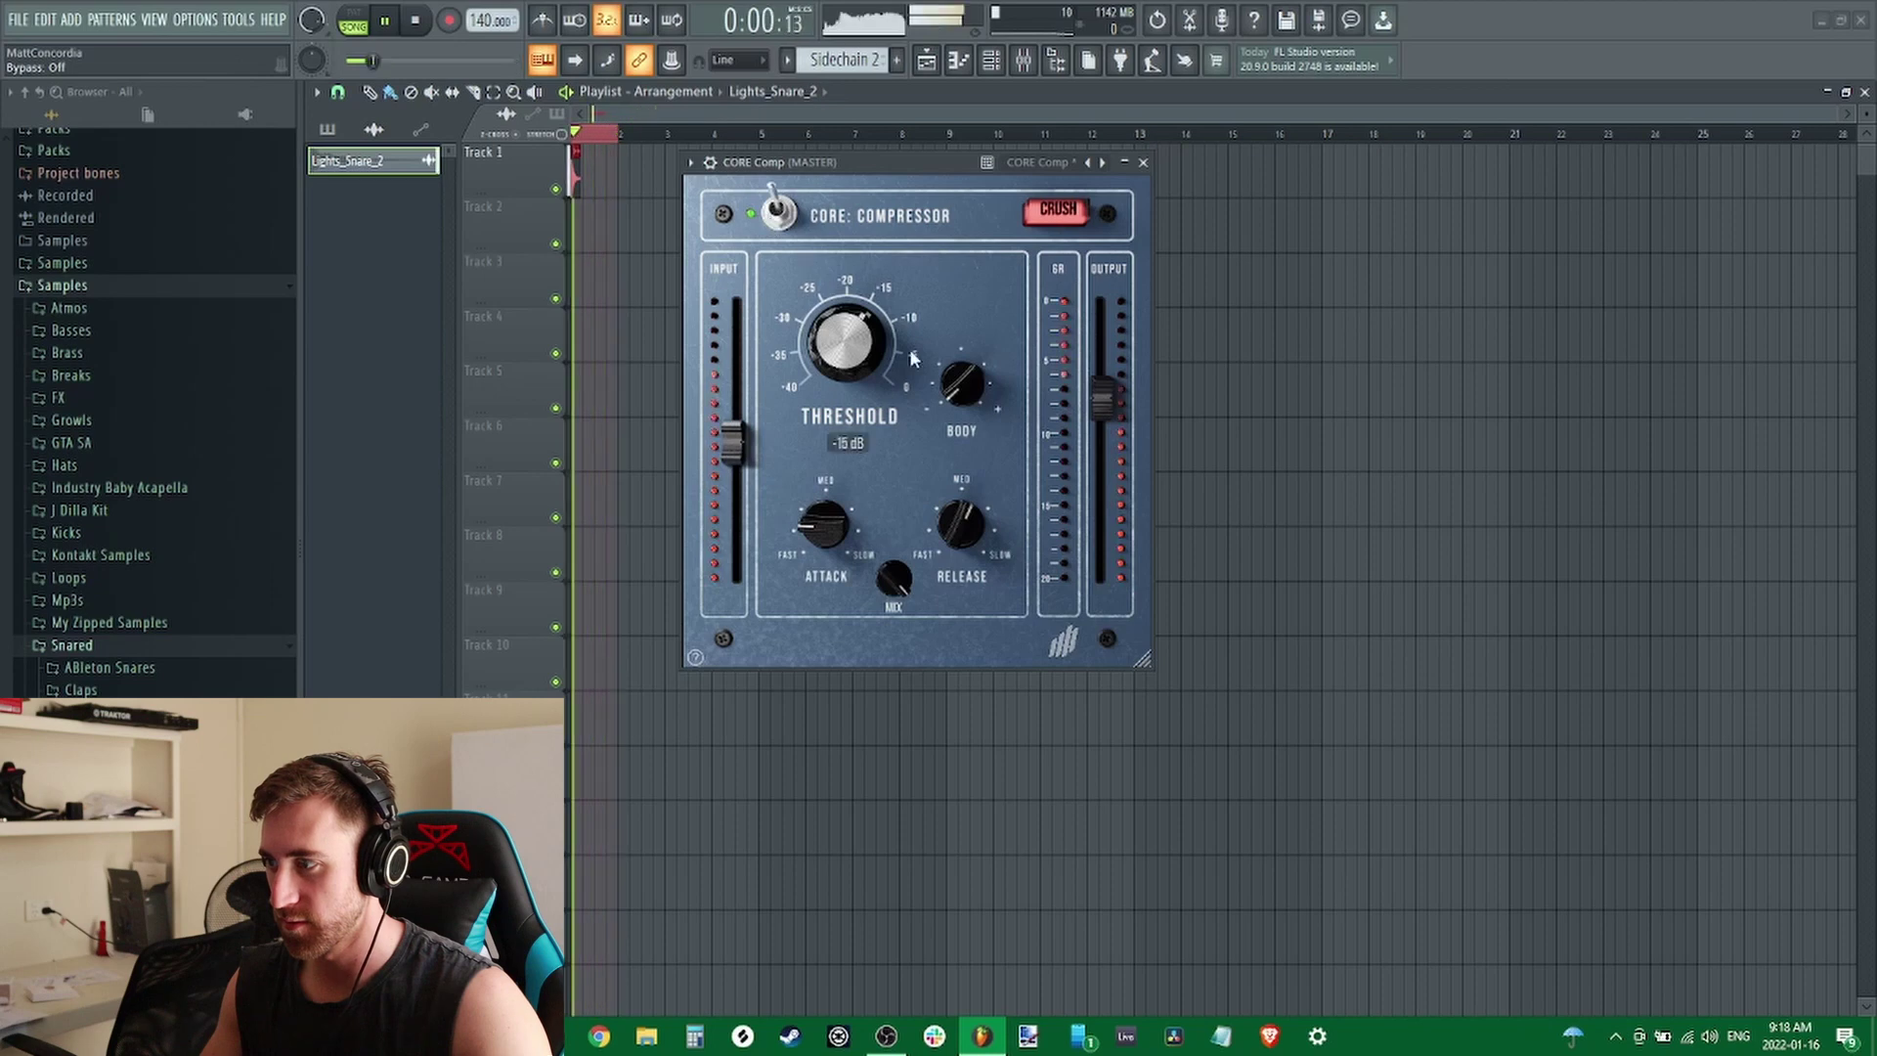
# Lower output gain to 2.4 dB, A/B the compressor again, and raise input gain to 2.1 dB
pyautogui.moveTo(1119, 393); pyautogui.dragTo(1110, 421)
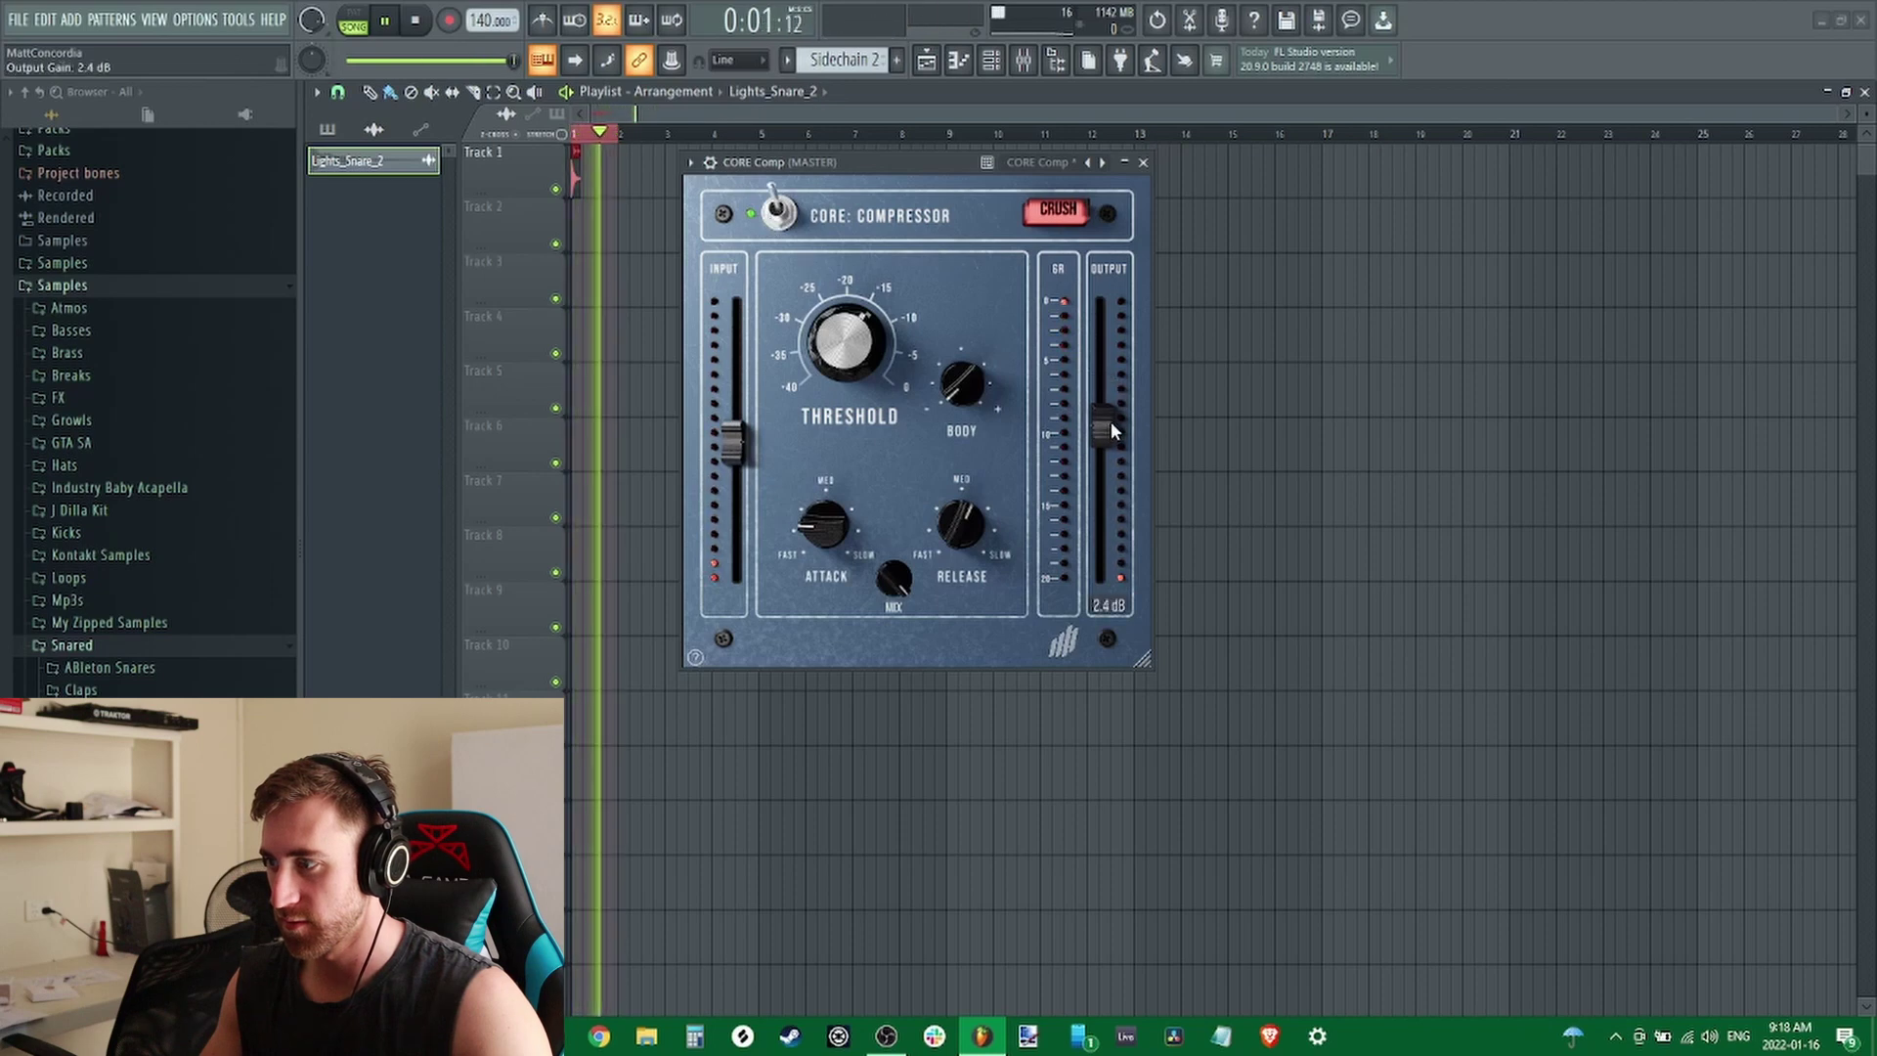
pyautogui.click(779, 215)
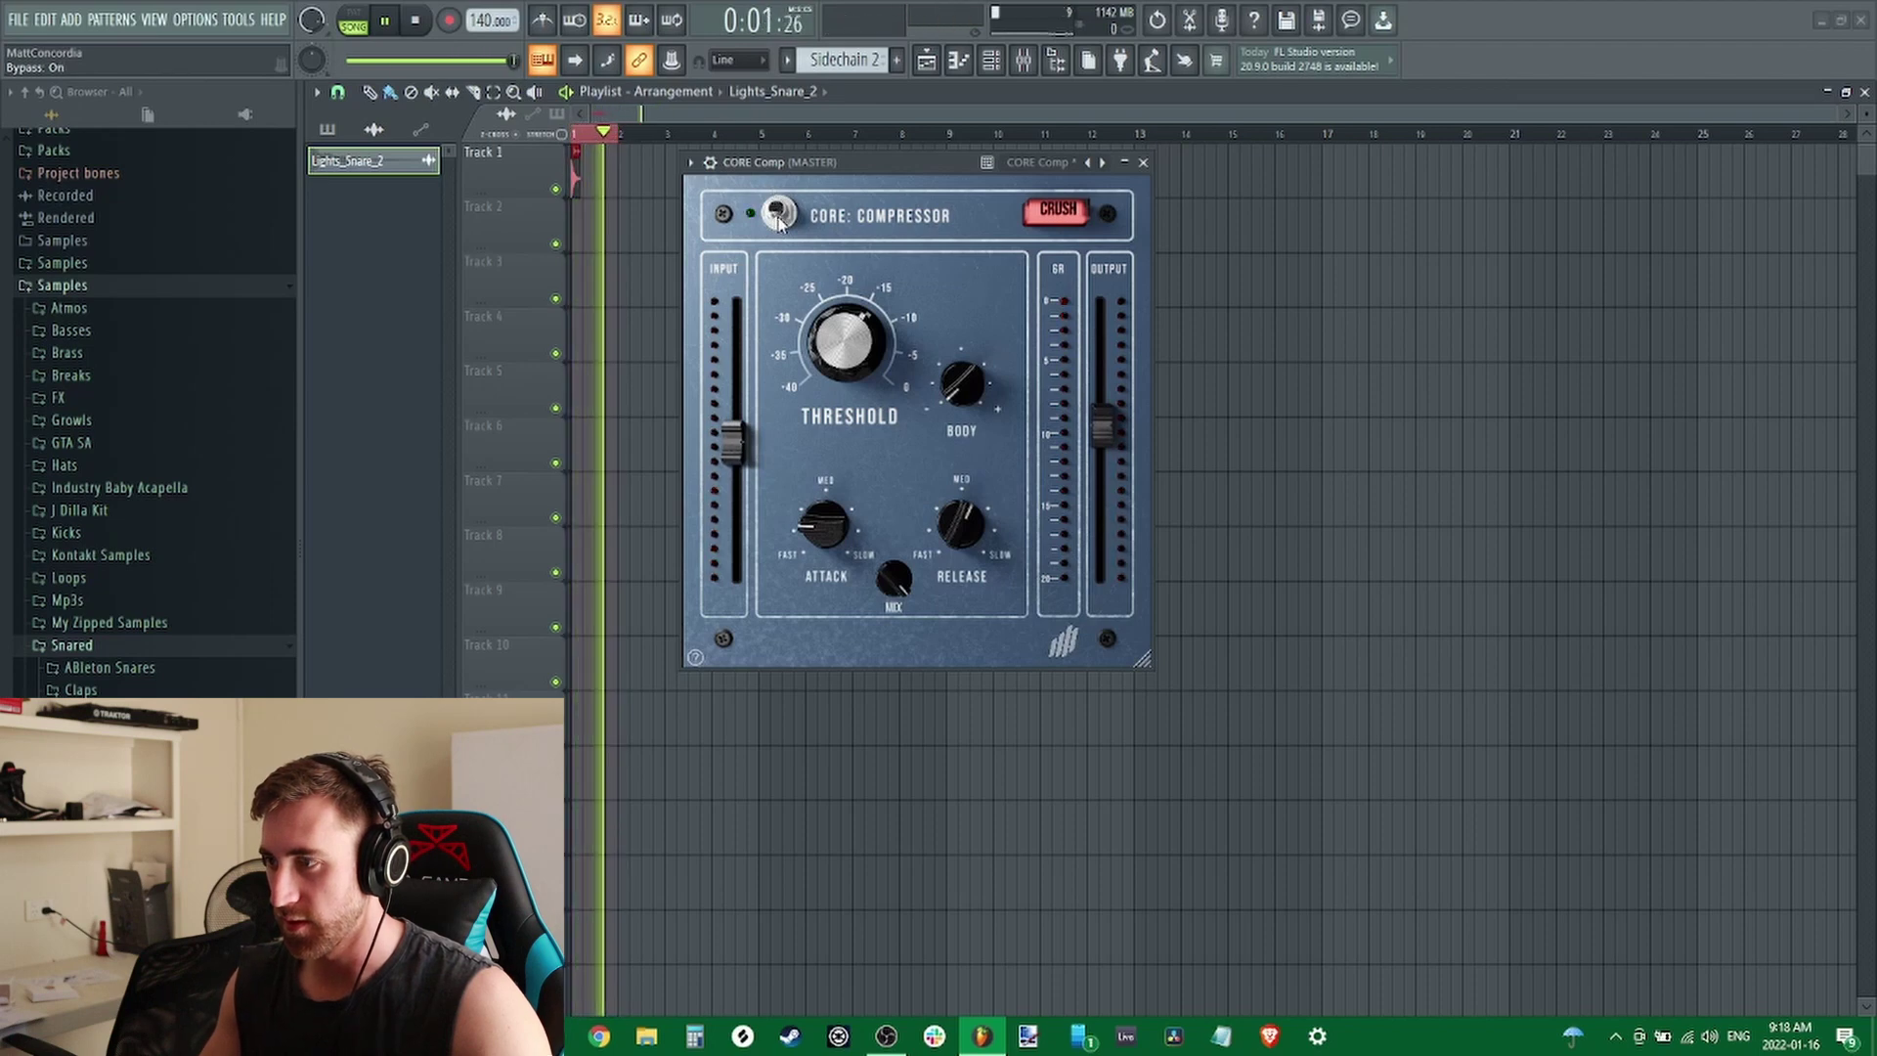
pyautogui.click(778, 217)
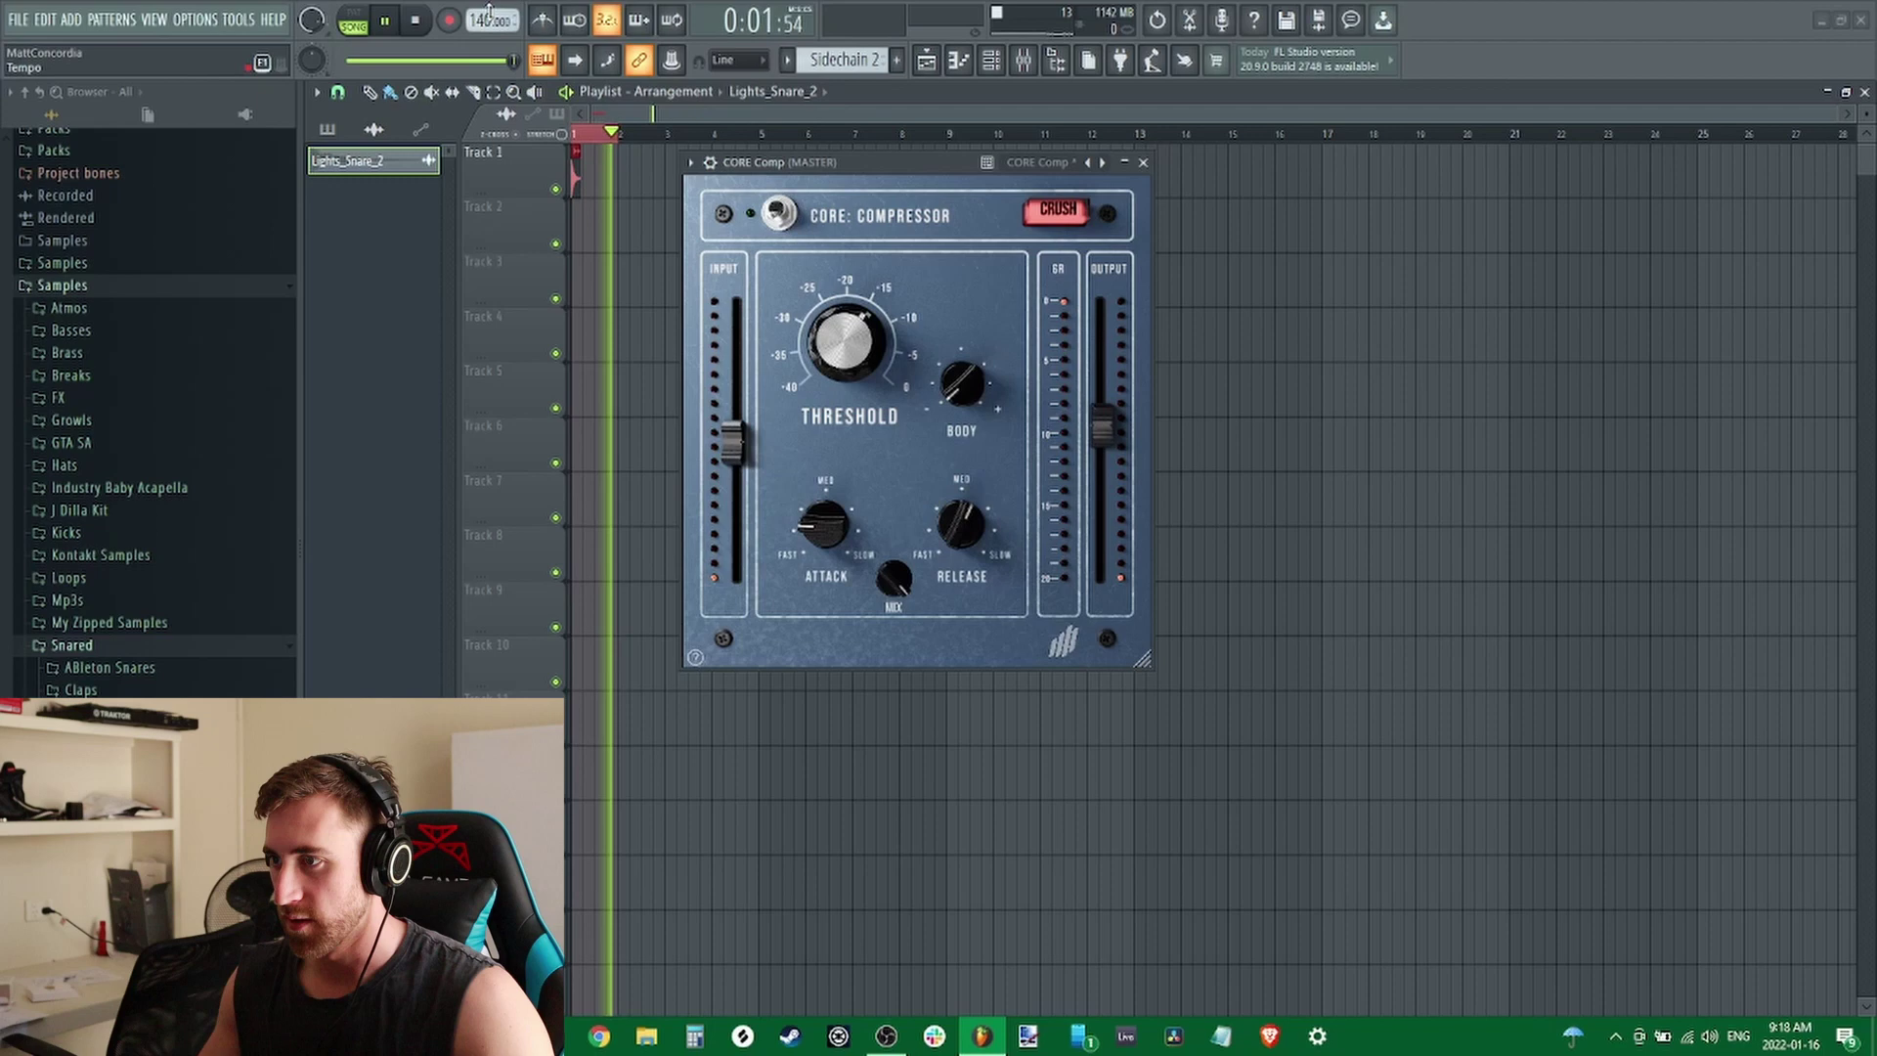
pyautogui.scroll(2, 882, 369)
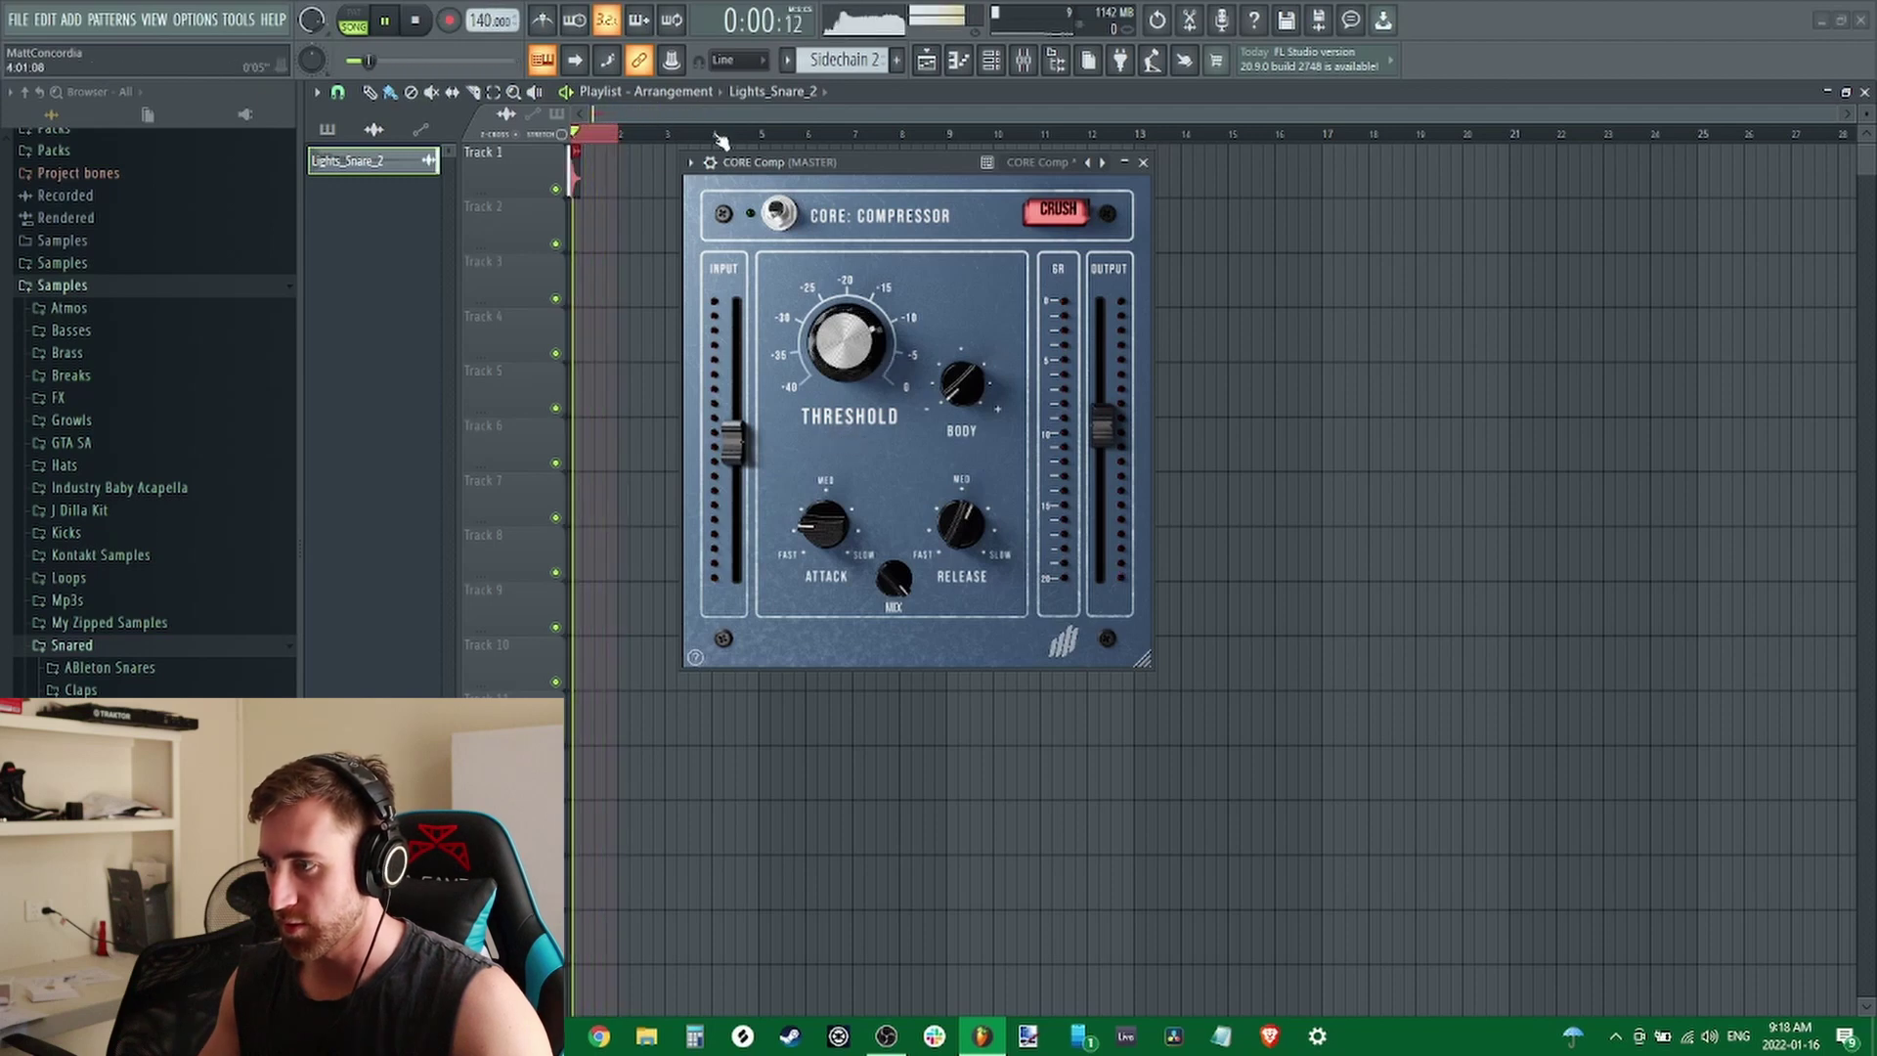
pyautogui.moveTo(836, 533)
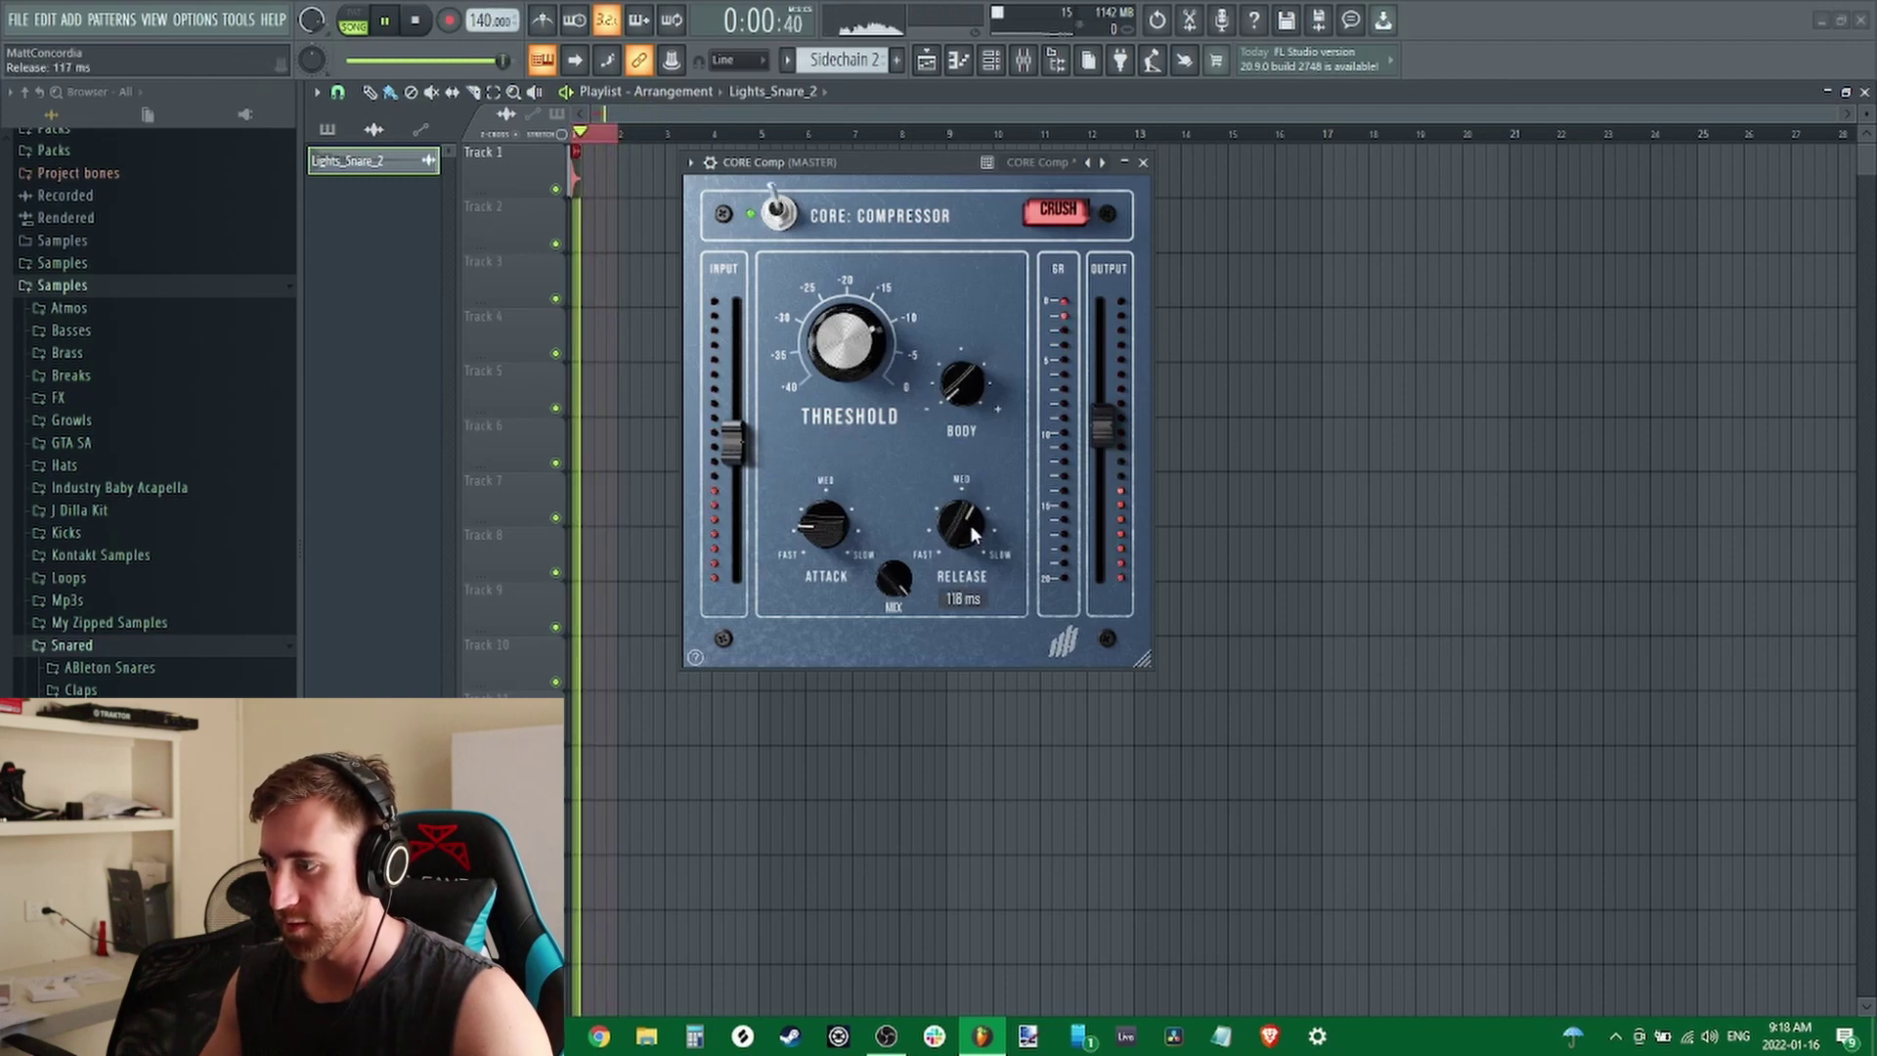
pyautogui.moveTo(752, 442)
pyautogui.scroll(4, 733, 435)
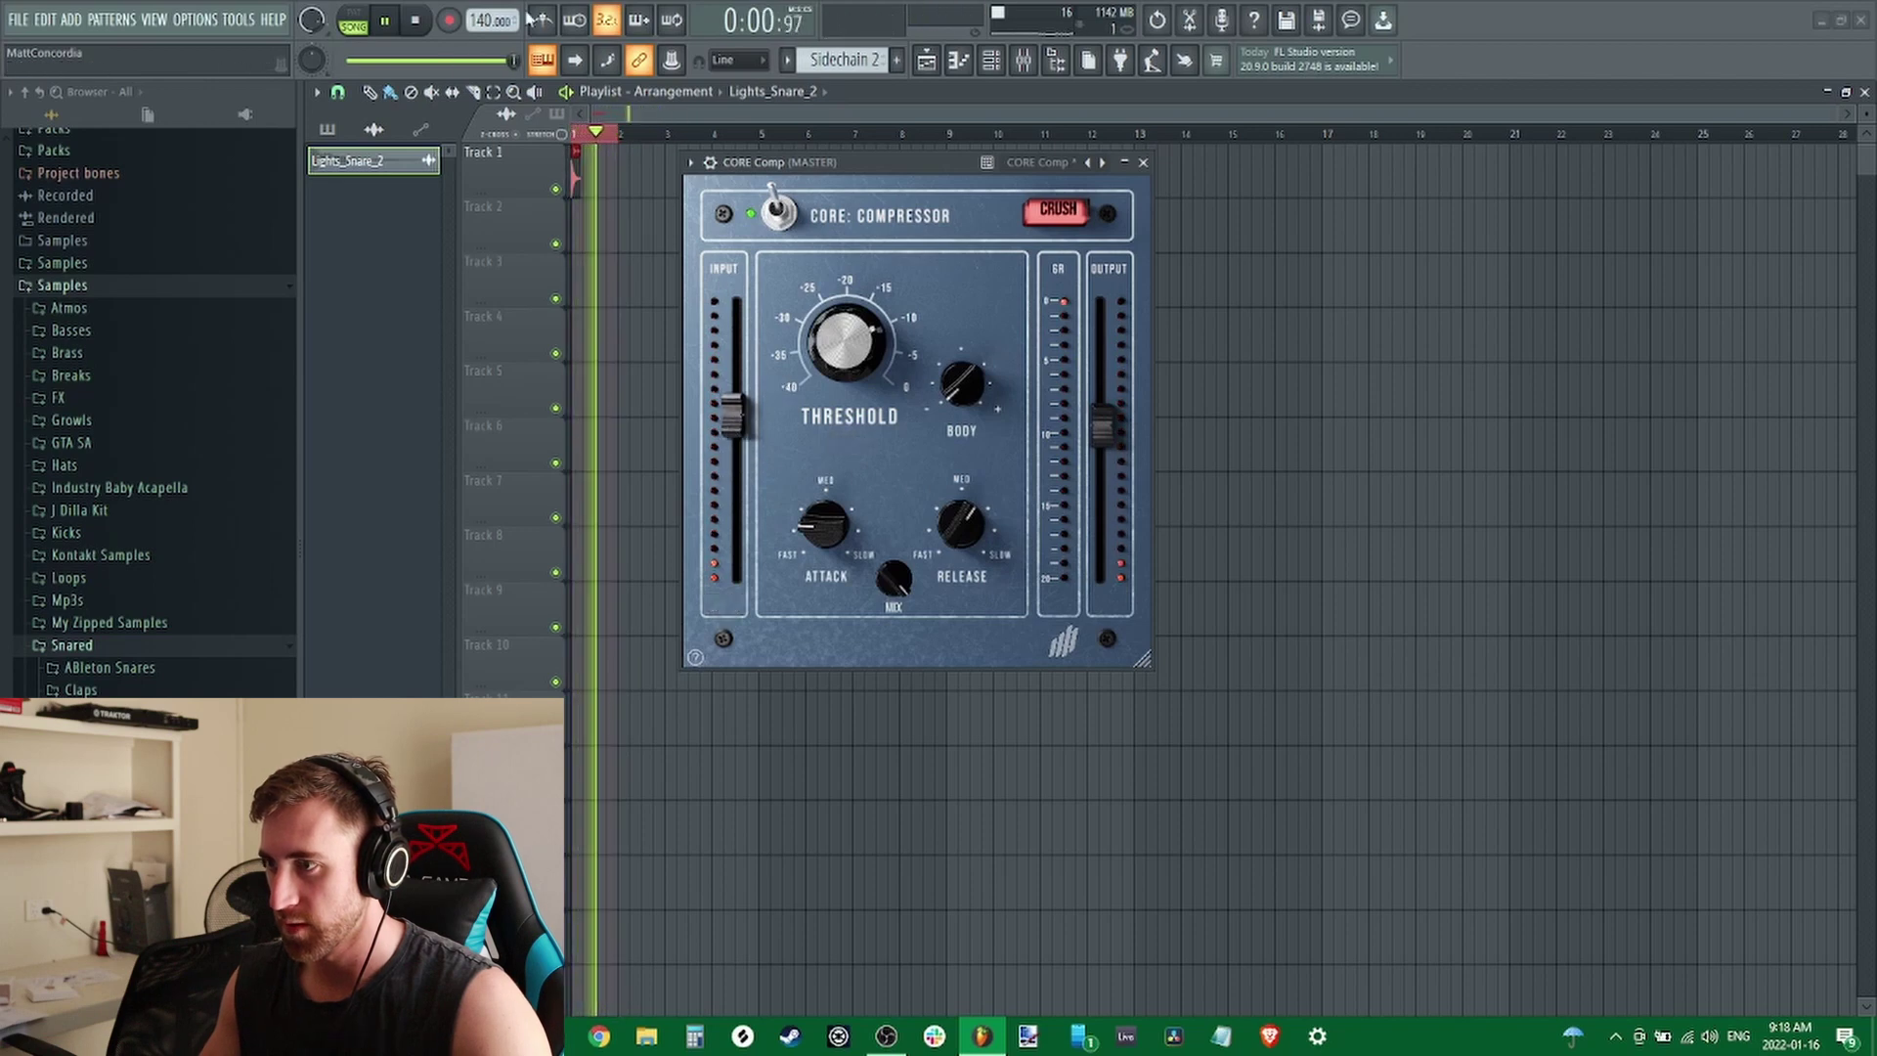
# With the snare playing, raise the threshold from -31 dB to -22 dB and shorten release to 99 ms
pyautogui.press('space')
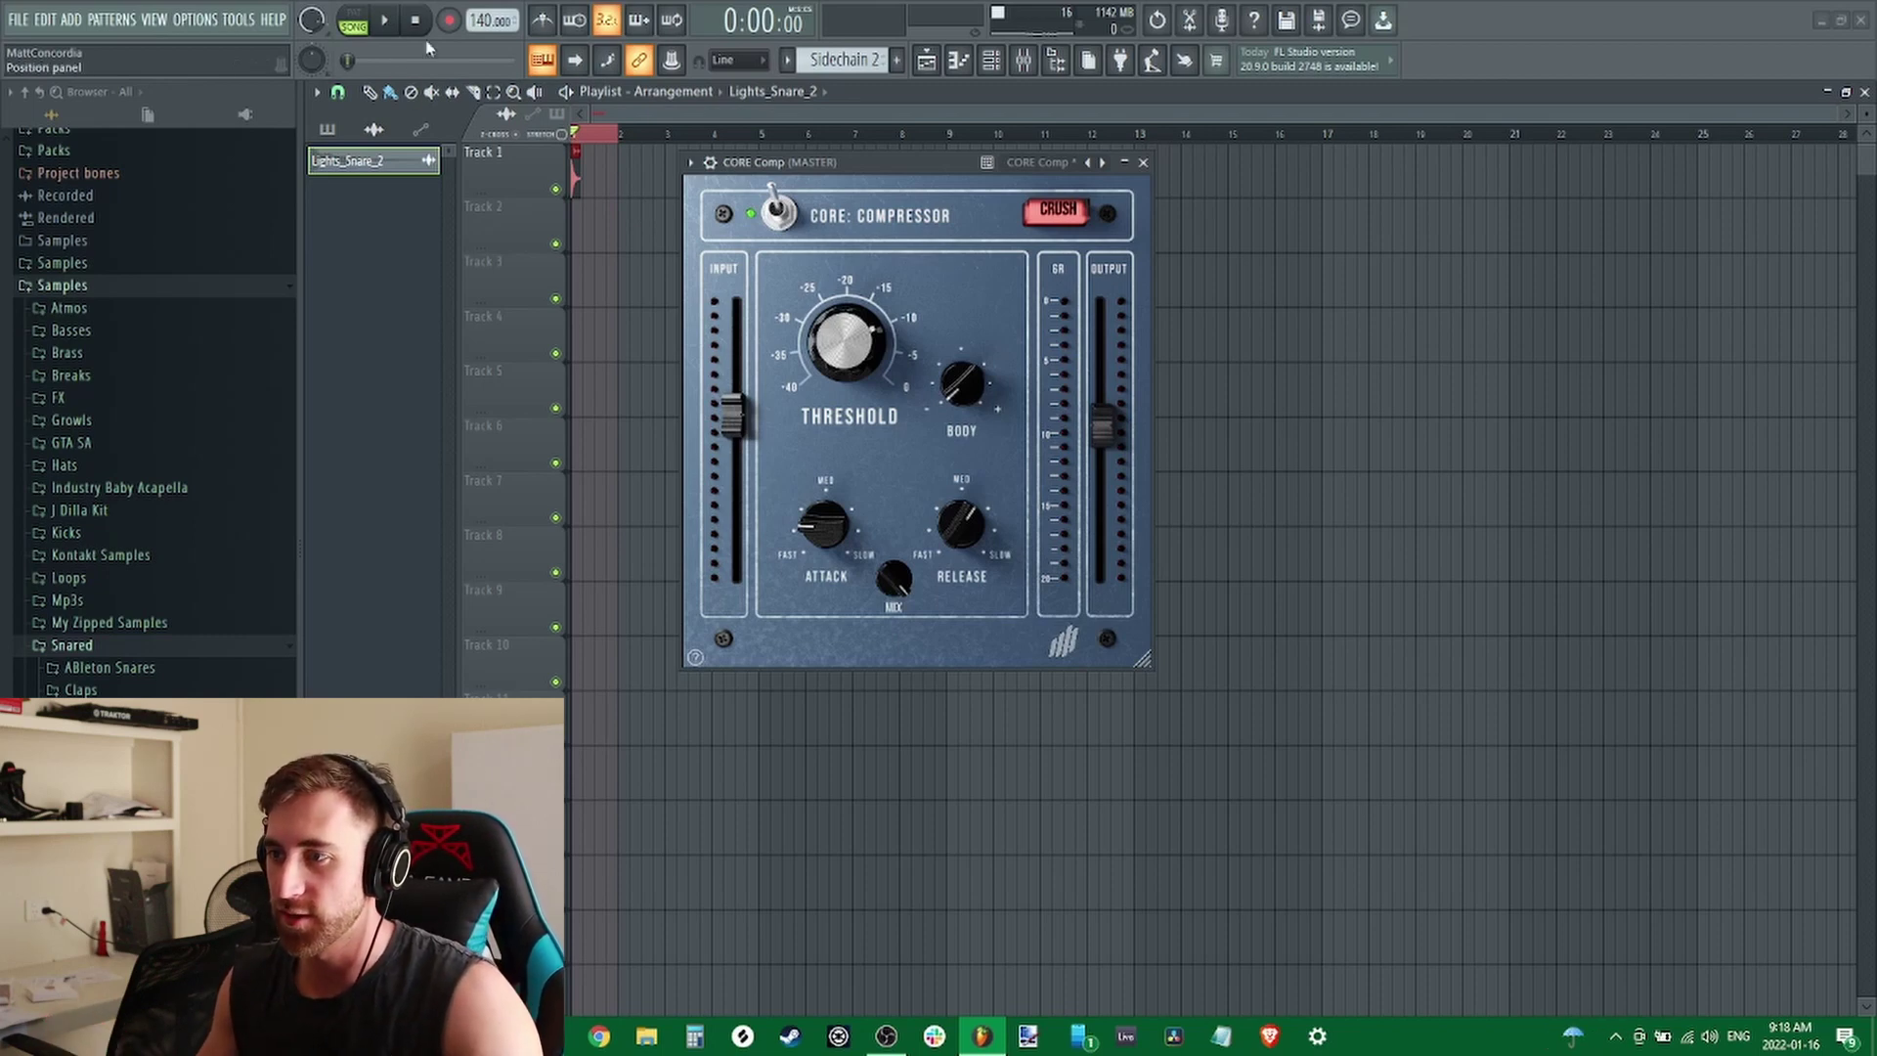
pyautogui.press('space')
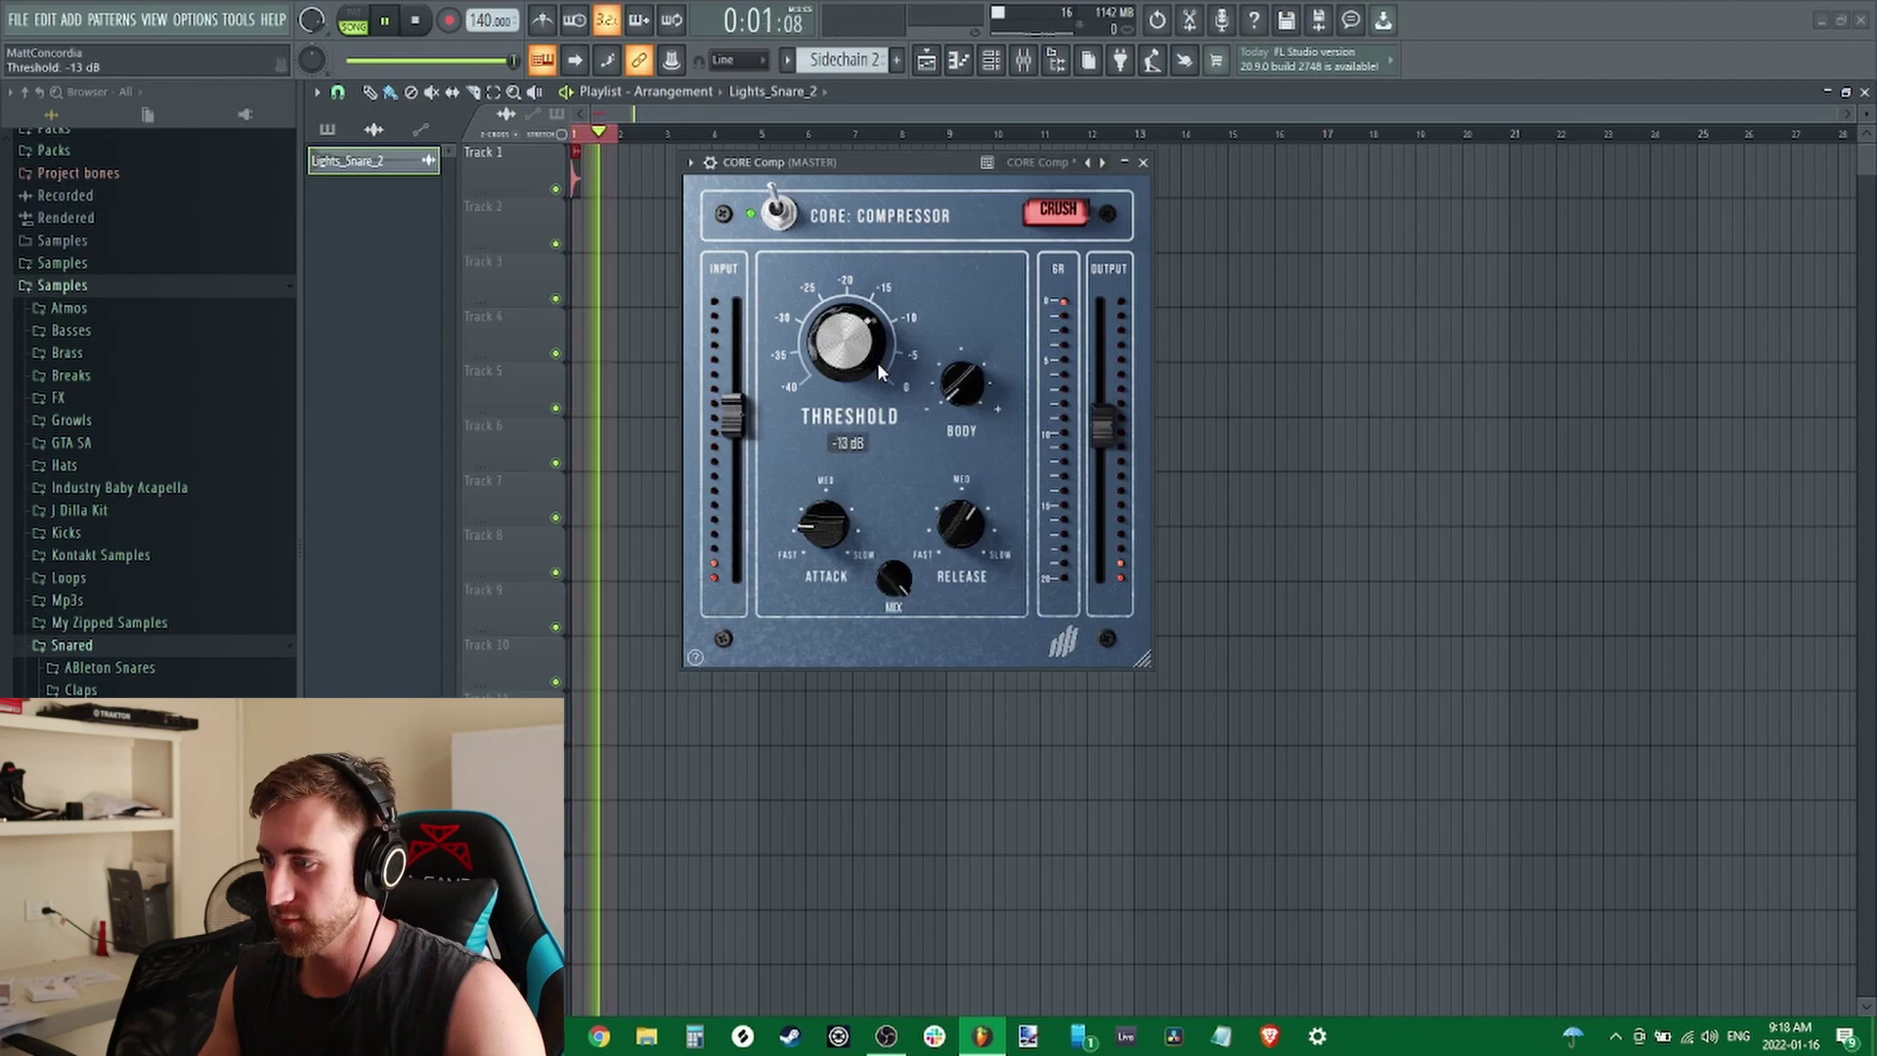
pyautogui.moveTo(868, 469); pyautogui.dragTo(880, 424)
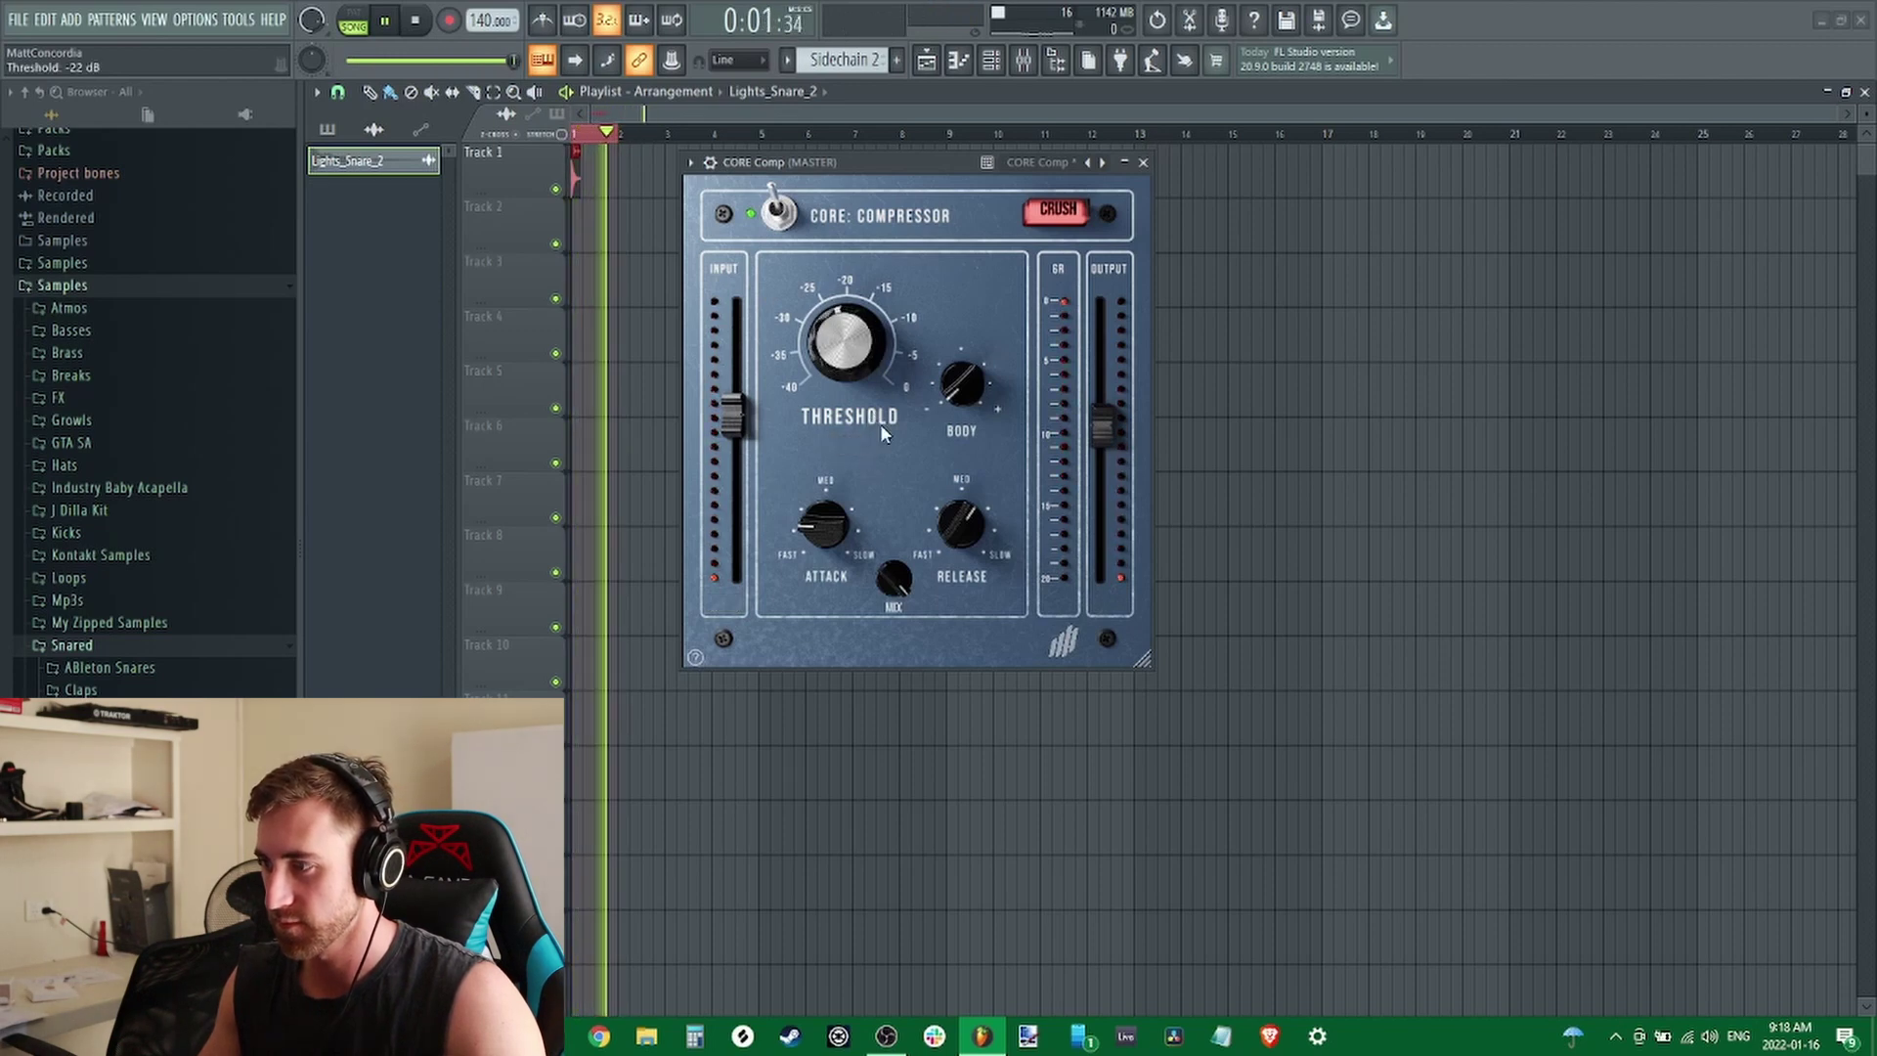
pyautogui.moveTo(970, 538); pyautogui.dragTo(969, 559)
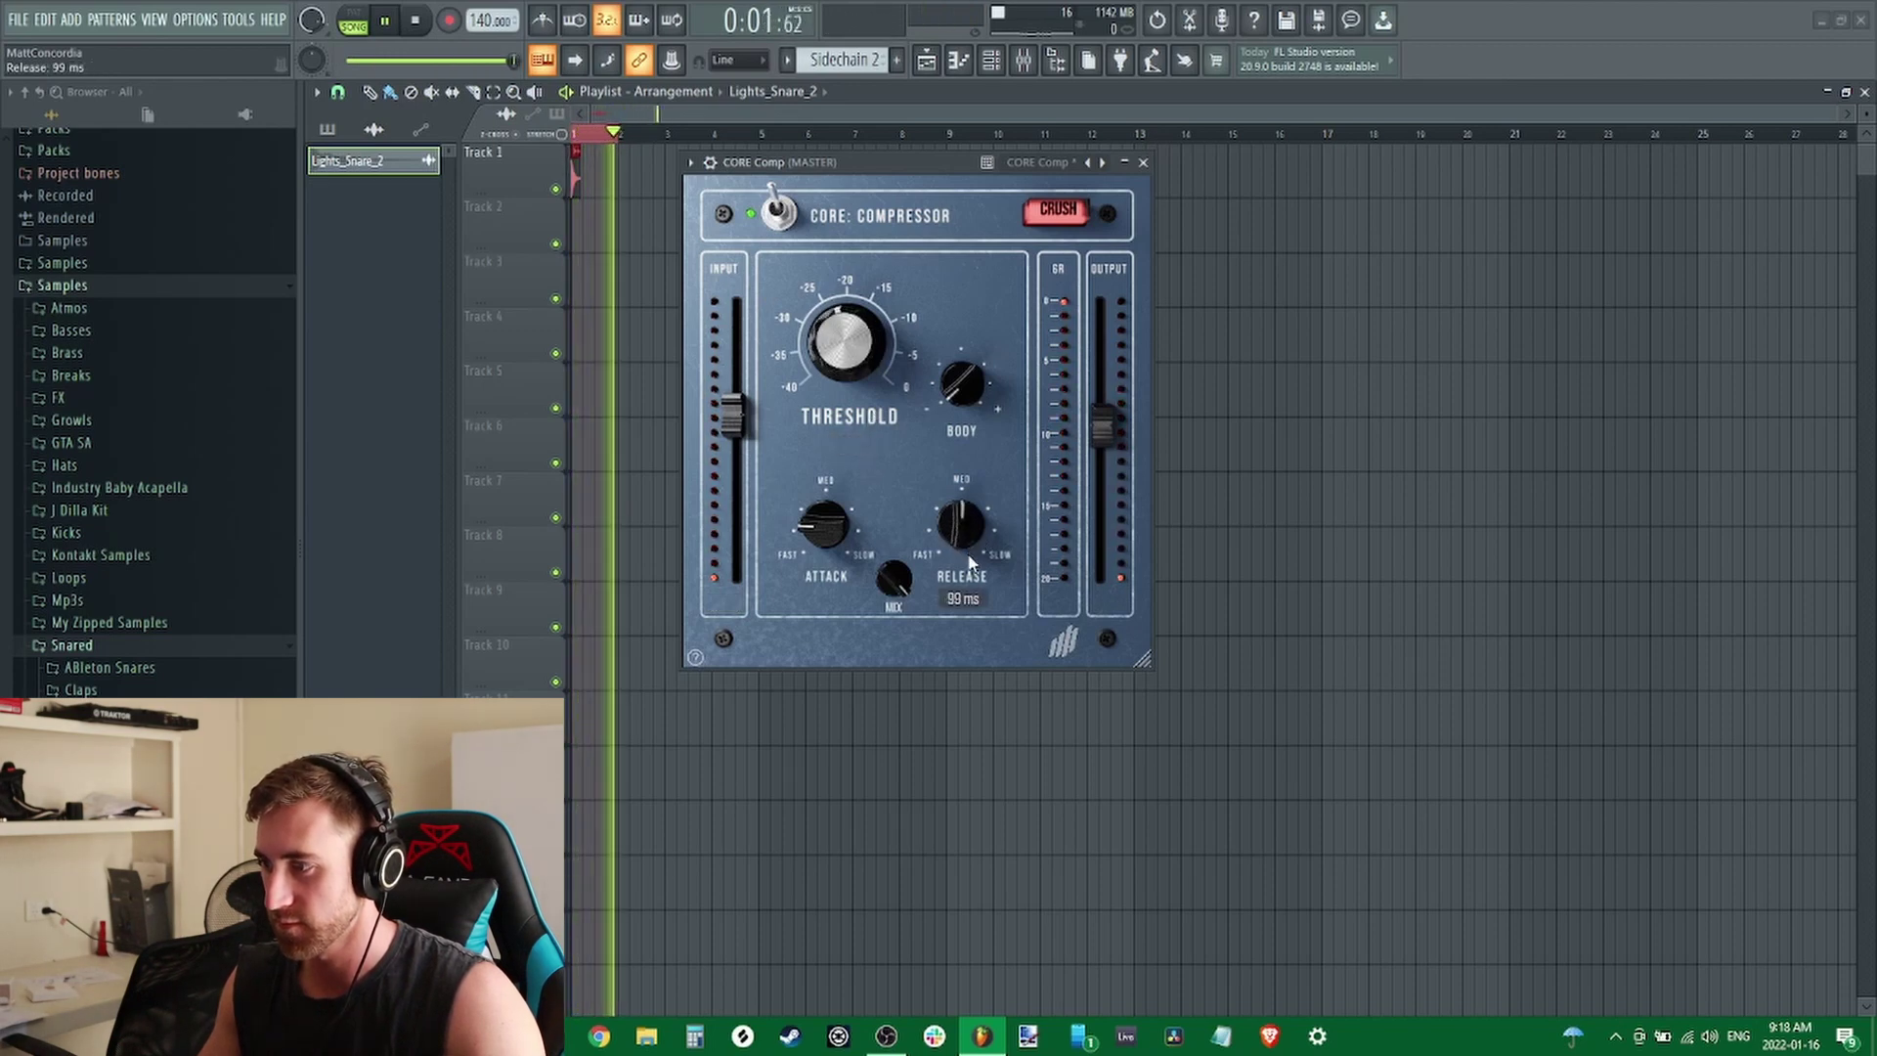
pyautogui.click(414, 21)
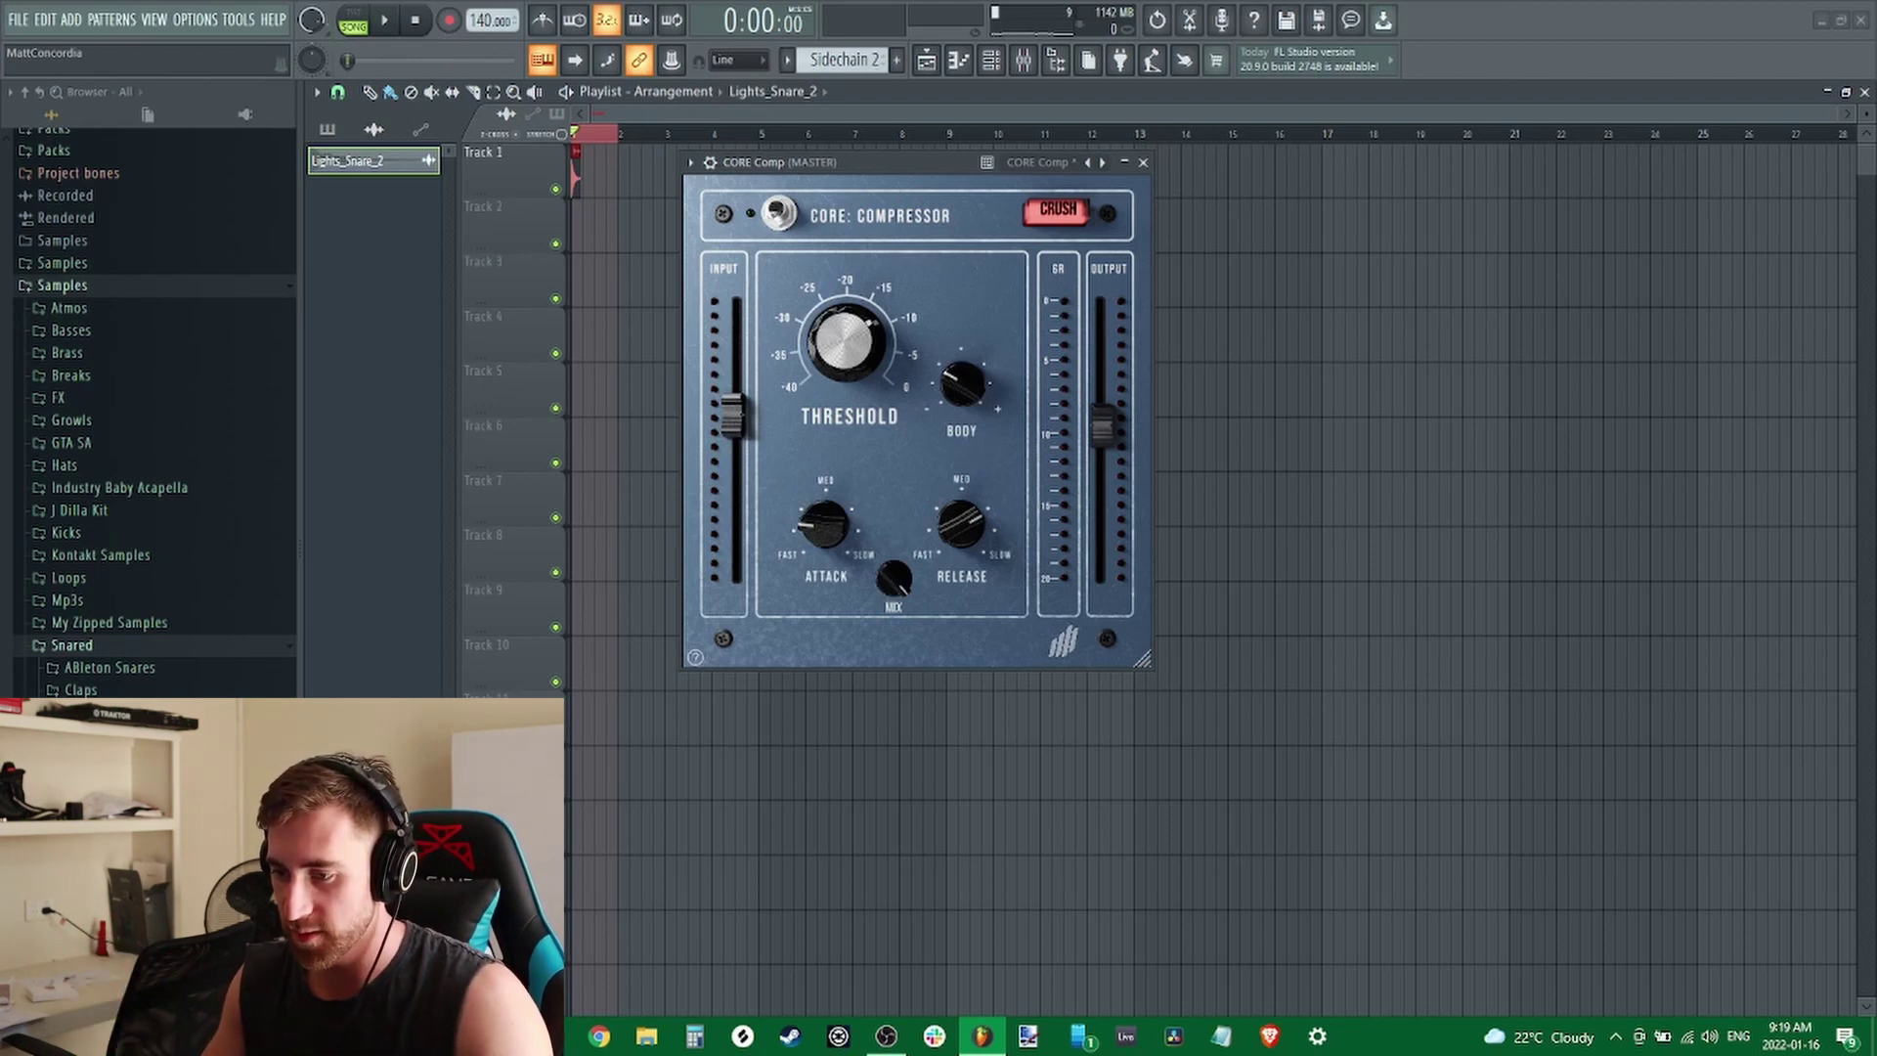
# Add Trap Snare_1 to Track 2, play it, and with the compressor on raise Body to 1.3 dB
pyautogui.moveTo(108, 743); pyautogui.dragTo(587, 210)
pyautogui.press('space')
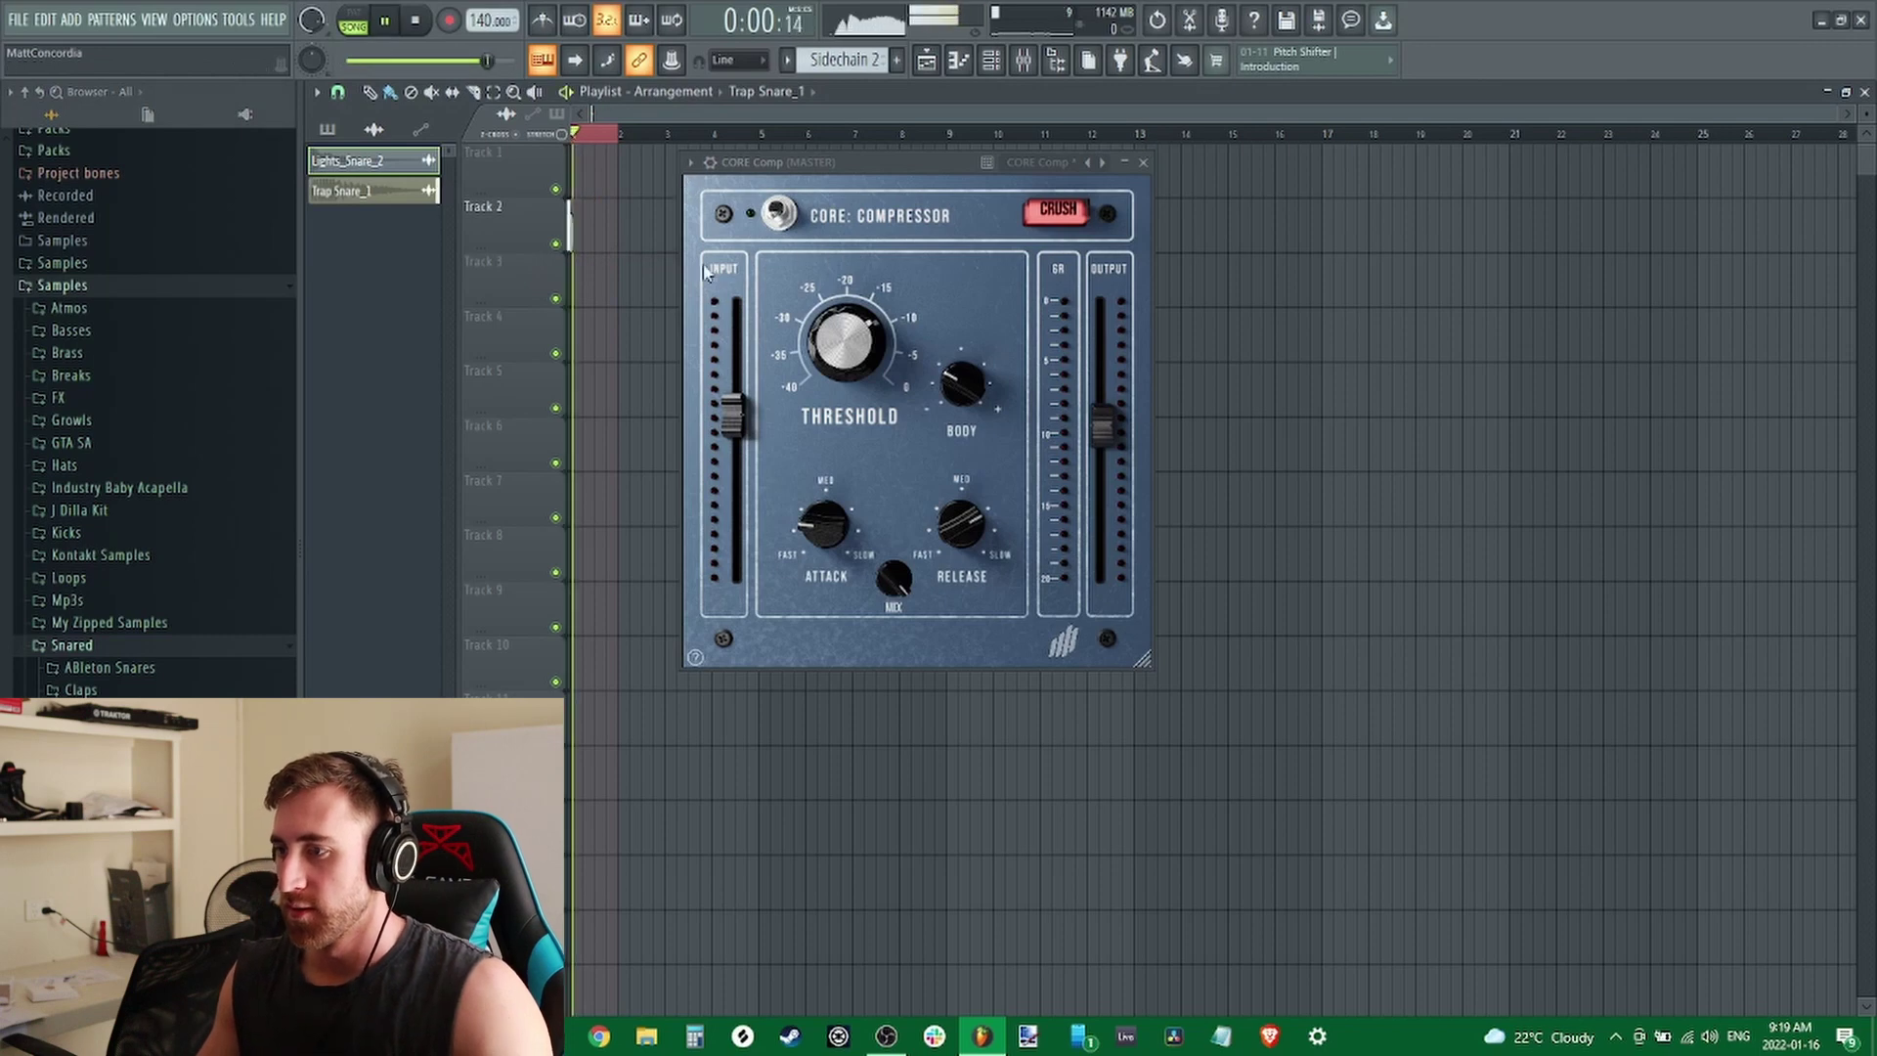
pyautogui.click(779, 213)
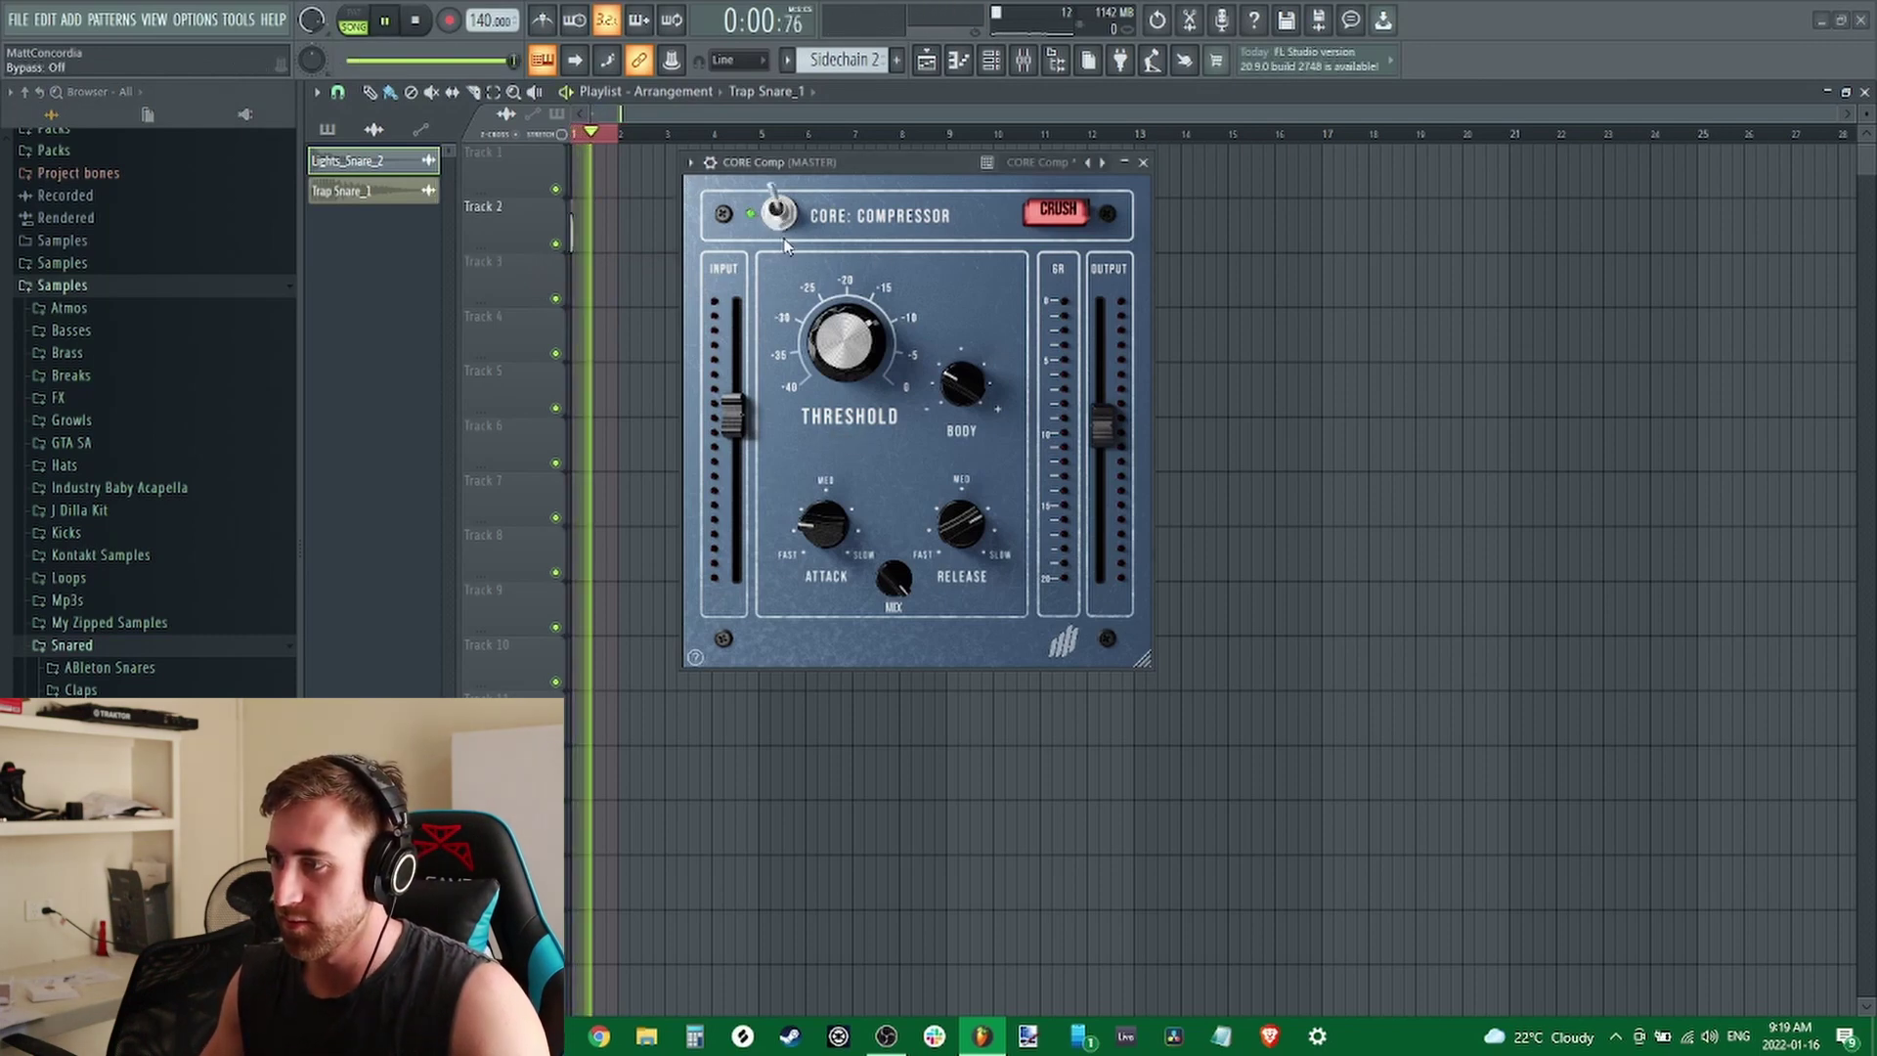
pyautogui.moveTo(877, 315)
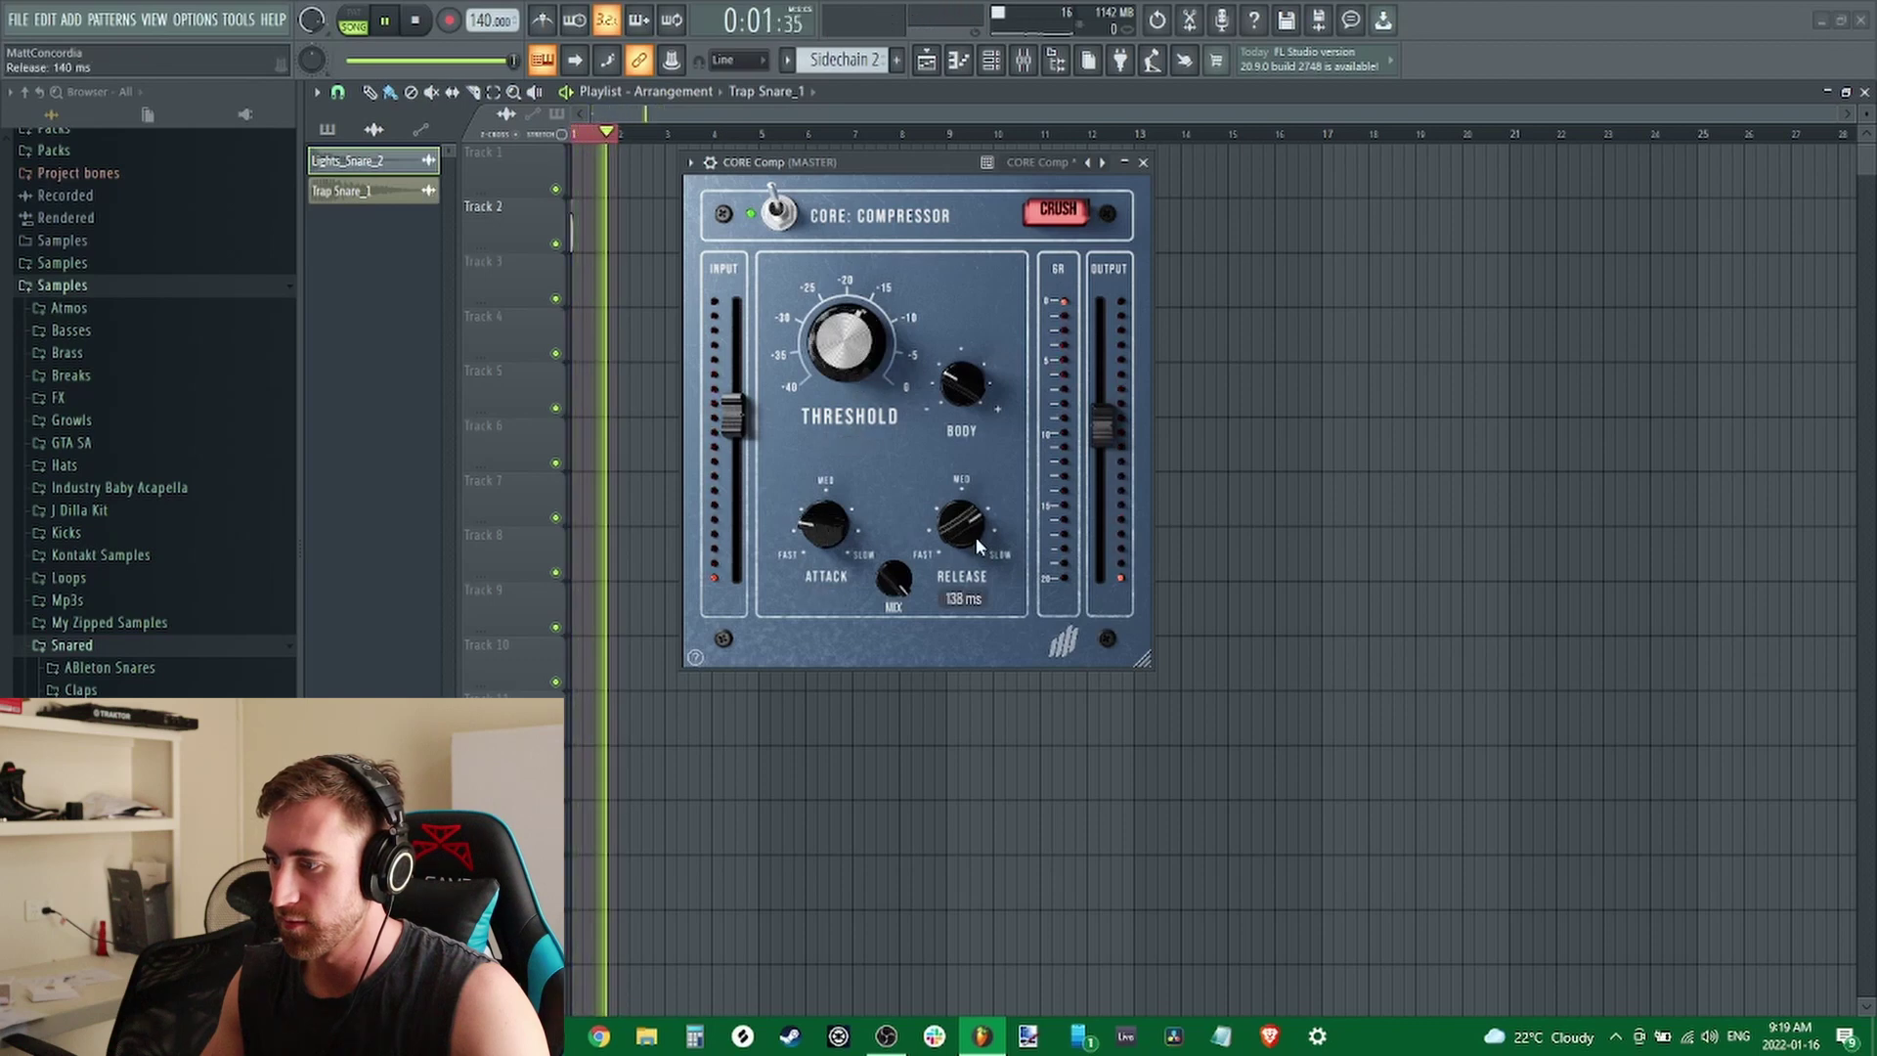
pyautogui.moveTo(893, 585)
pyautogui.moveTo(944, 375)
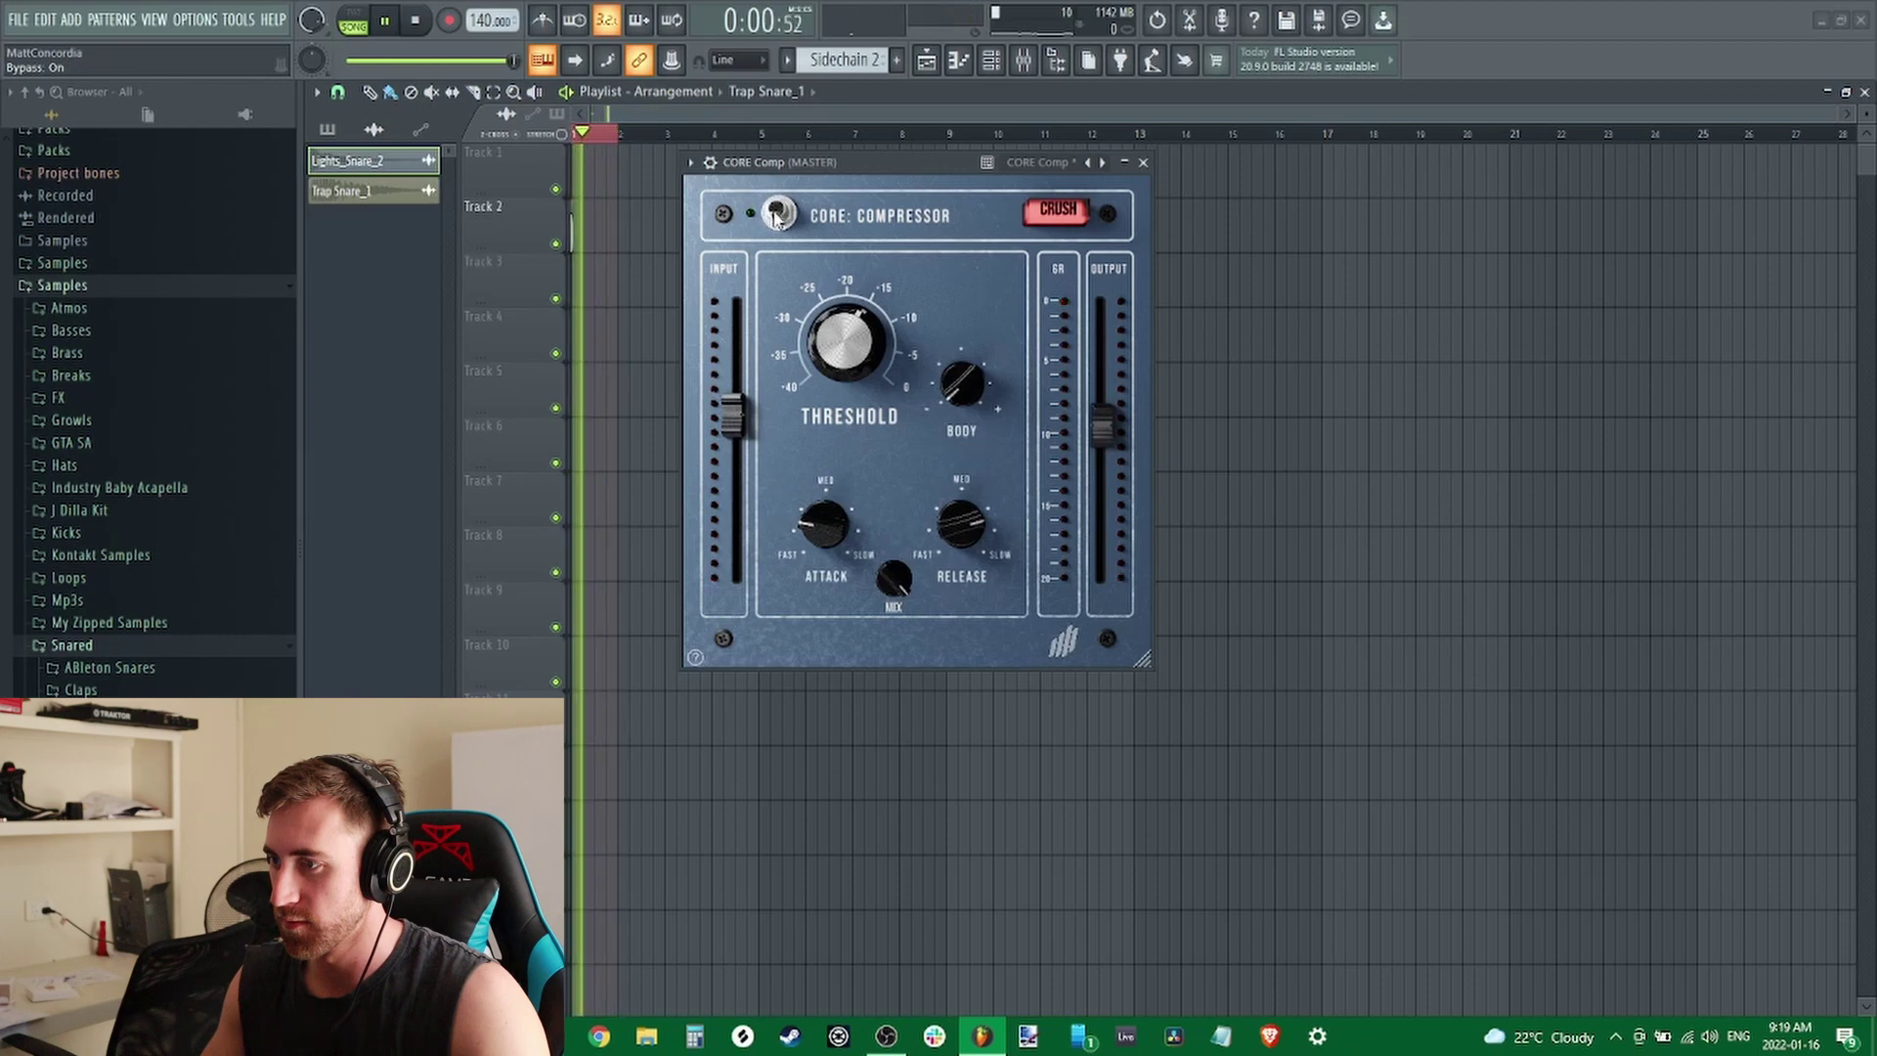
pyautogui.moveTo(987, 386); pyautogui.dragTo(946, 340)
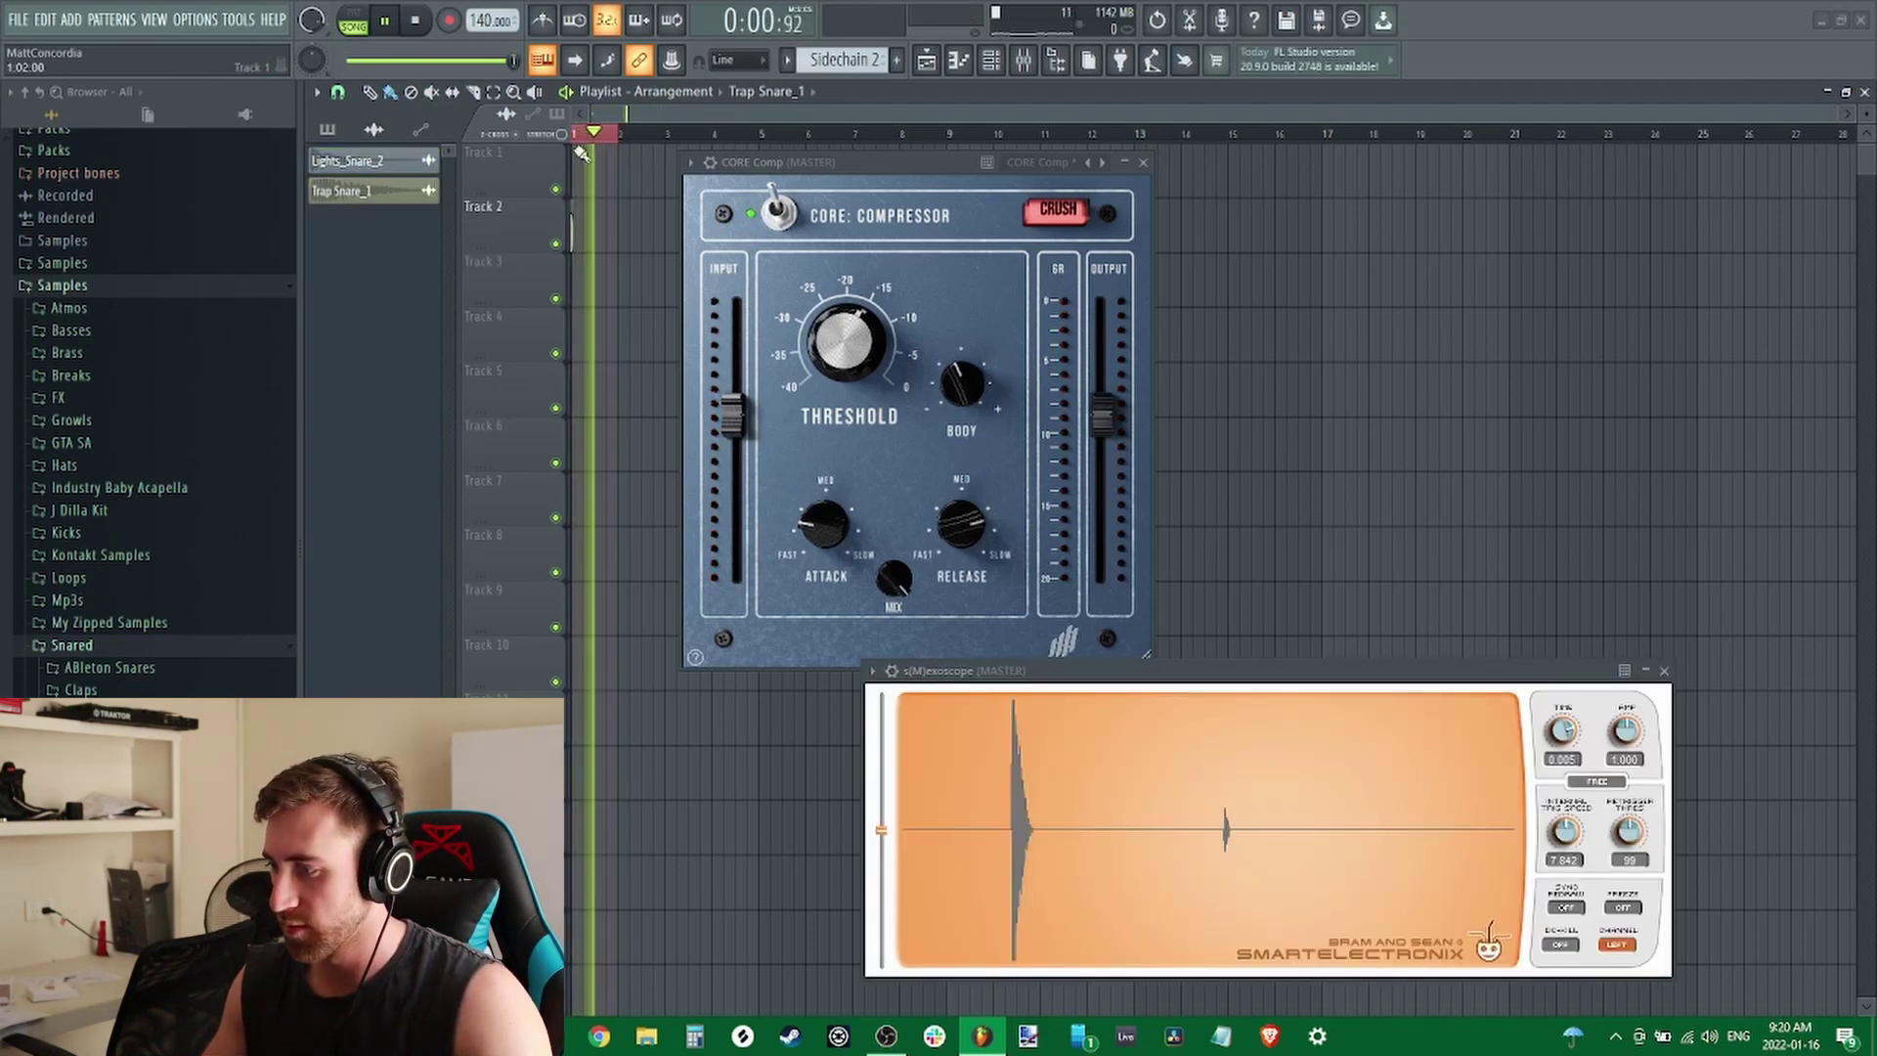
# A/B the compressor, then sweep the threshold down to -26 dB and up to -11 dB
pyautogui.click(779, 209)
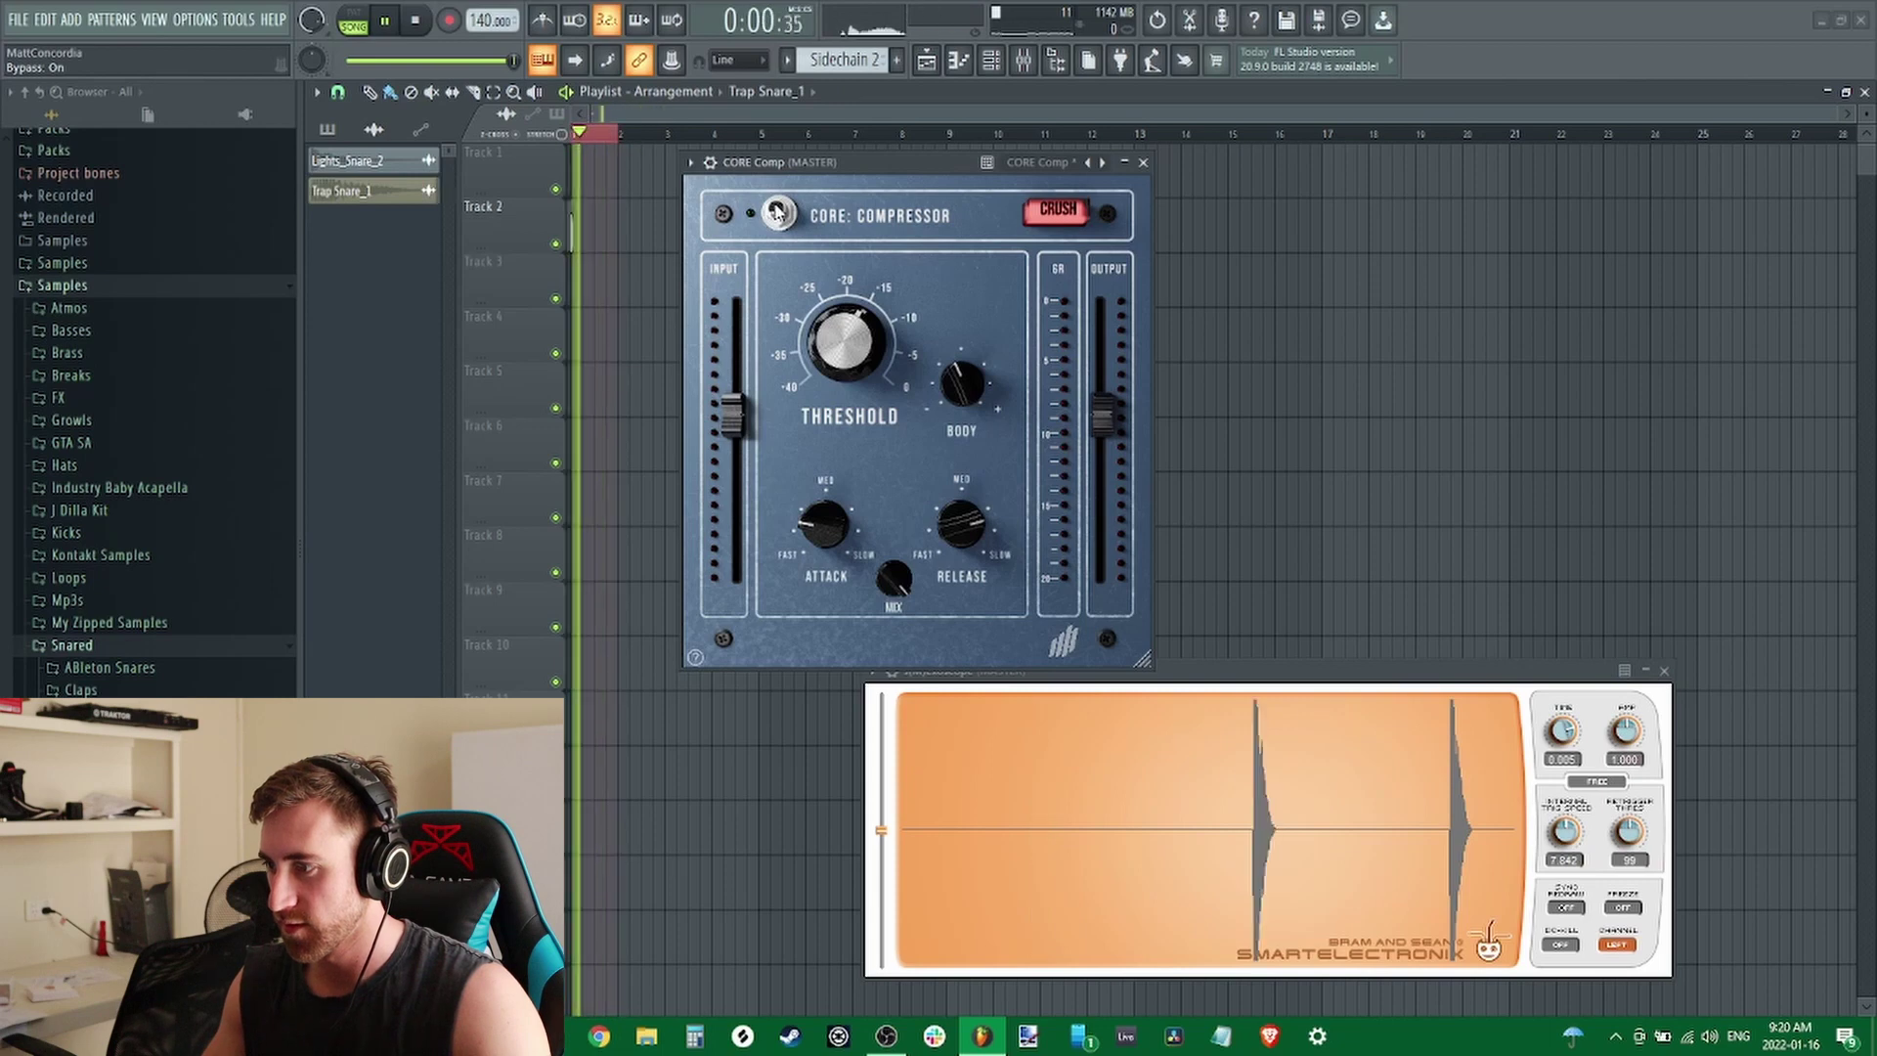
pyautogui.click(779, 209)
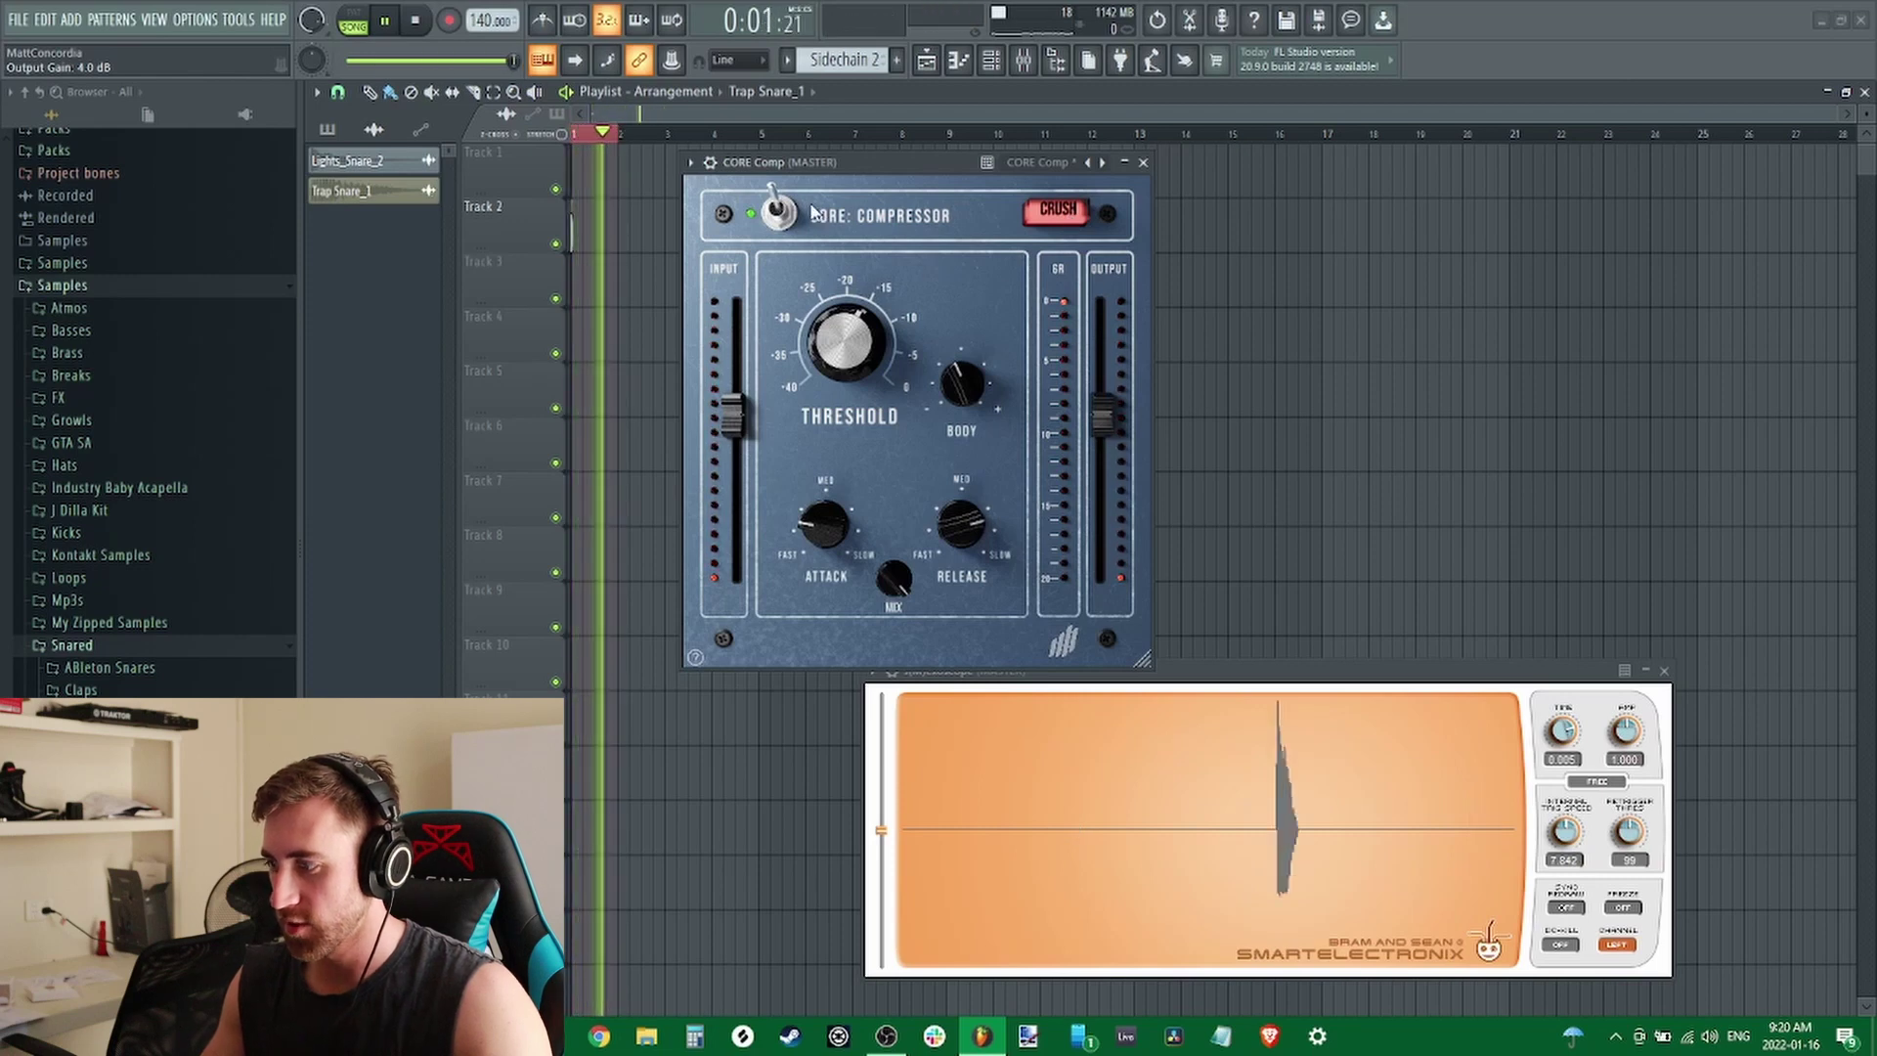
pyautogui.moveTo(827, 347)
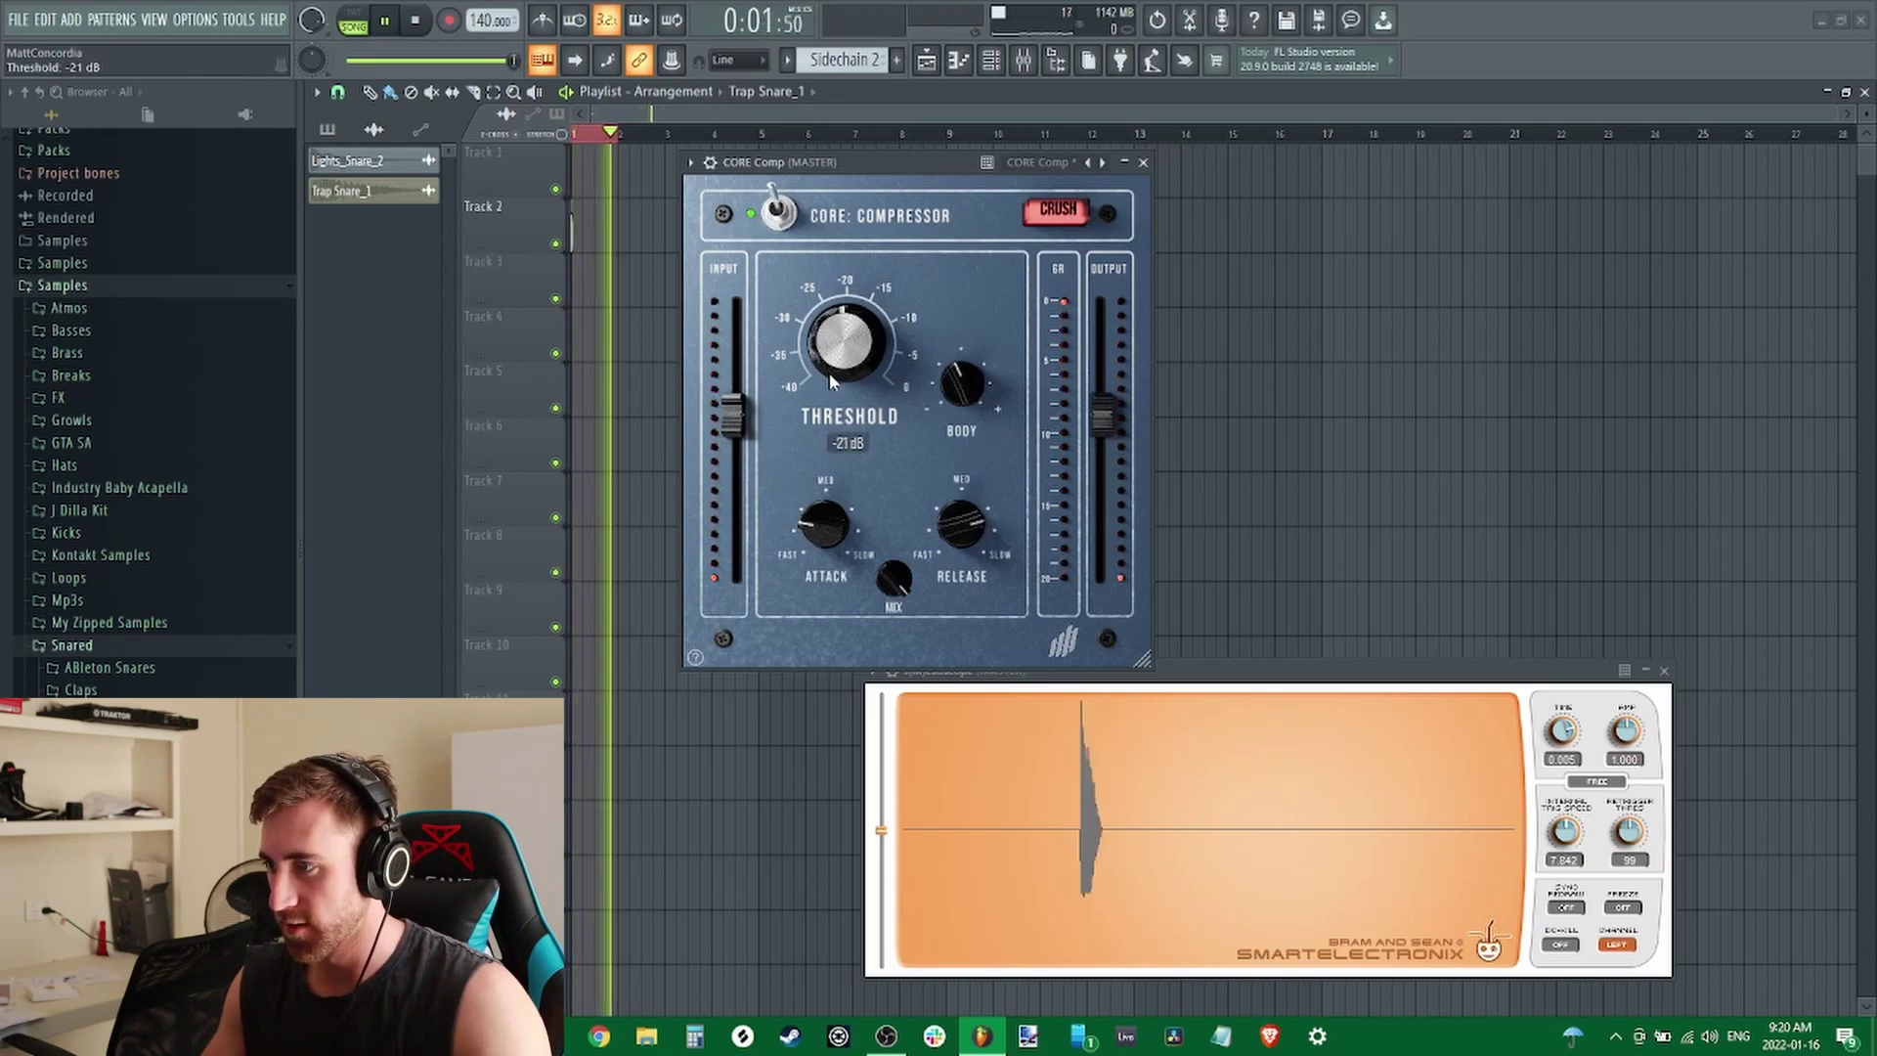
pyautogui.moveTo(845, 365); pyautogui.dragTo(852, 370)
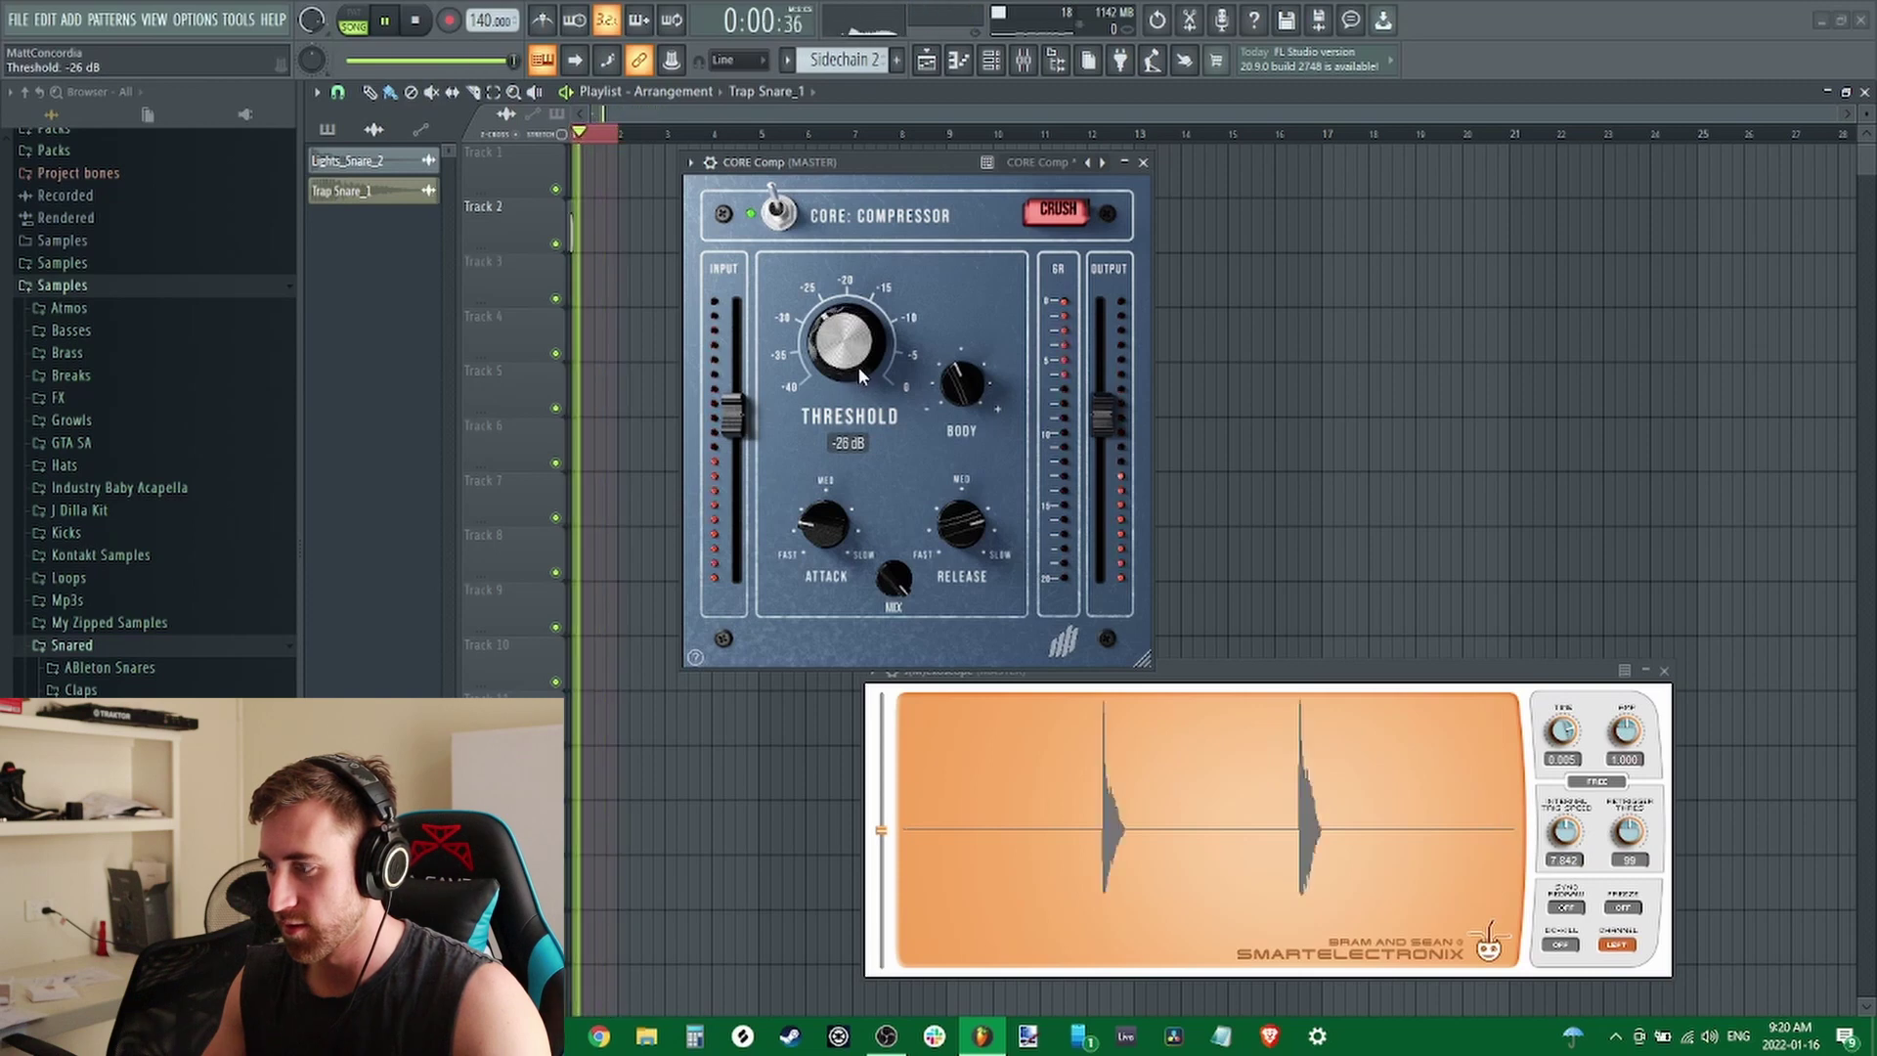
pyautogui.moveTo(858, 366); pyautogui.dragTo(885, 311)
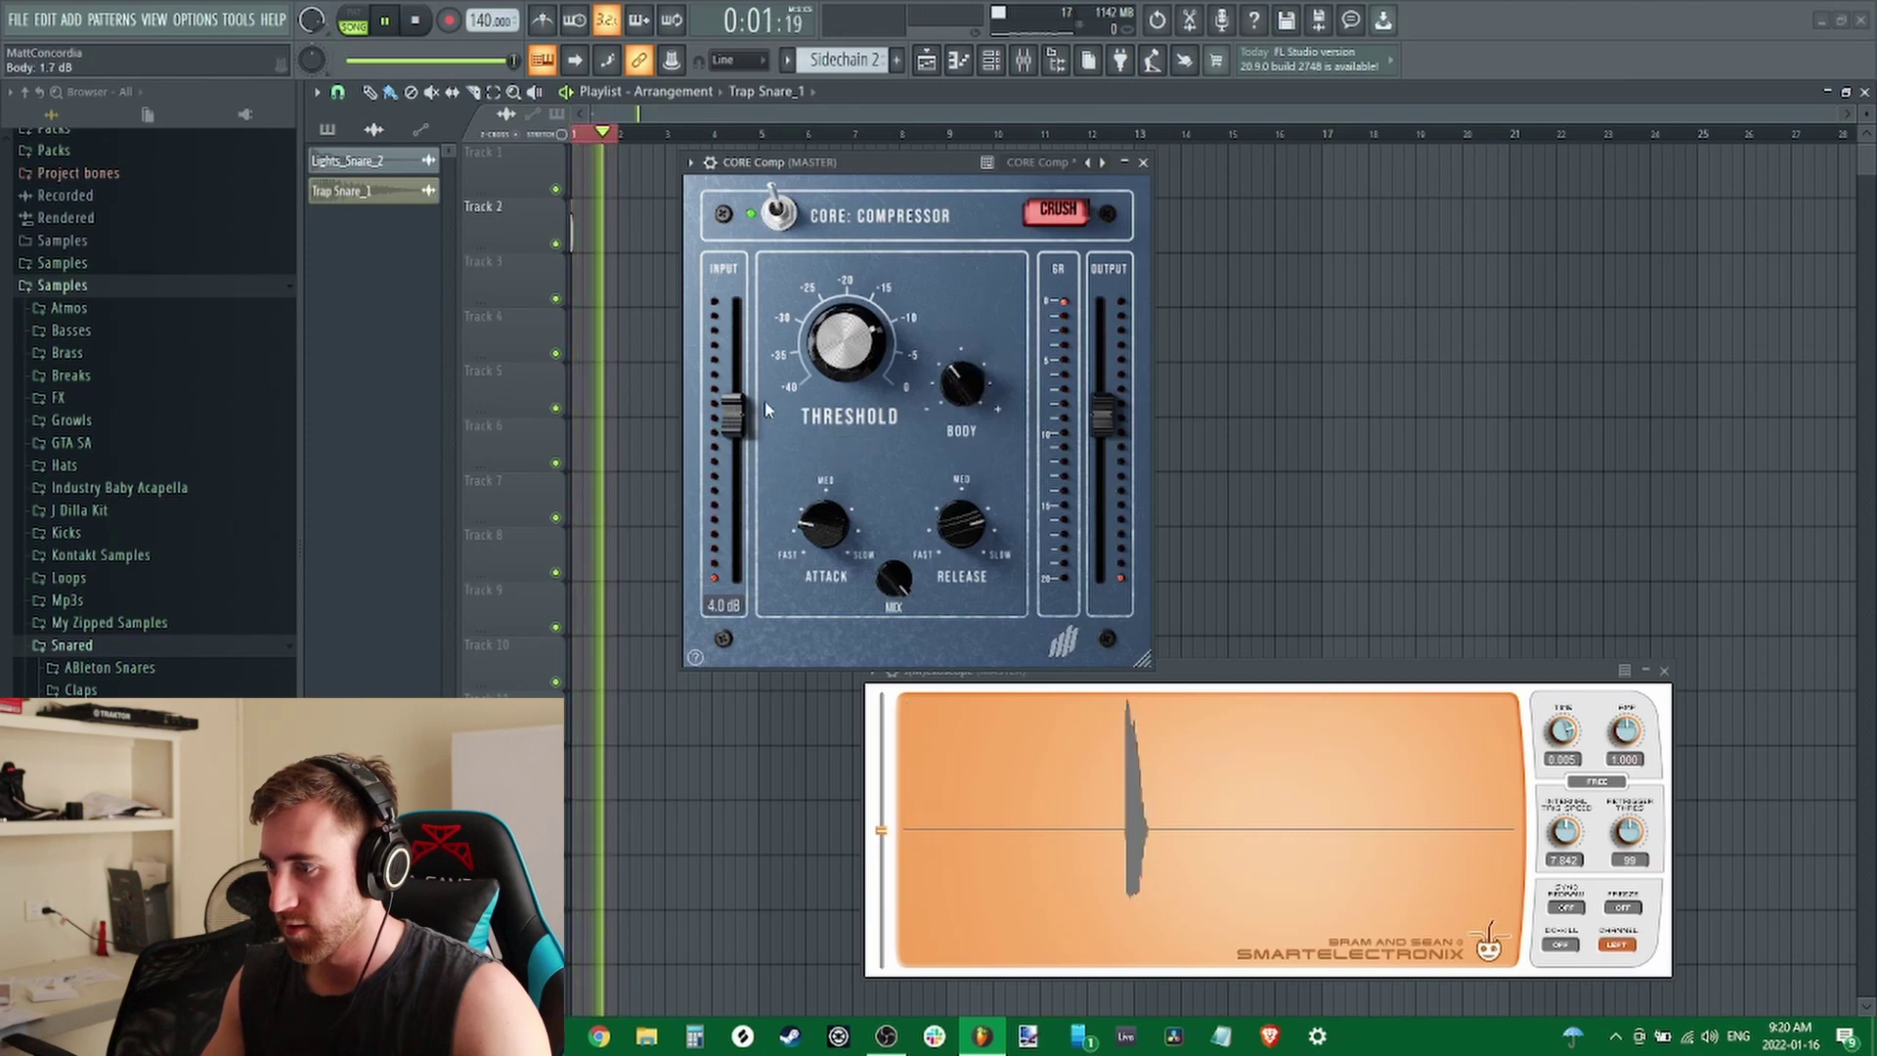
# Set input -2.7 dB, output 2.2 dB, threshold -15 dB, attack 75 ms and Body 0.8 dB
pyautogui.moveTo(767, 409); pyautogui.dragTo(753, 444)
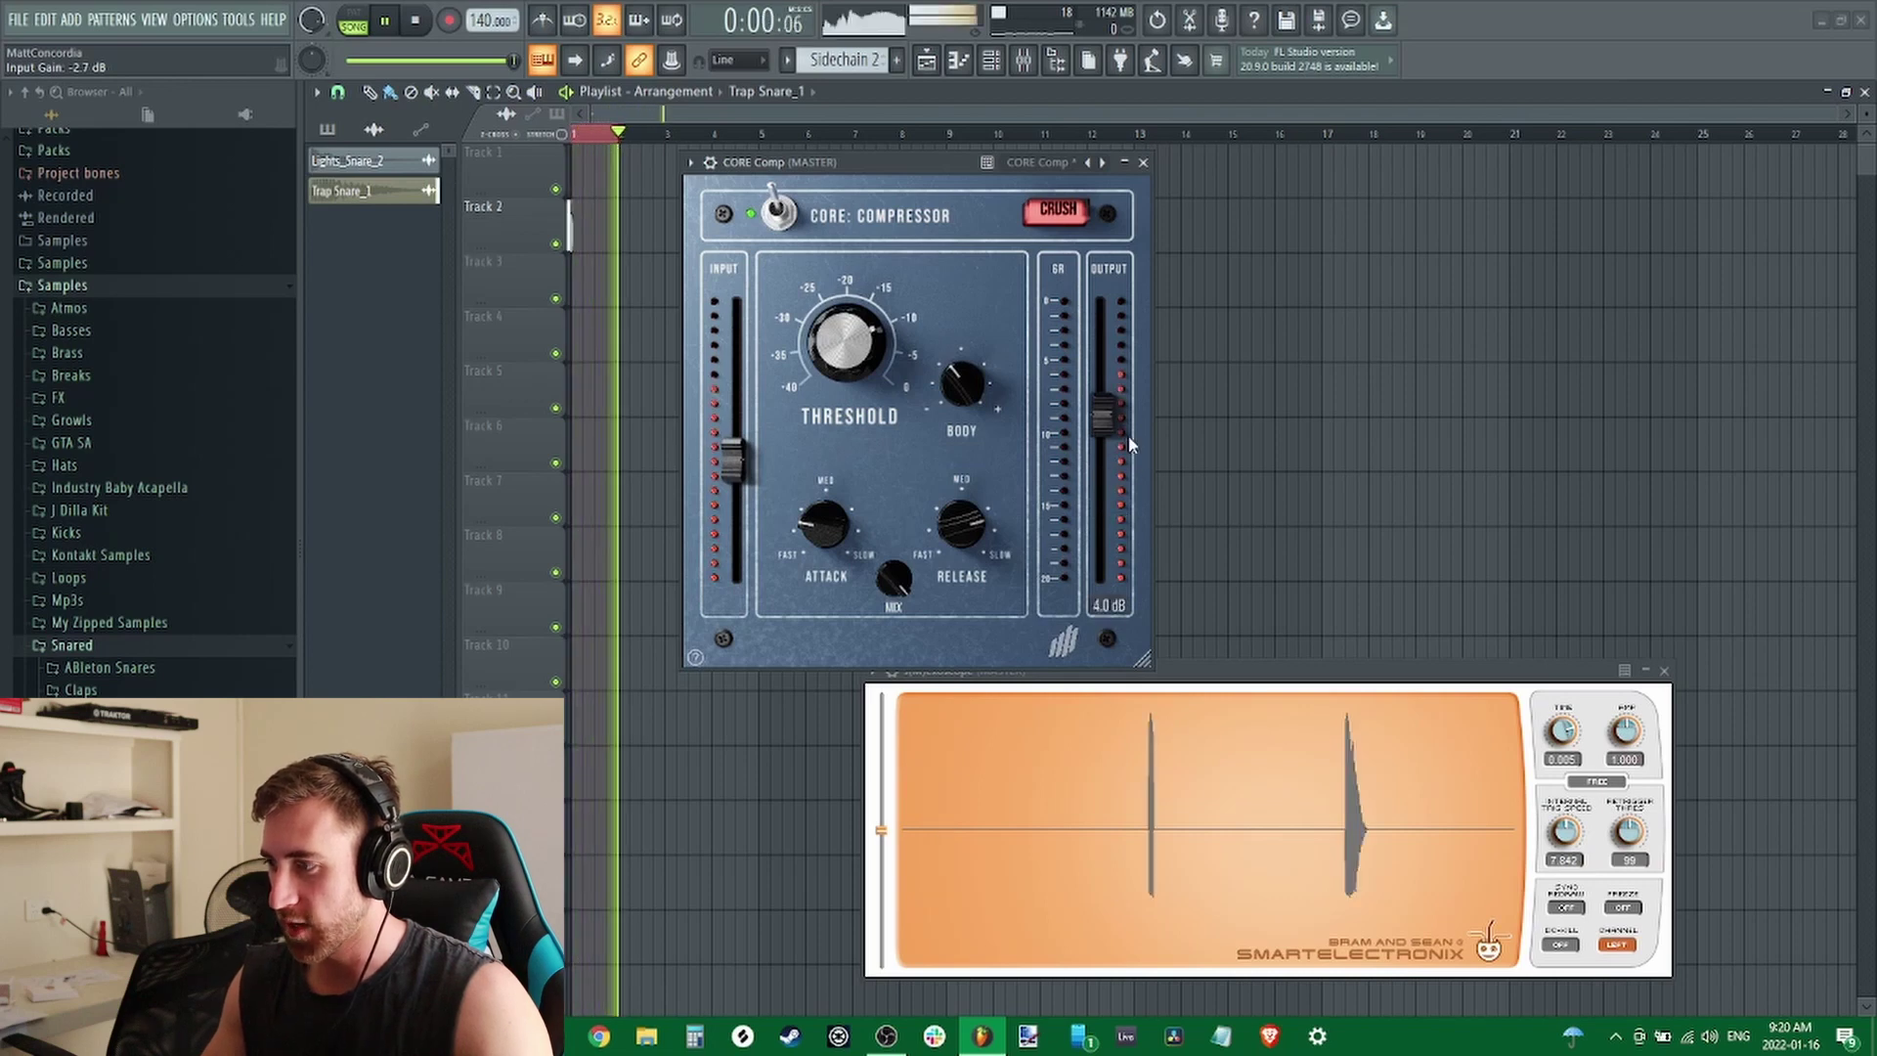
pyautogui.moveTo(1109, 436); pyautogui.dragTo(1109, 430)
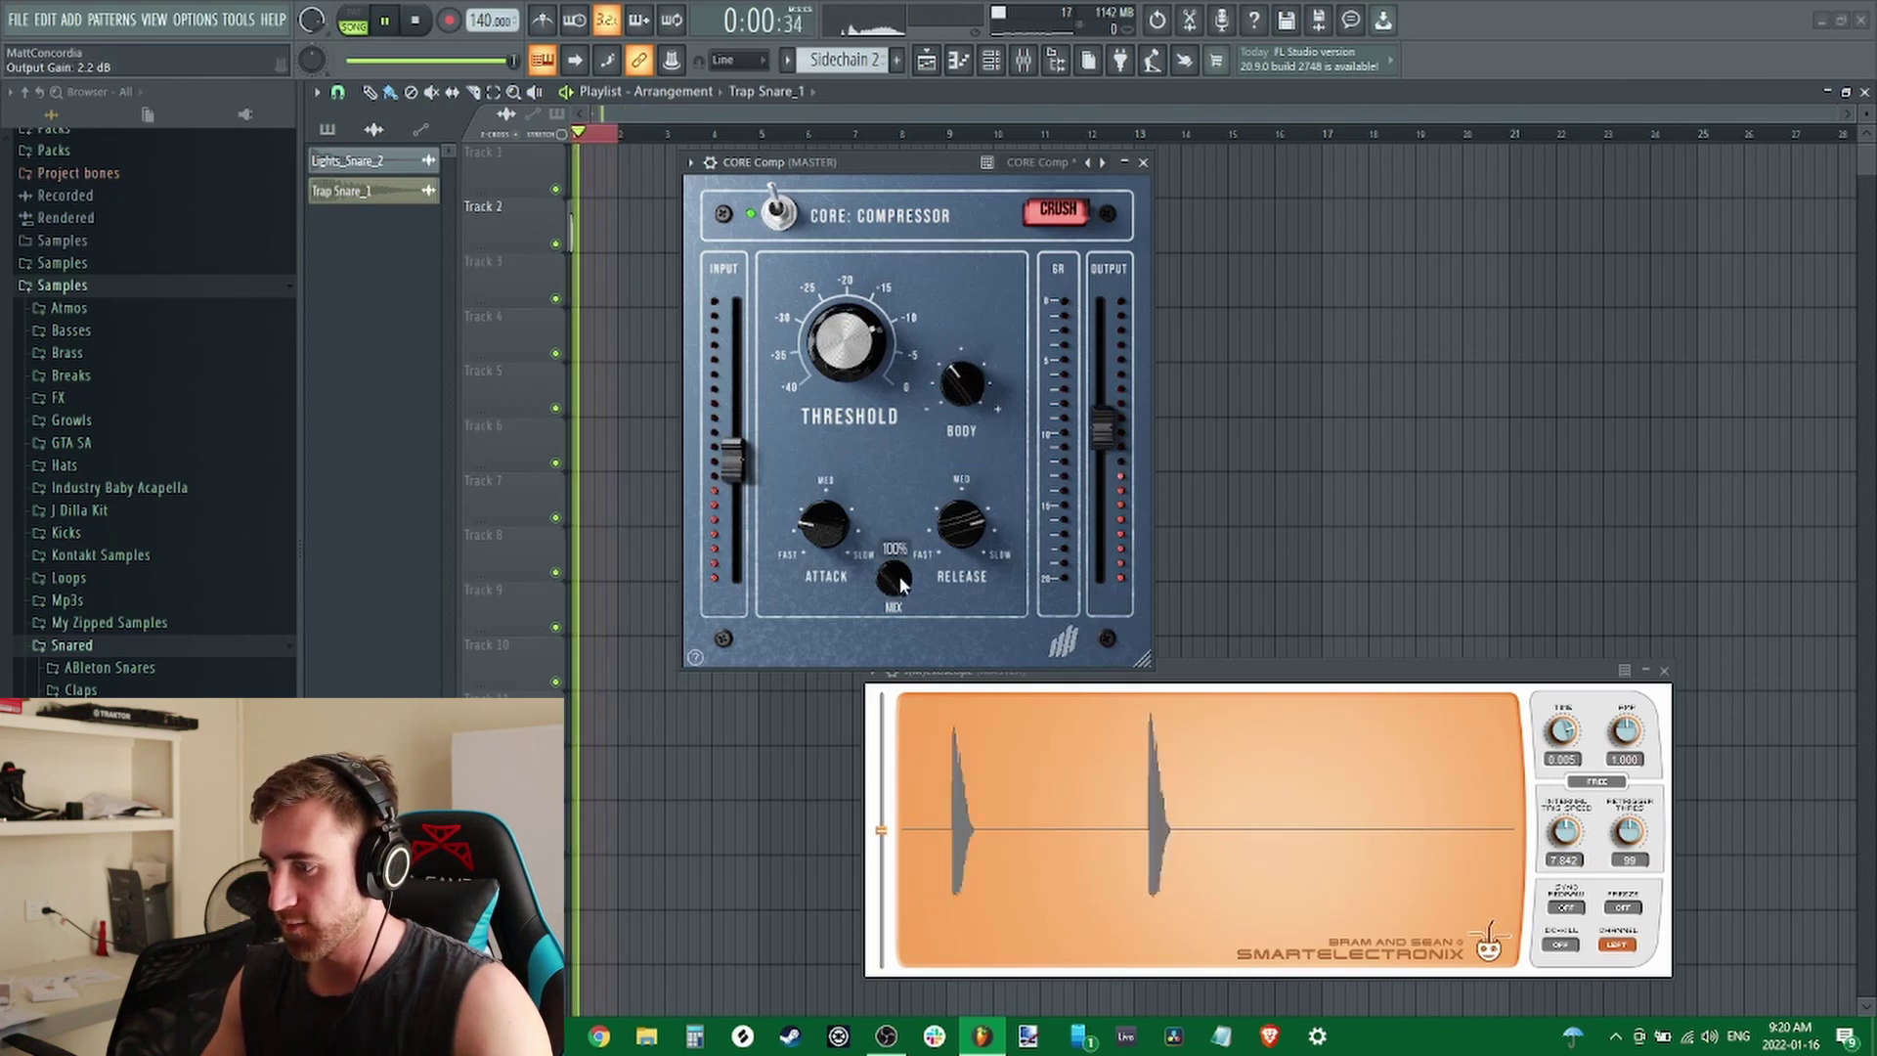
pyautogui.moveTo(855, 342); pyautogui.dragTo(860, 361)
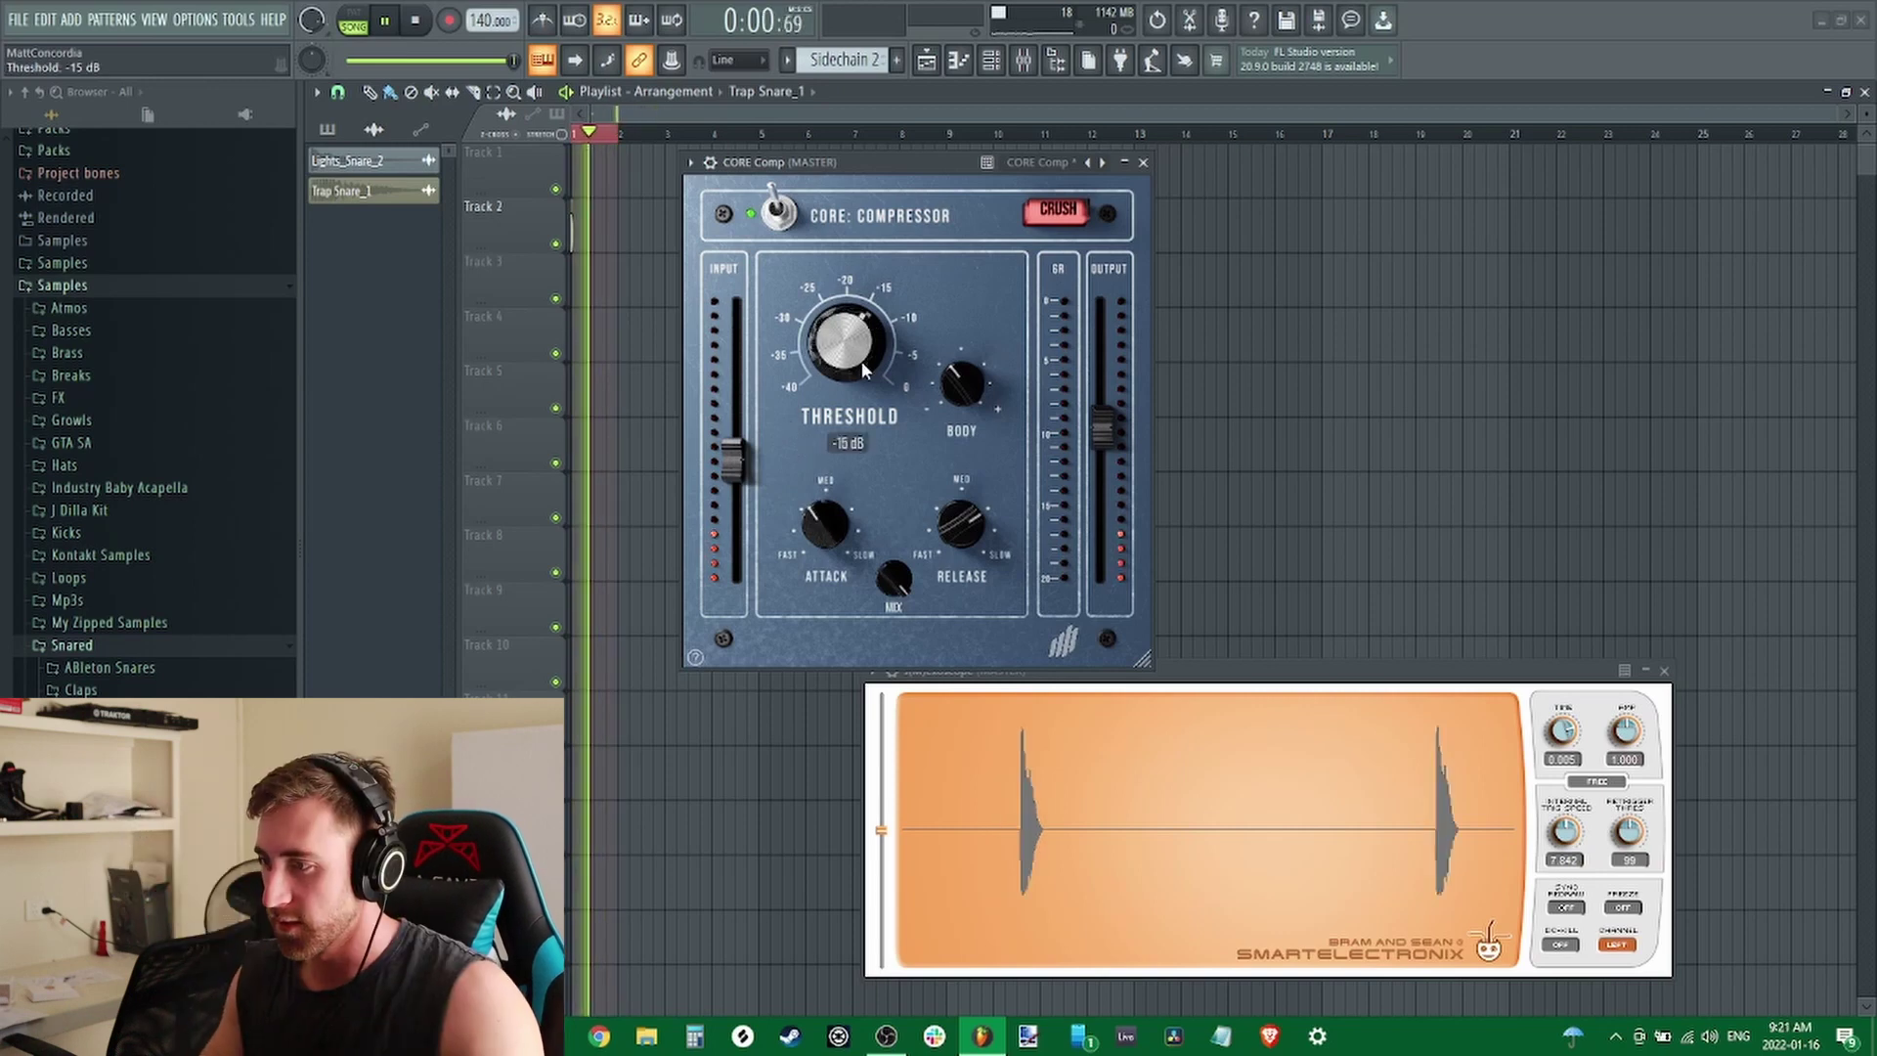
pyautogui.moveTo(824, 523); pyautogui.dragTo(810, 532)
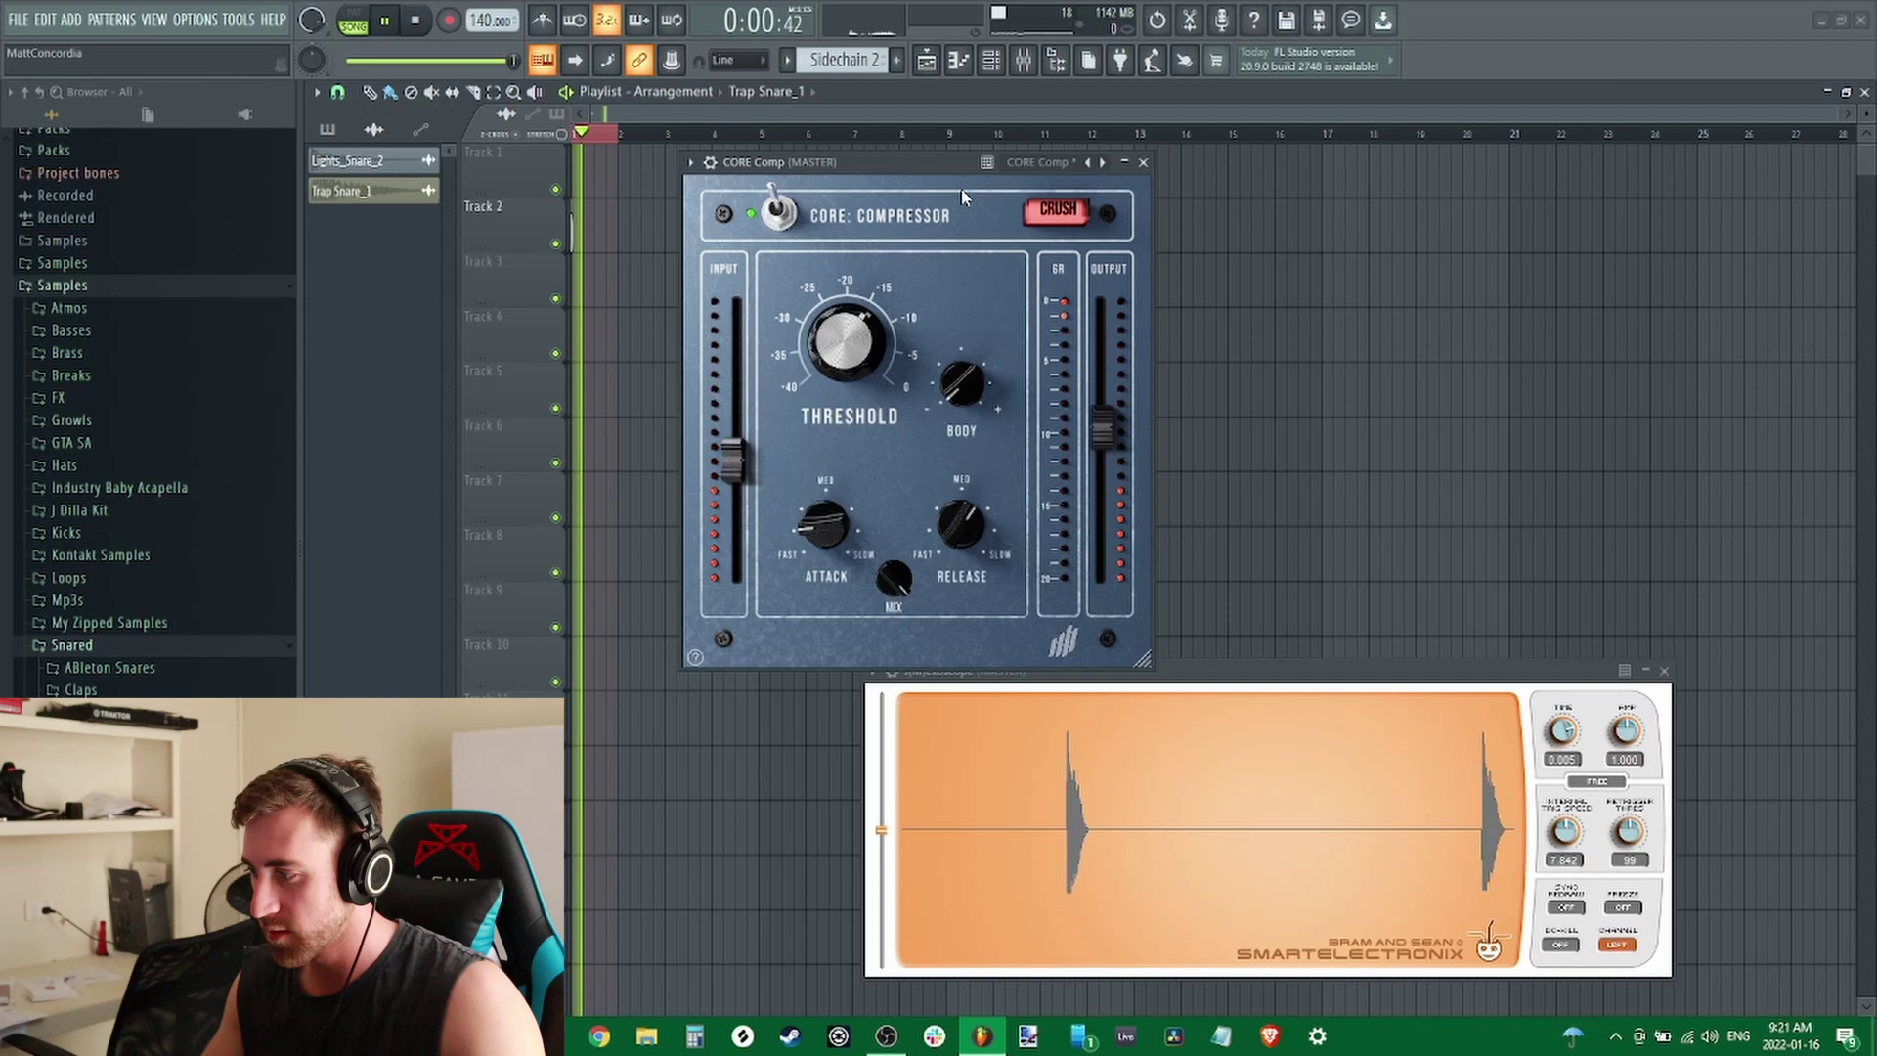
pyautogui.moveTo(1122, 432)
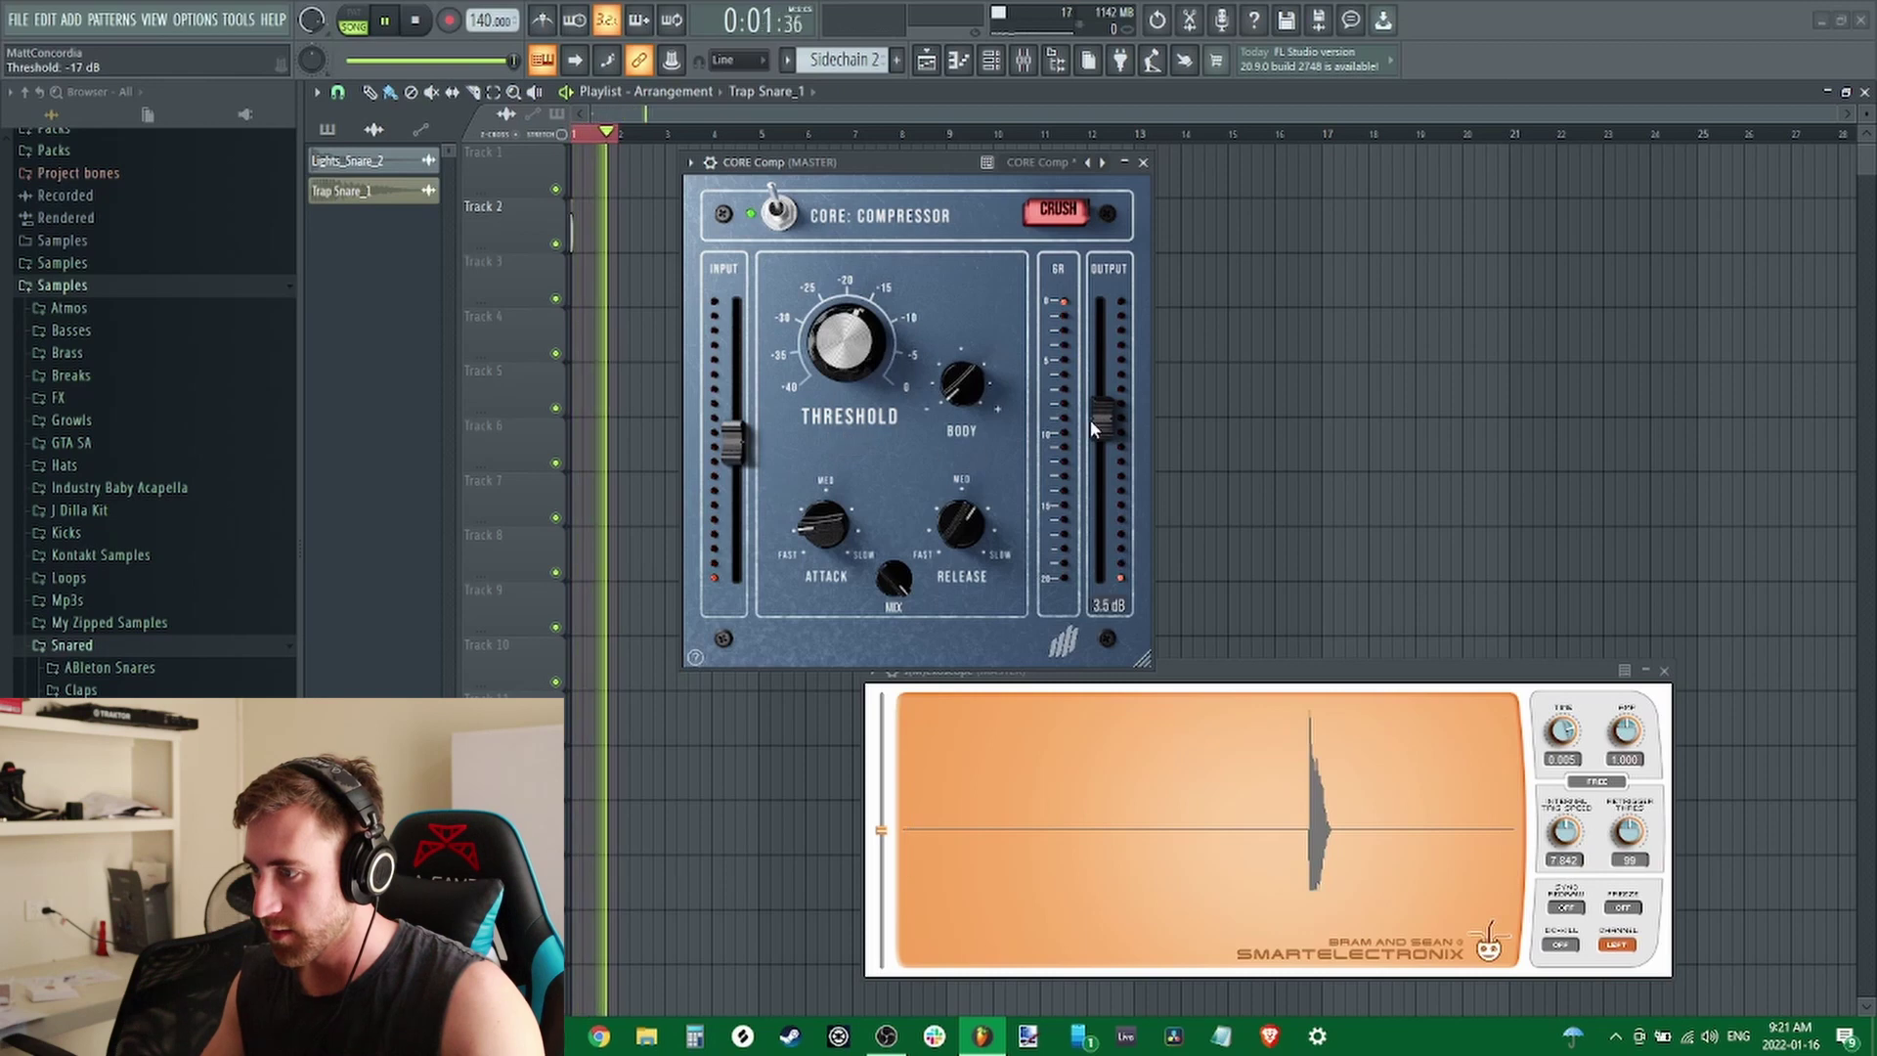
pyautogui.moveTo(964, 393)
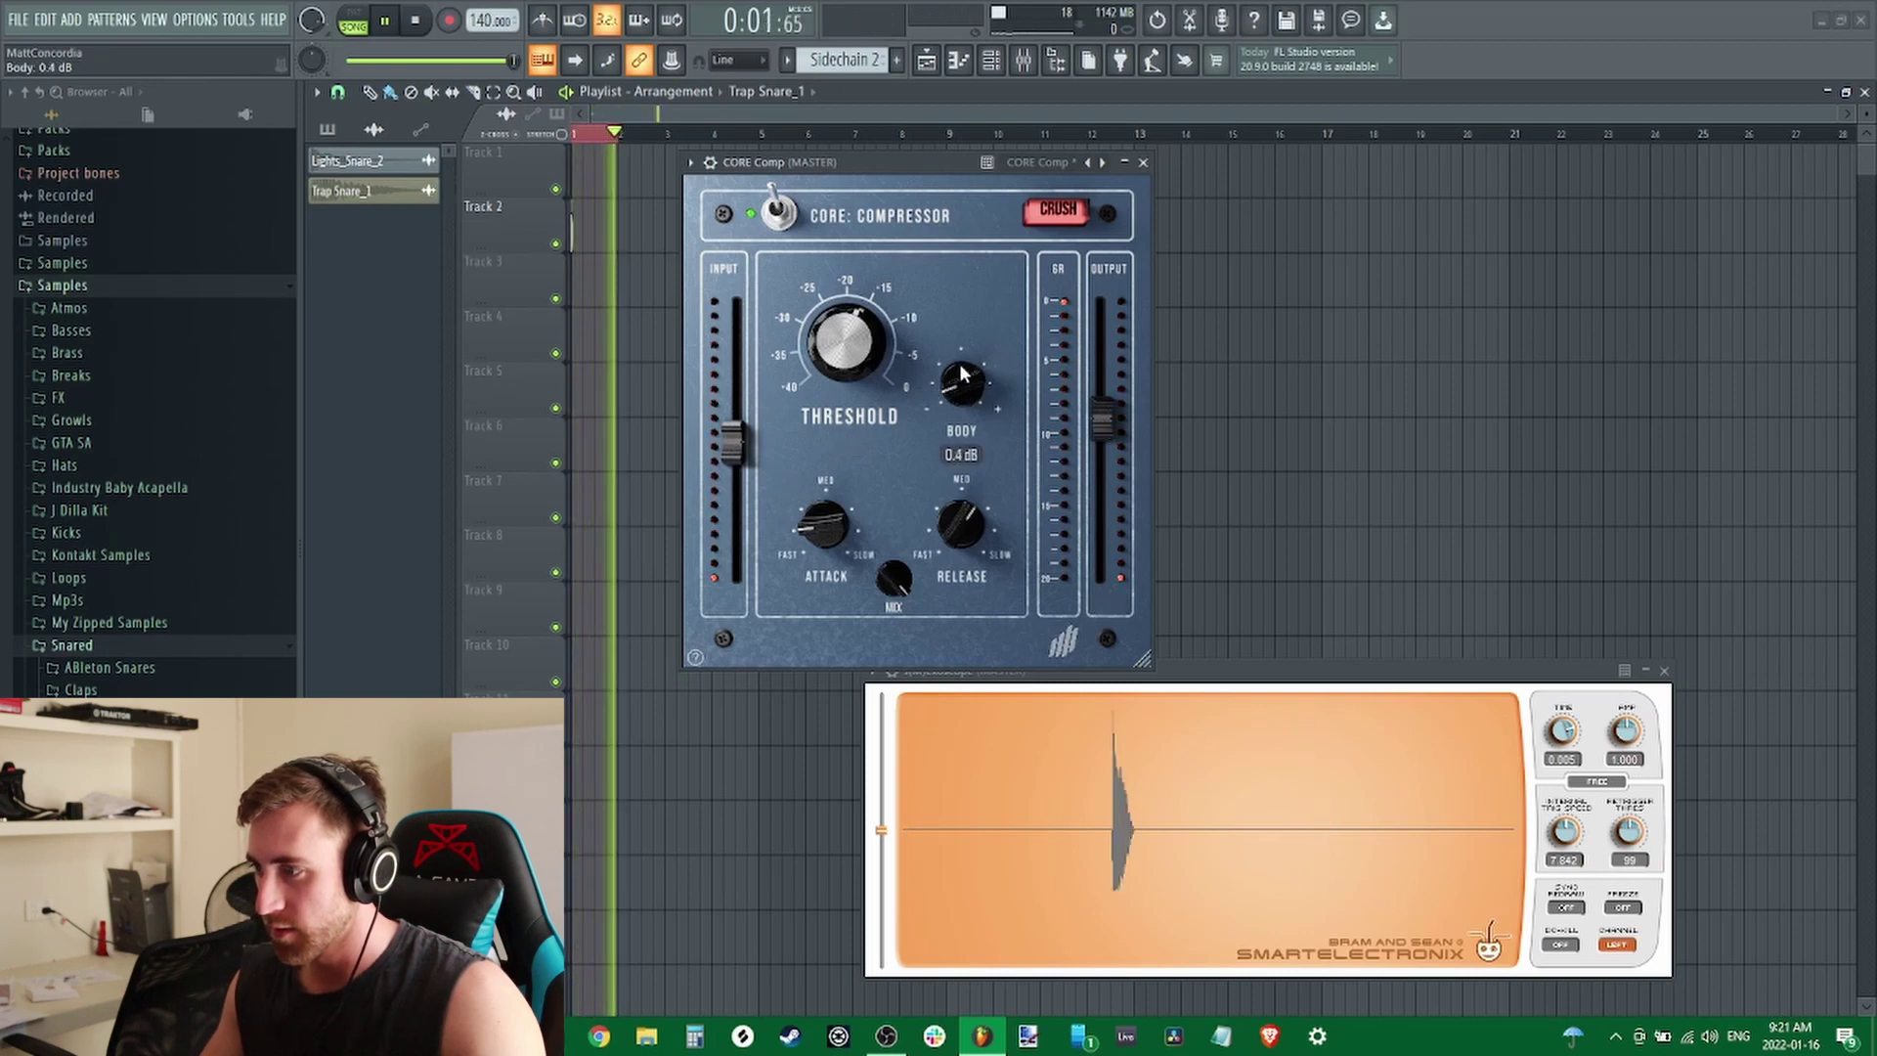
pyautogui.moveTo(956, 338); pyautogui.dragTo(956, 367)
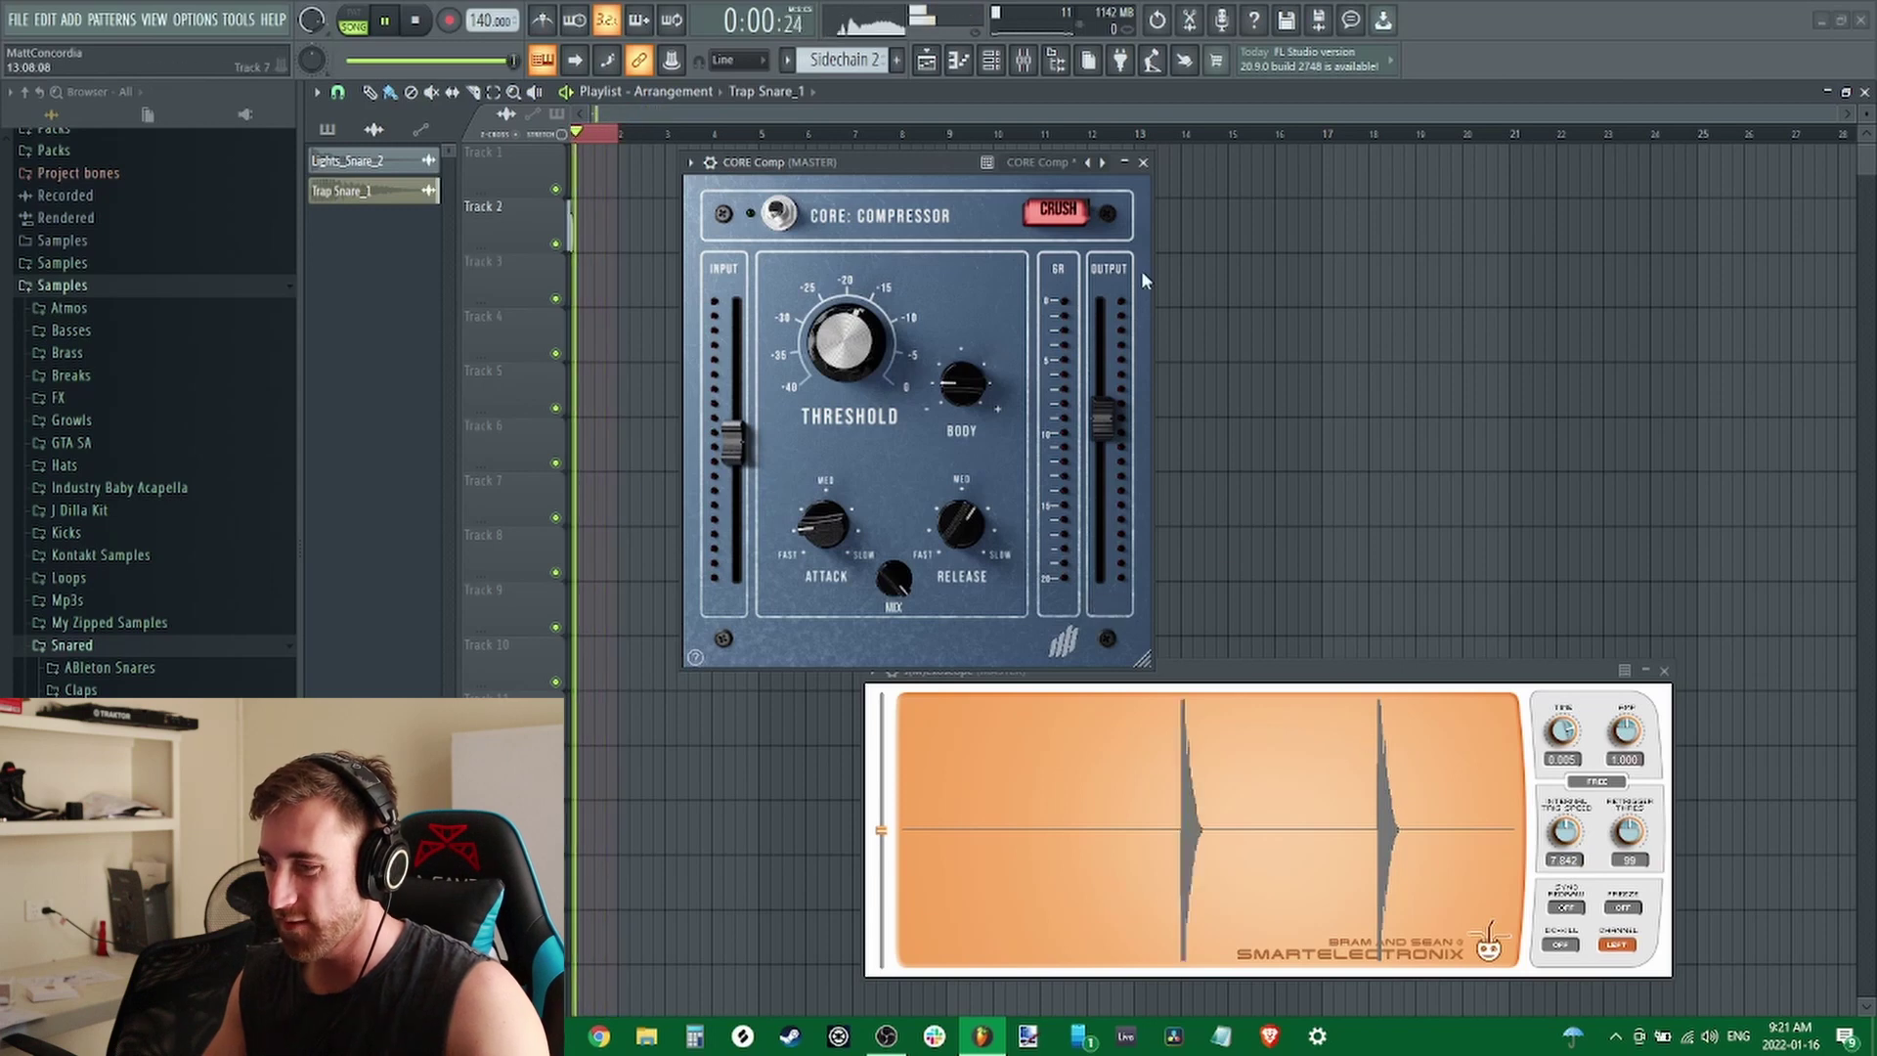
# Close the compressor, stop playback, and open 137 Pluck.flp from recent projects
pyautogui.click(1142, 162)
pyautogui.press('space')
pyautogui.click(19, 18)
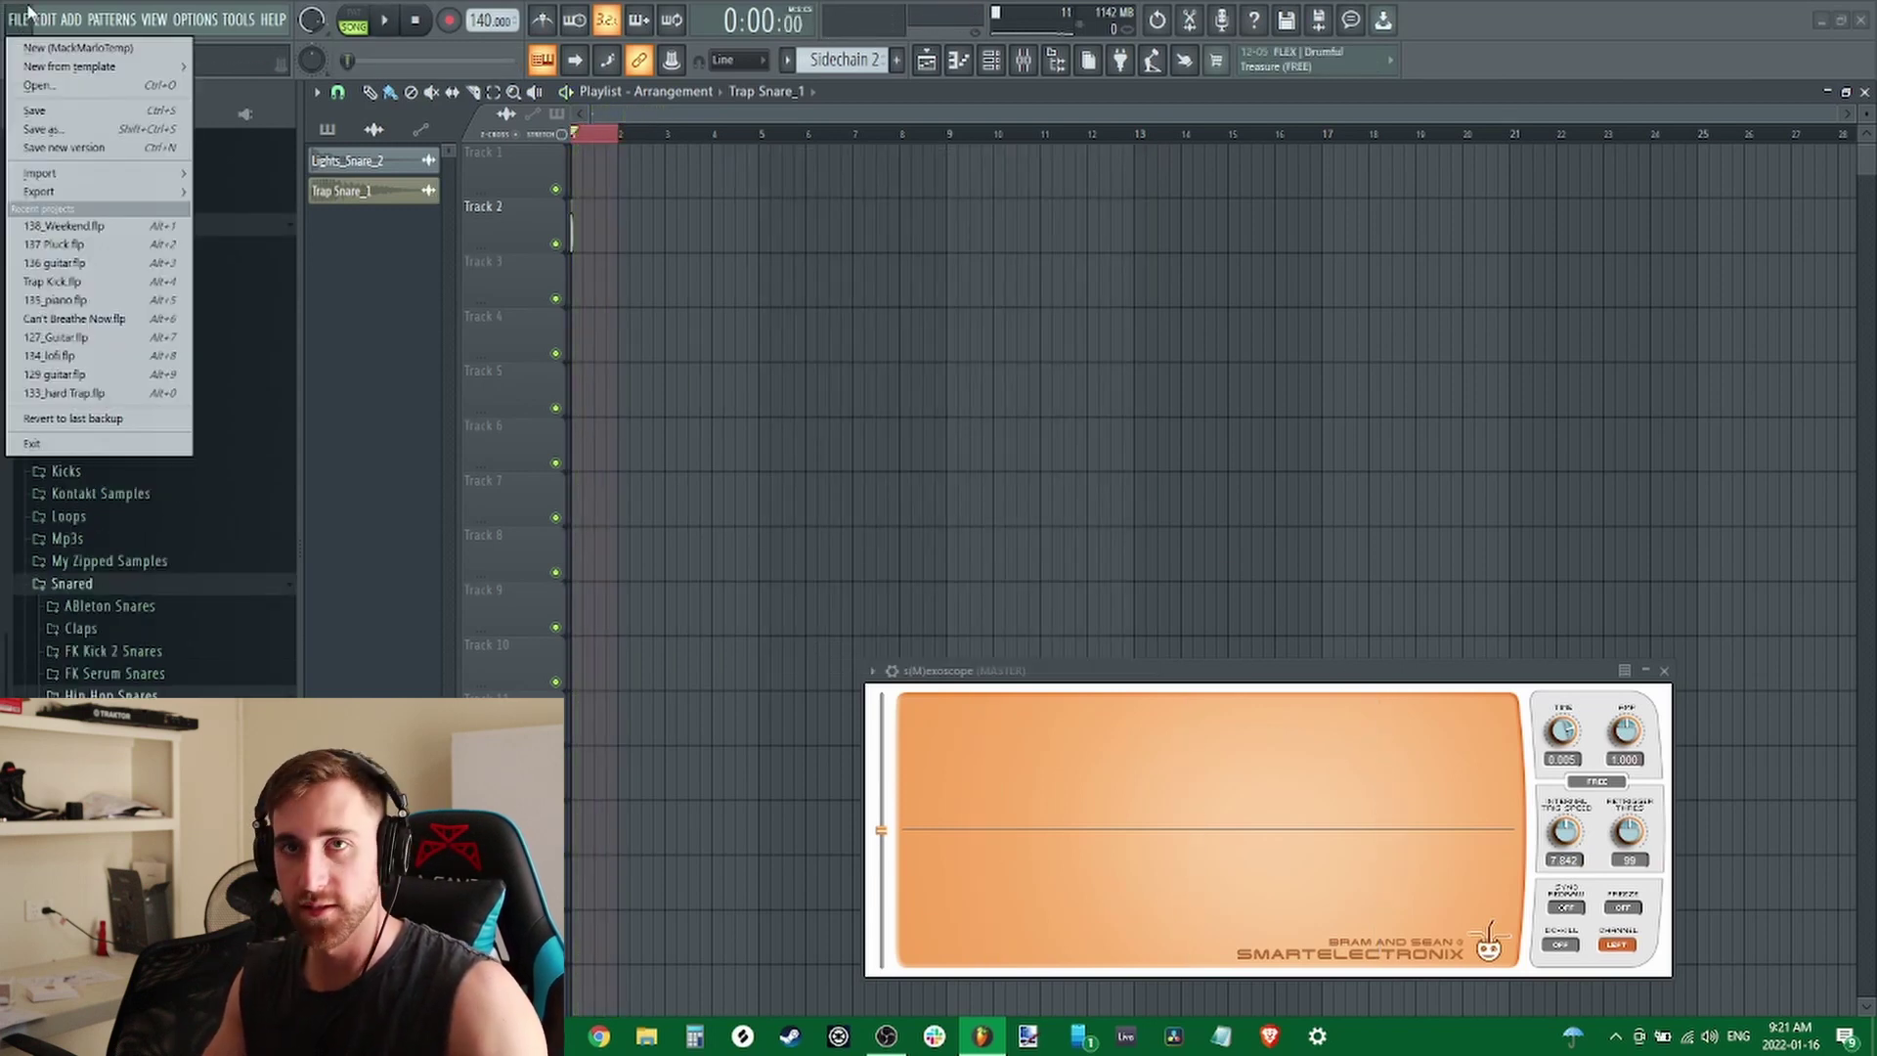
pyautogui.click(63, 226)
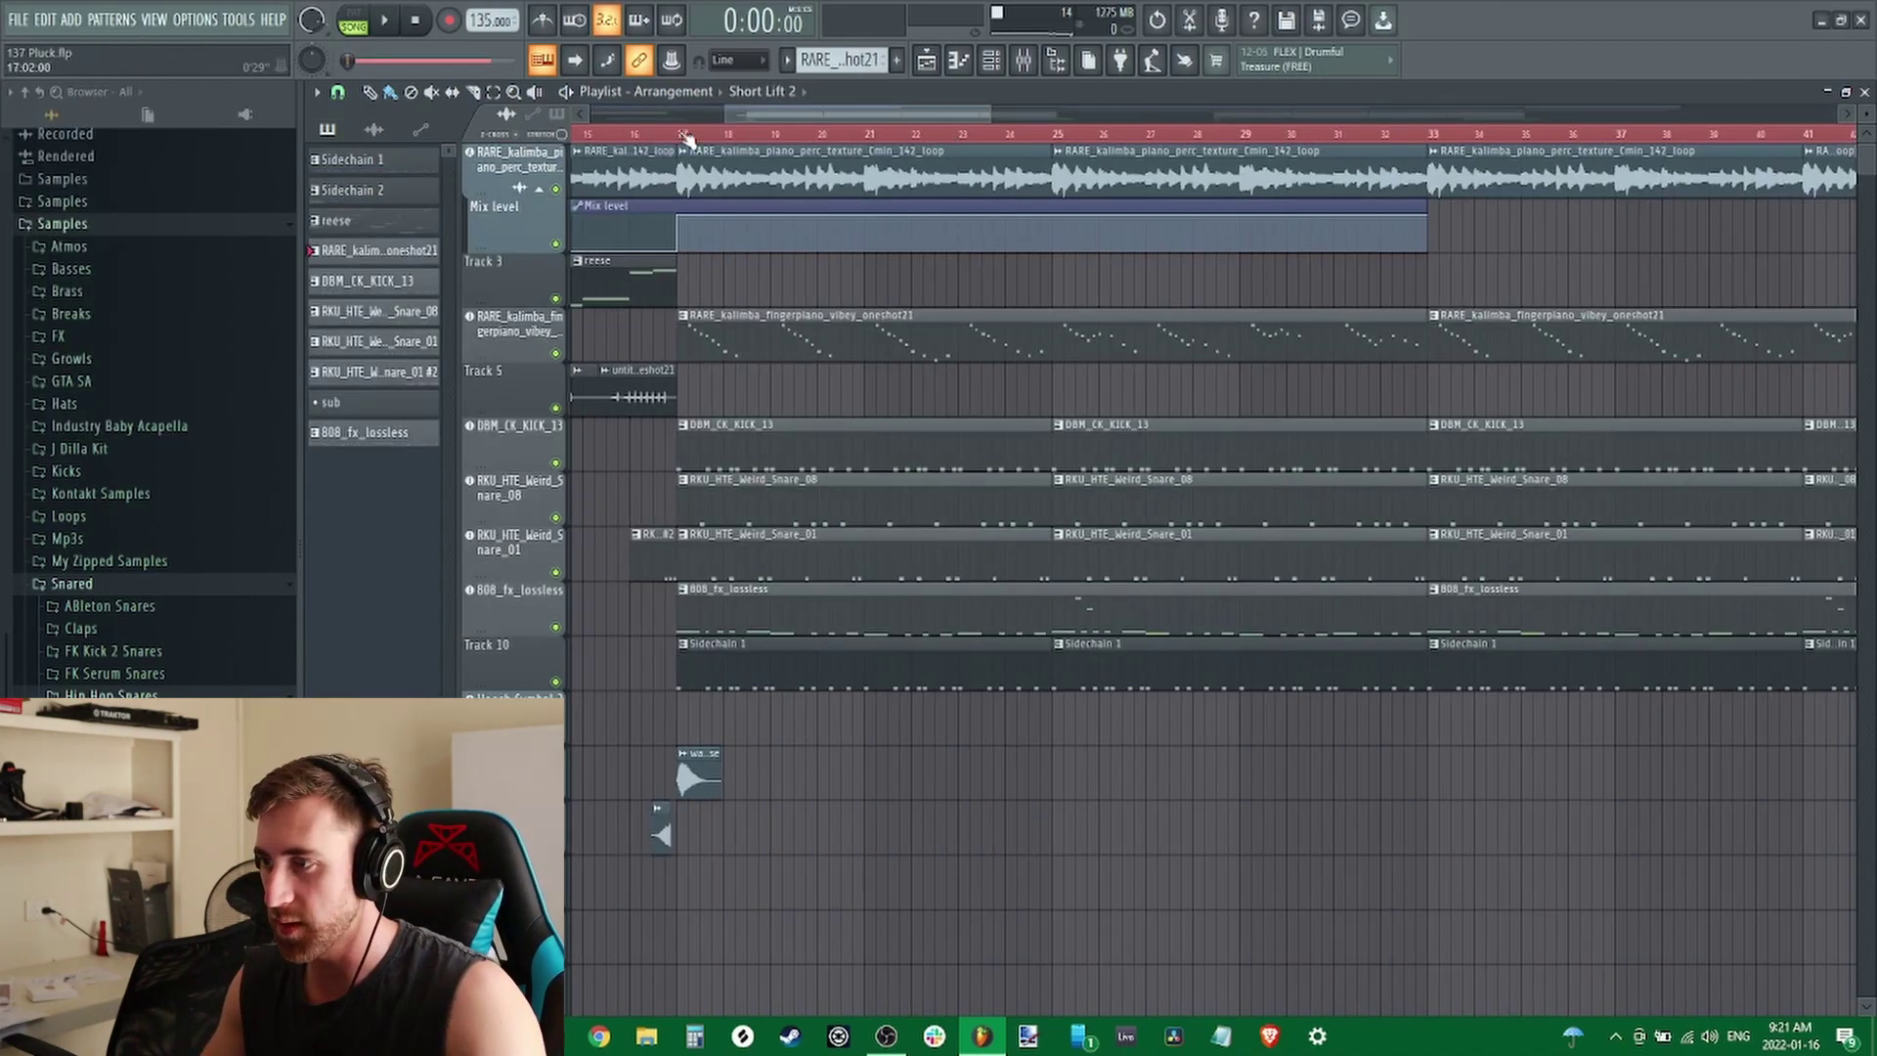
# Play the song from bar 17 and bring up the pre-master CORE Compressor
pyautogui.press('space')
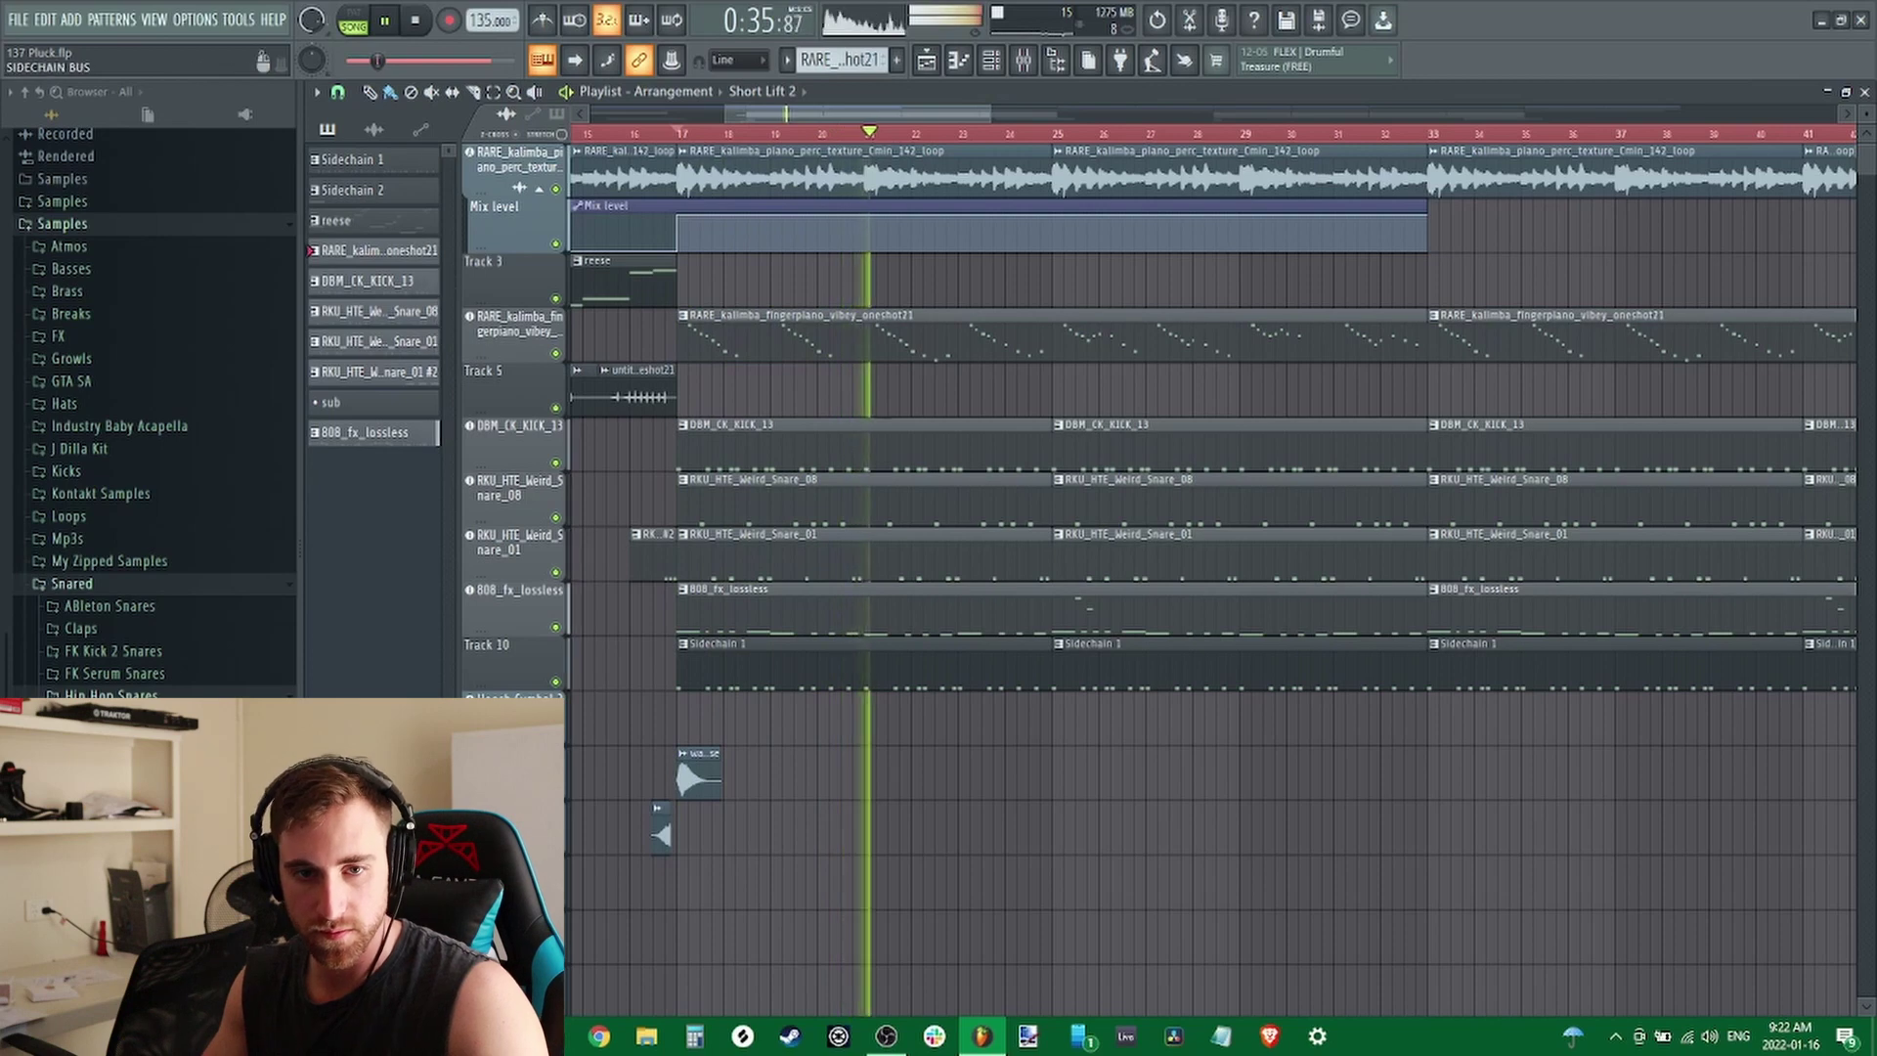
pyautogui.press('space')
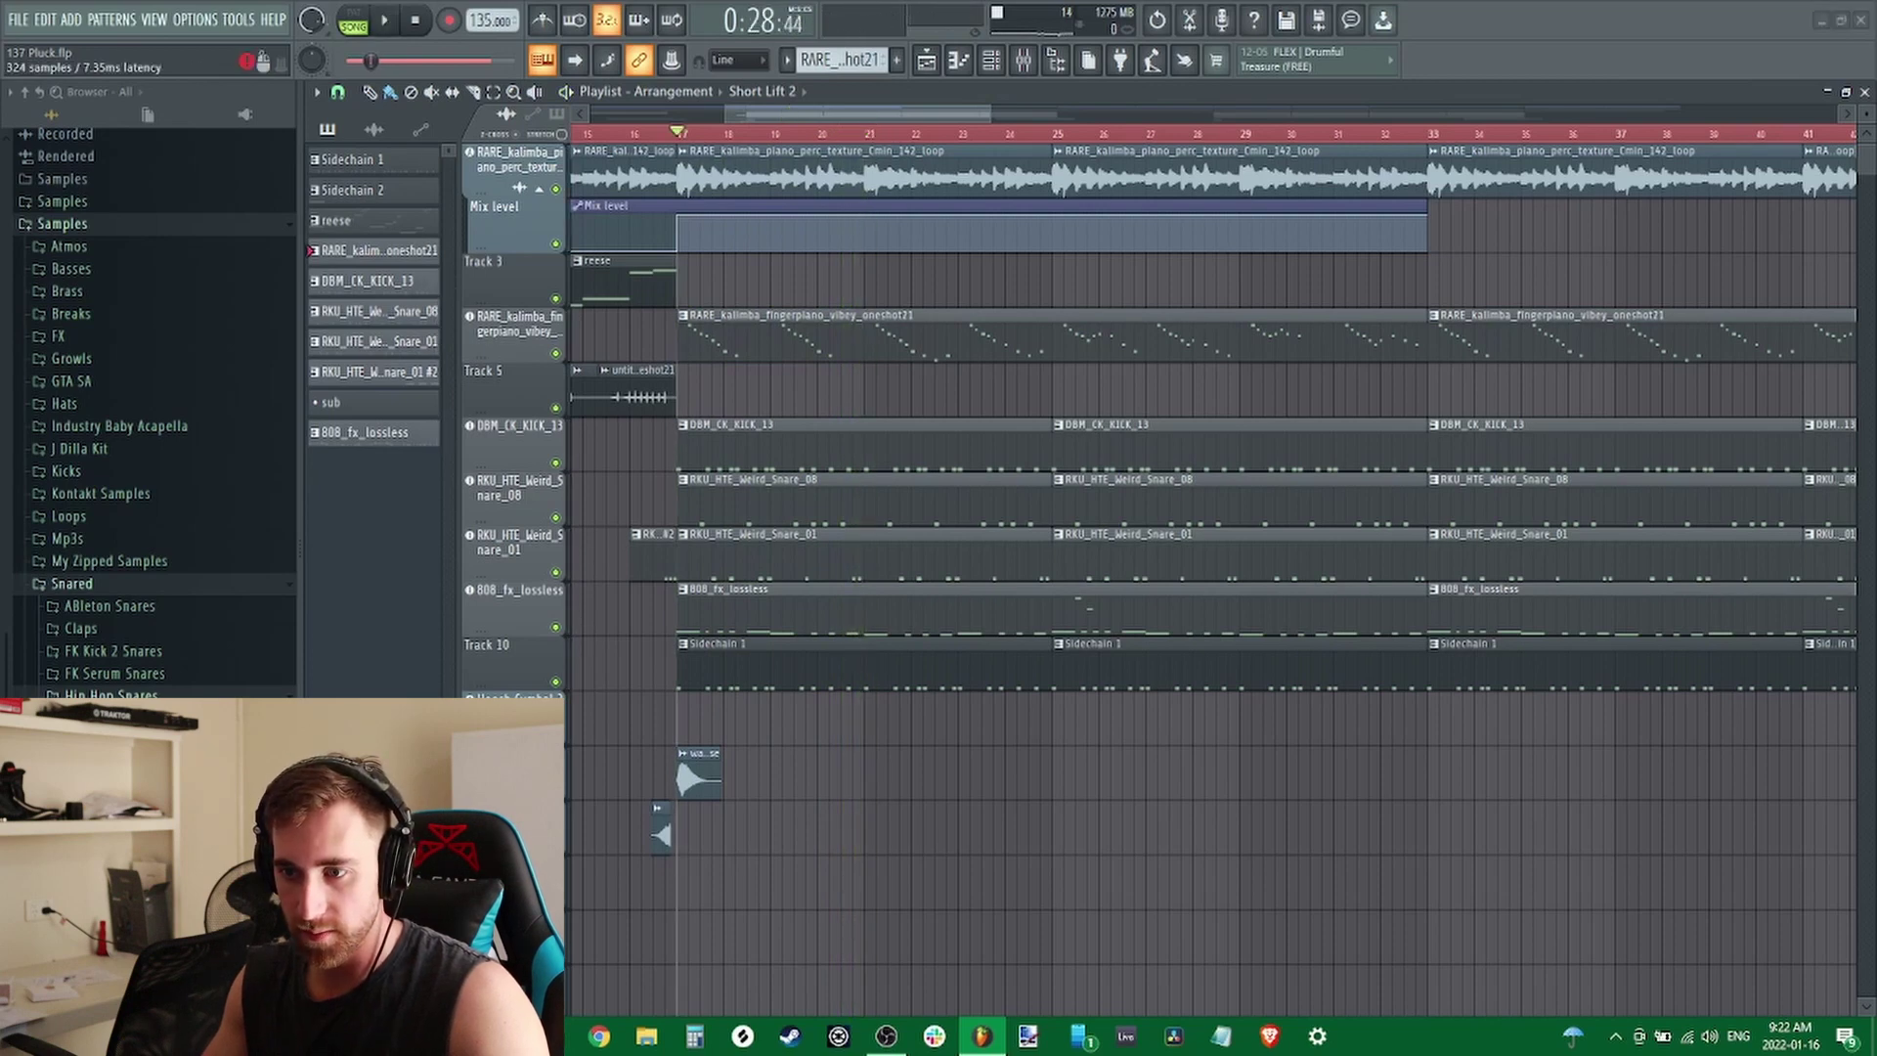
pyautogui.press('space')
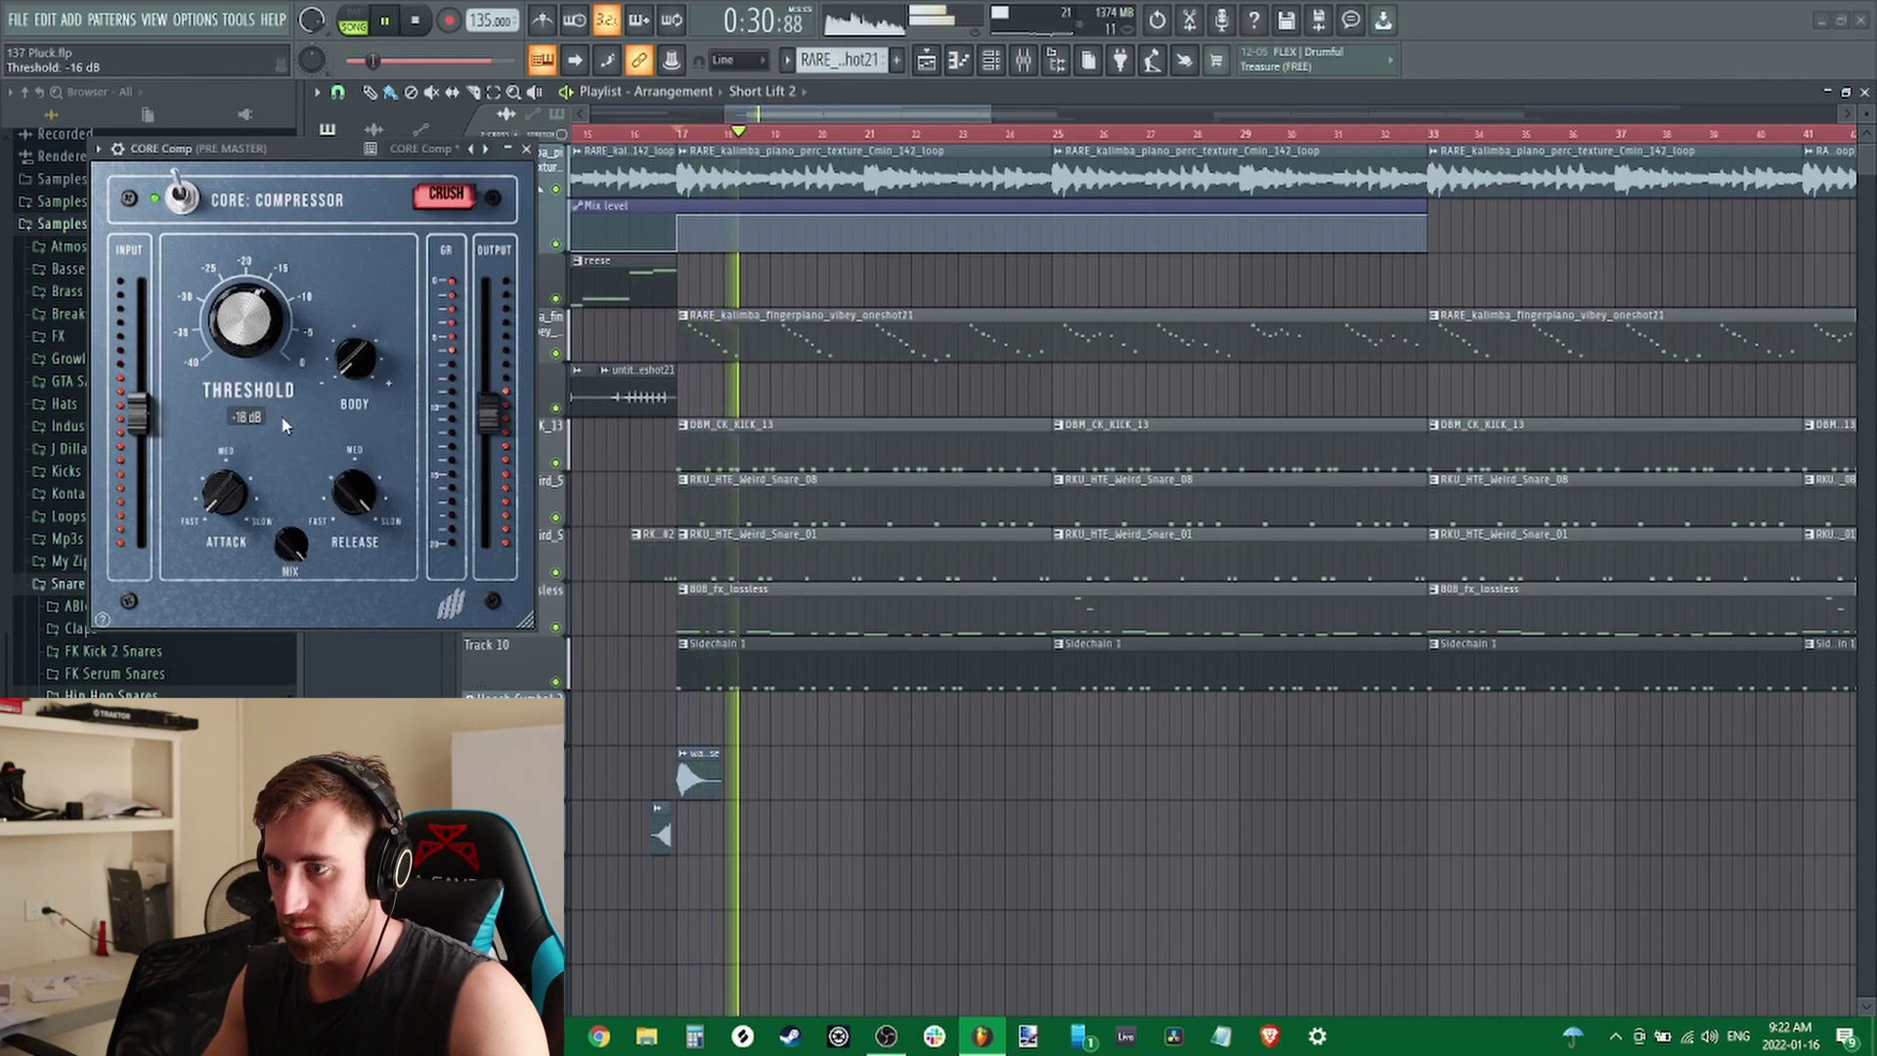
# Adjust the pre-master compressor's controls with the scroll wheel, then switch it on
pyautogui.scroll(-2, 225, 477)
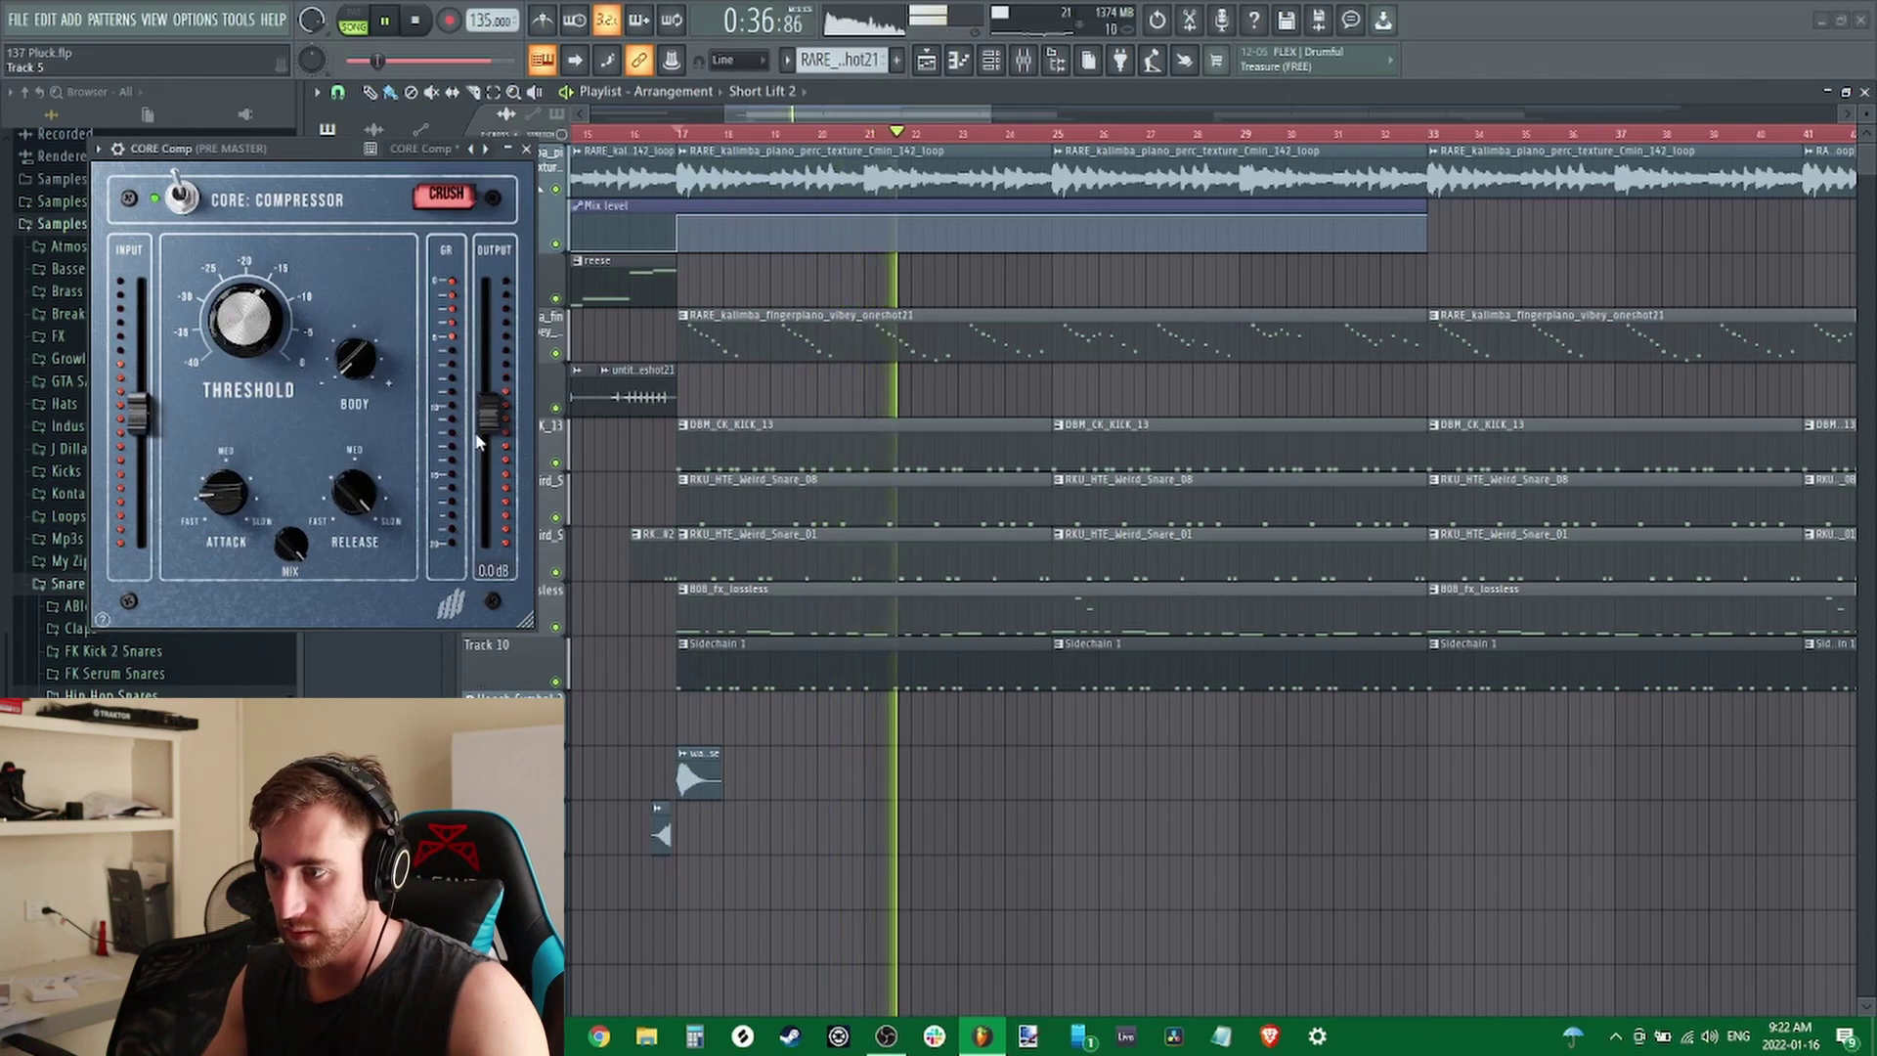
pyautogui.scroll(2, 490, 413)
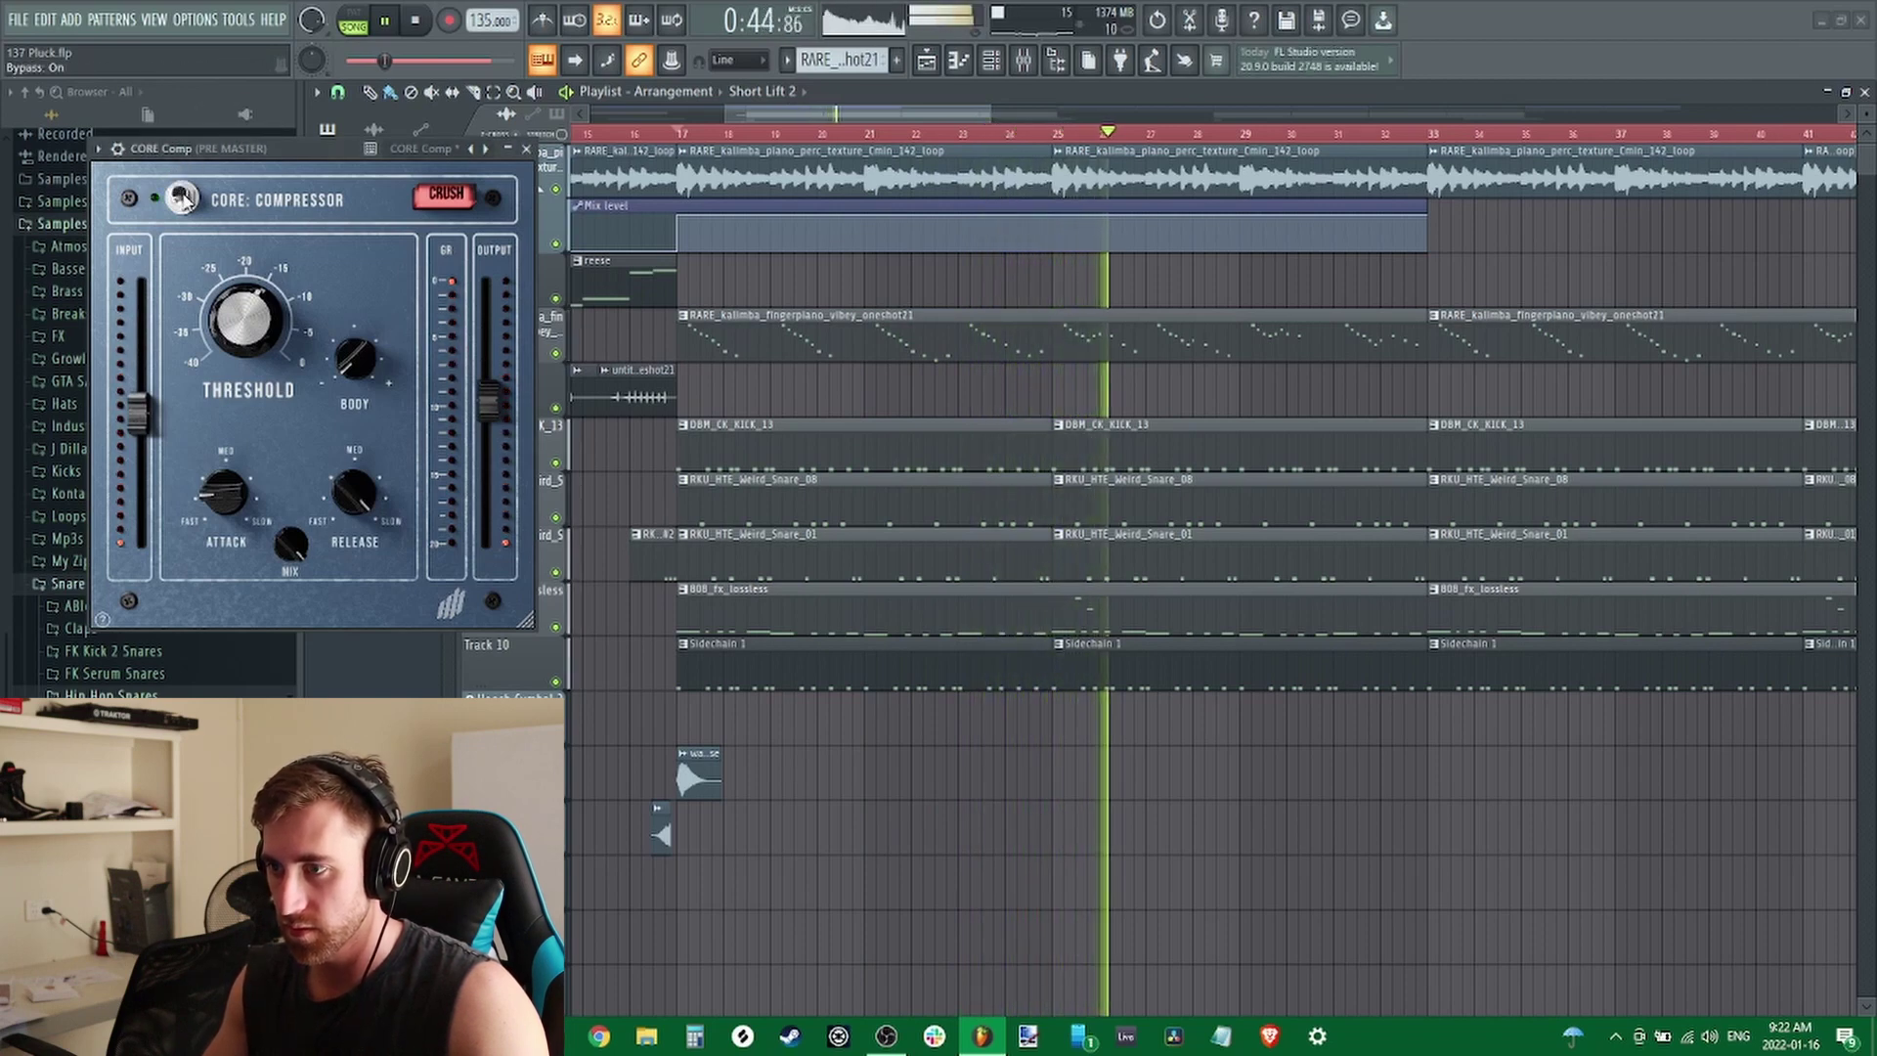
pyautogui.click(182, 199)
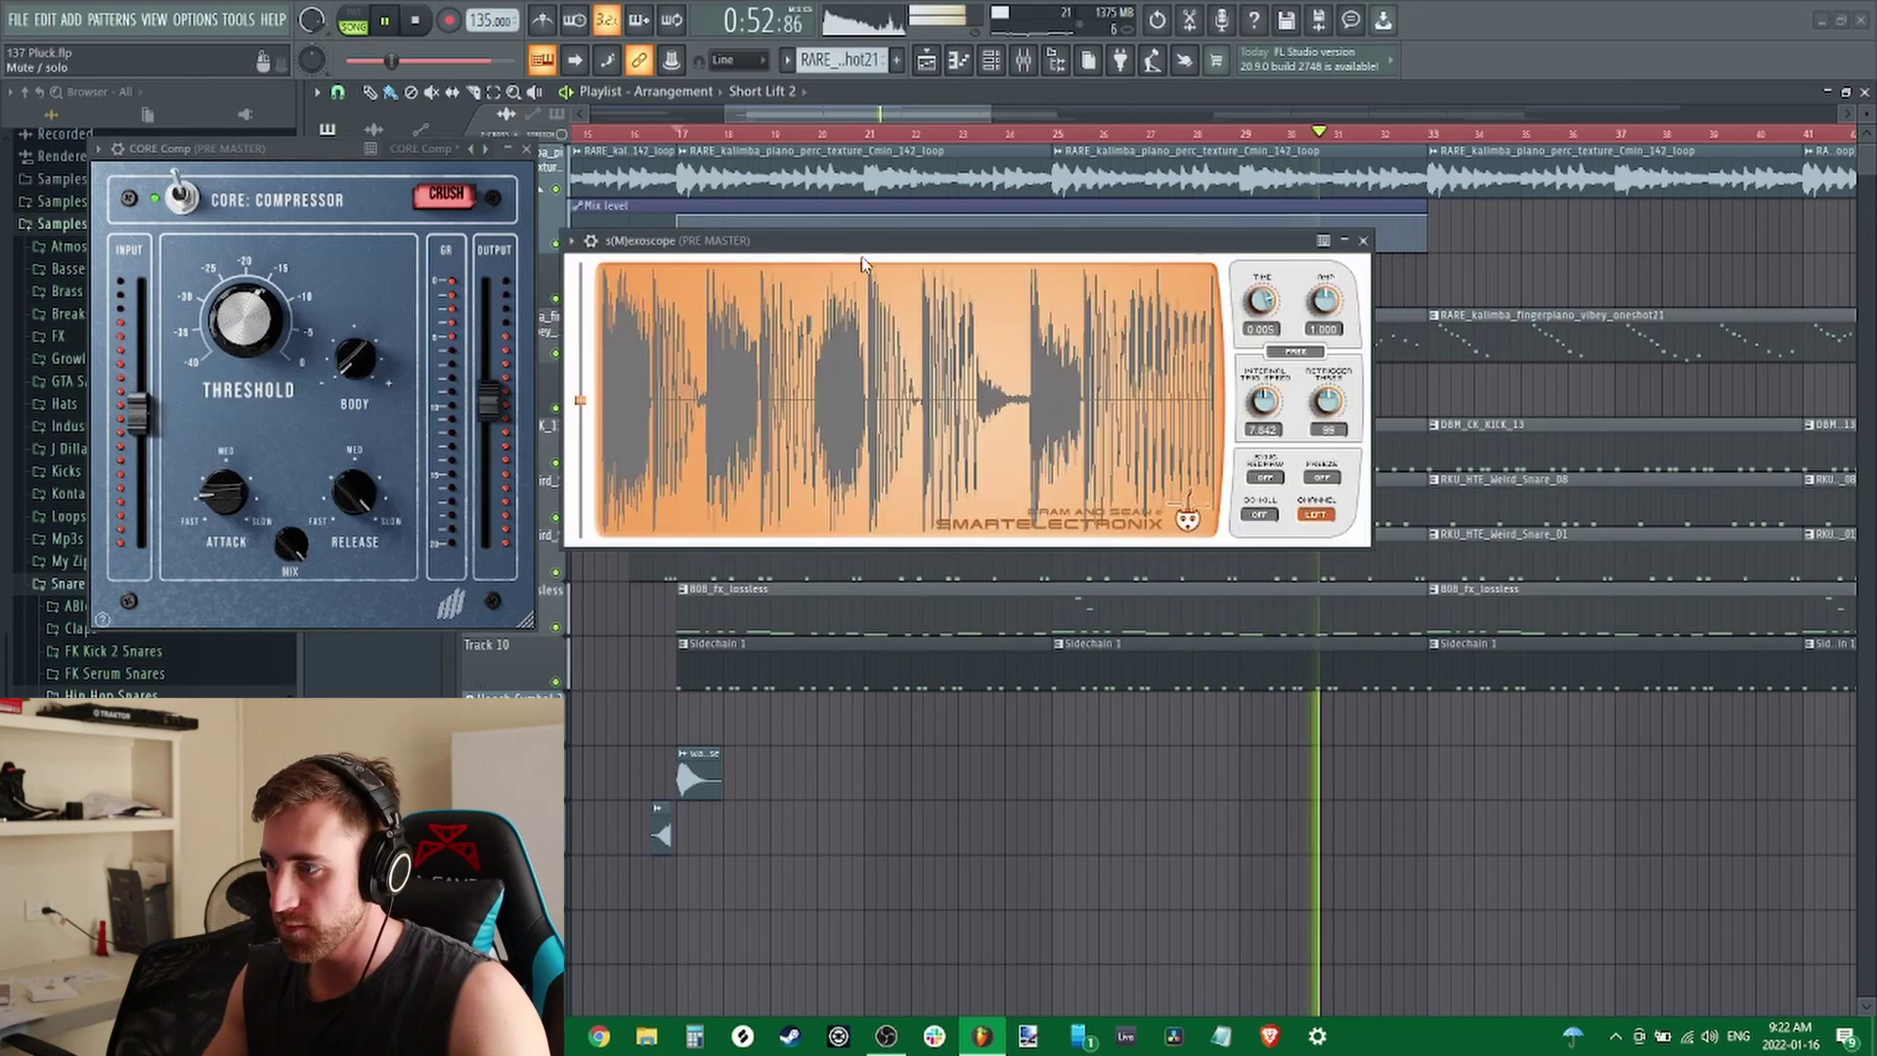
# Open the oscilloscope, replay from bar 17, A/B the pre-master compressor twice, then close the scope
pyautogui.moveTo(897, 291); pyautogui.dragTo(1132, 479)
pyautogui.click(684, 133)
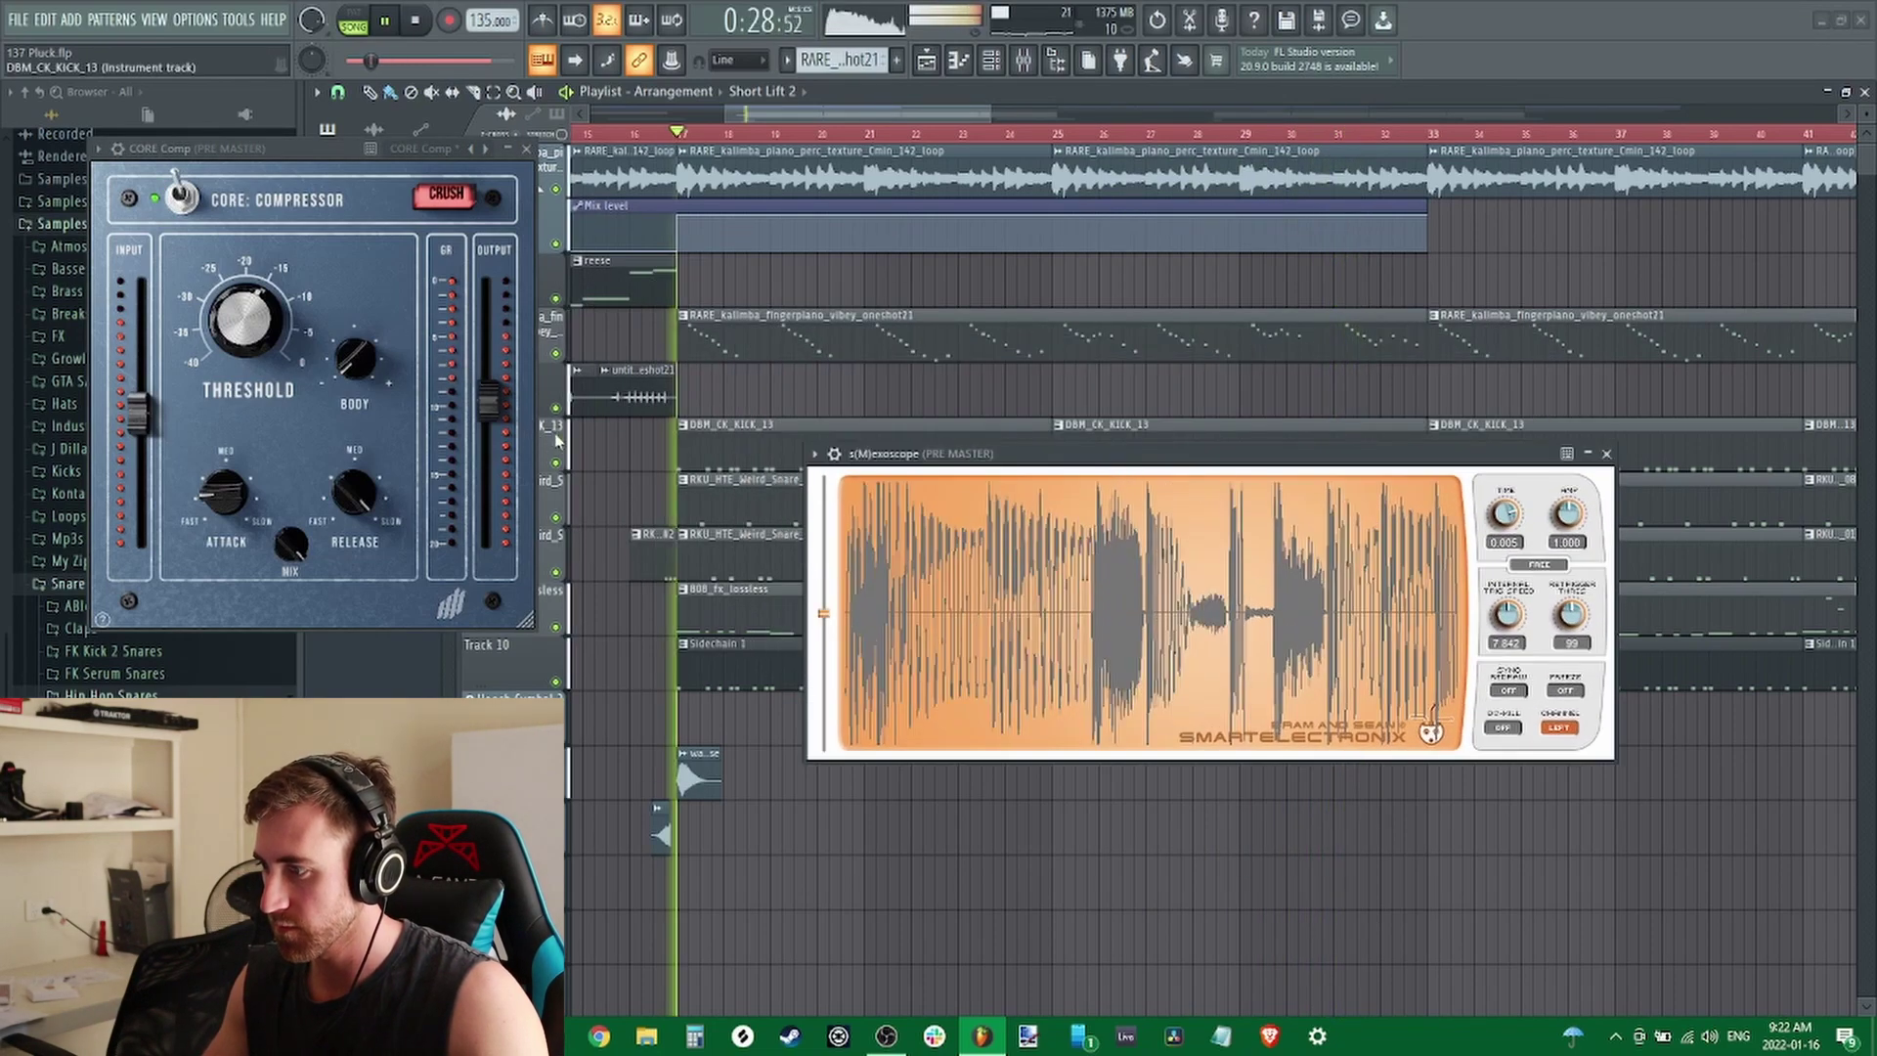
pyautogui.click(184, 195)
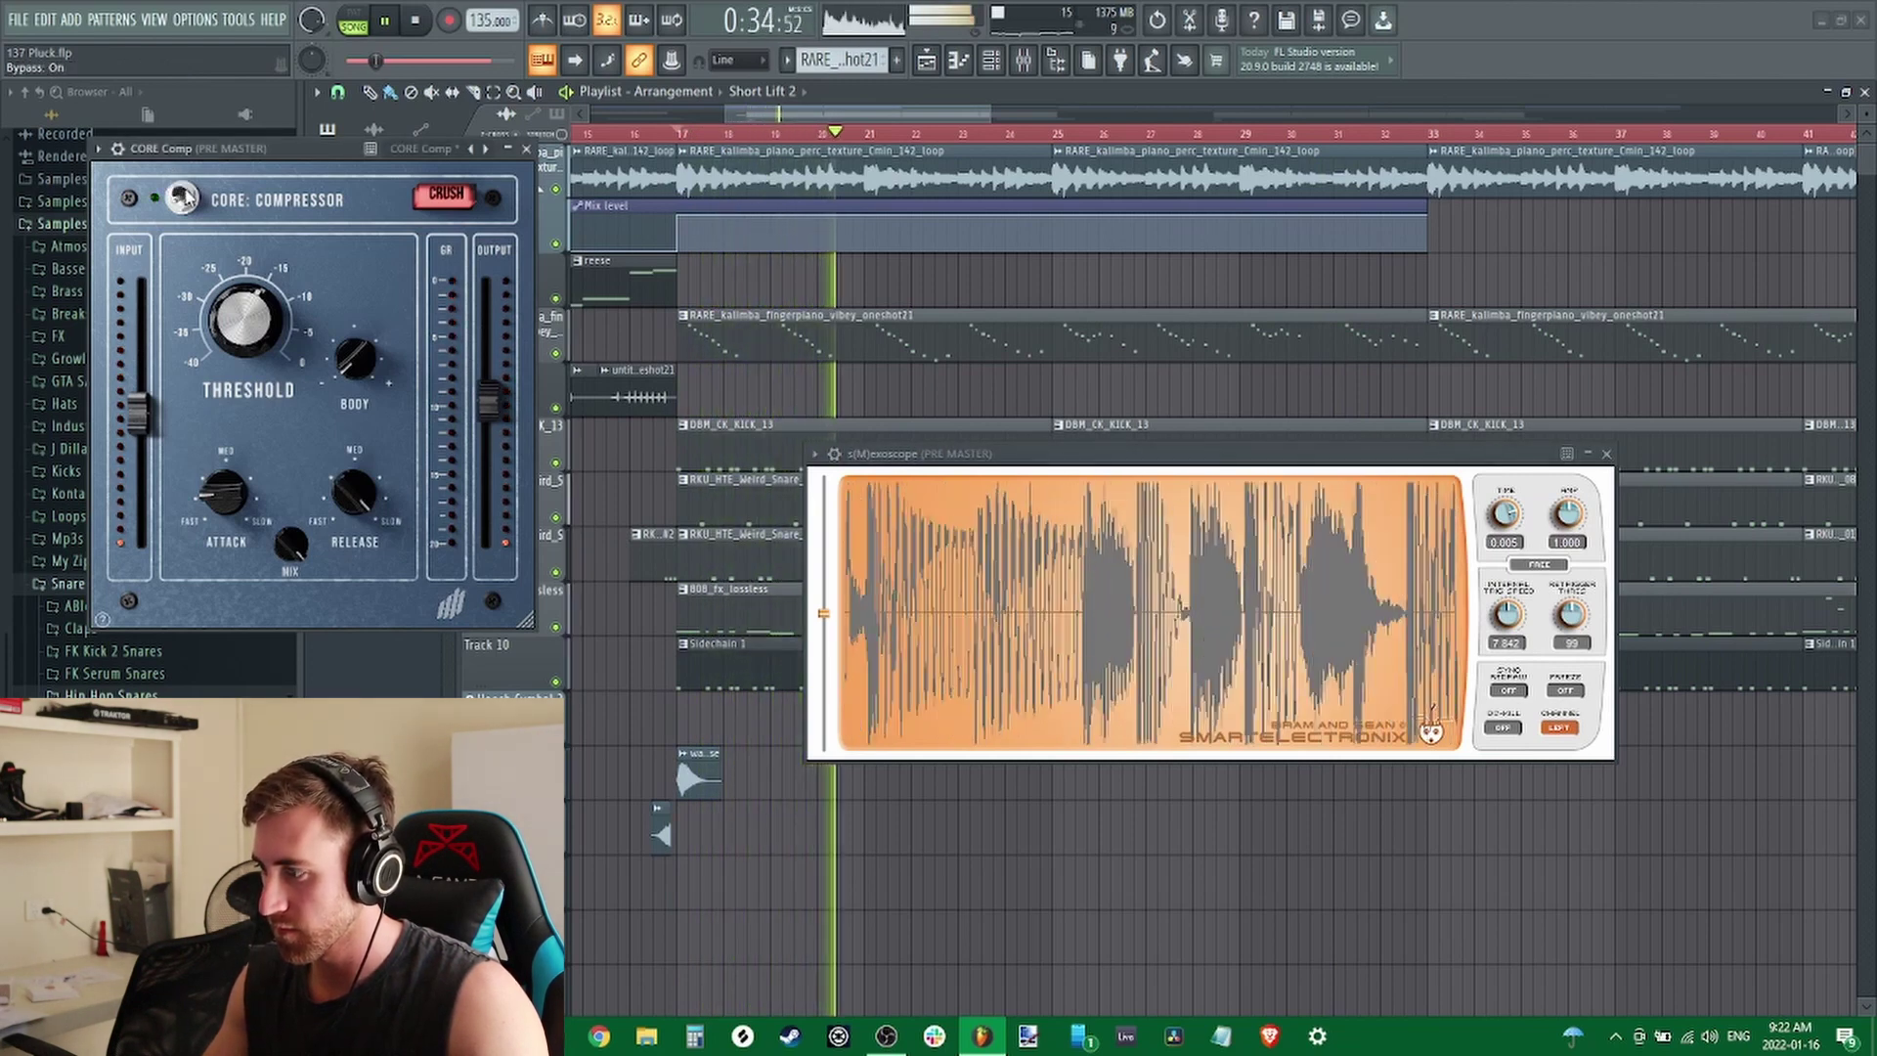
pyautogui.click(184, 196)
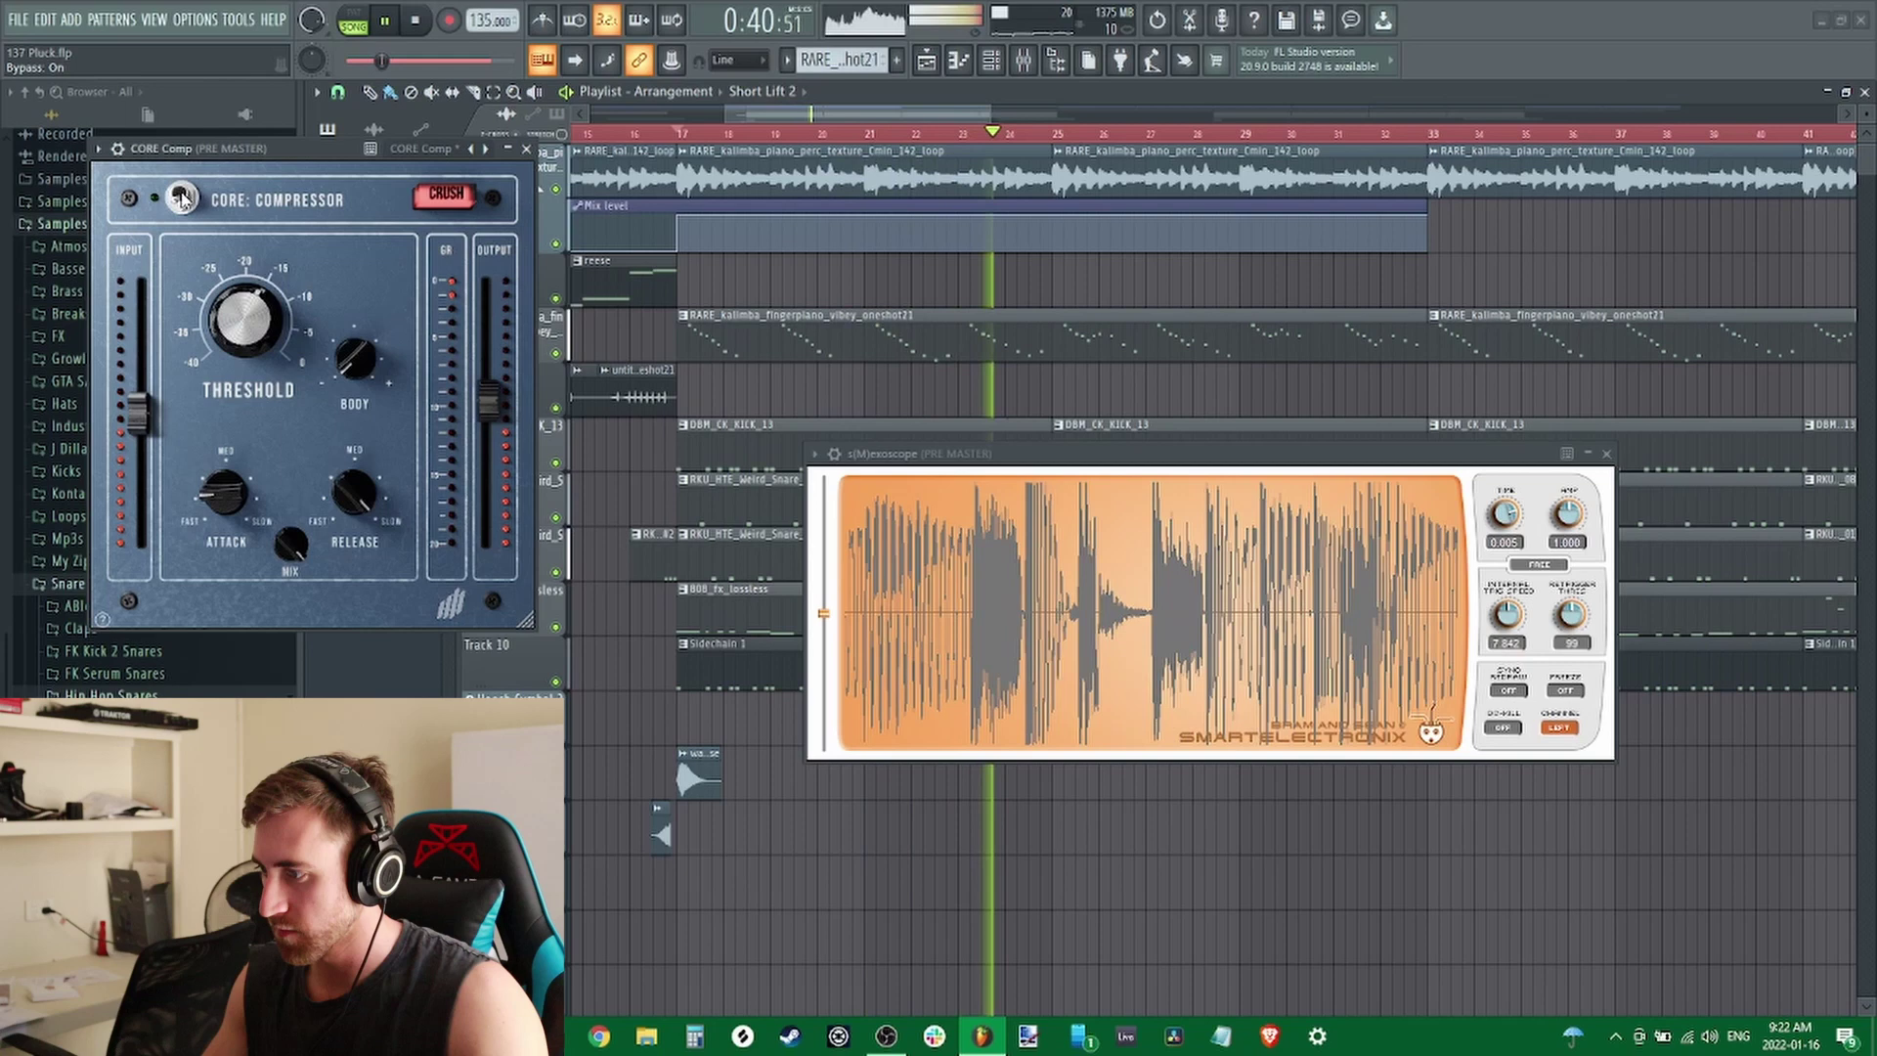
pyautogui.click(182, 196)
pyautogui.click(182, 196)
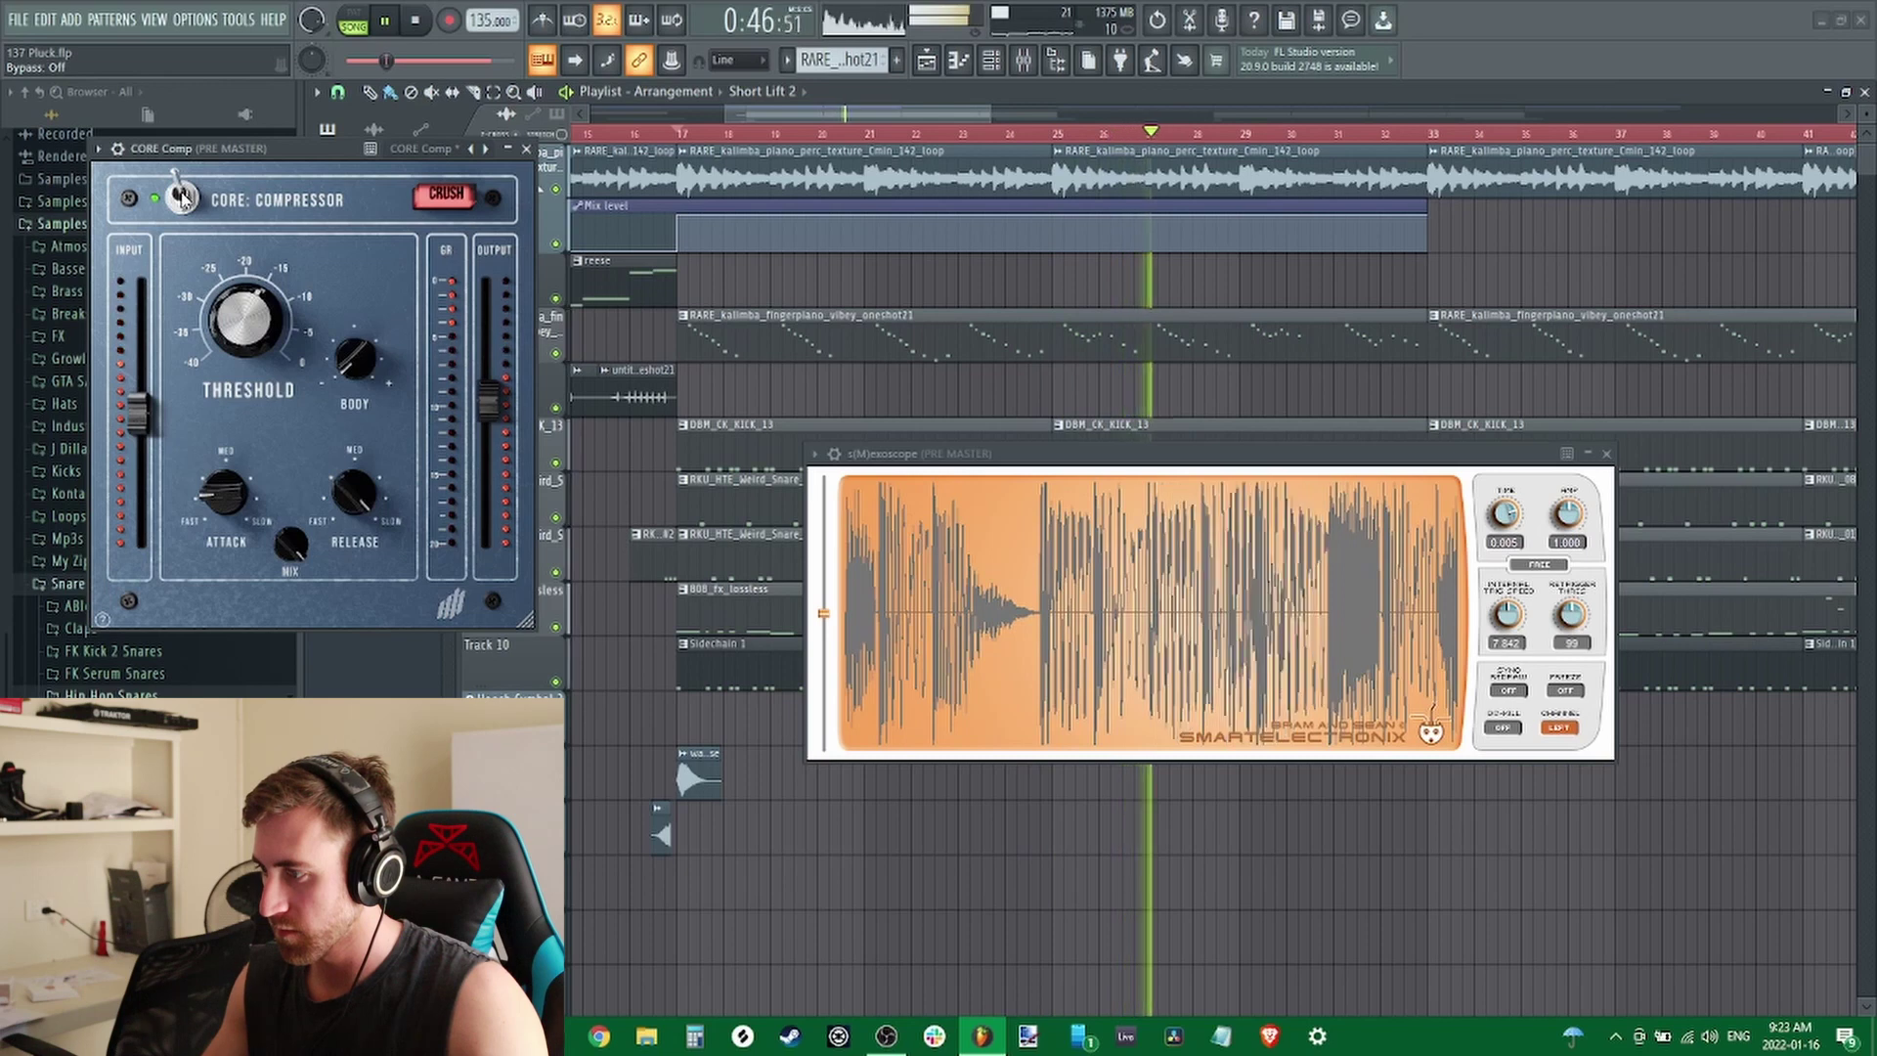
pyautogui.click(1606, 454)
pyautogui.click(452, 199)
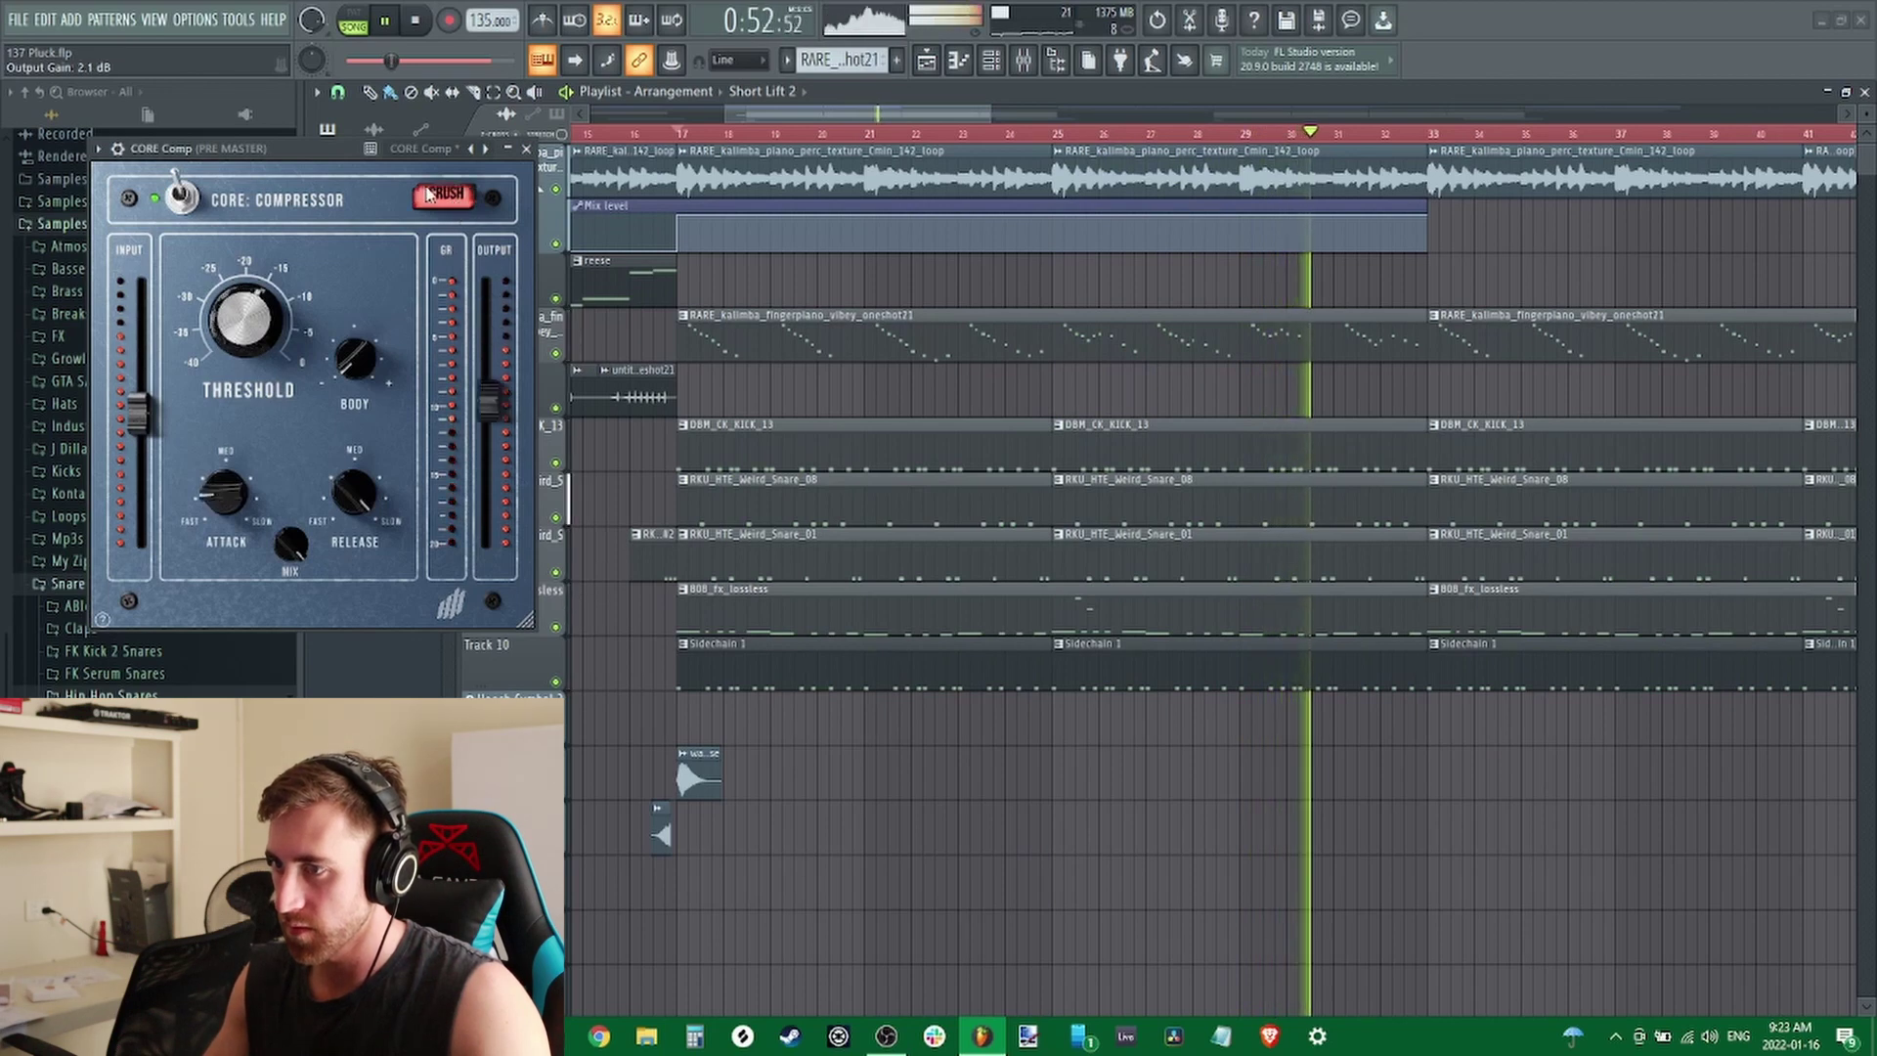
# Replay from bar 17 with the compressor bypassed, then stop and close the compressor window
pyautogui.click(684, 133)
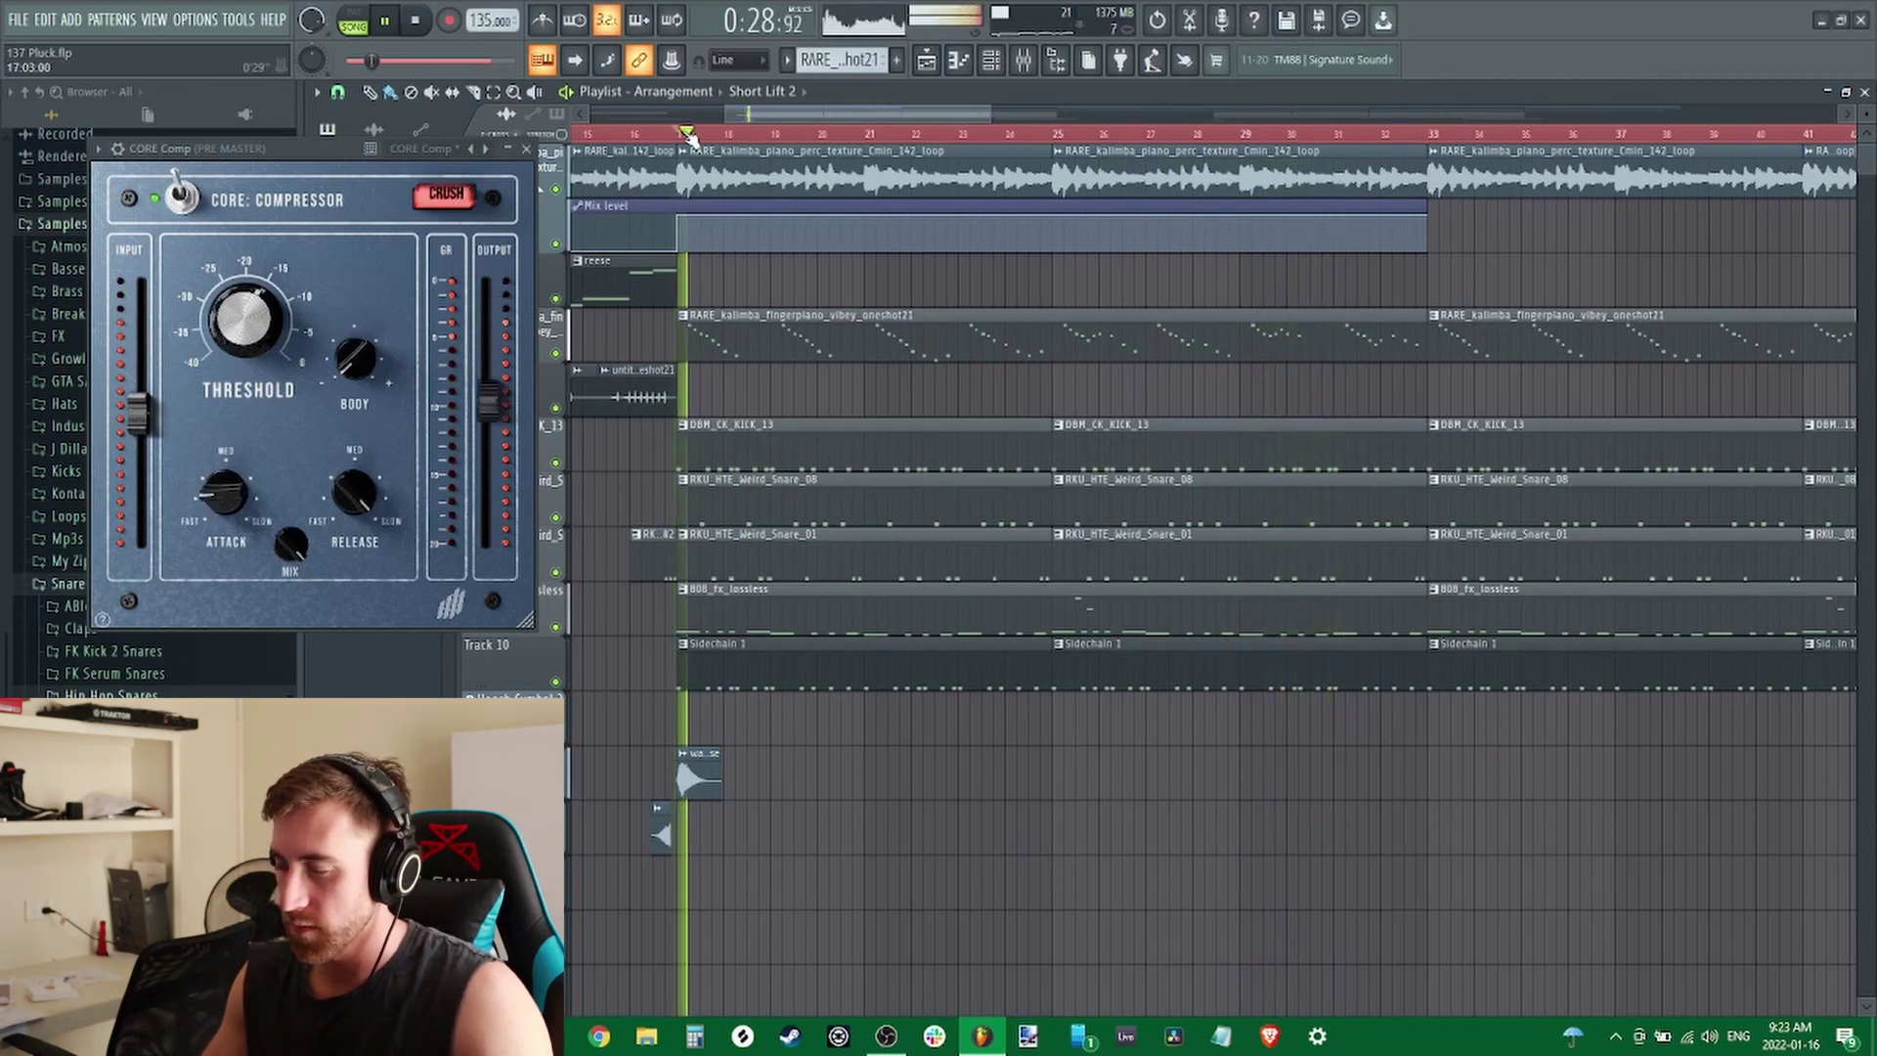
pyautogui.click(172, 200)
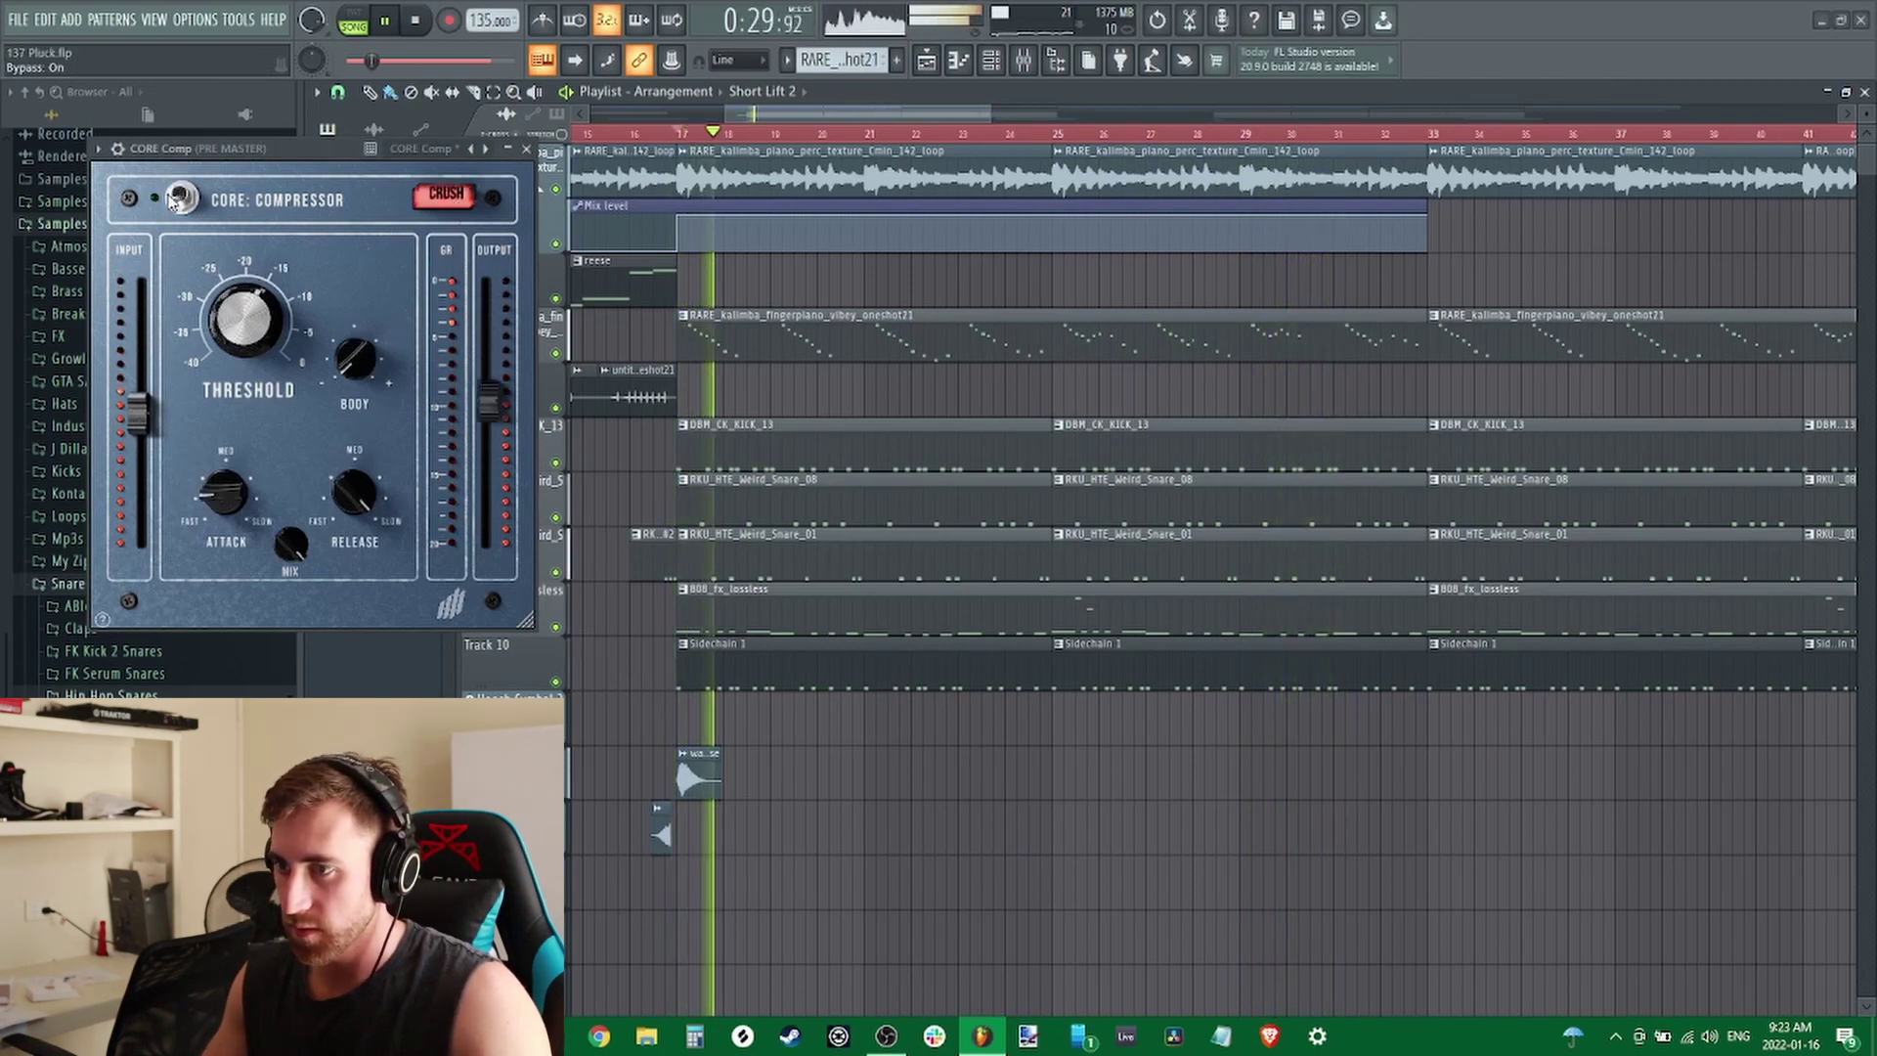
pyautogui.click(415, 23)
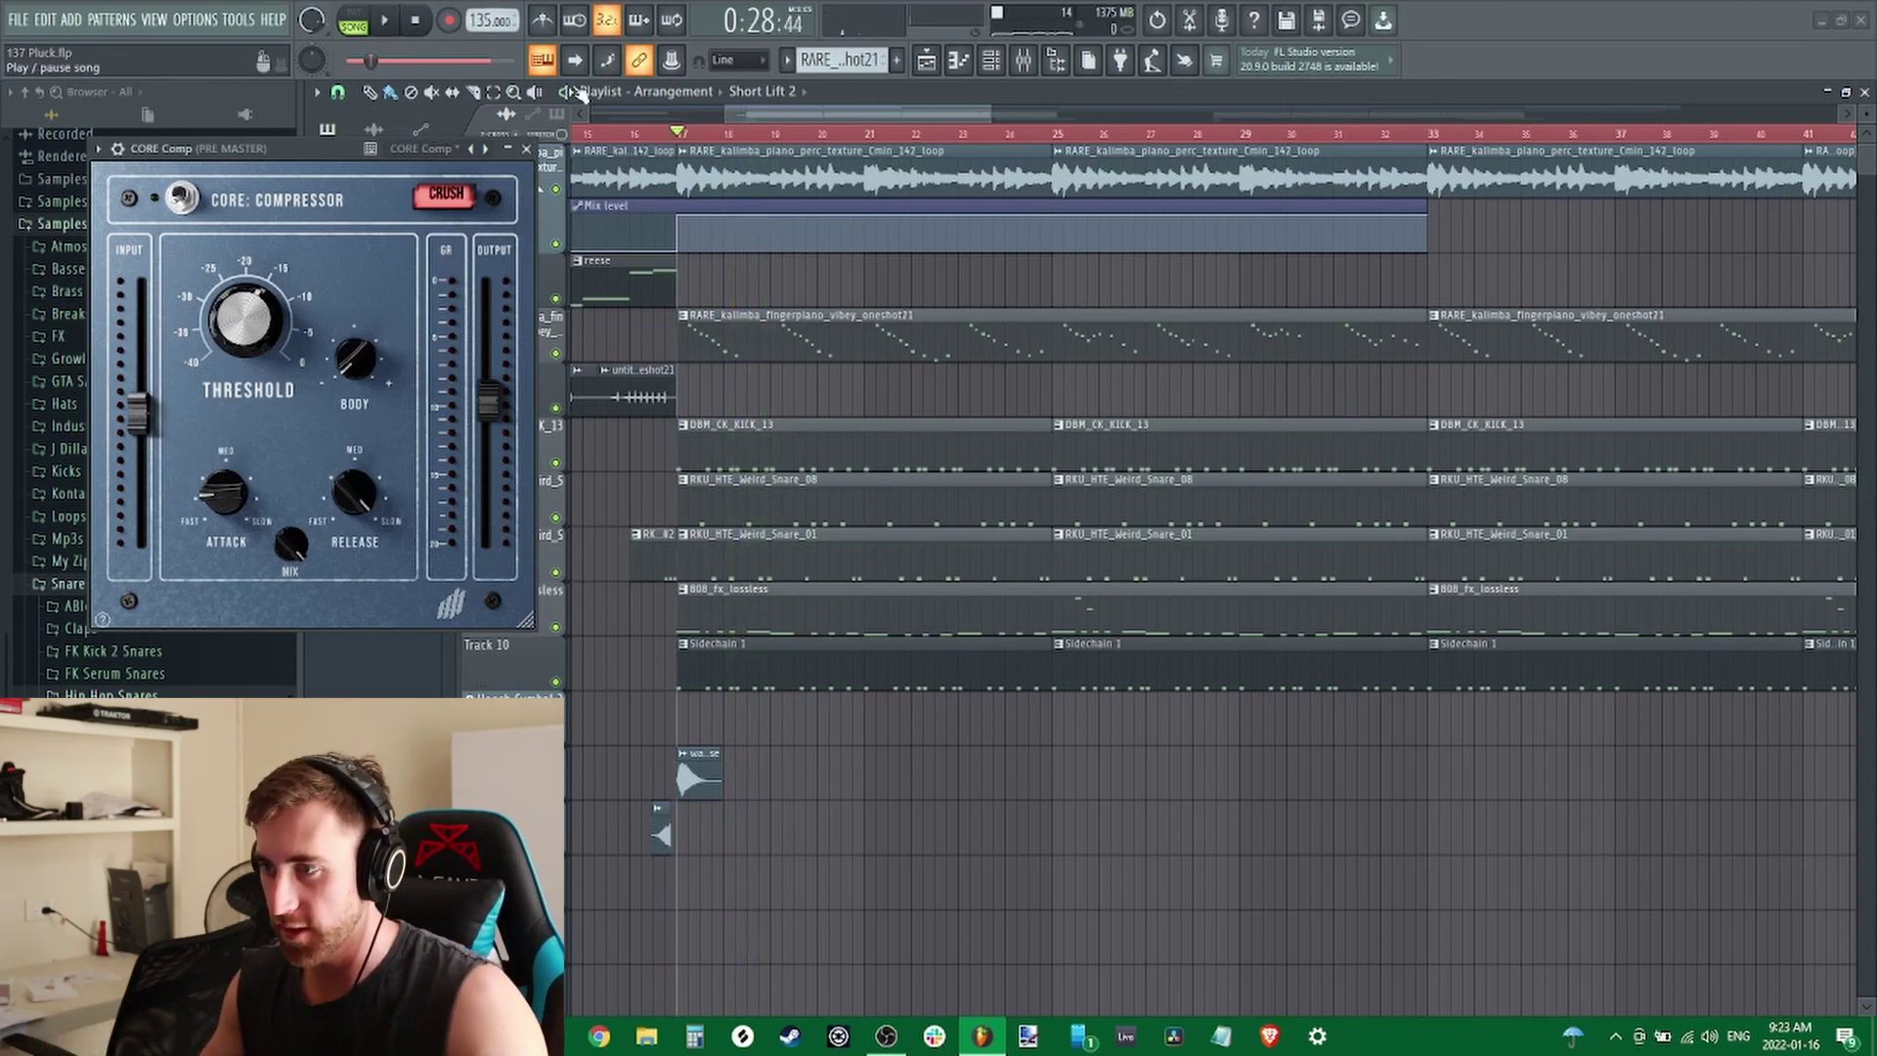
pyautogui.moveTo(374, 149)
pyautogui.mouseDown()
pyautogui.moveTo(423, 154)
pyautogui.moveTo(356, 145)
pyautogui.mouseUp()
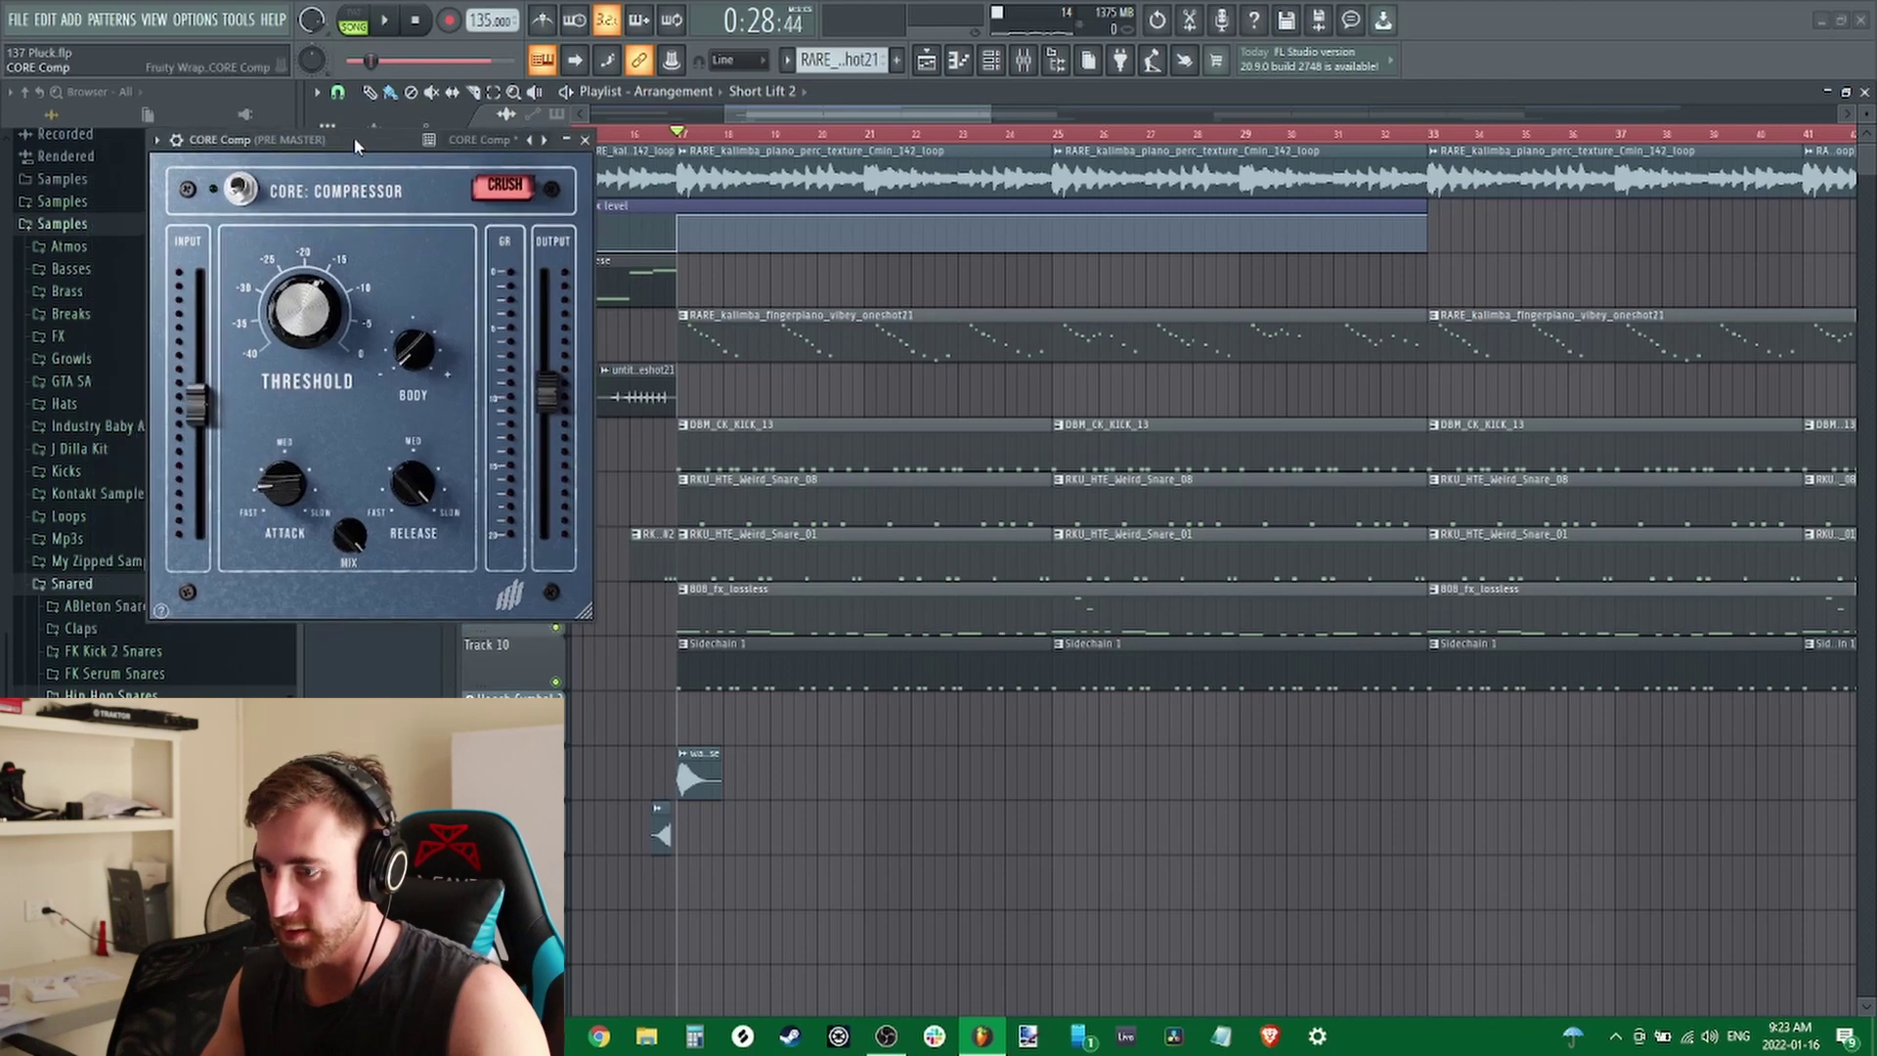
pyautogui.click(585, 140)
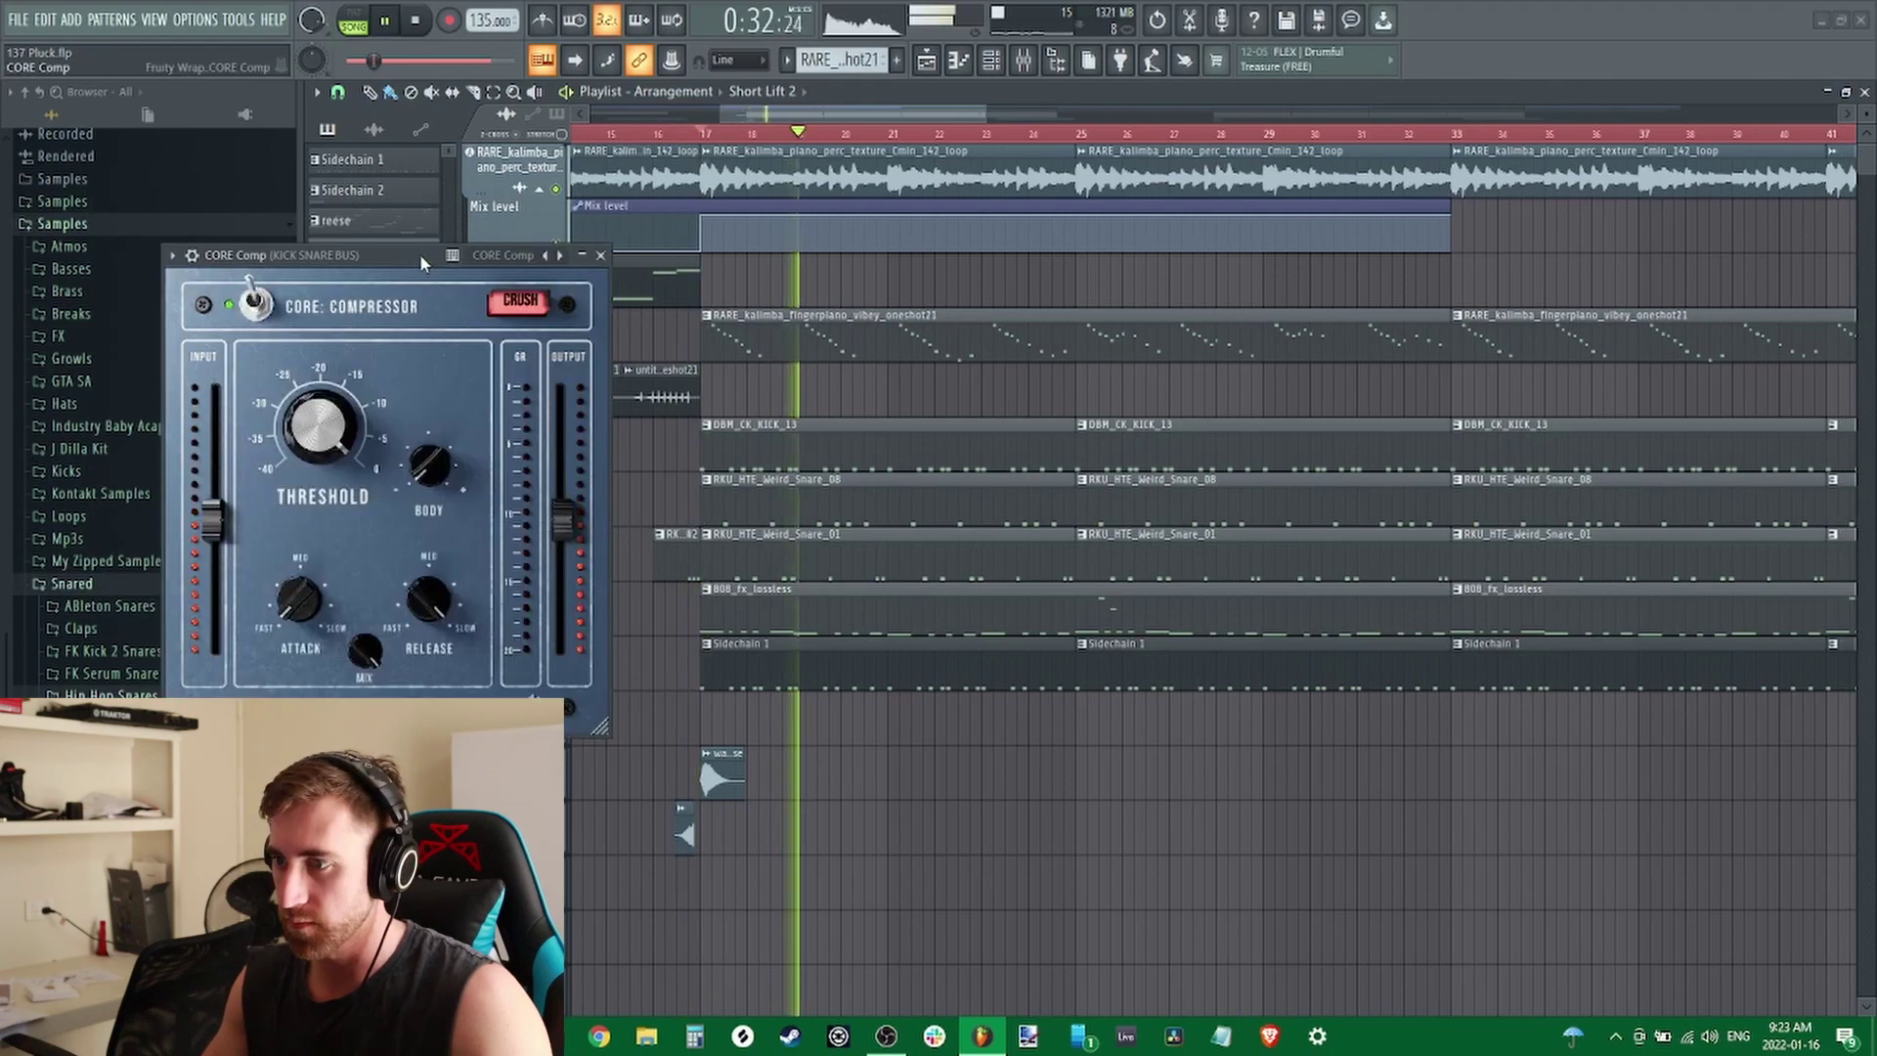
# Reopen the kick snare bus CORE Compressor and sweep threshold to -40 dB, settling at -17 dB
pyautogui.moveTo(419, 255); pyautogui.dragTo(1247, 223)
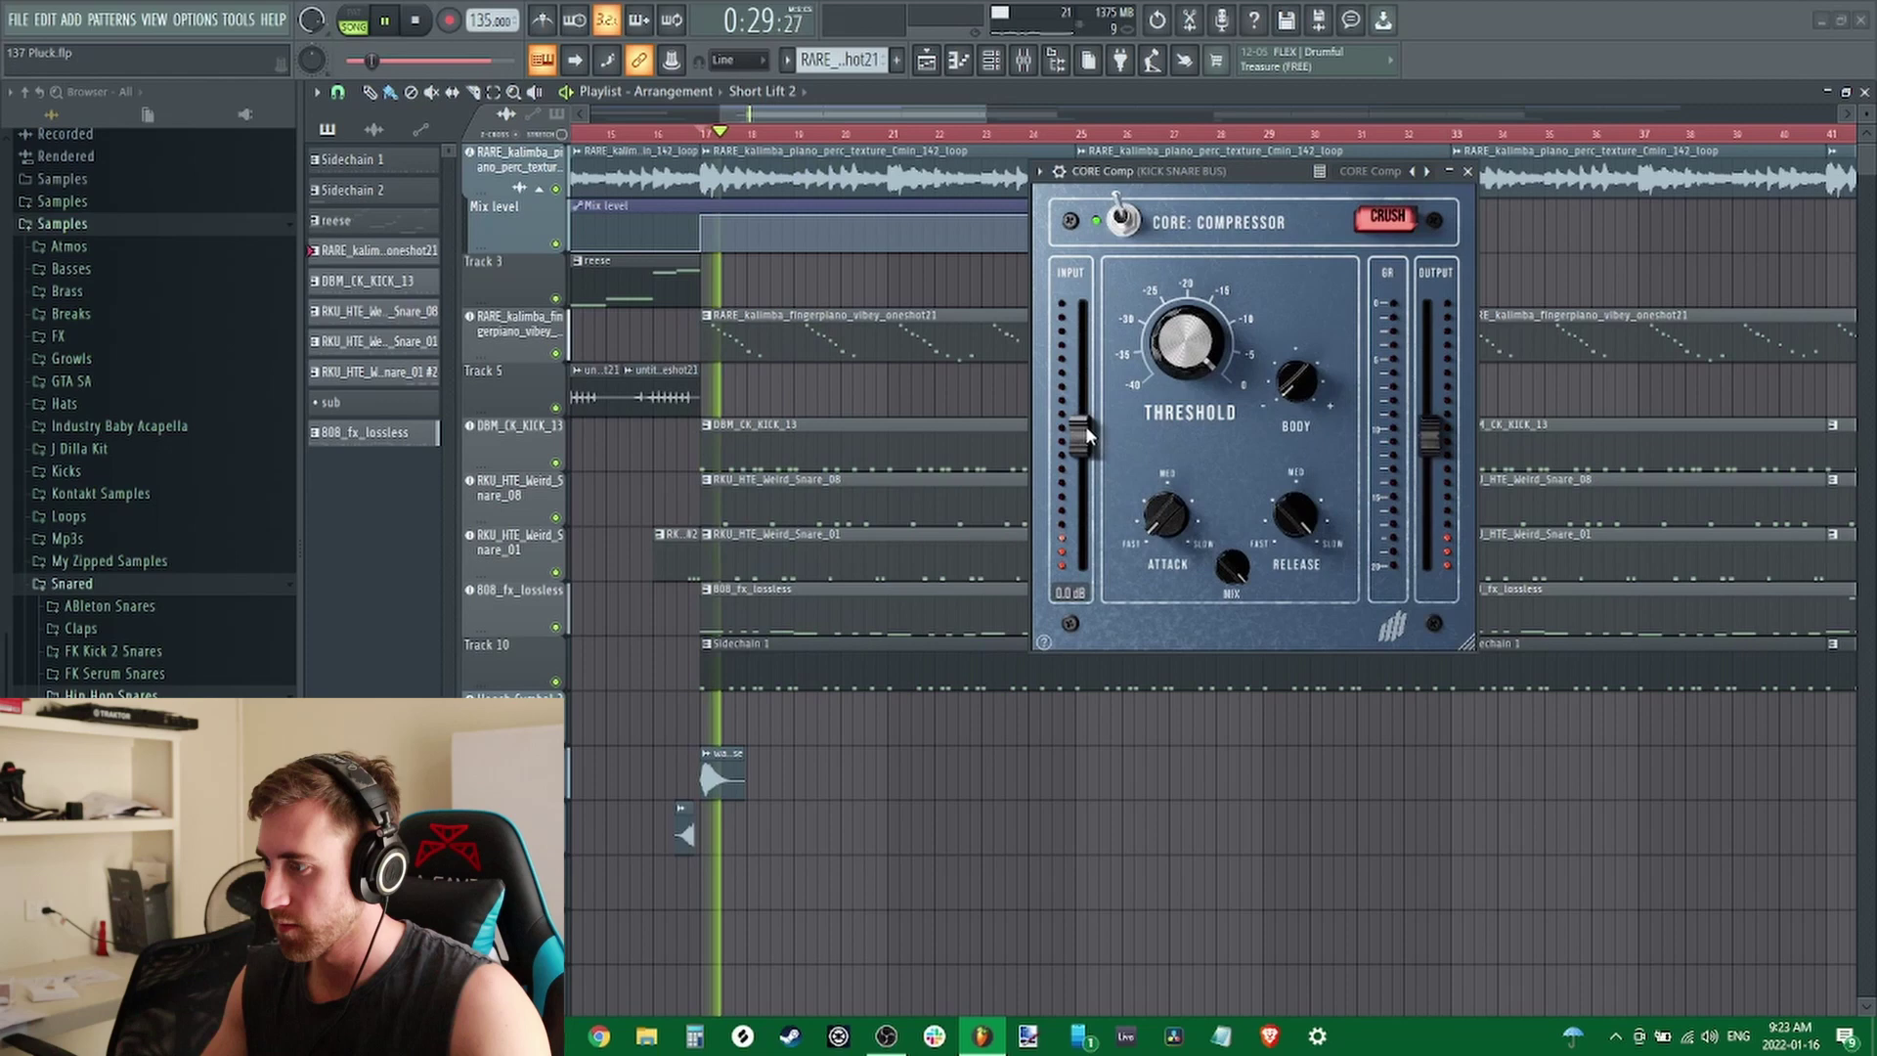
pyautogui.moveTo(1186, 347); pyautogui.dragTo(1193, 444)
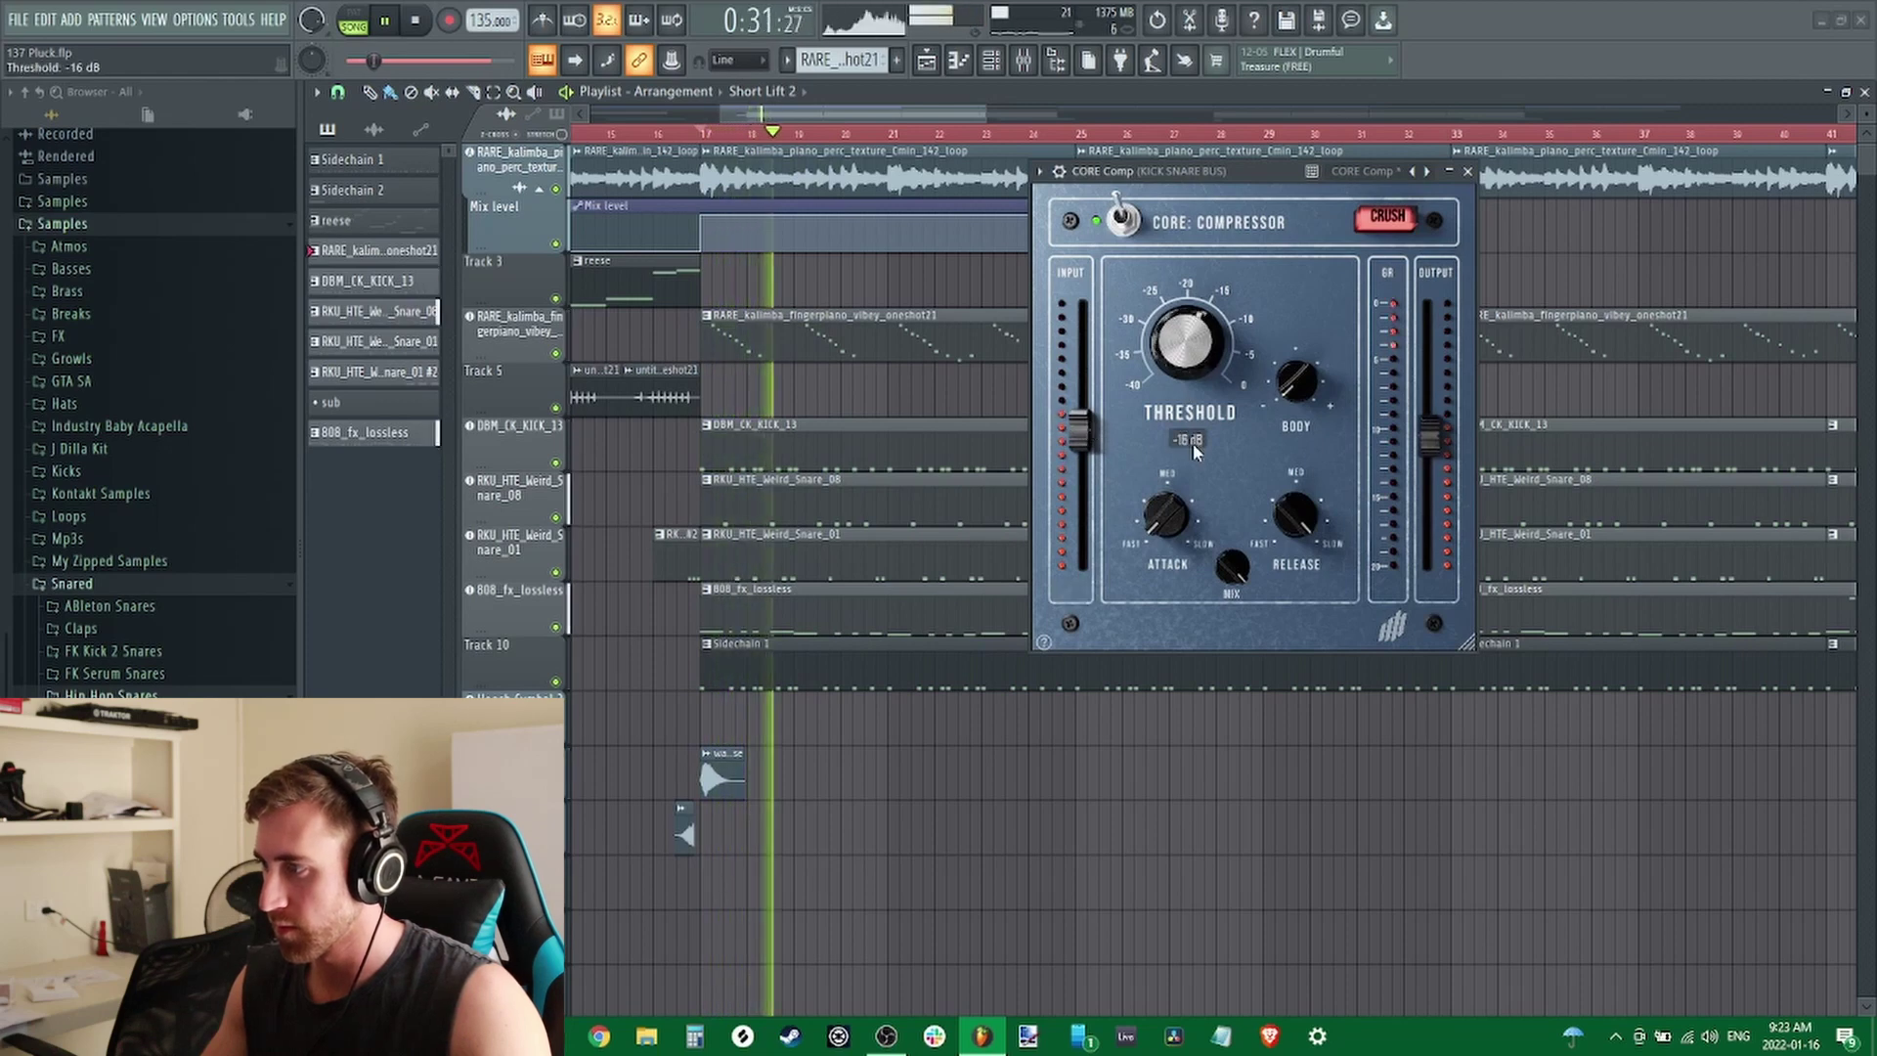
pyautogui.moveTo(1199, 367); pyautogui.dragTo(1206, 443)
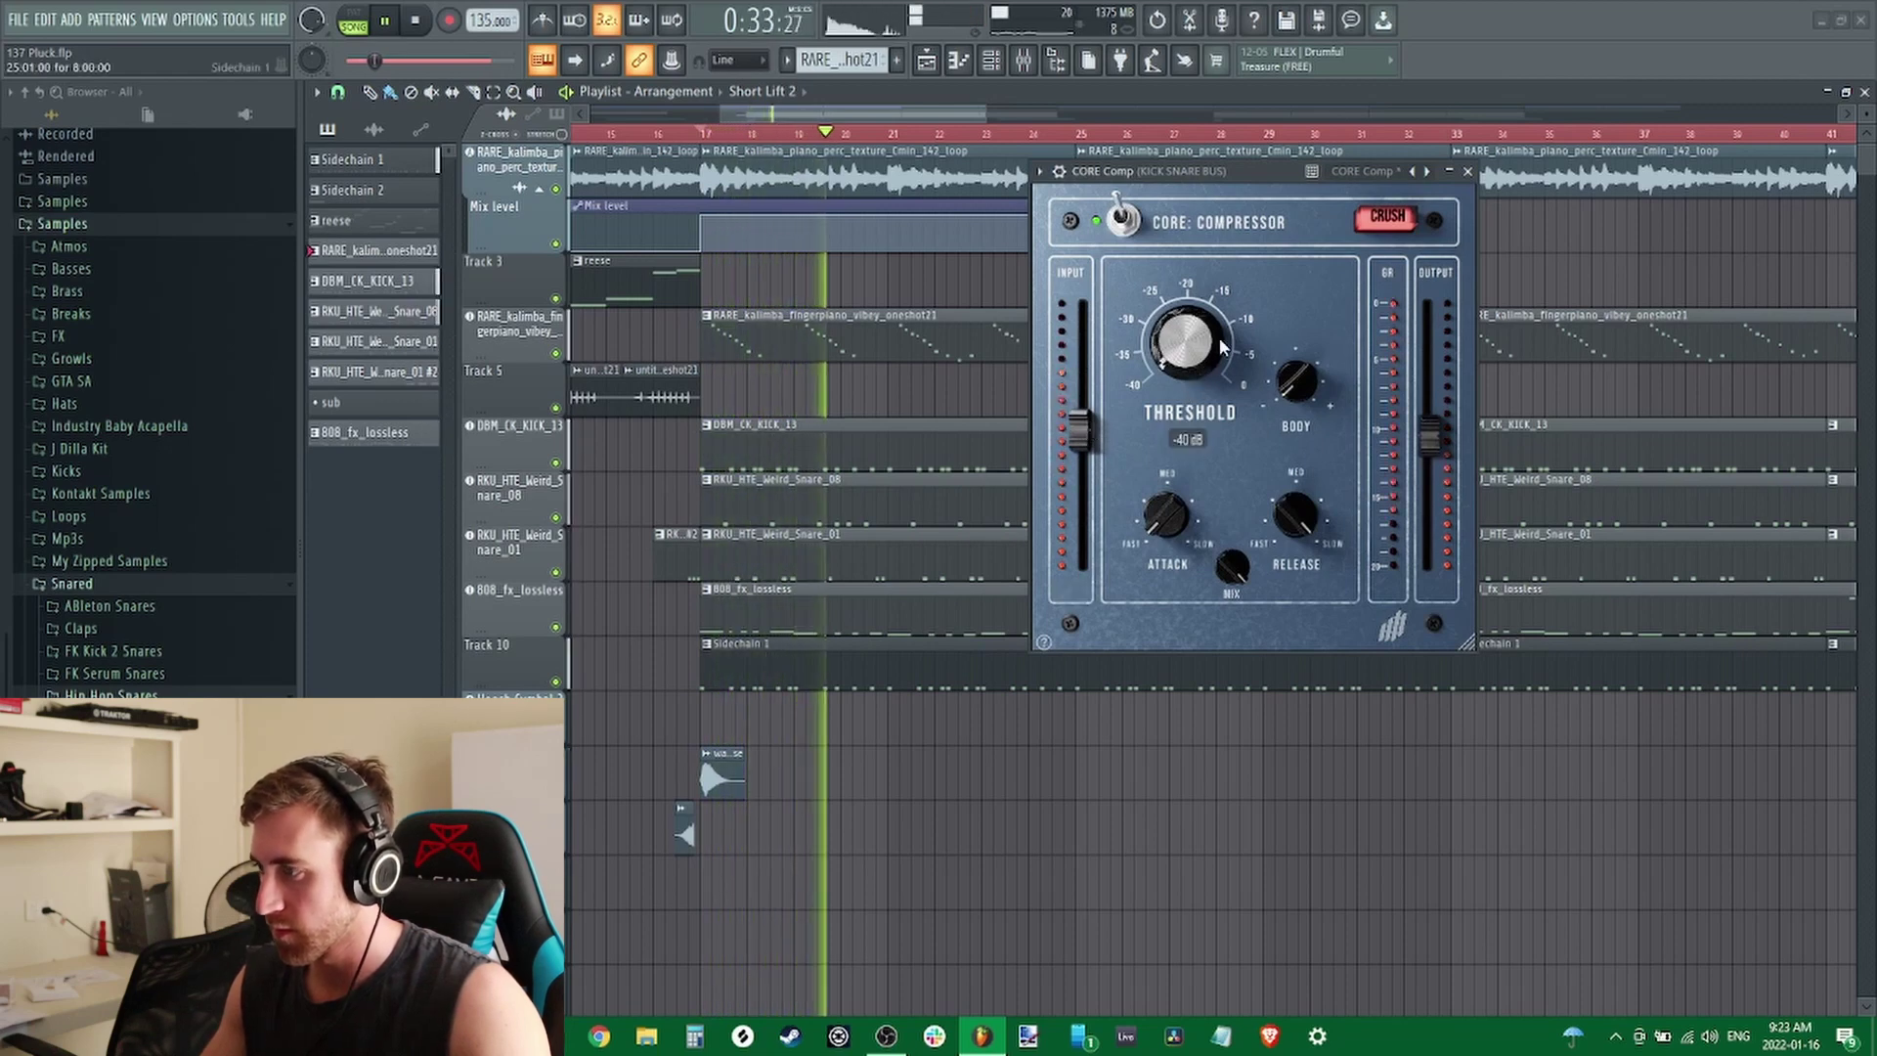
pyautogui.moveTo(1220, 344); pyautogui.dragTo(1214, 296)
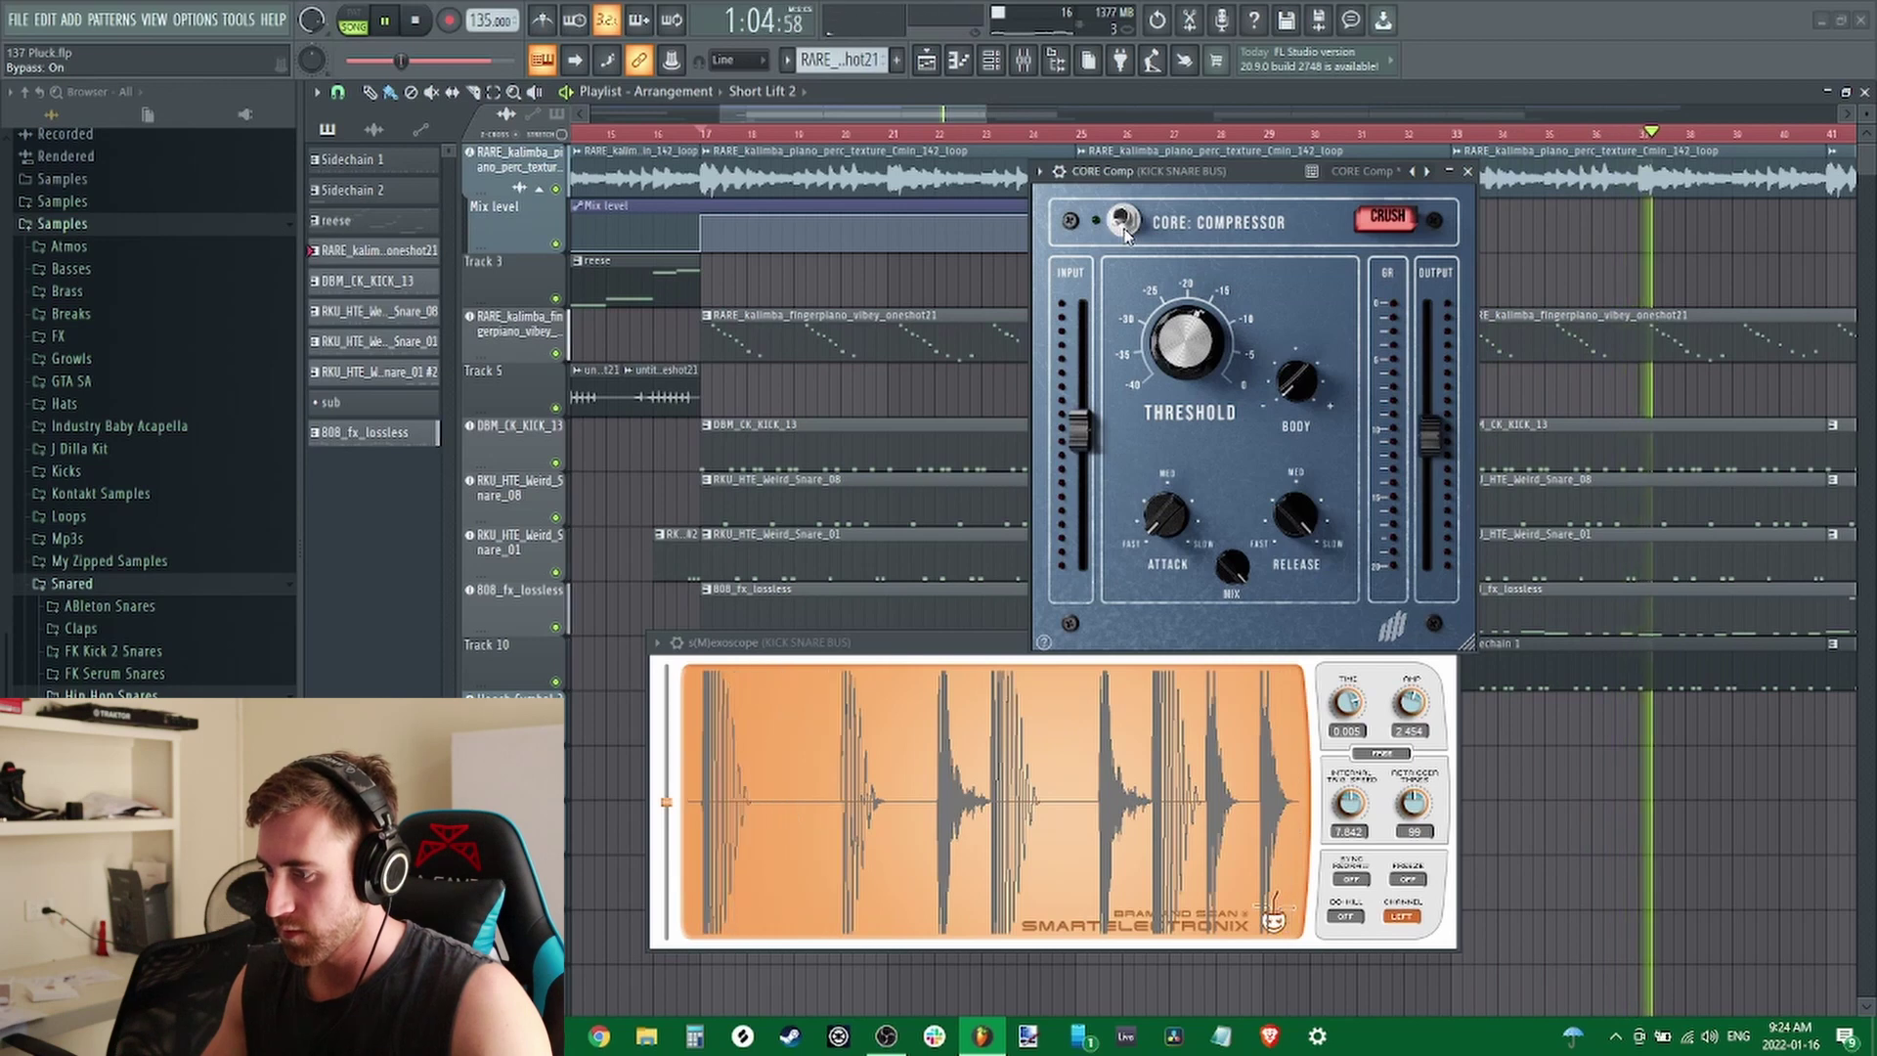
# Switch the CORE Compressor on and set attack to about 44 ms and release to about 145 ms
pyautogui.click(1124, 222)
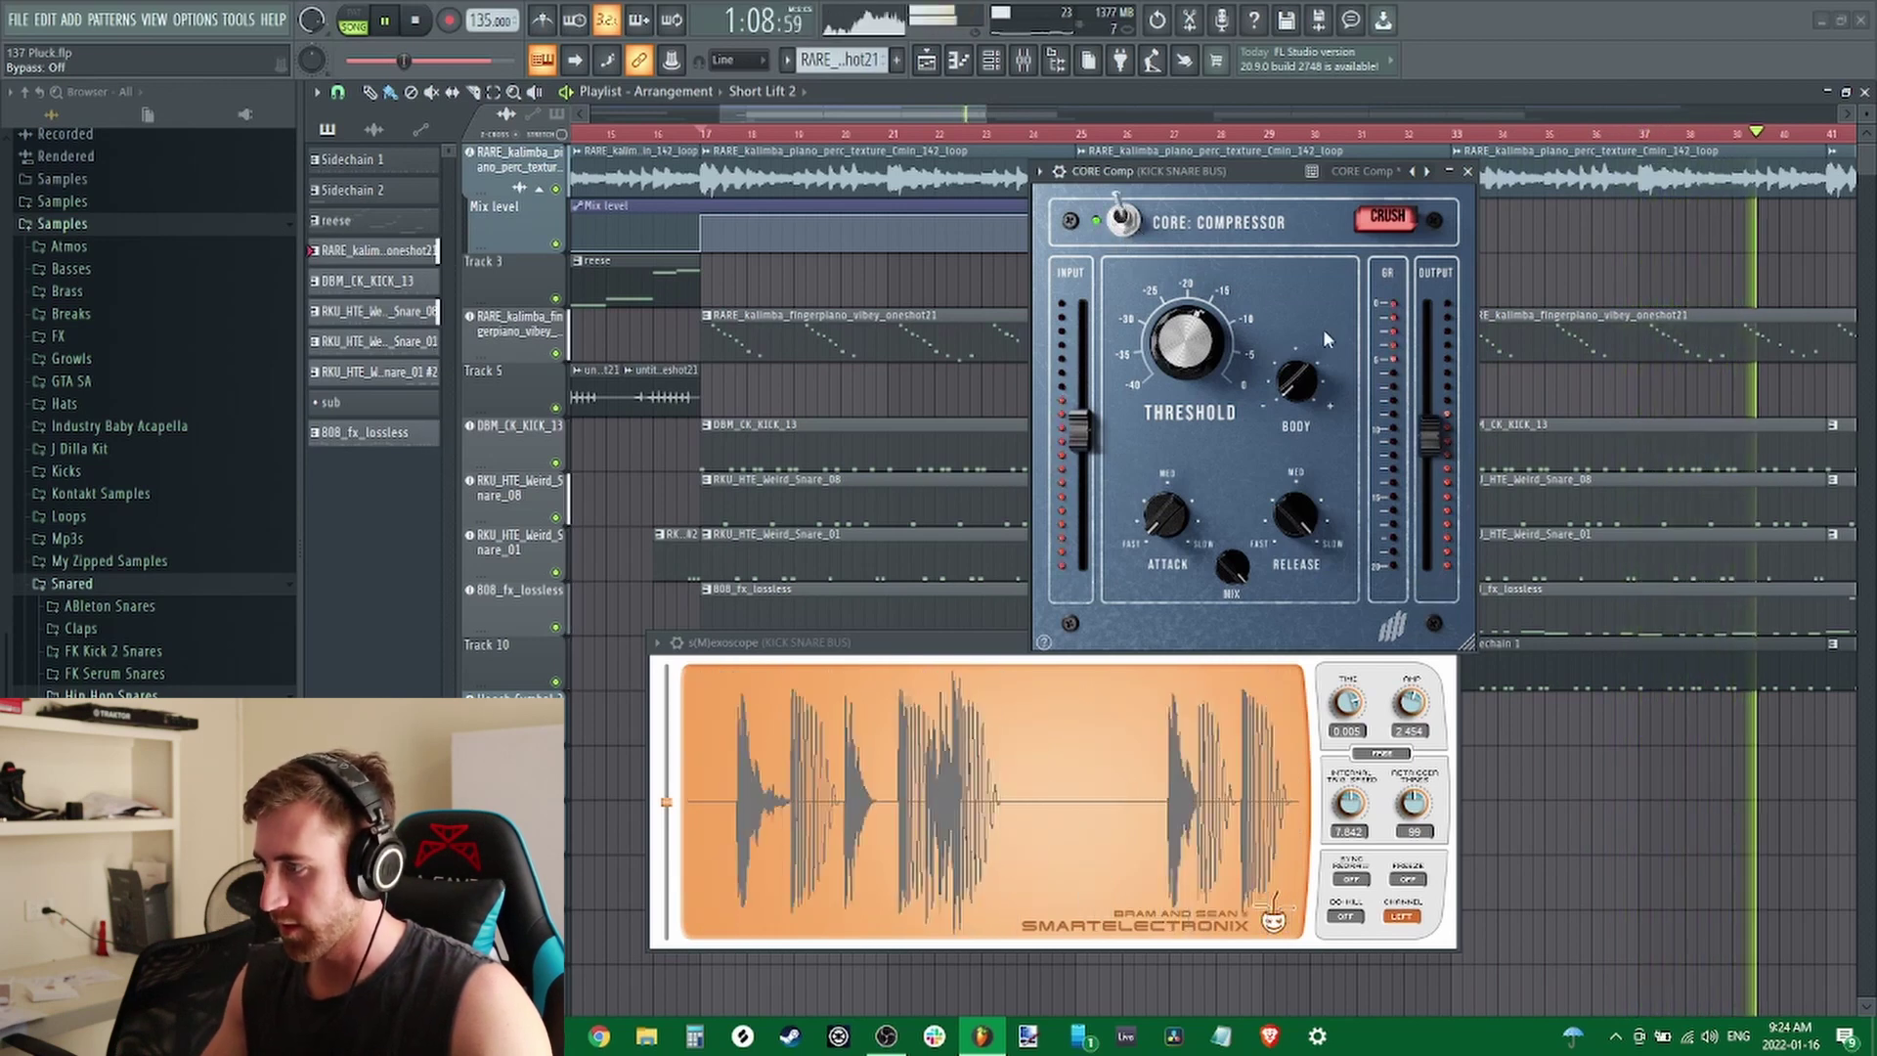
pyautogui.moveTo(1156, 497)
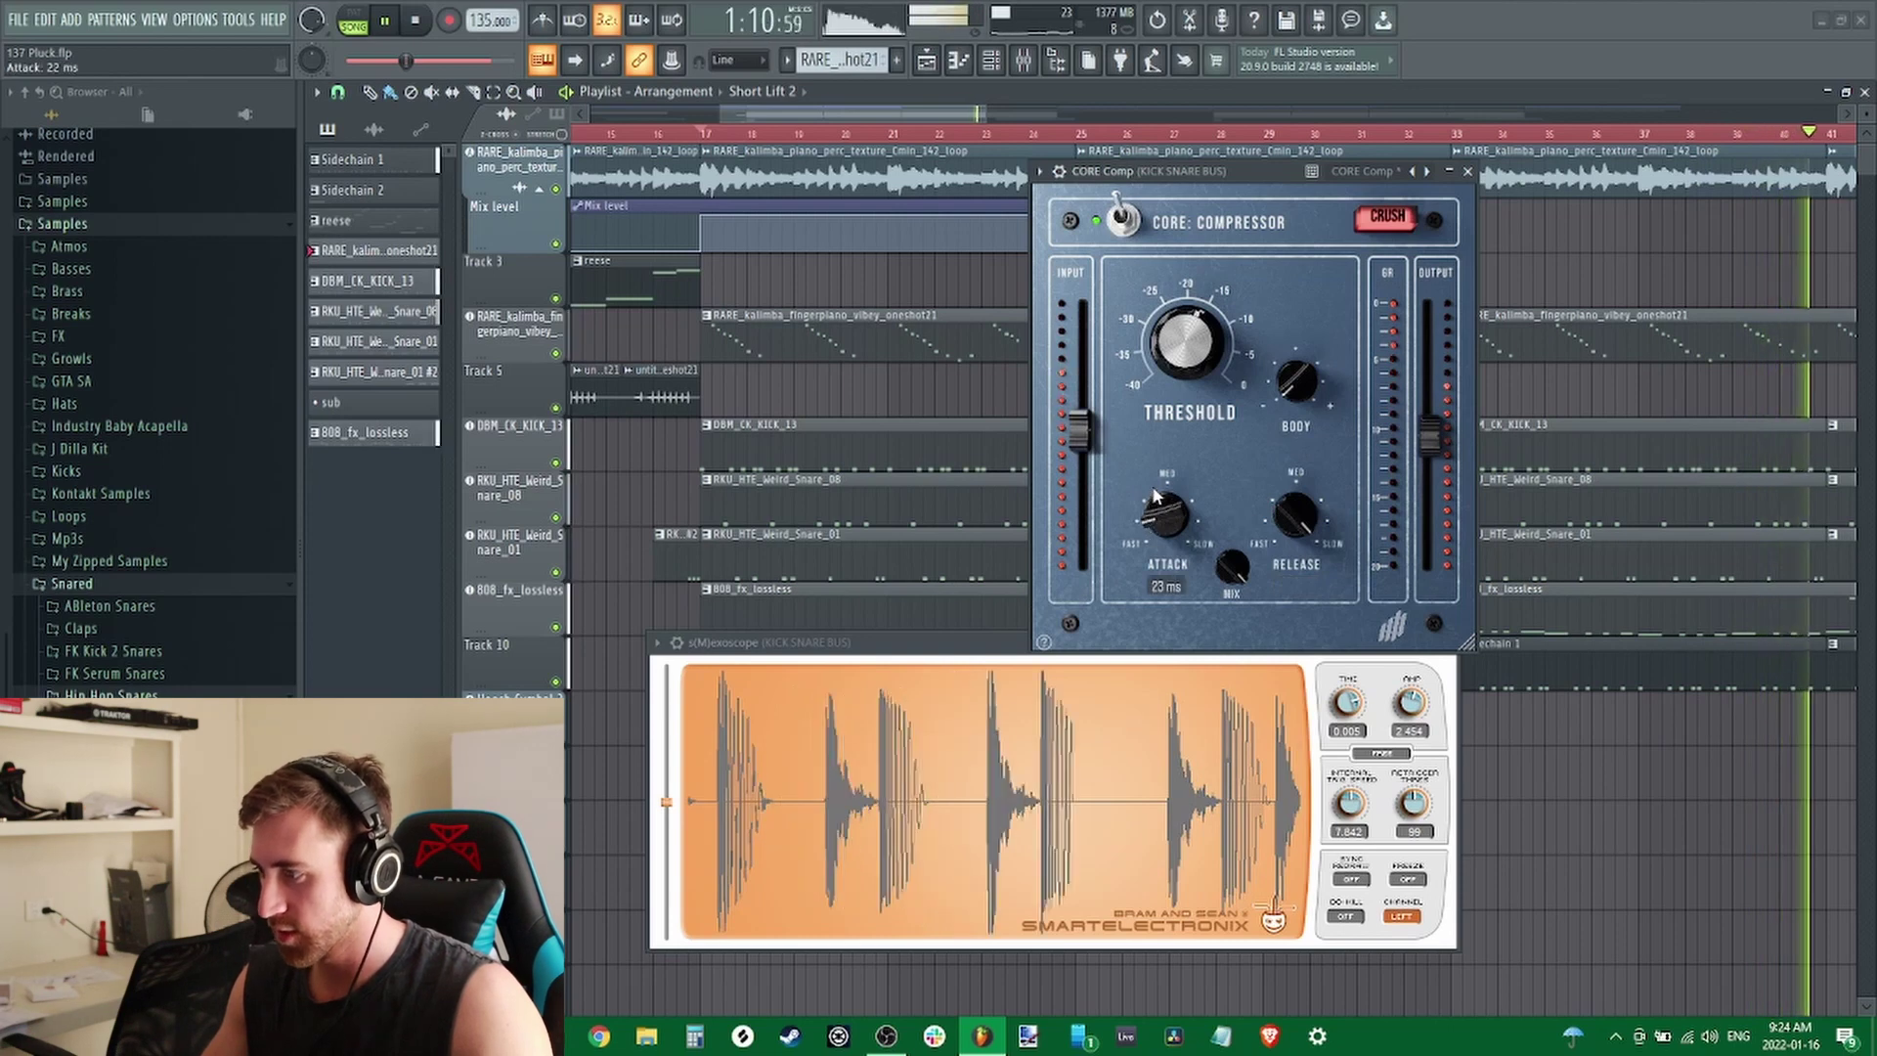
pyautogui.moveTo(1156, 497); pyautogui.dragTo(1166, 481)
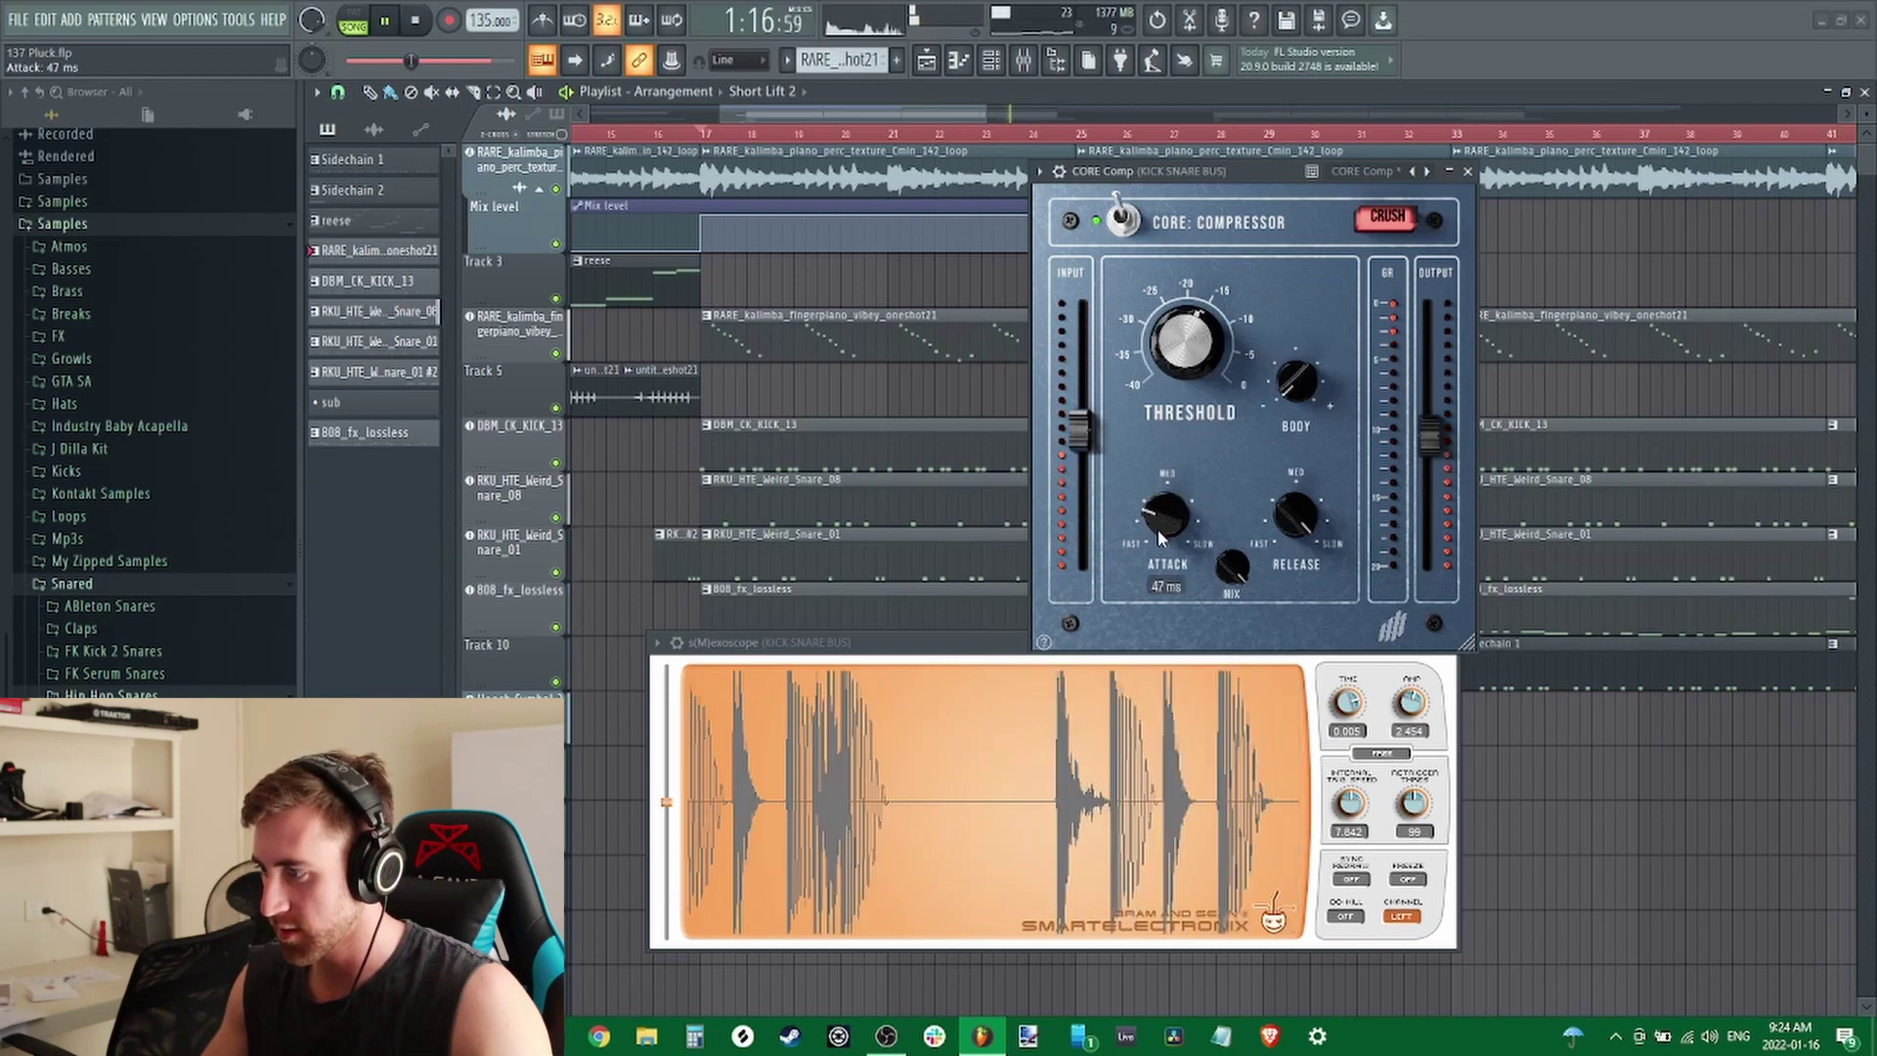
pyautogui.moveTo(1298, 526); pyautogui.dragTo(1300, 591)
pyautogui.moveTo(1296, 525)
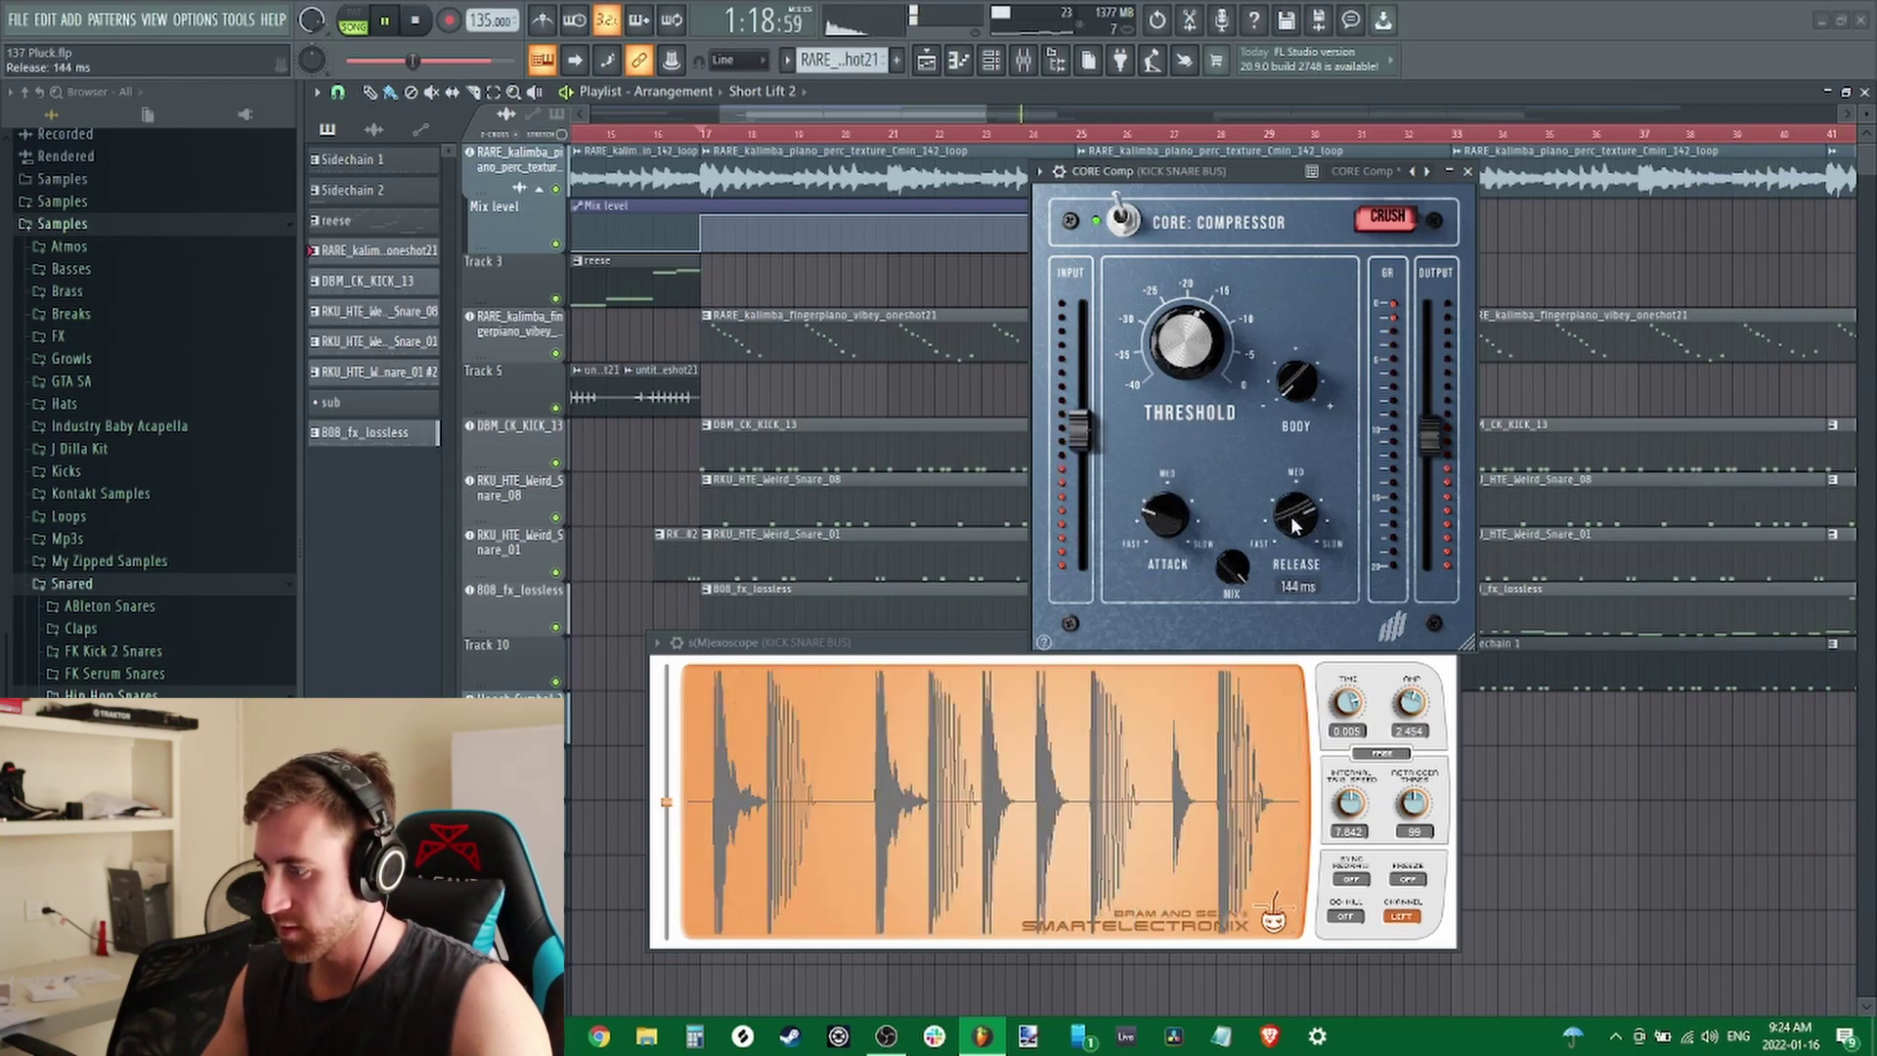
pyautogui.moveTo(1286, 409)
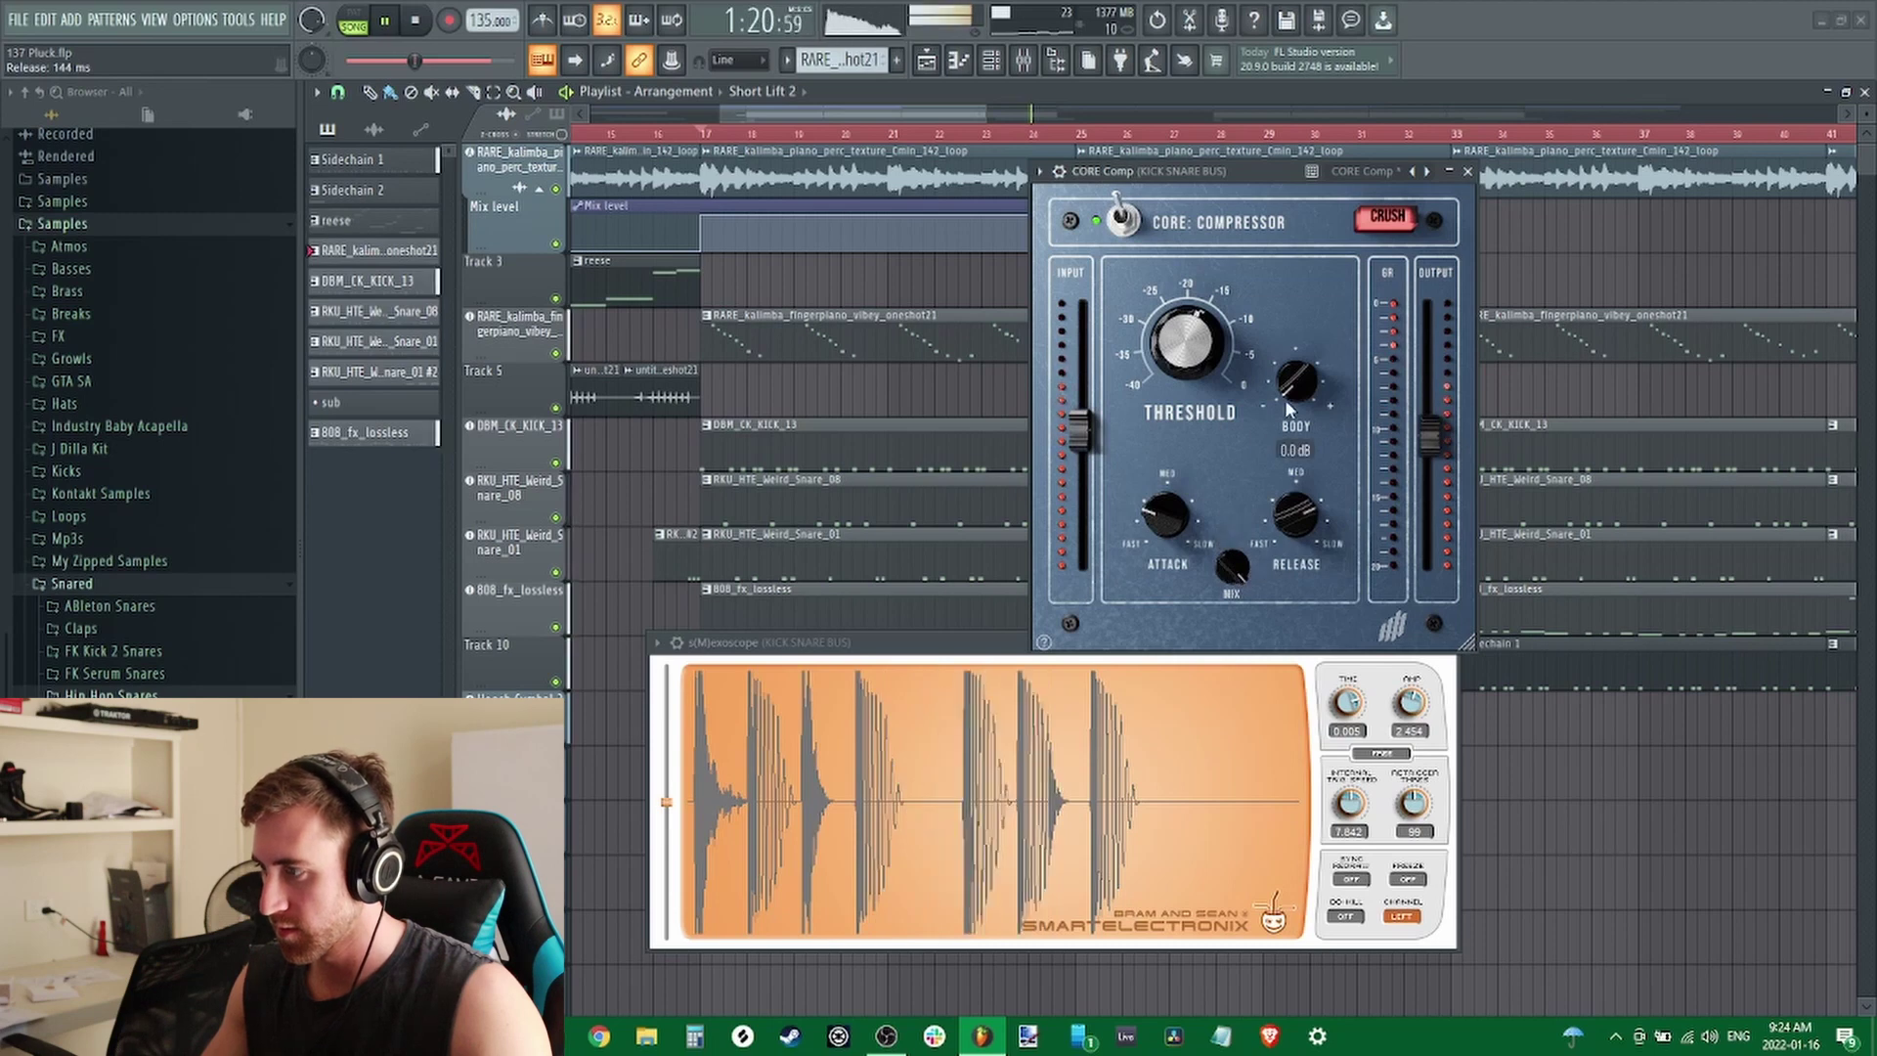
pyautogui.moveTo(1298, 377)
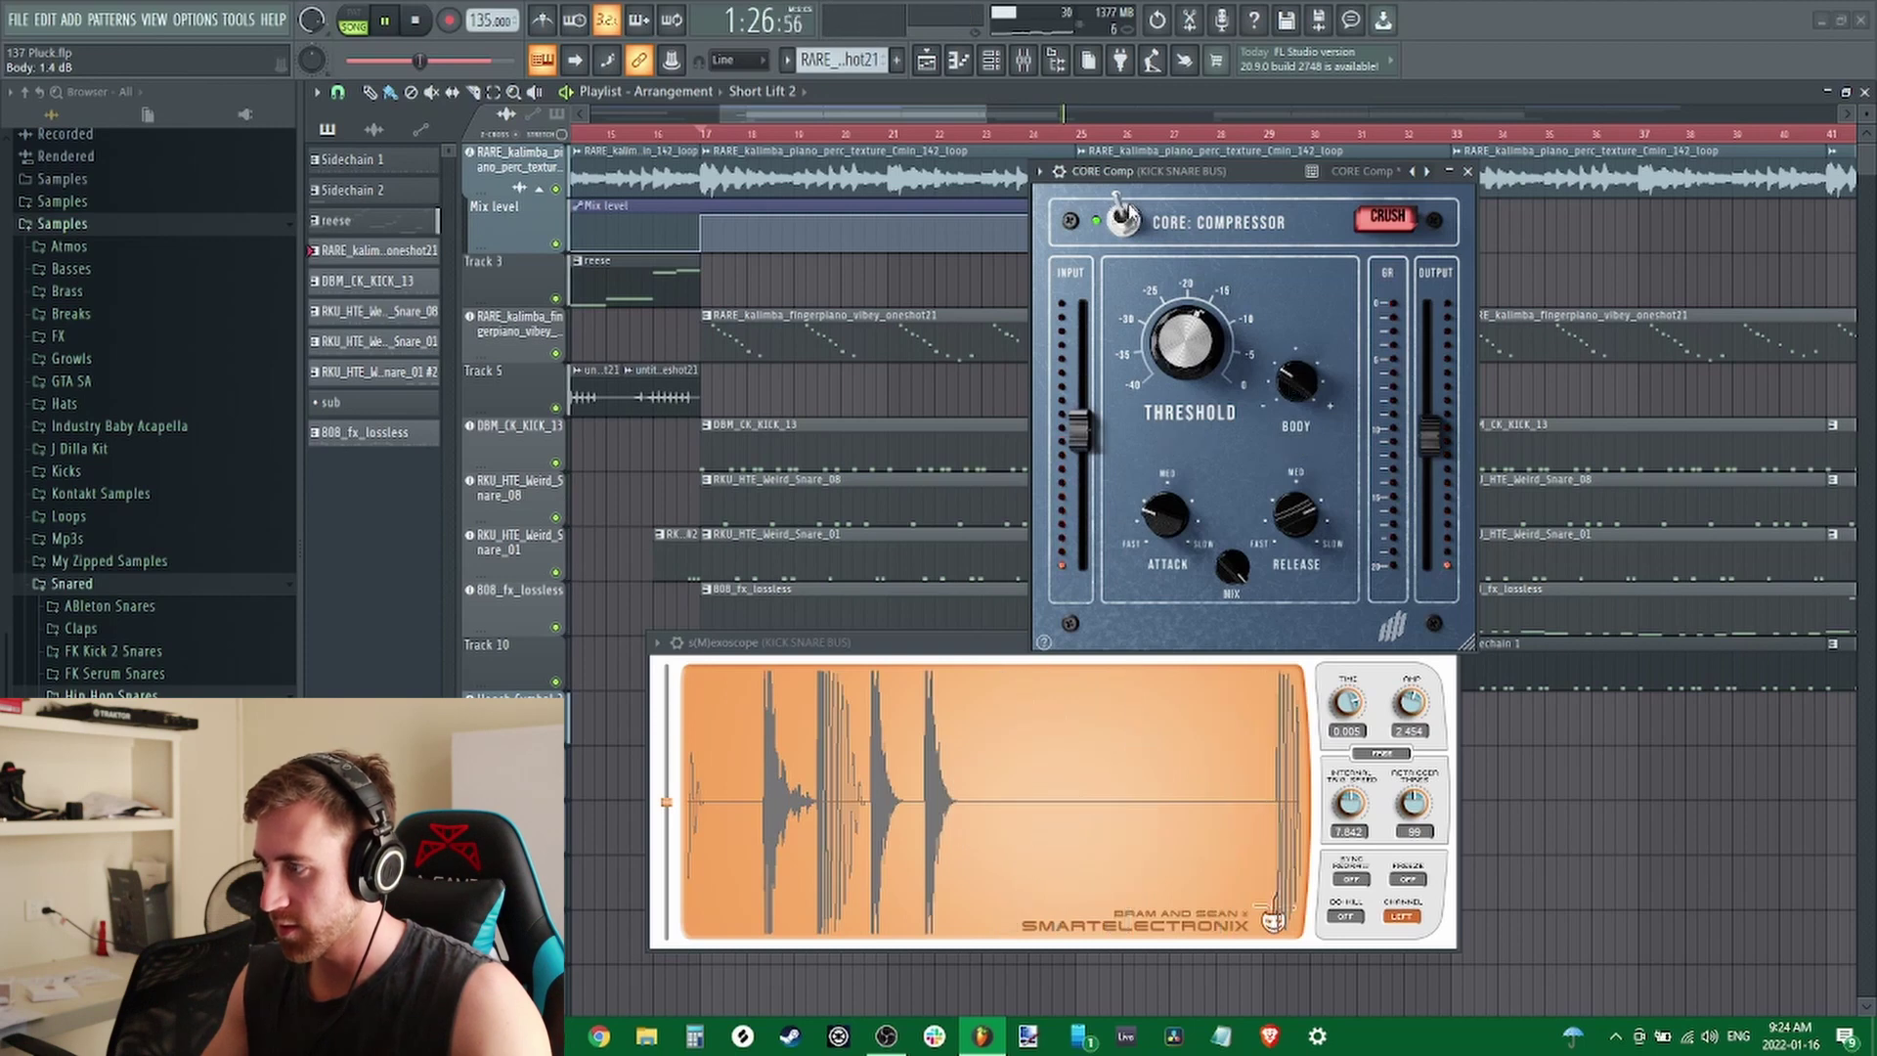
# Play the kick and snare, A/B the compressor, and raise output gain to 1.4 dB
pyautogui.press('space')
pyautogui.moveTo(1170, 325)
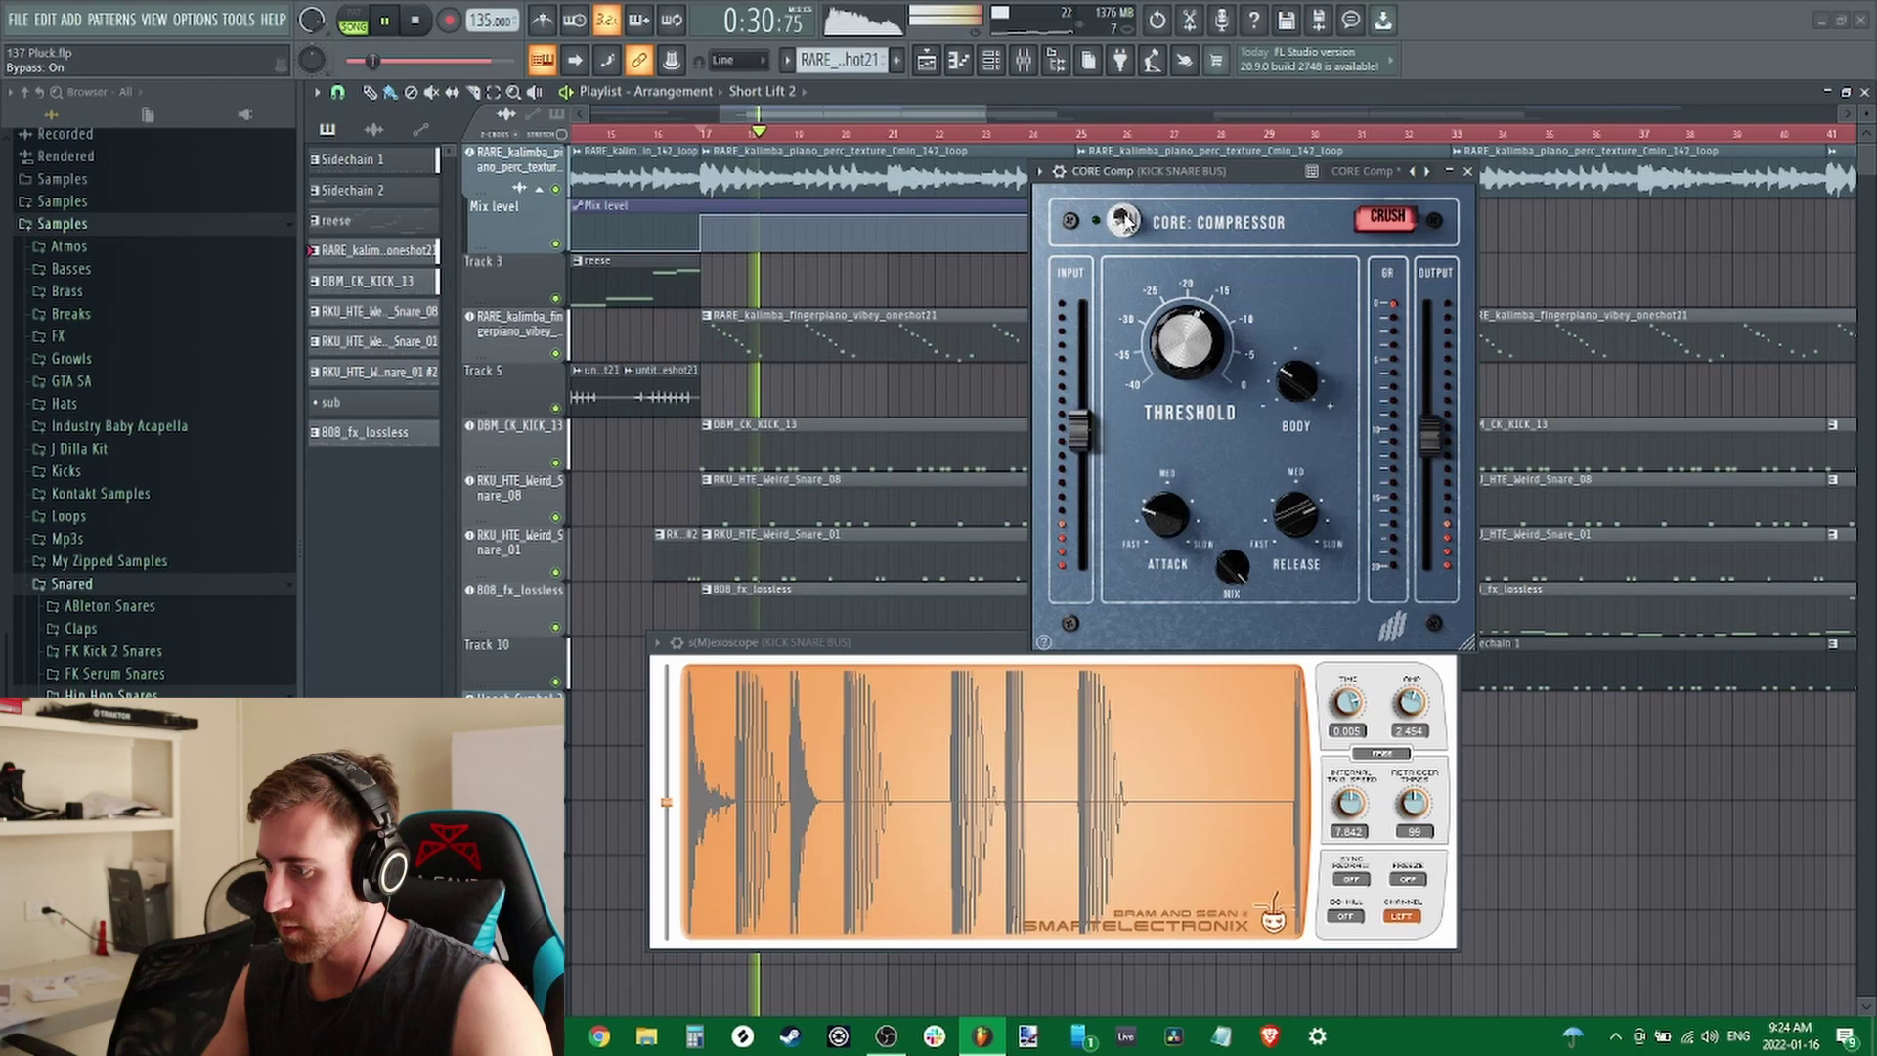
pyautogui.click(1125, 219)
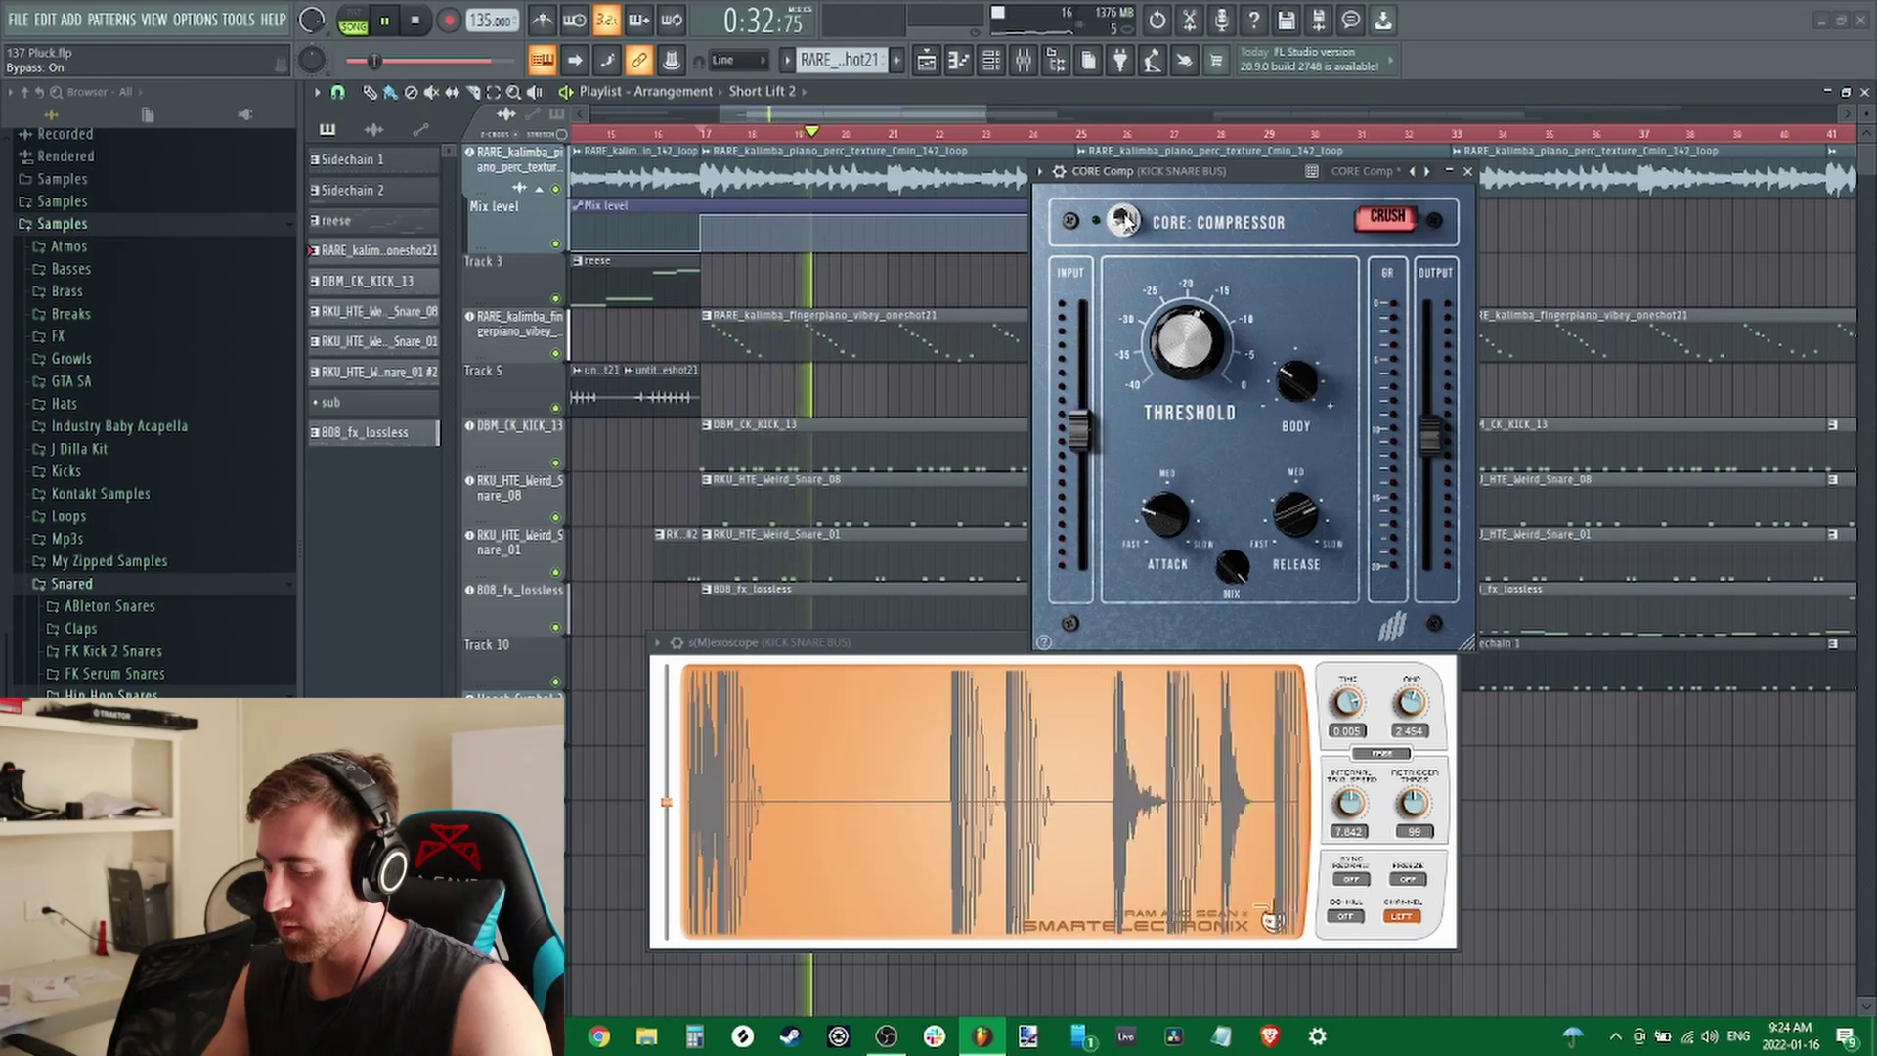
pyautogui.click(1124, 219)
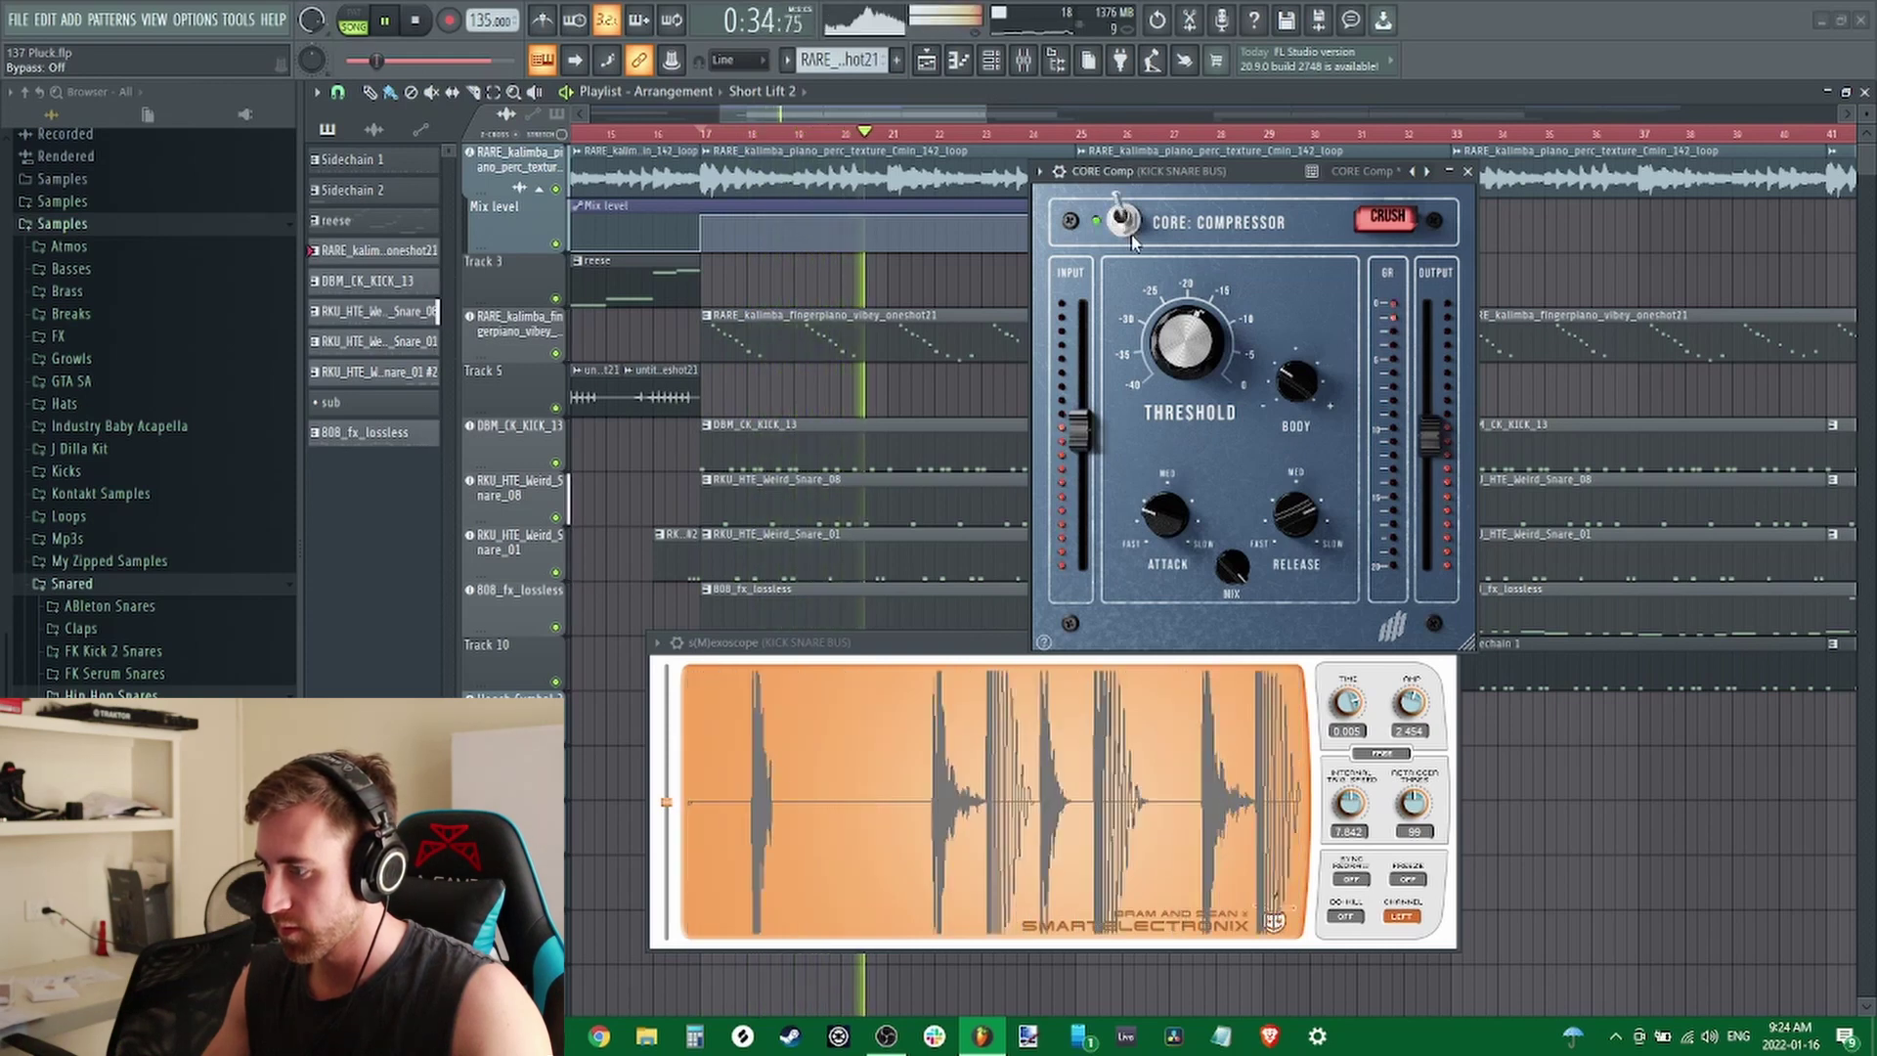
pyautogui.moveTo(1429, 437); pyautogui.dragTo(1429, 428)
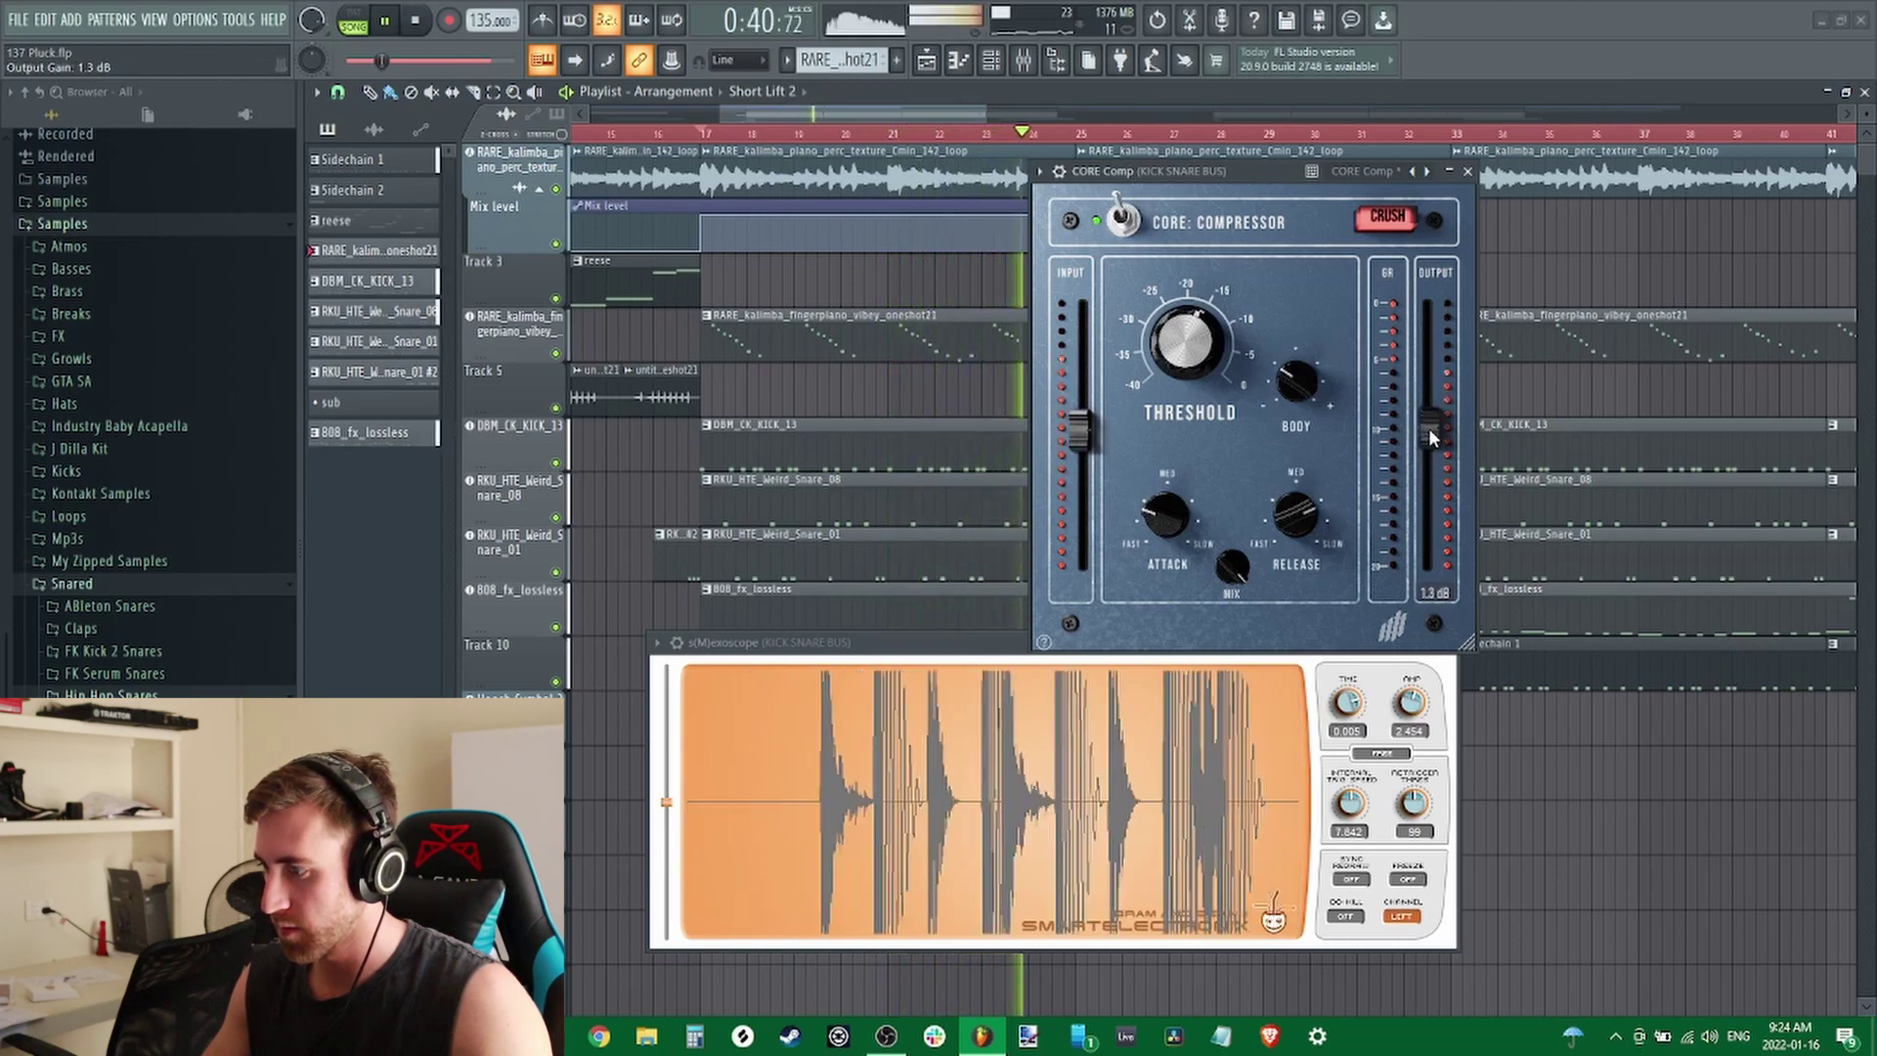
# Lower output gain to 1.3 dB, then A/B the compressor repeatedly, leaving it bypassed
pyautogui.scroll(-1, 1428, 426)
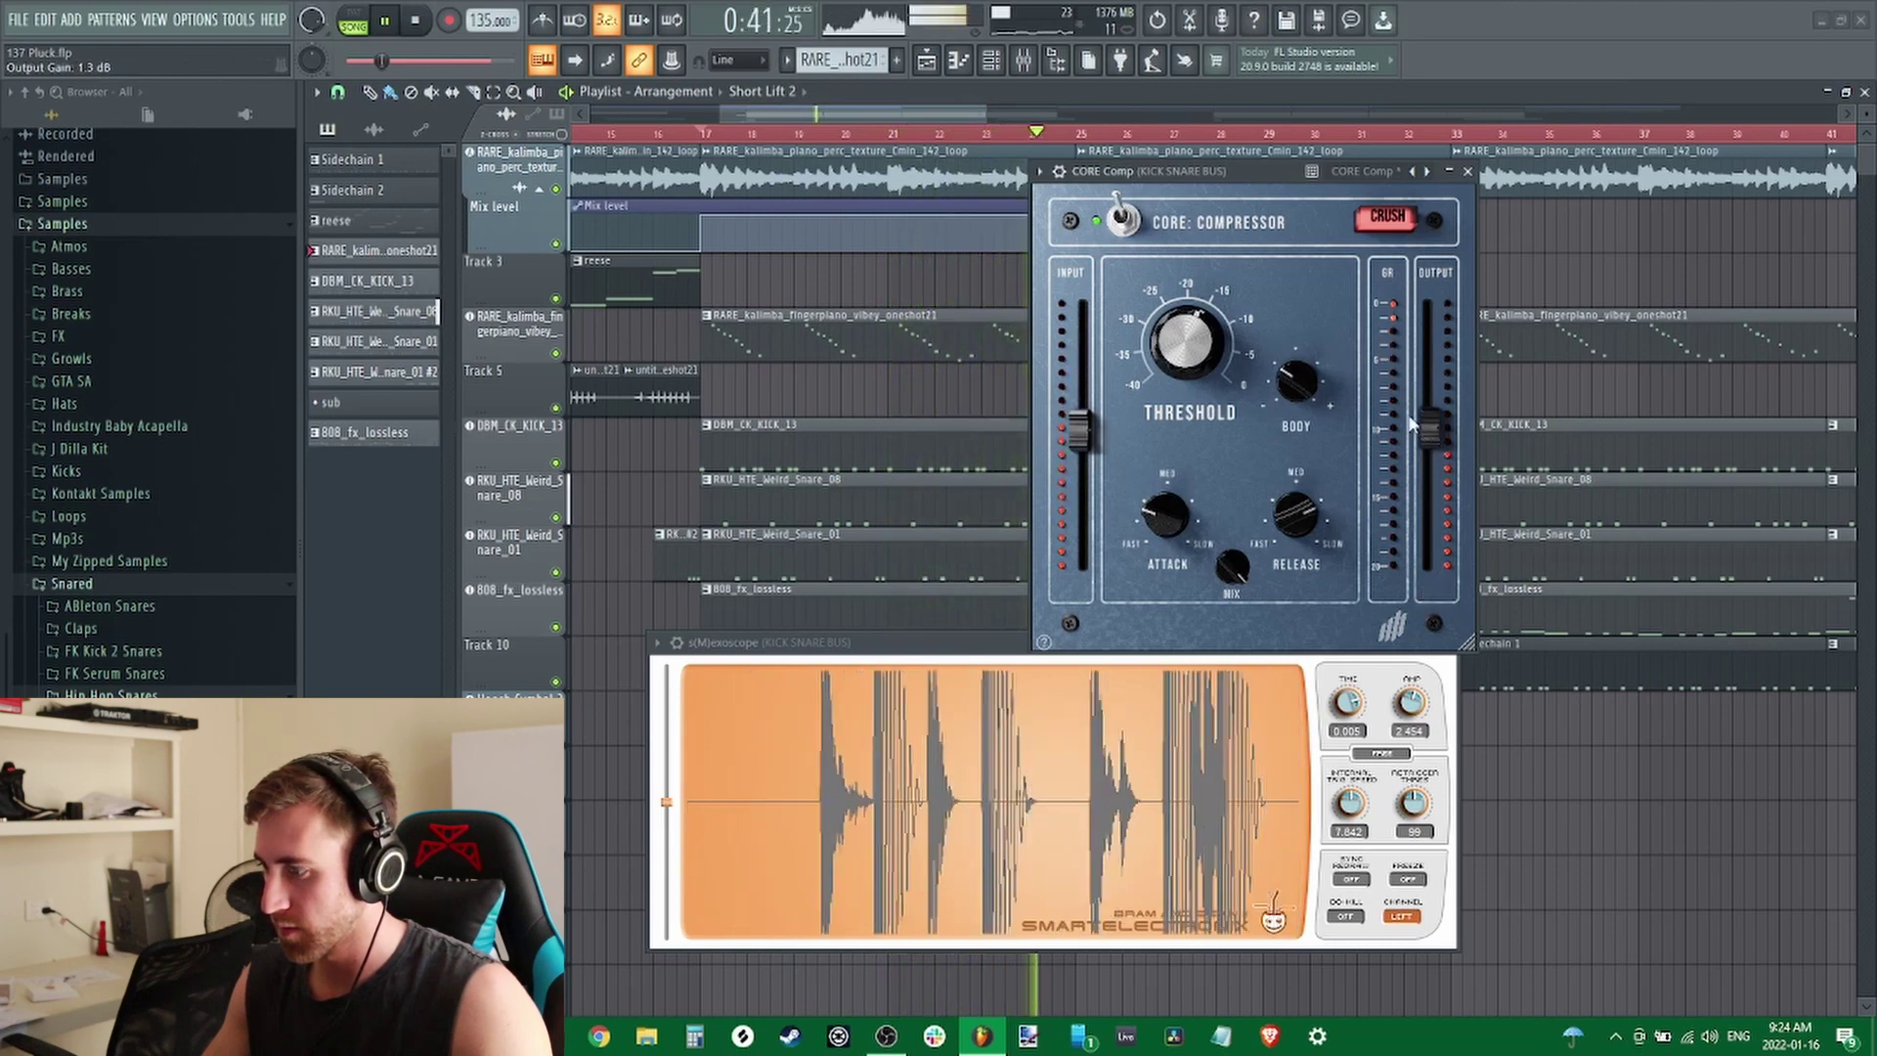
pyautogui.click(1122, 222)
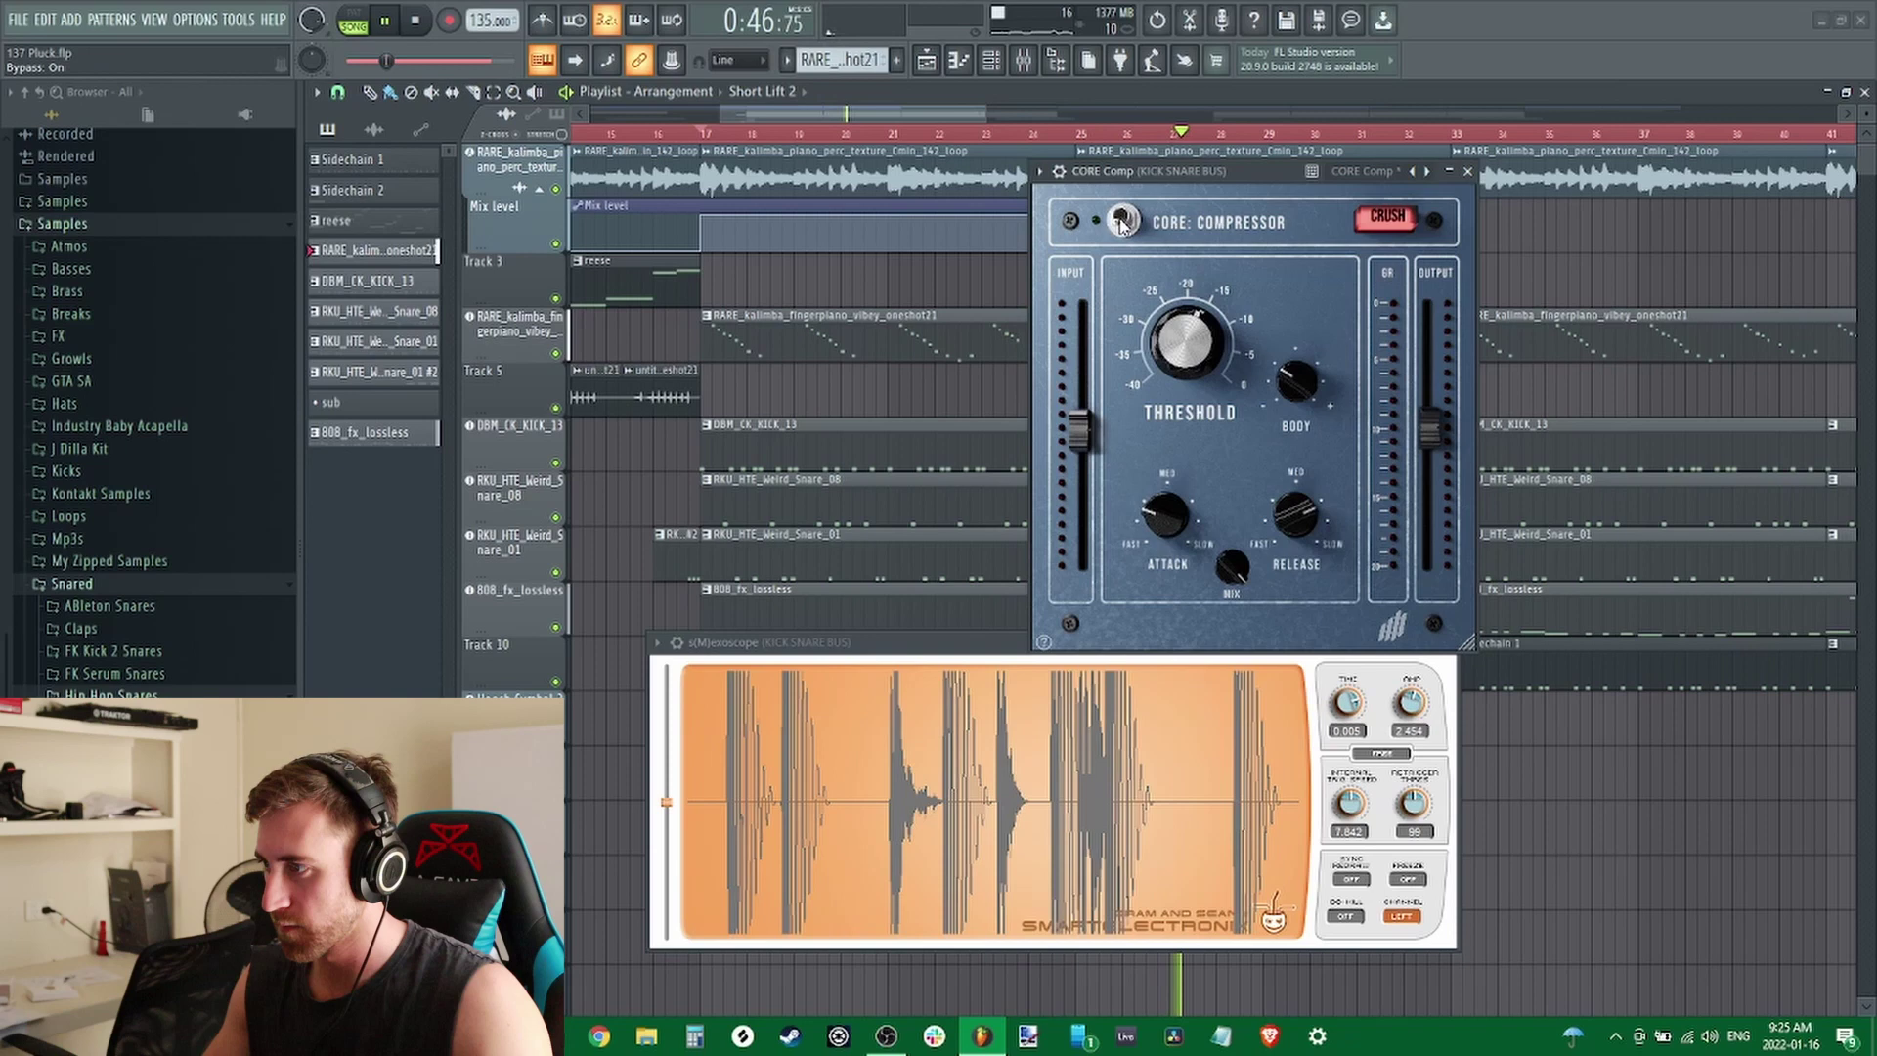
pyautogui.click(1122, 221)
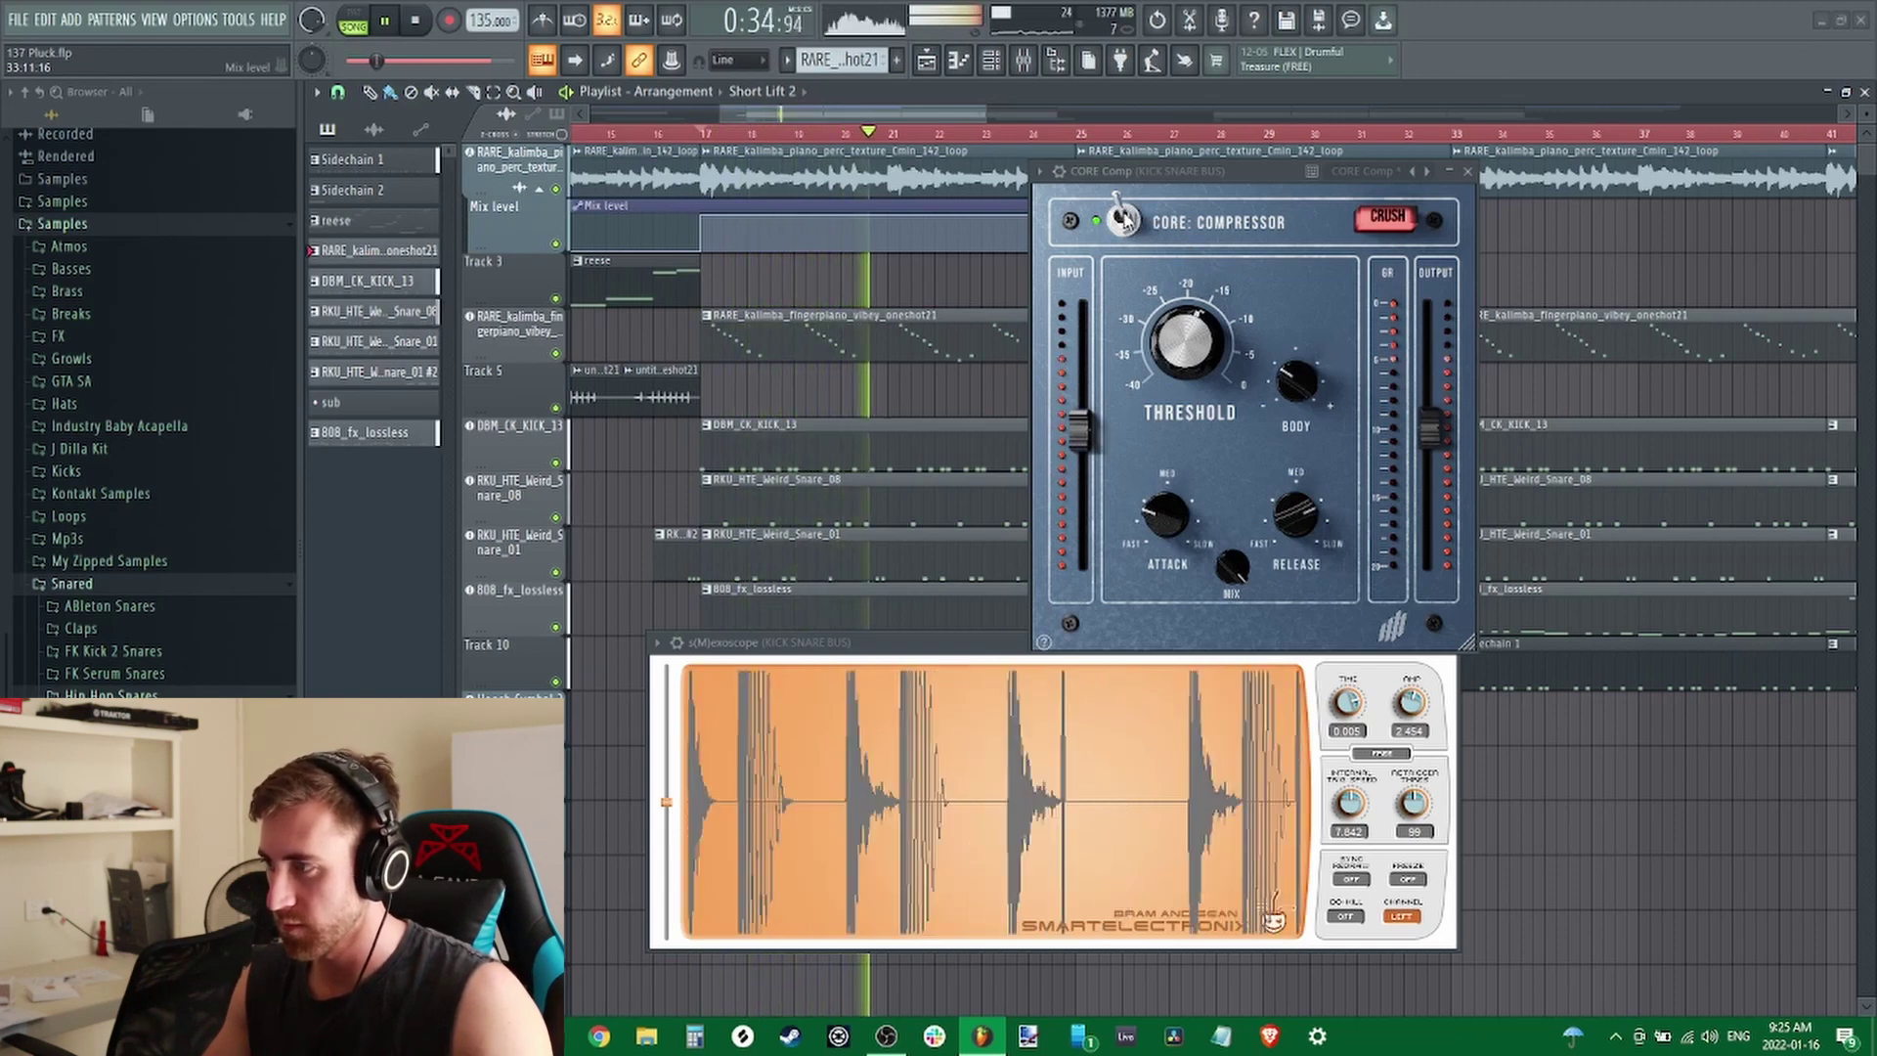
pyautogui.click(1122, 219)
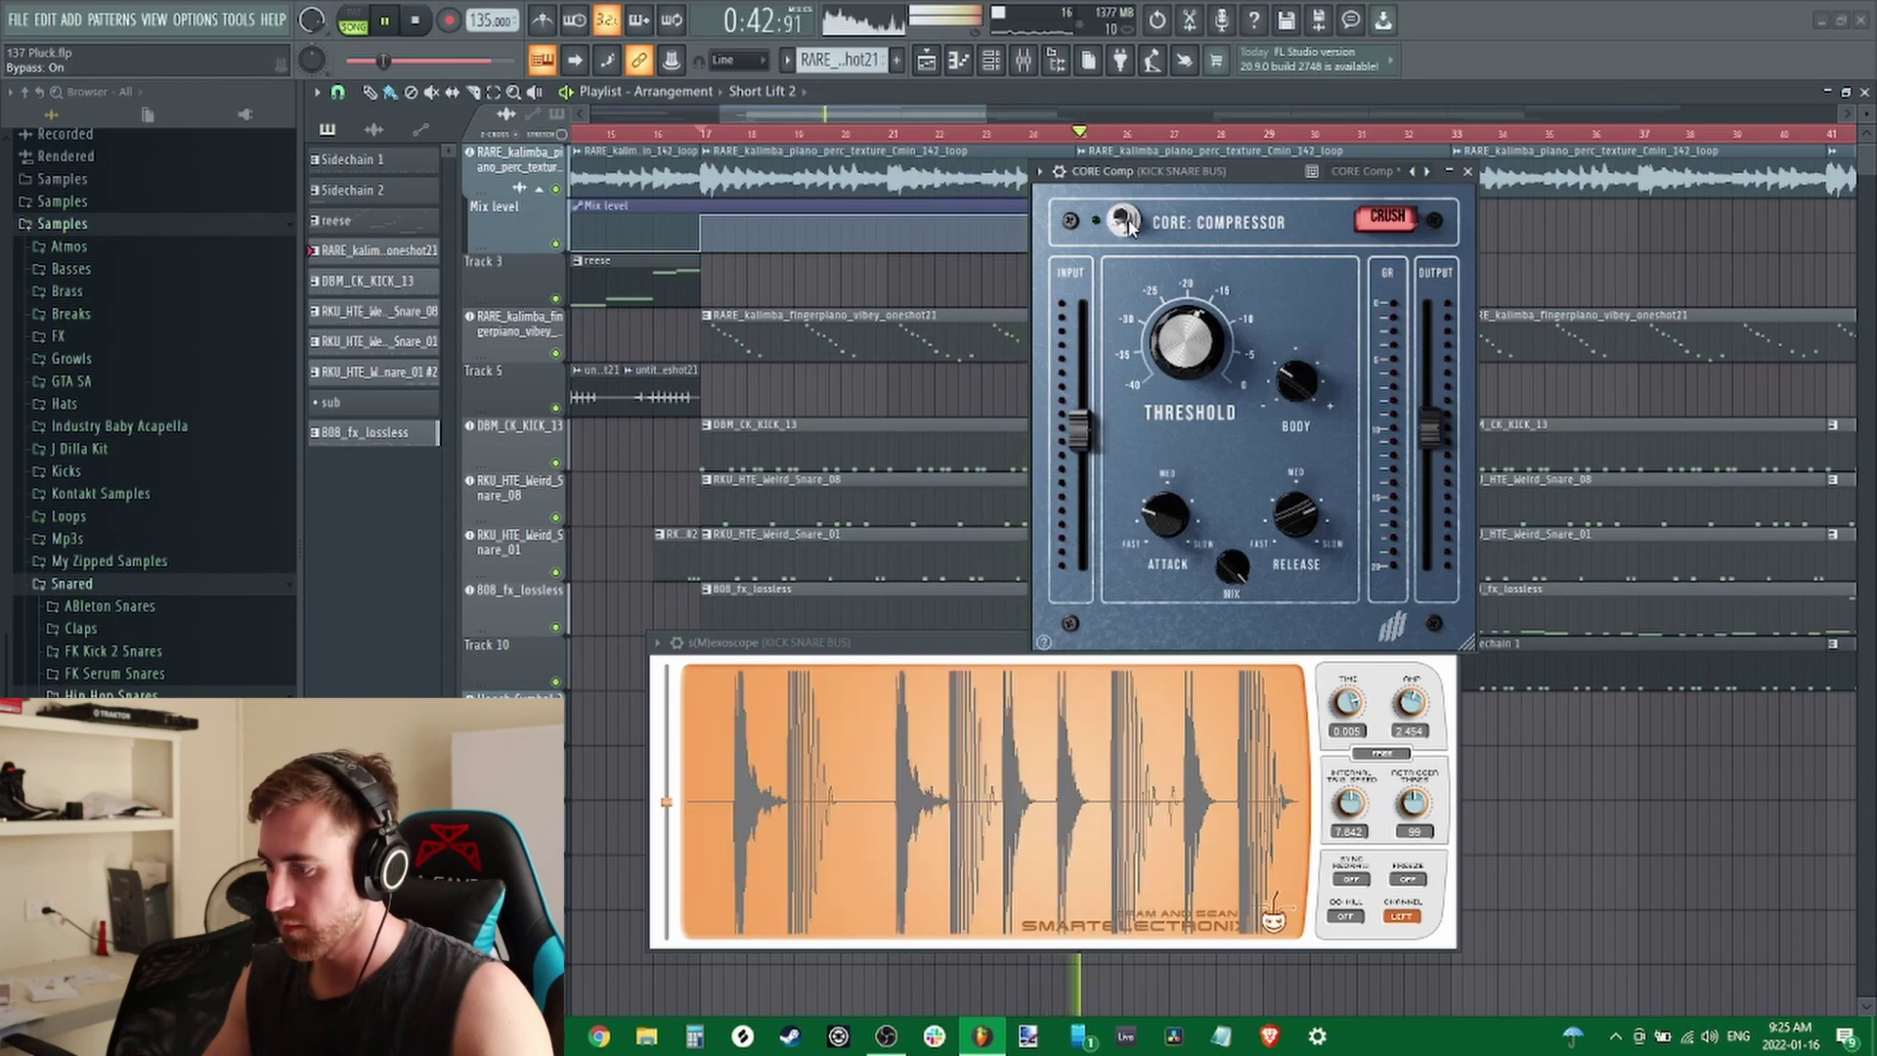
pyautogui.click(1124, 222)
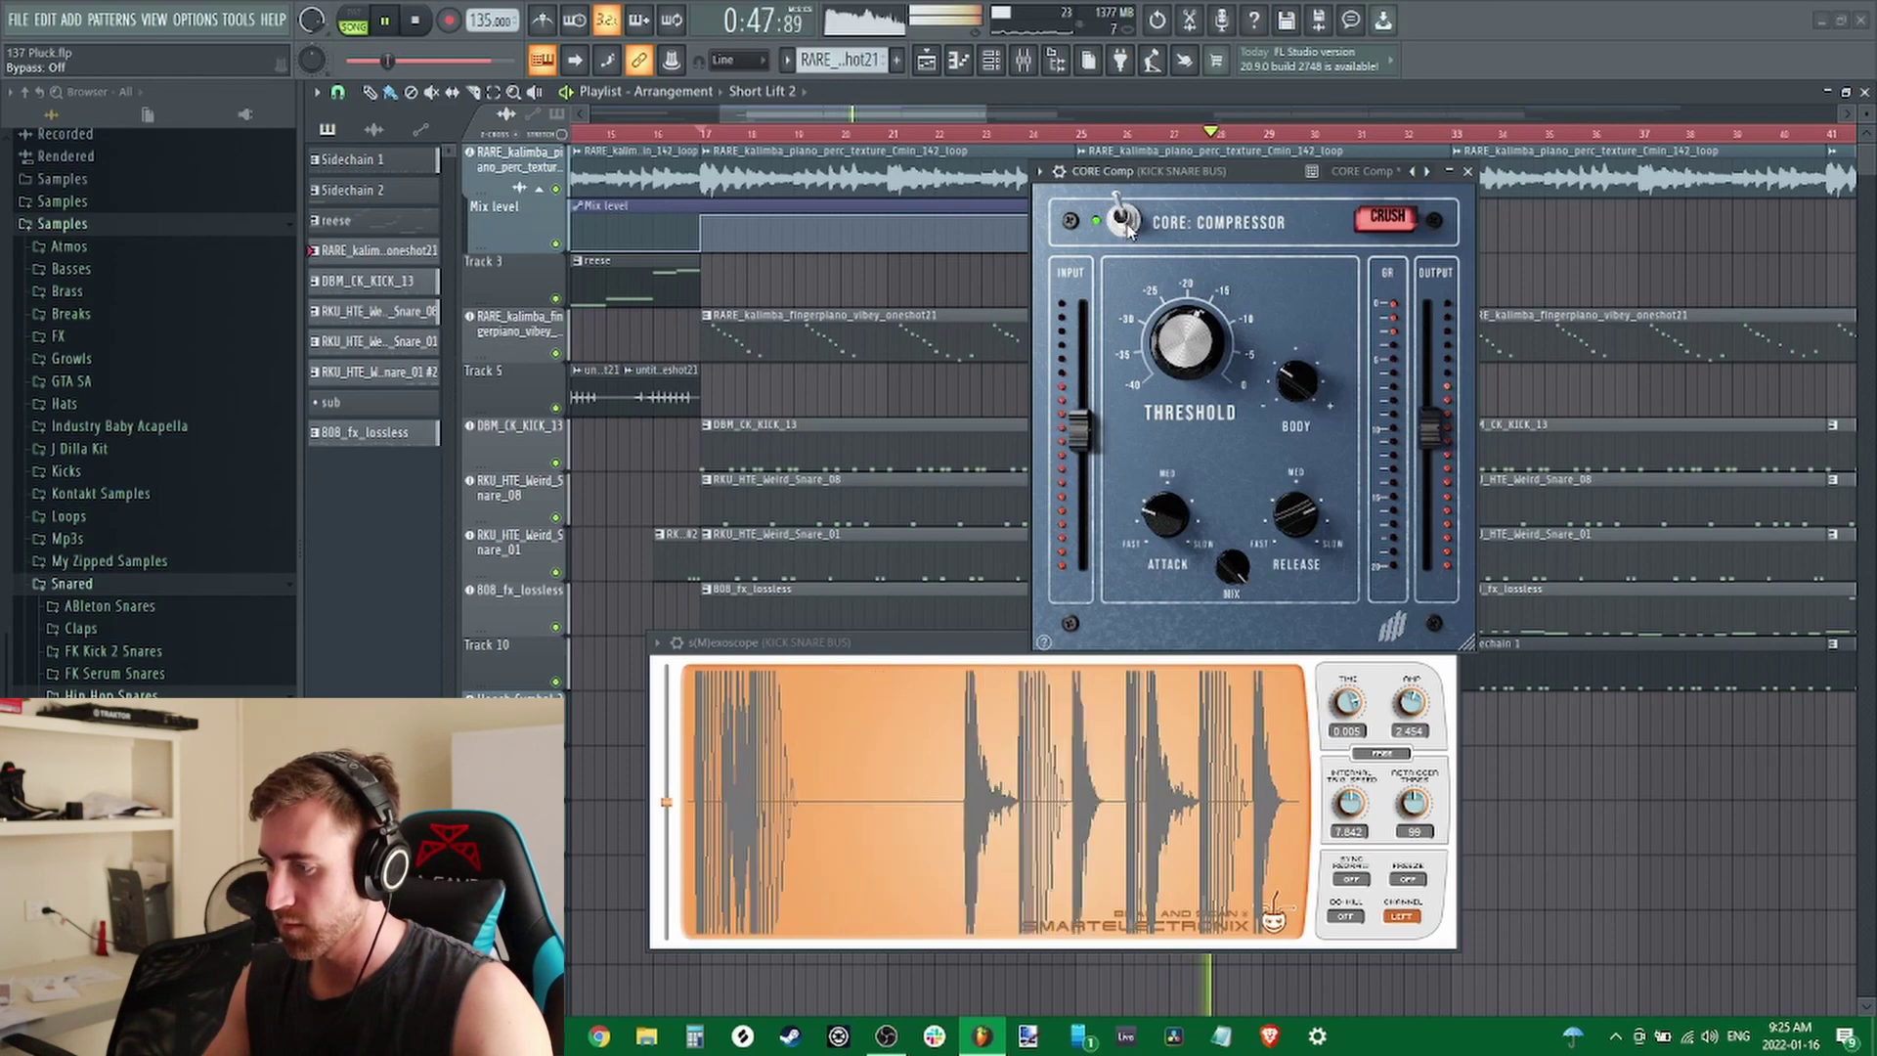
pyautogui.click(1124, 222)
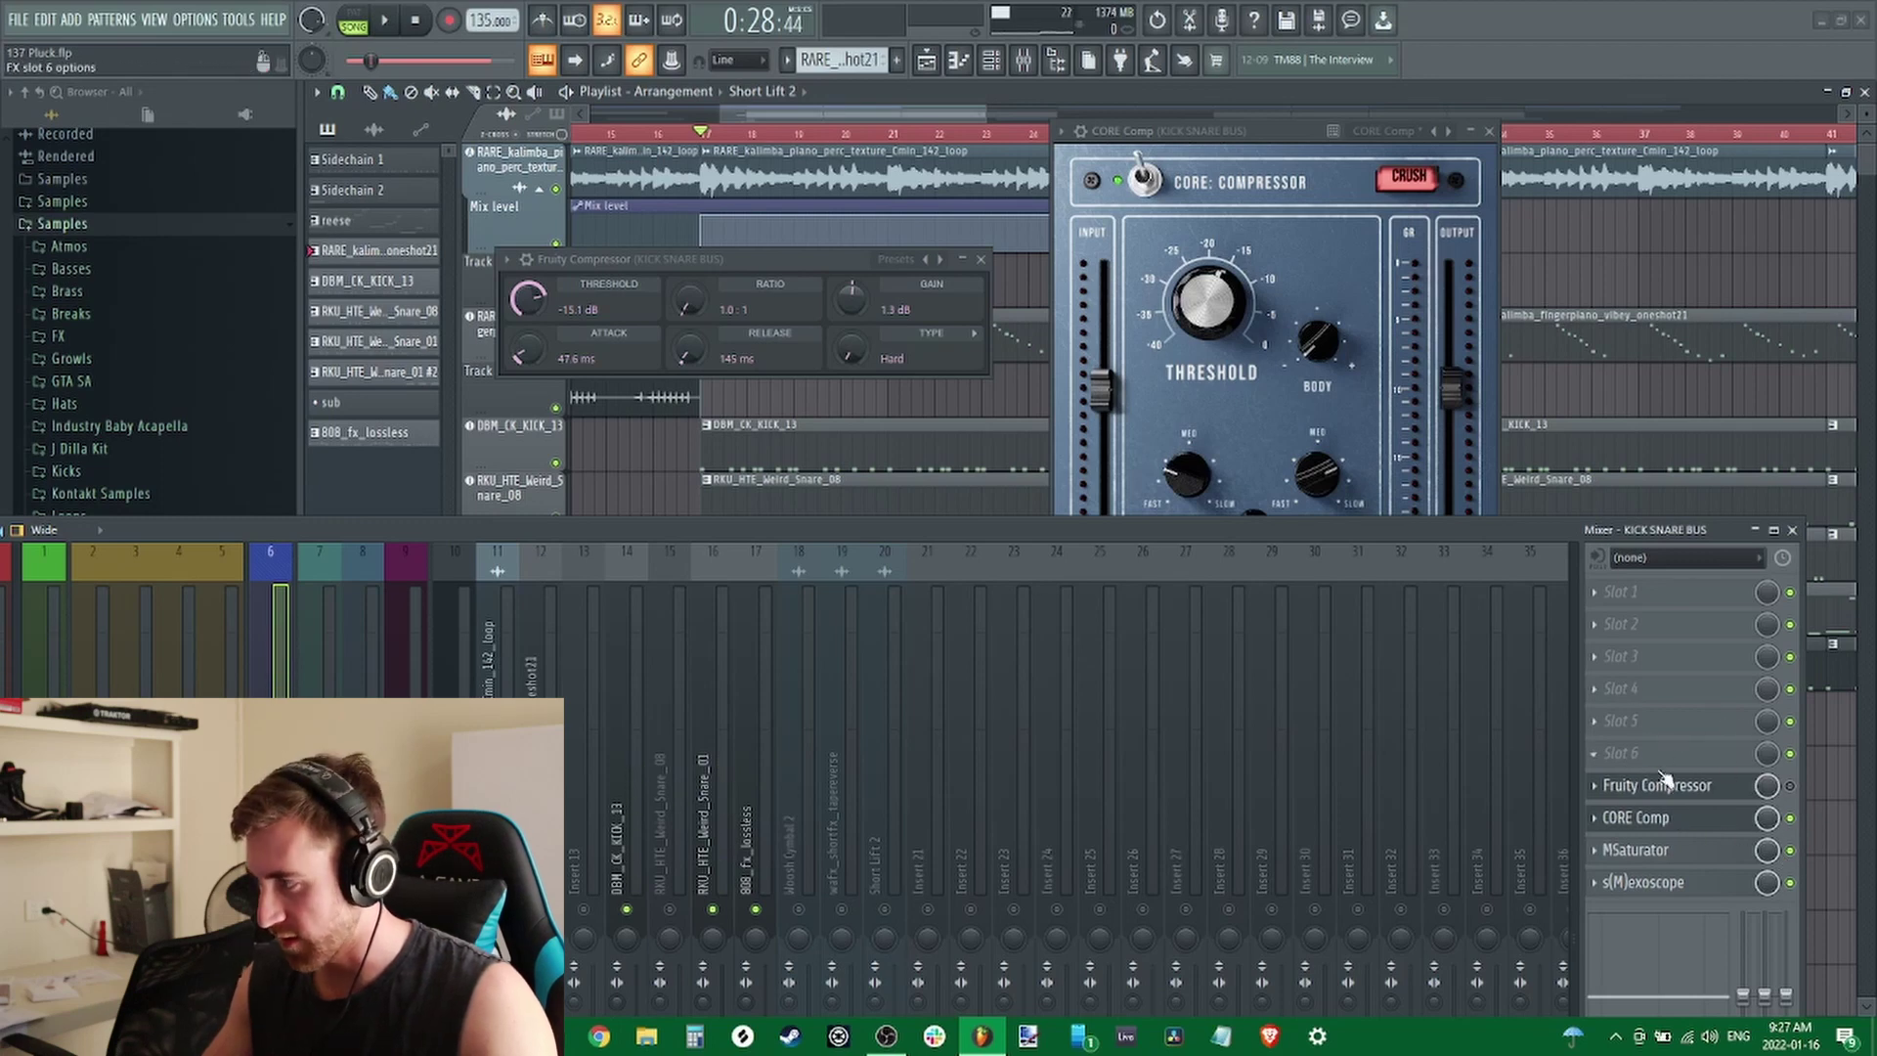
# Play the beat and enable Fruity Compressor on the kick/snare bus, checking CORE Comp's threshold
pyautogui.press('space')
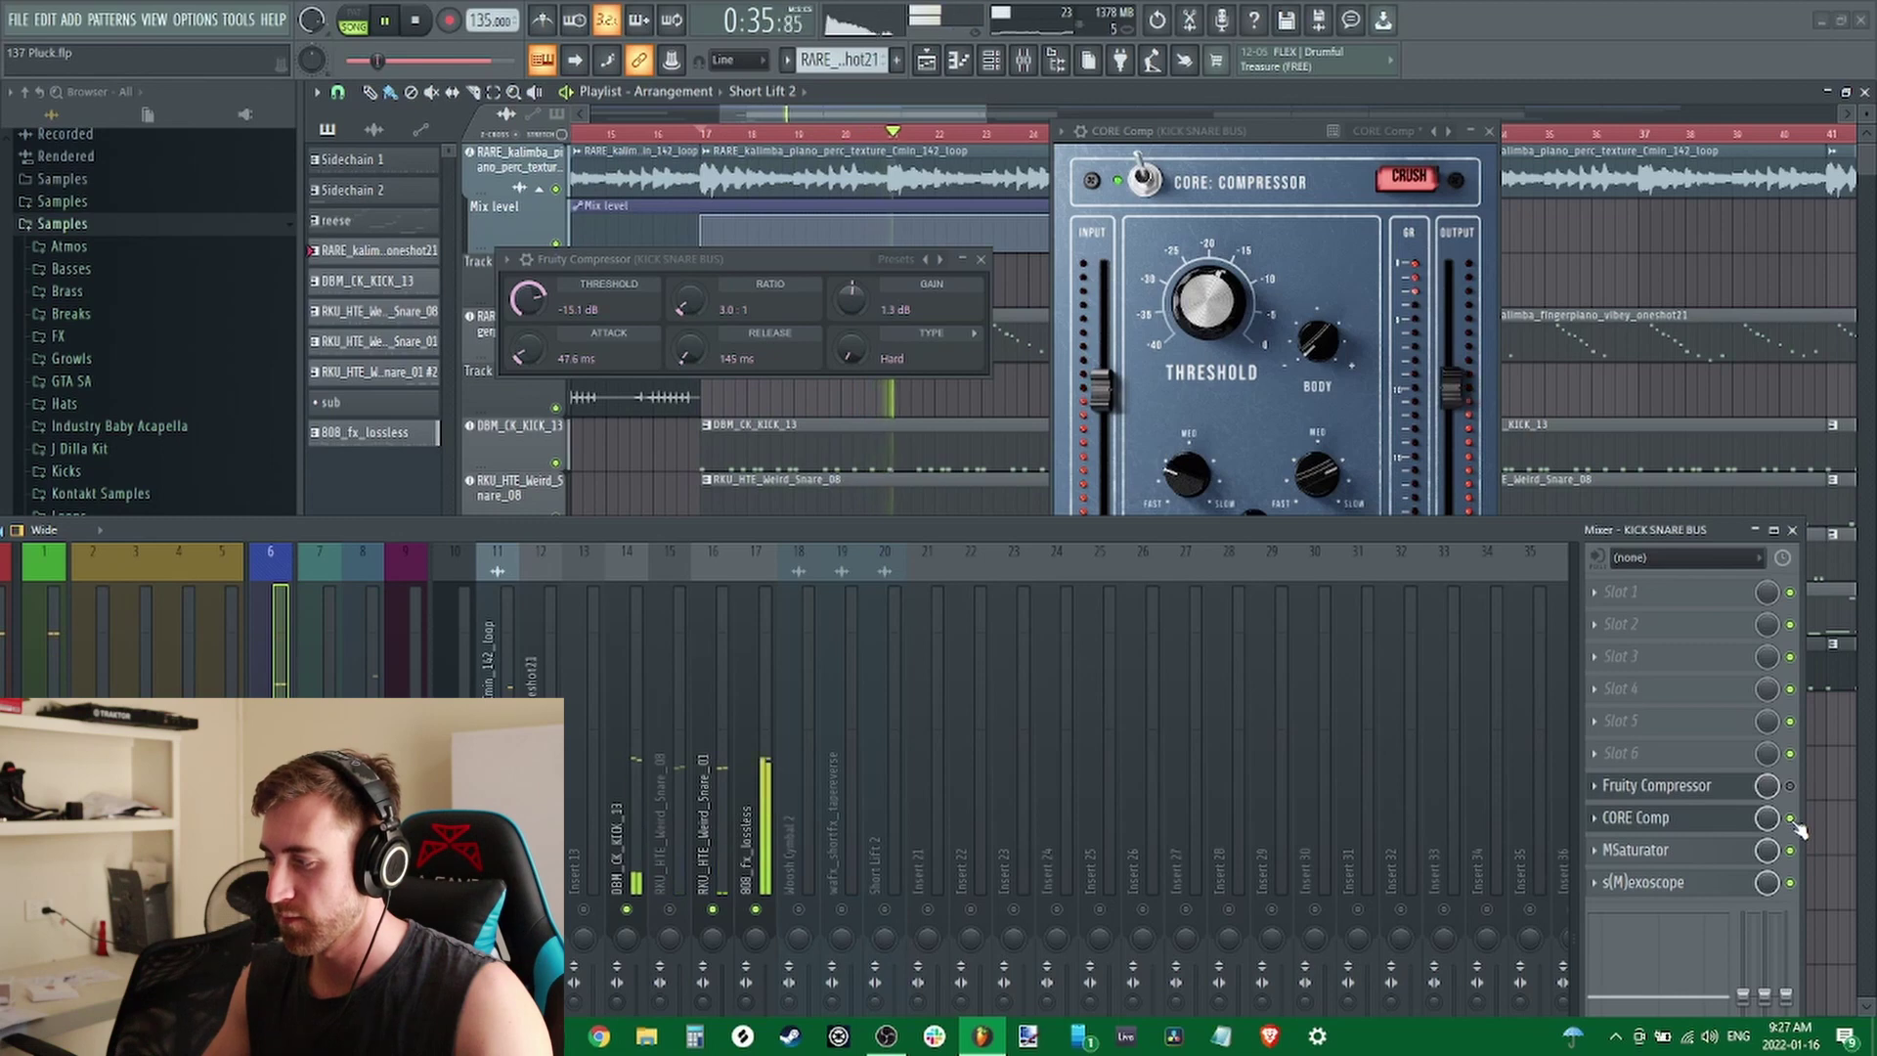
pyautogui.click(1791, 787)
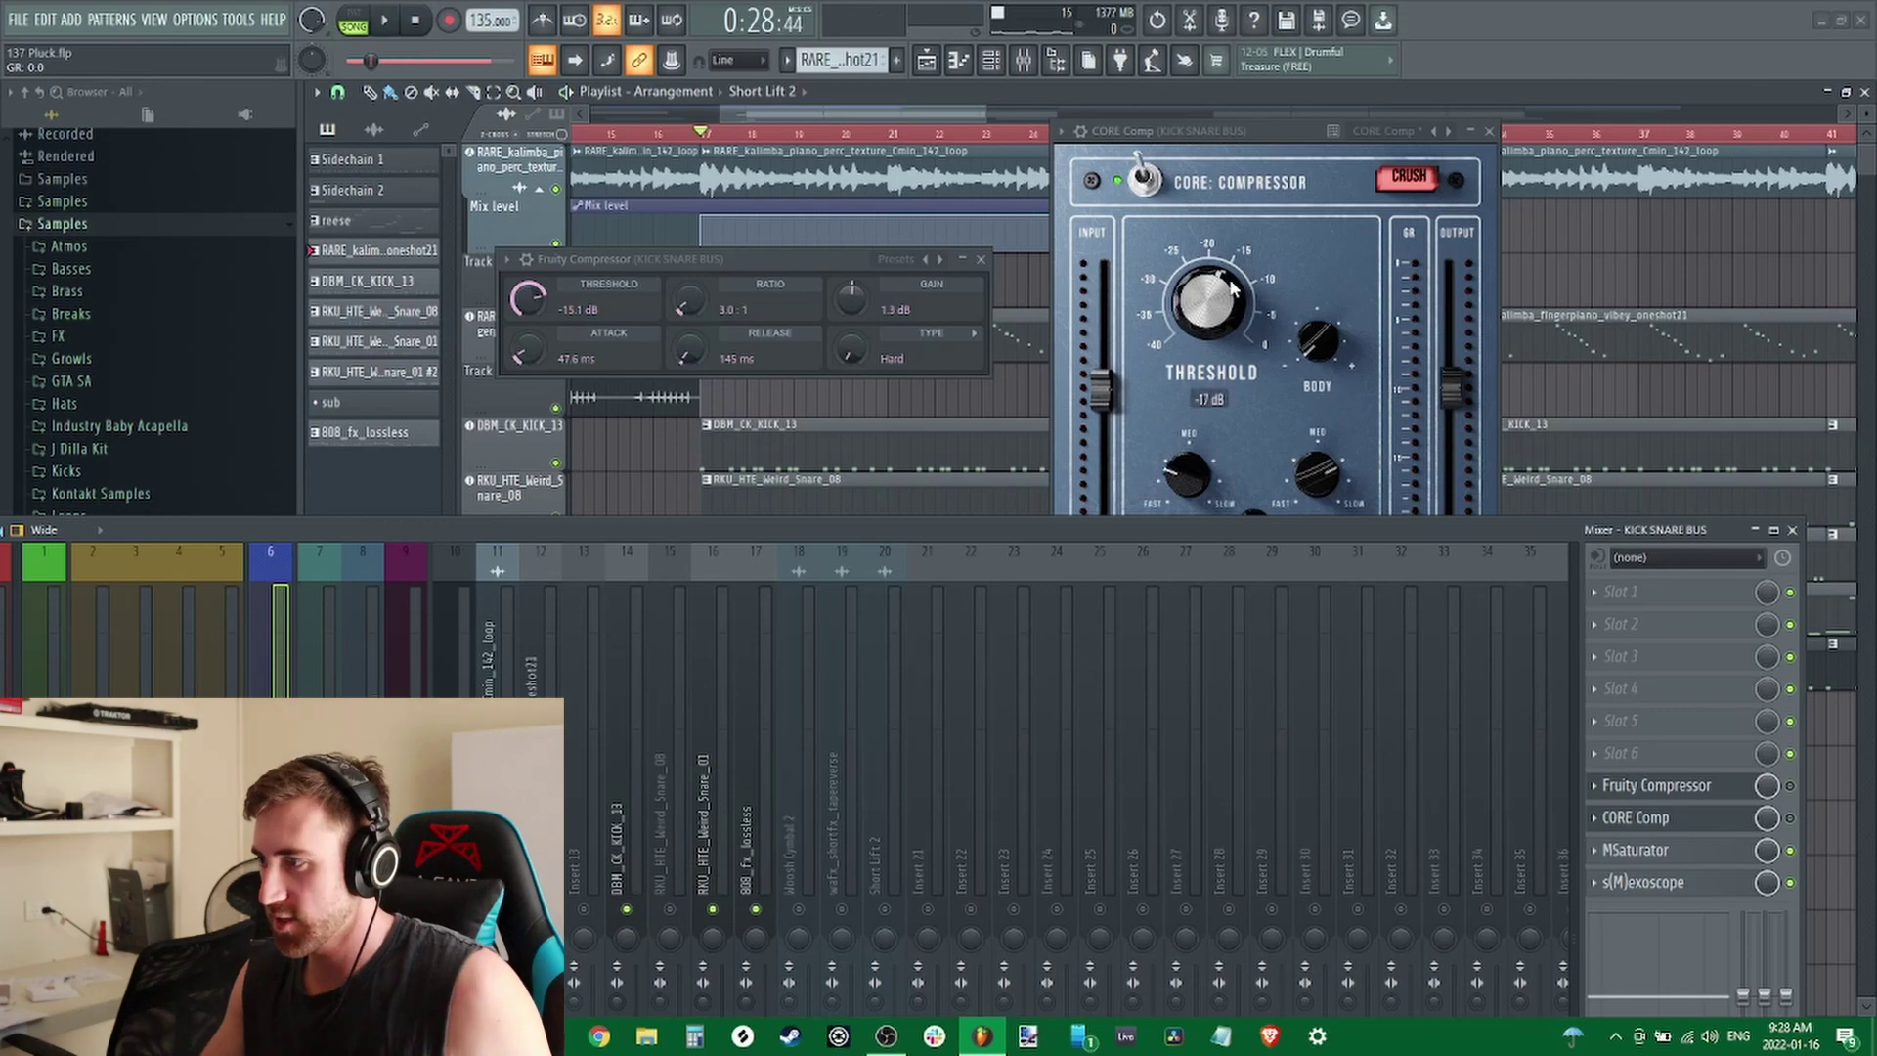
pyautogui.click(1209, 326)
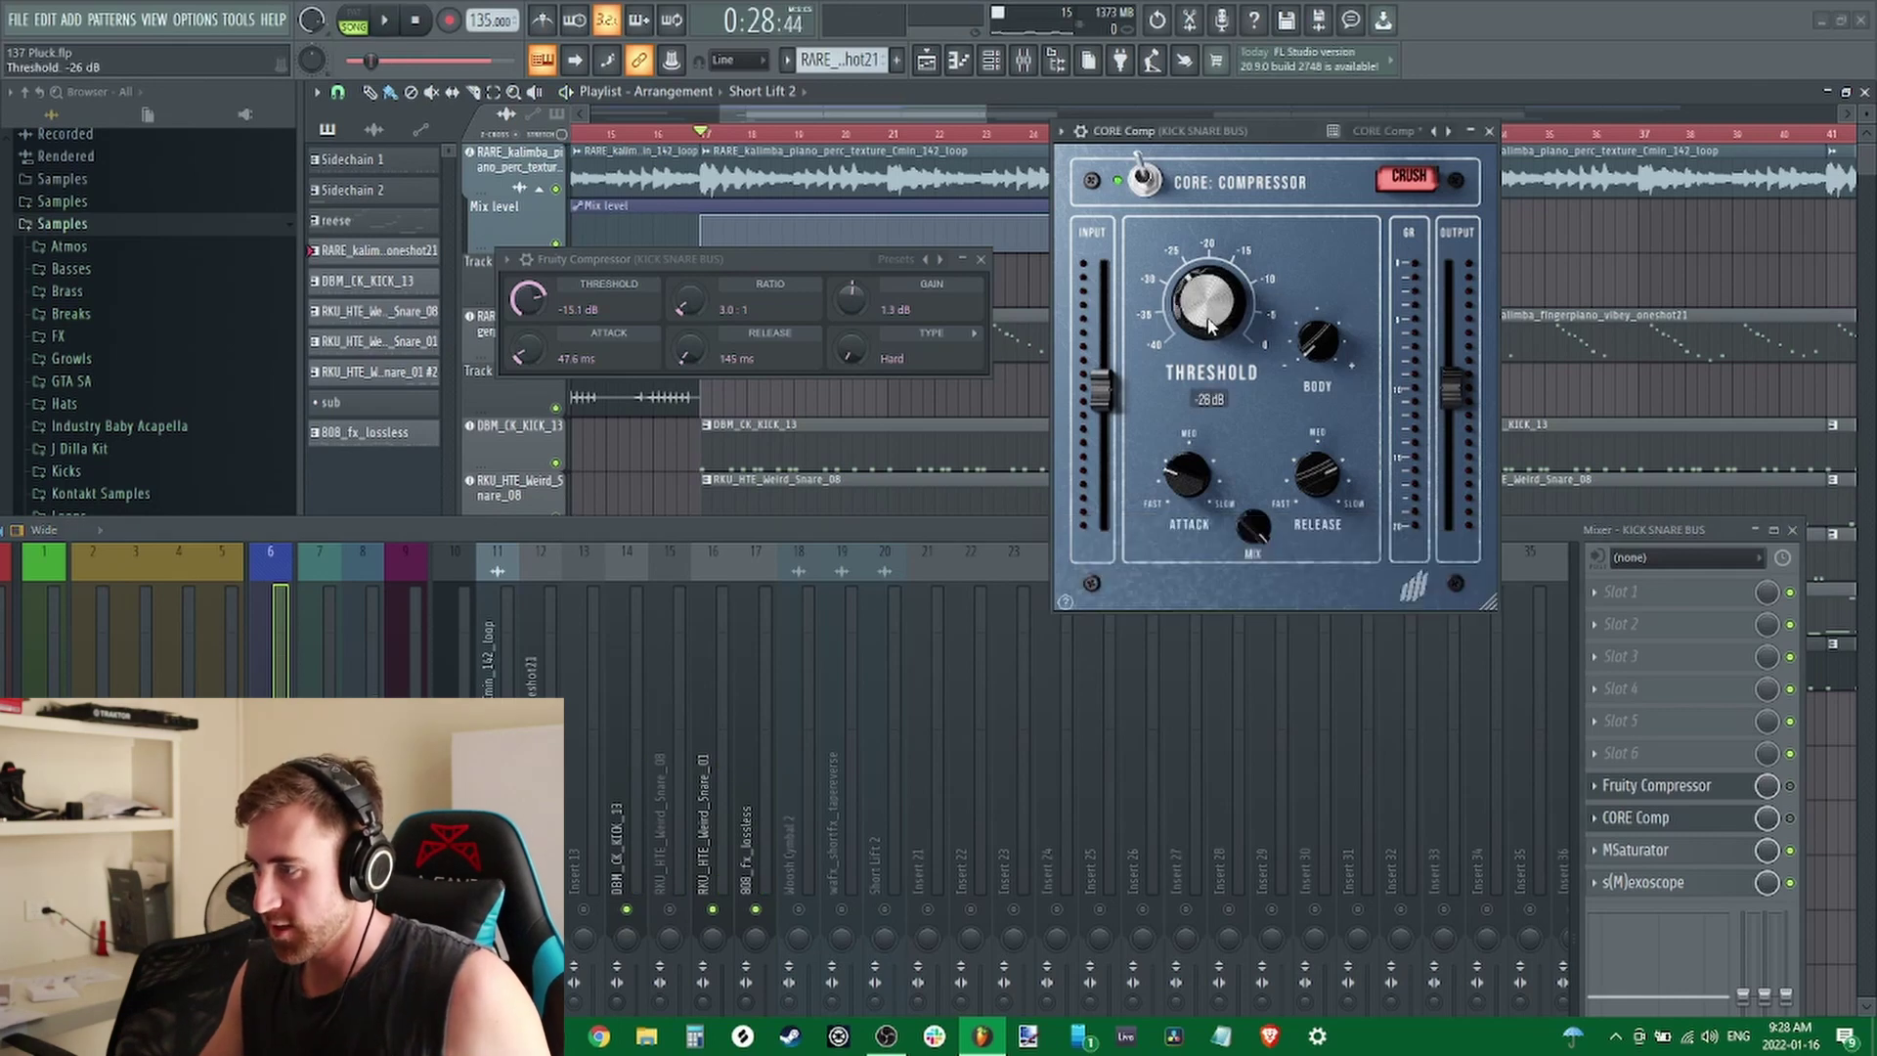
pyautogui.press('space')
pyautogui.click(1791, 817)
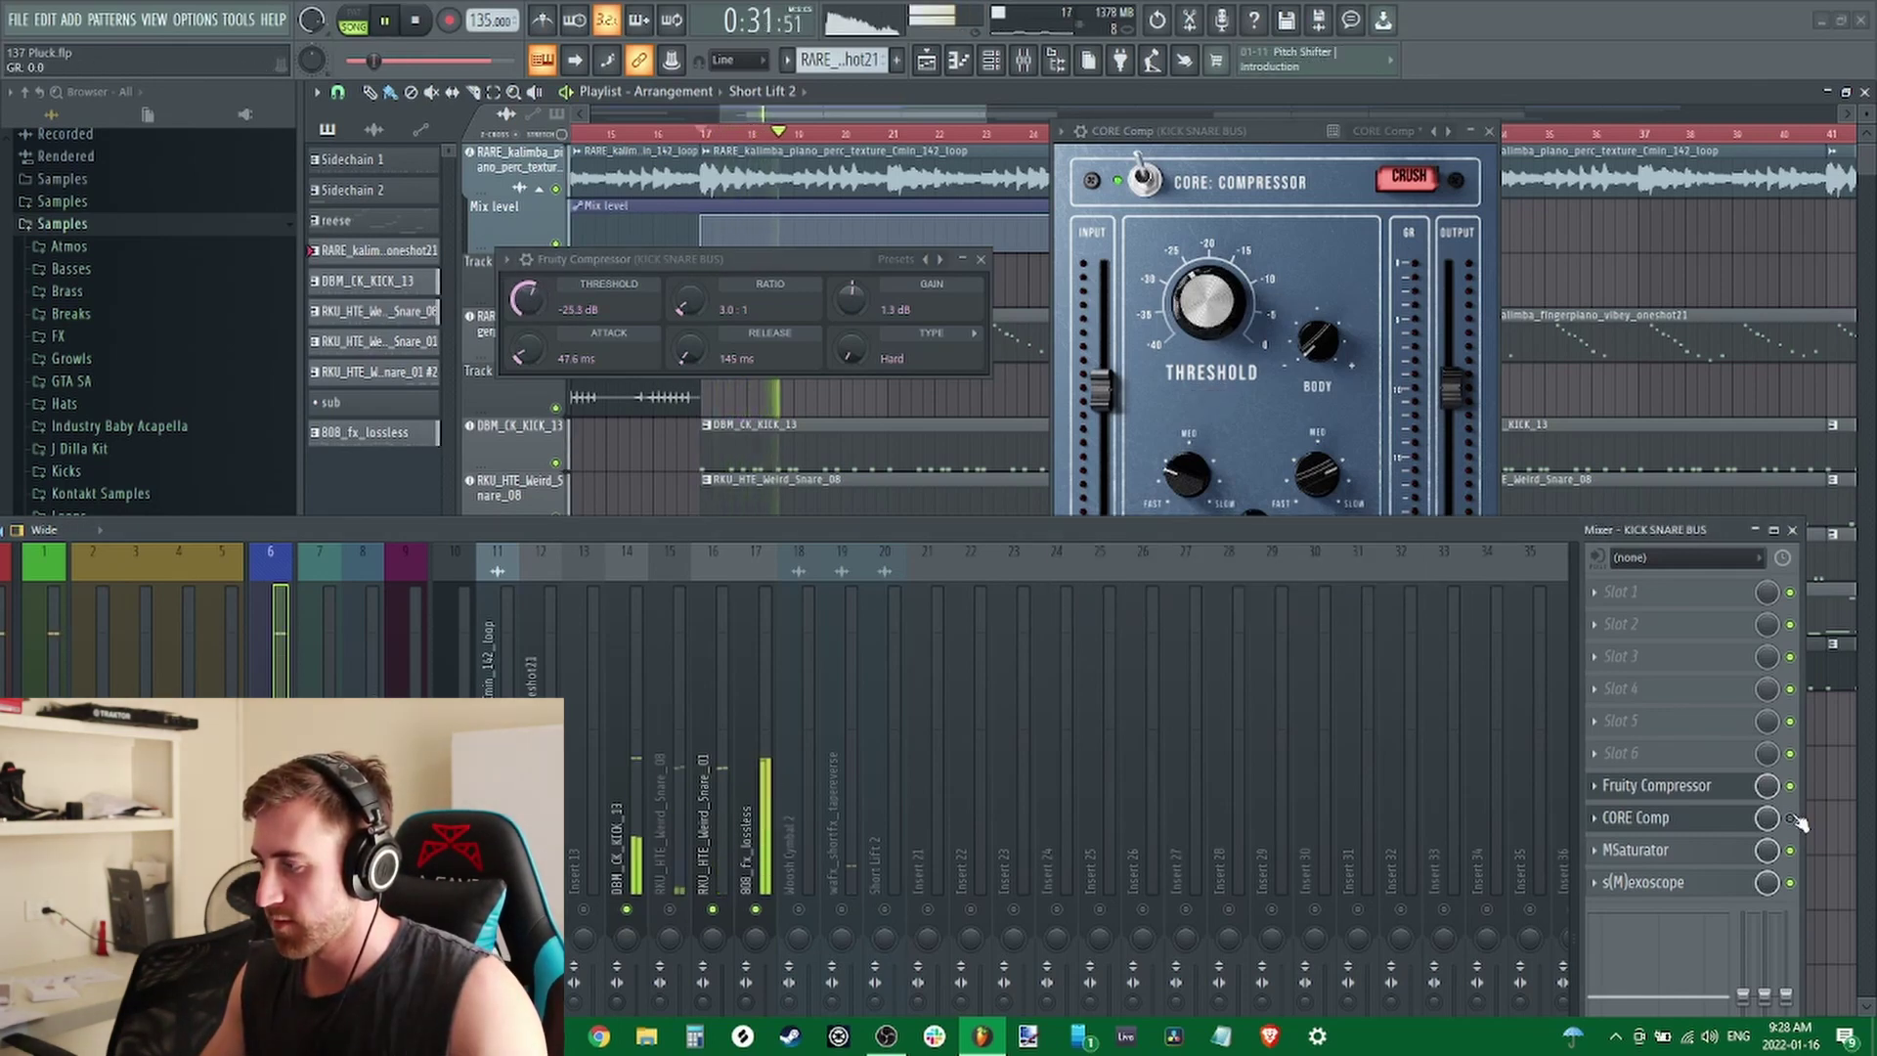
# Swap the bus from Fruity Compressor to CORE Comp, stop playback and close the mixer
pyautogui.click(1791, 786)
pyautogui.click(1791, 818)
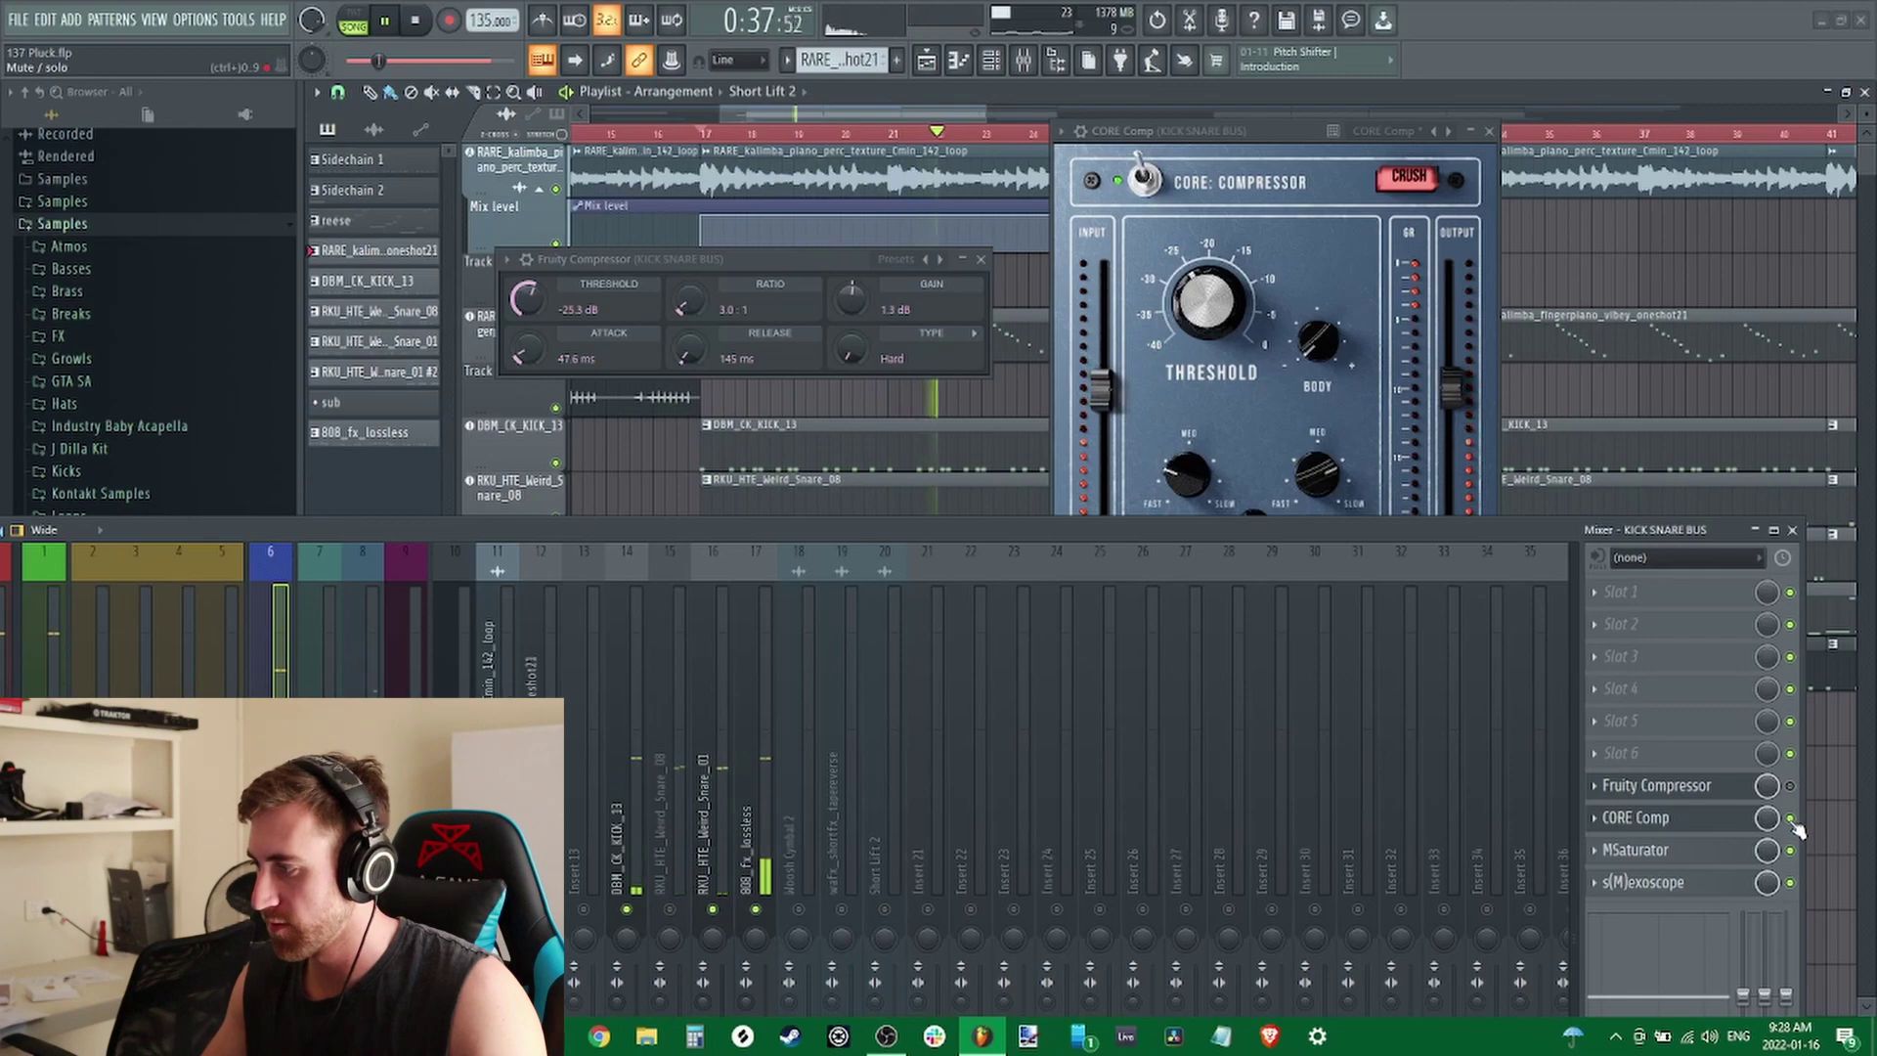
pyautogui.press('space')
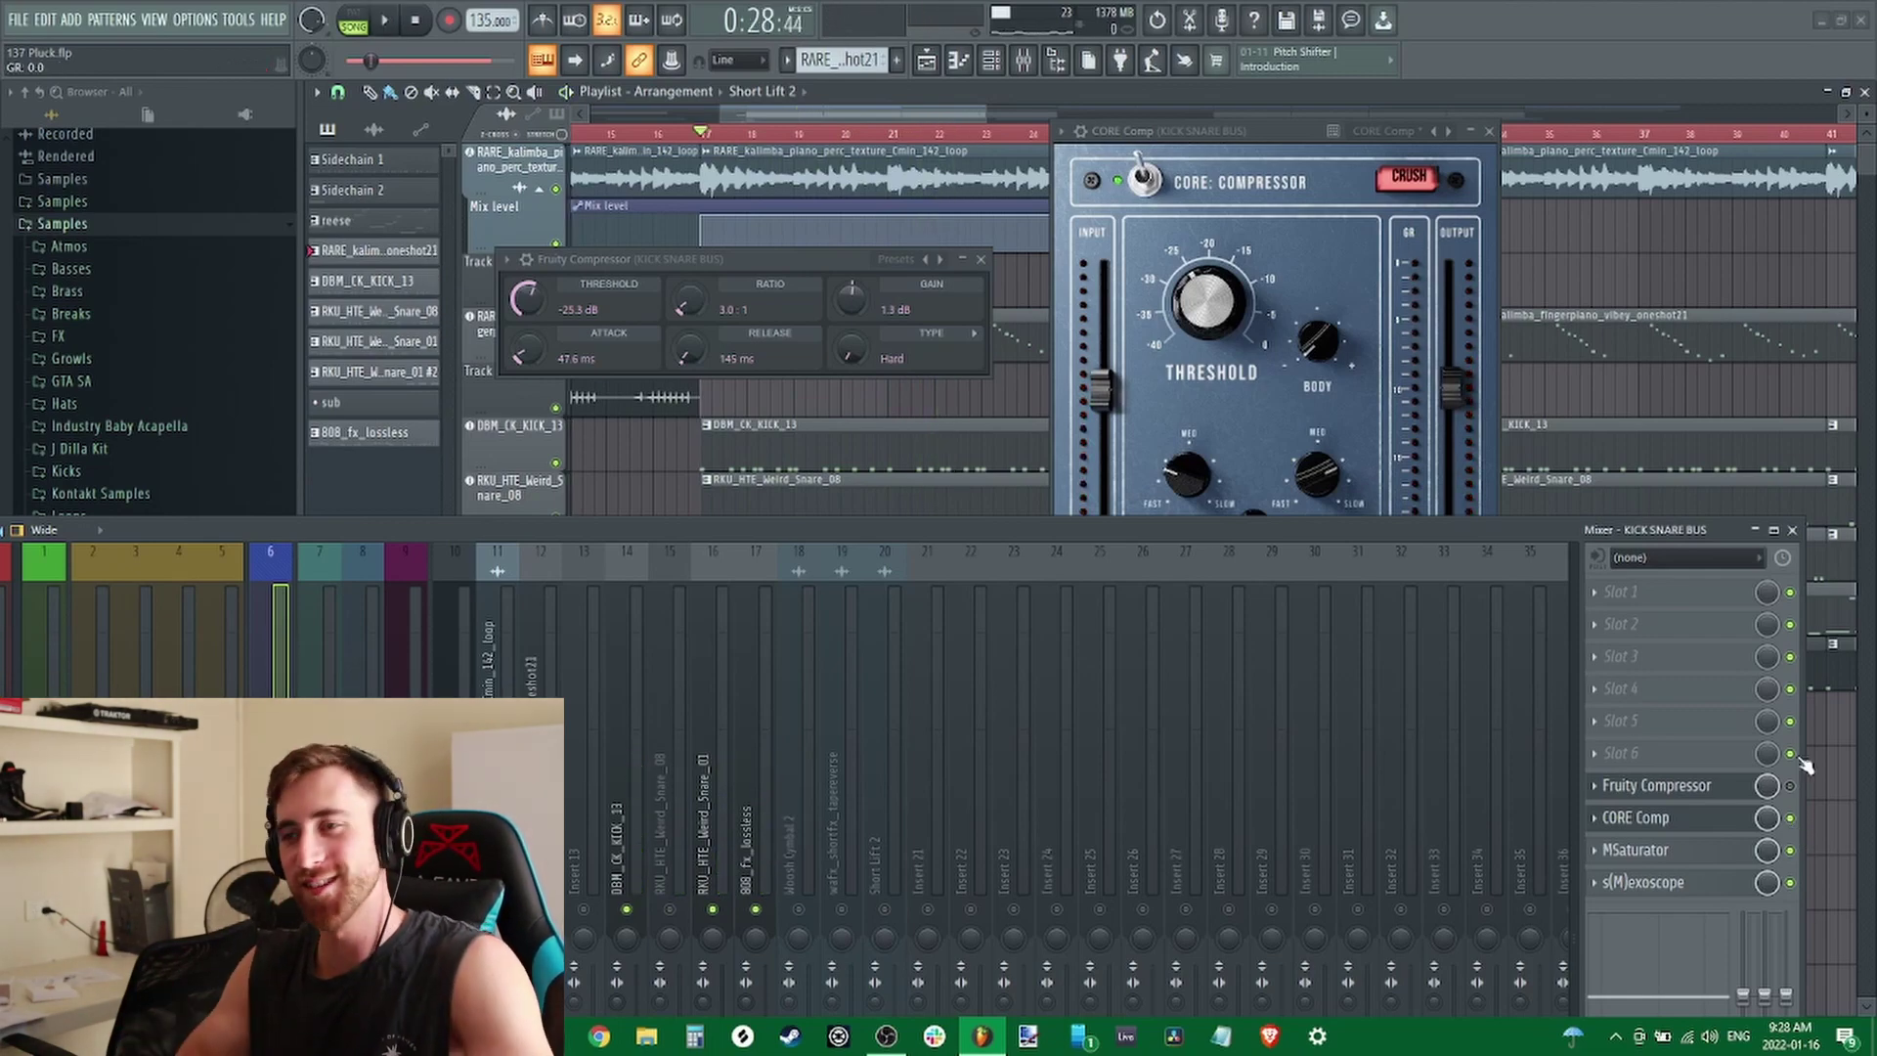
pyautogui.press('F9')
# Close the bus compressor windows, then adjust the pre-master CORE Comp's output gain and bypass it
pyautogui.click(1030, 223)
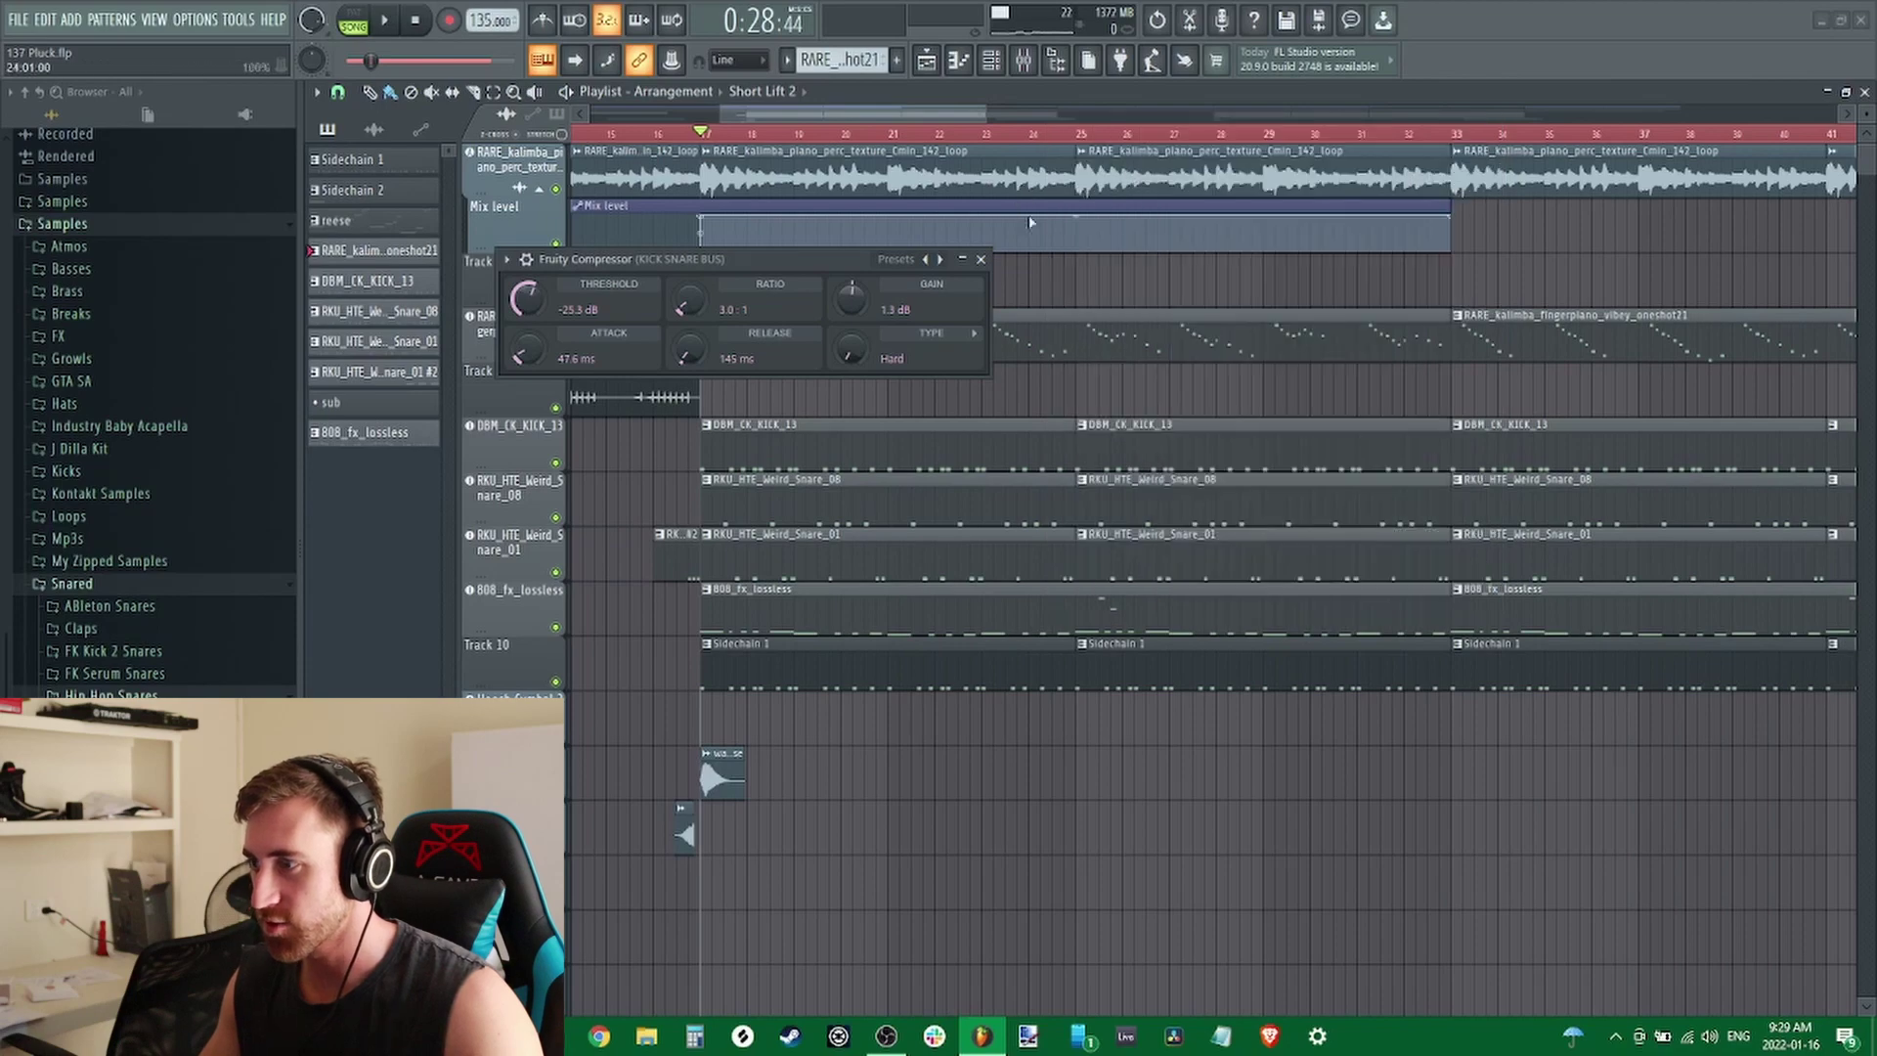
pyautogui.click(982, 260)
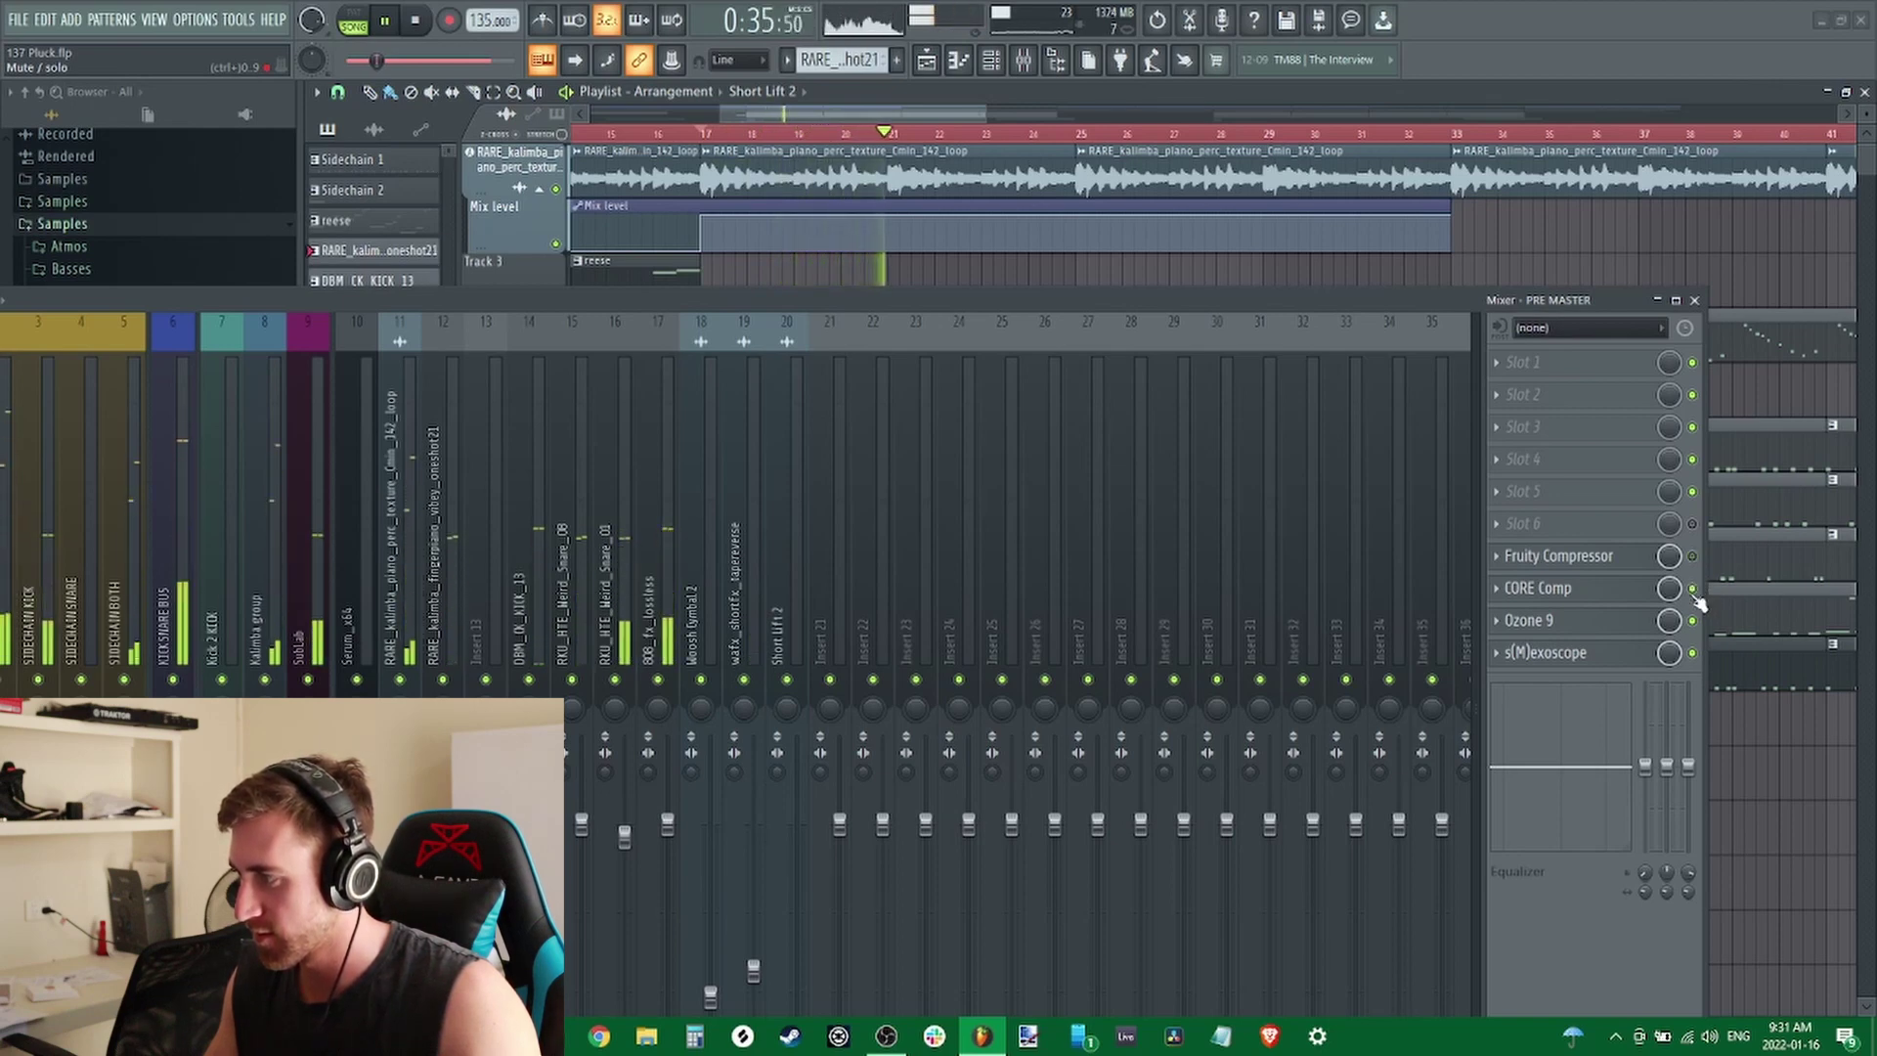
pyautogui.click(1534, 589)
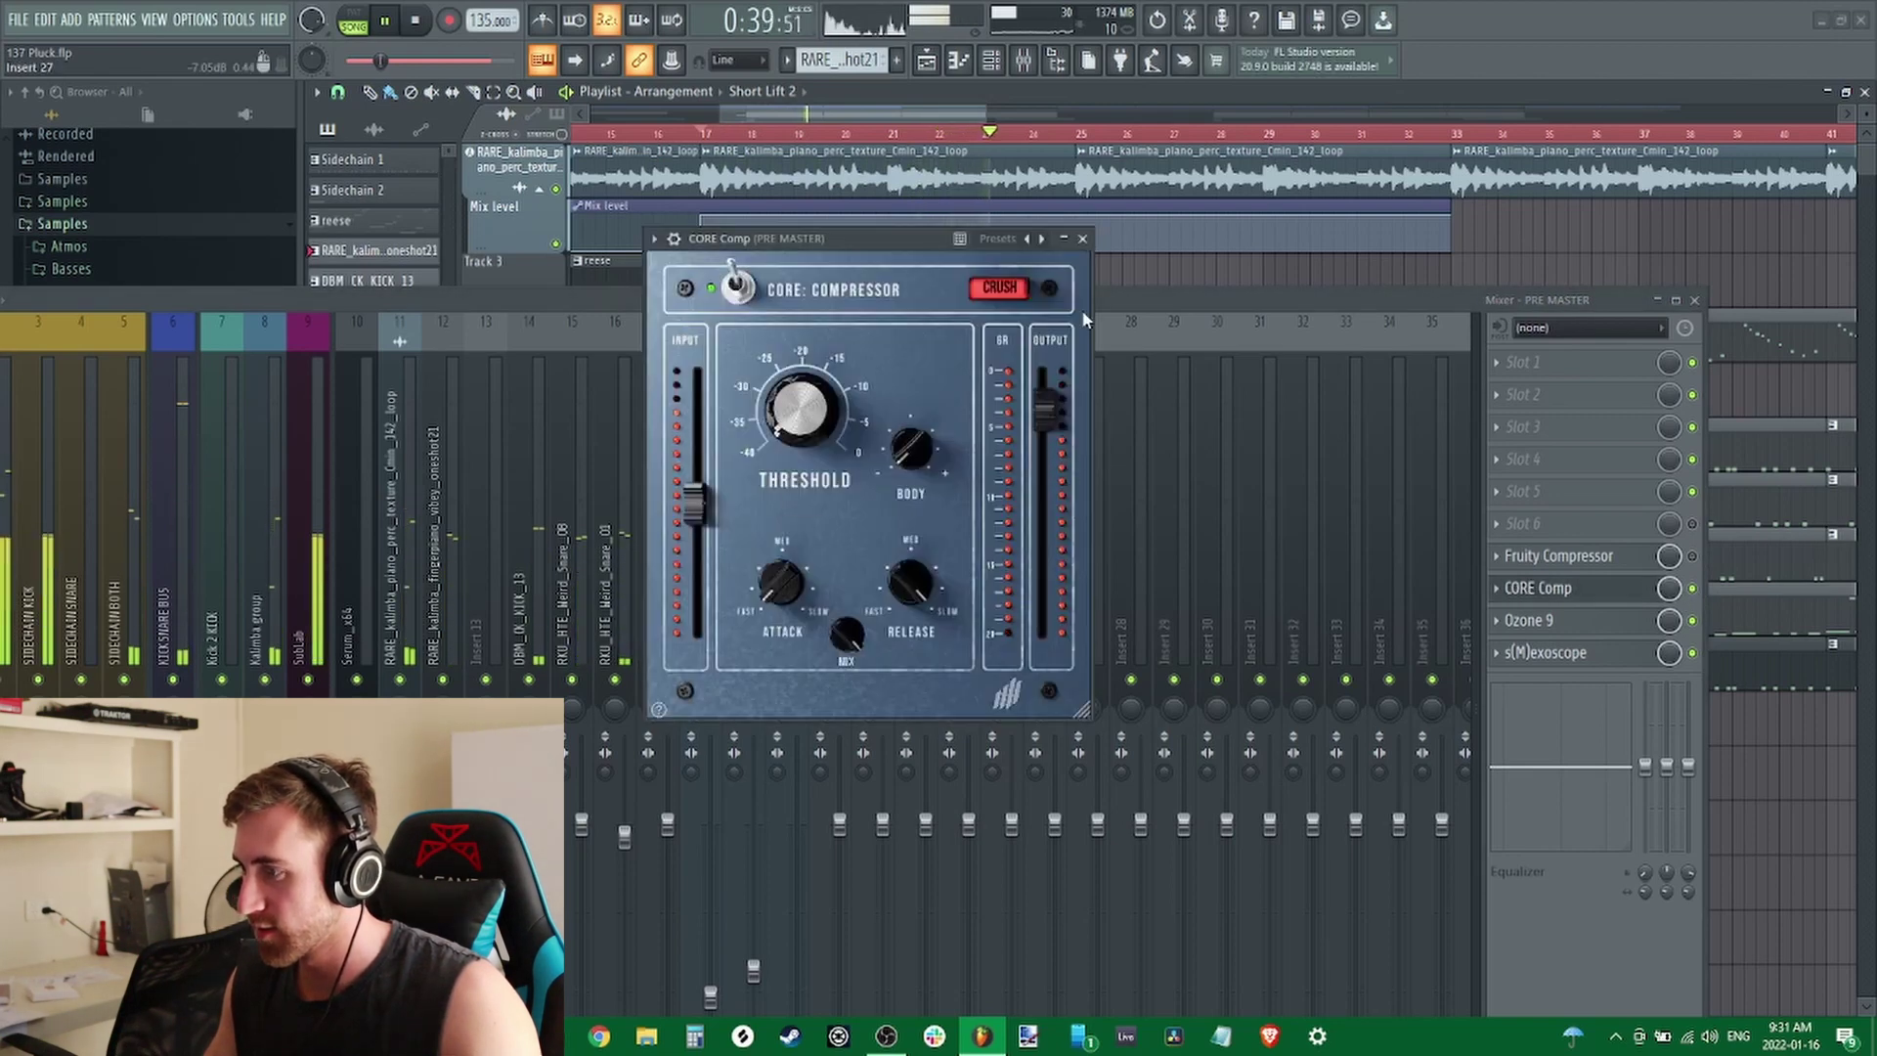
pyautogui.click(994, 292)
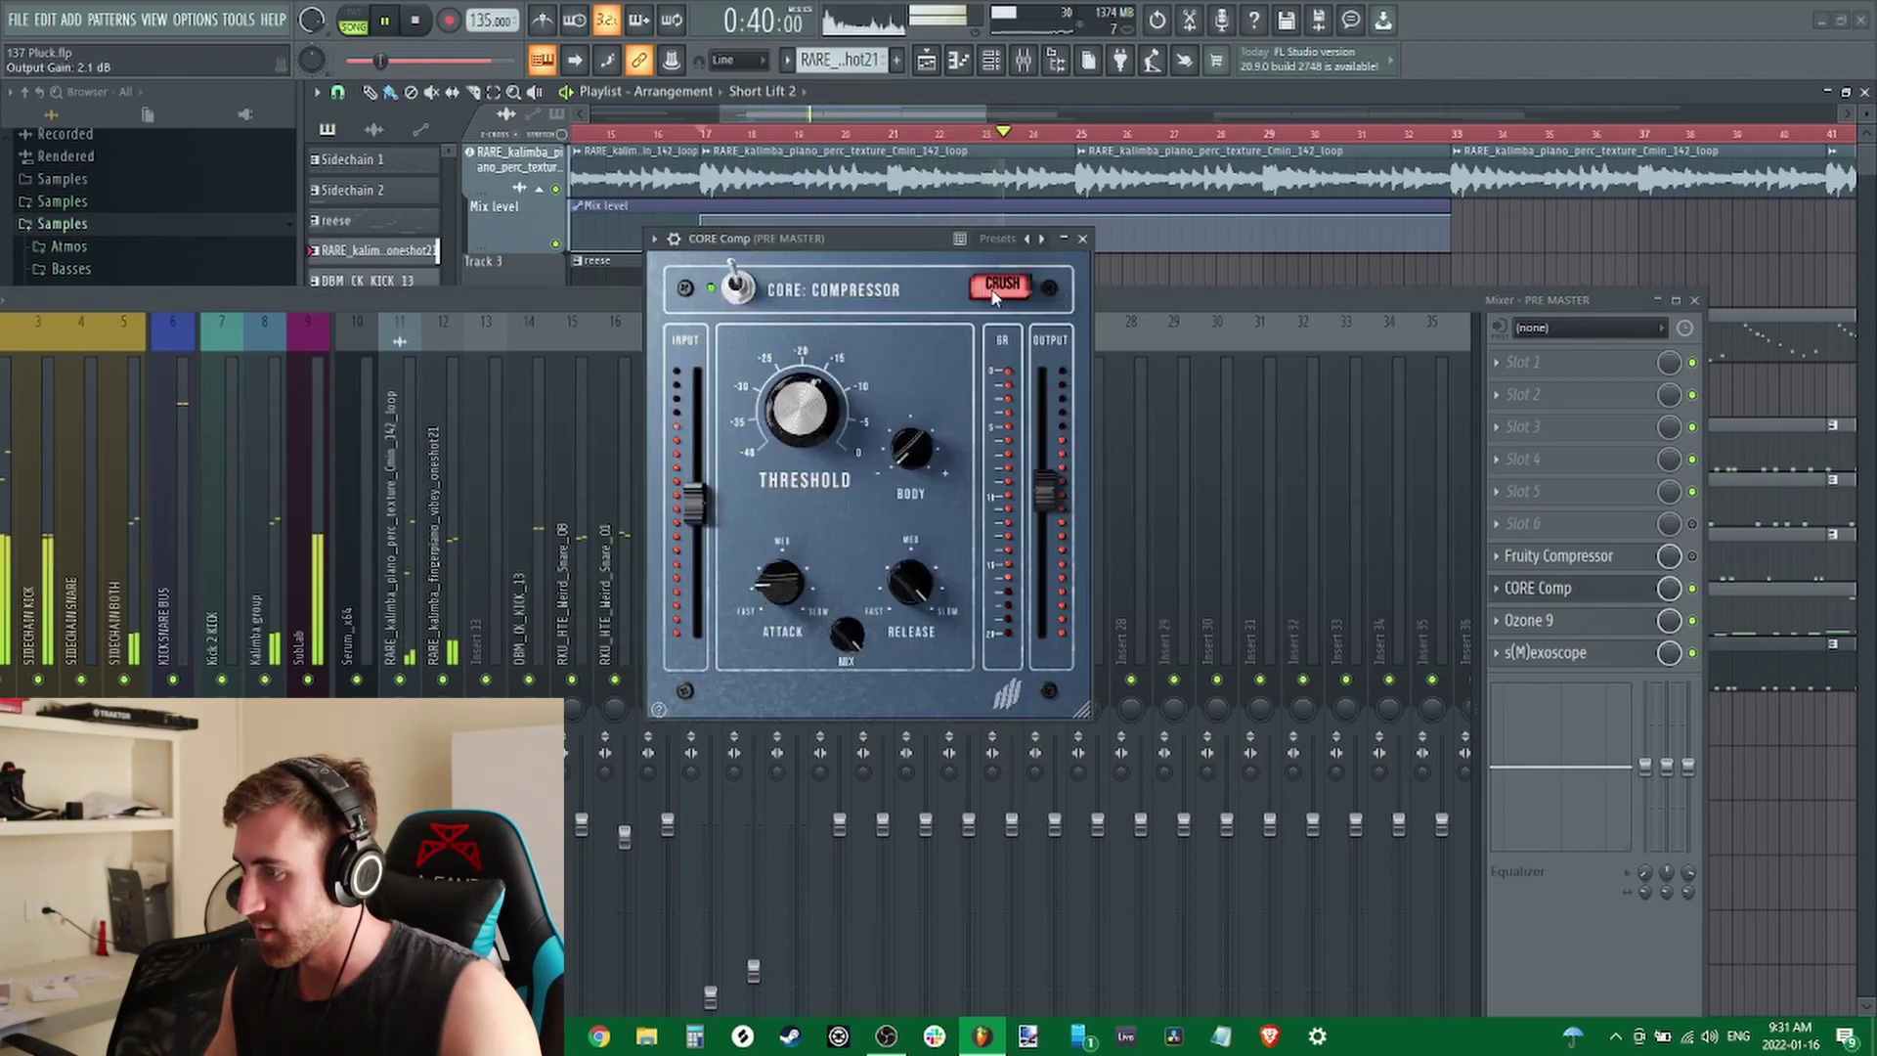
pyautogui.click(1692, 587)
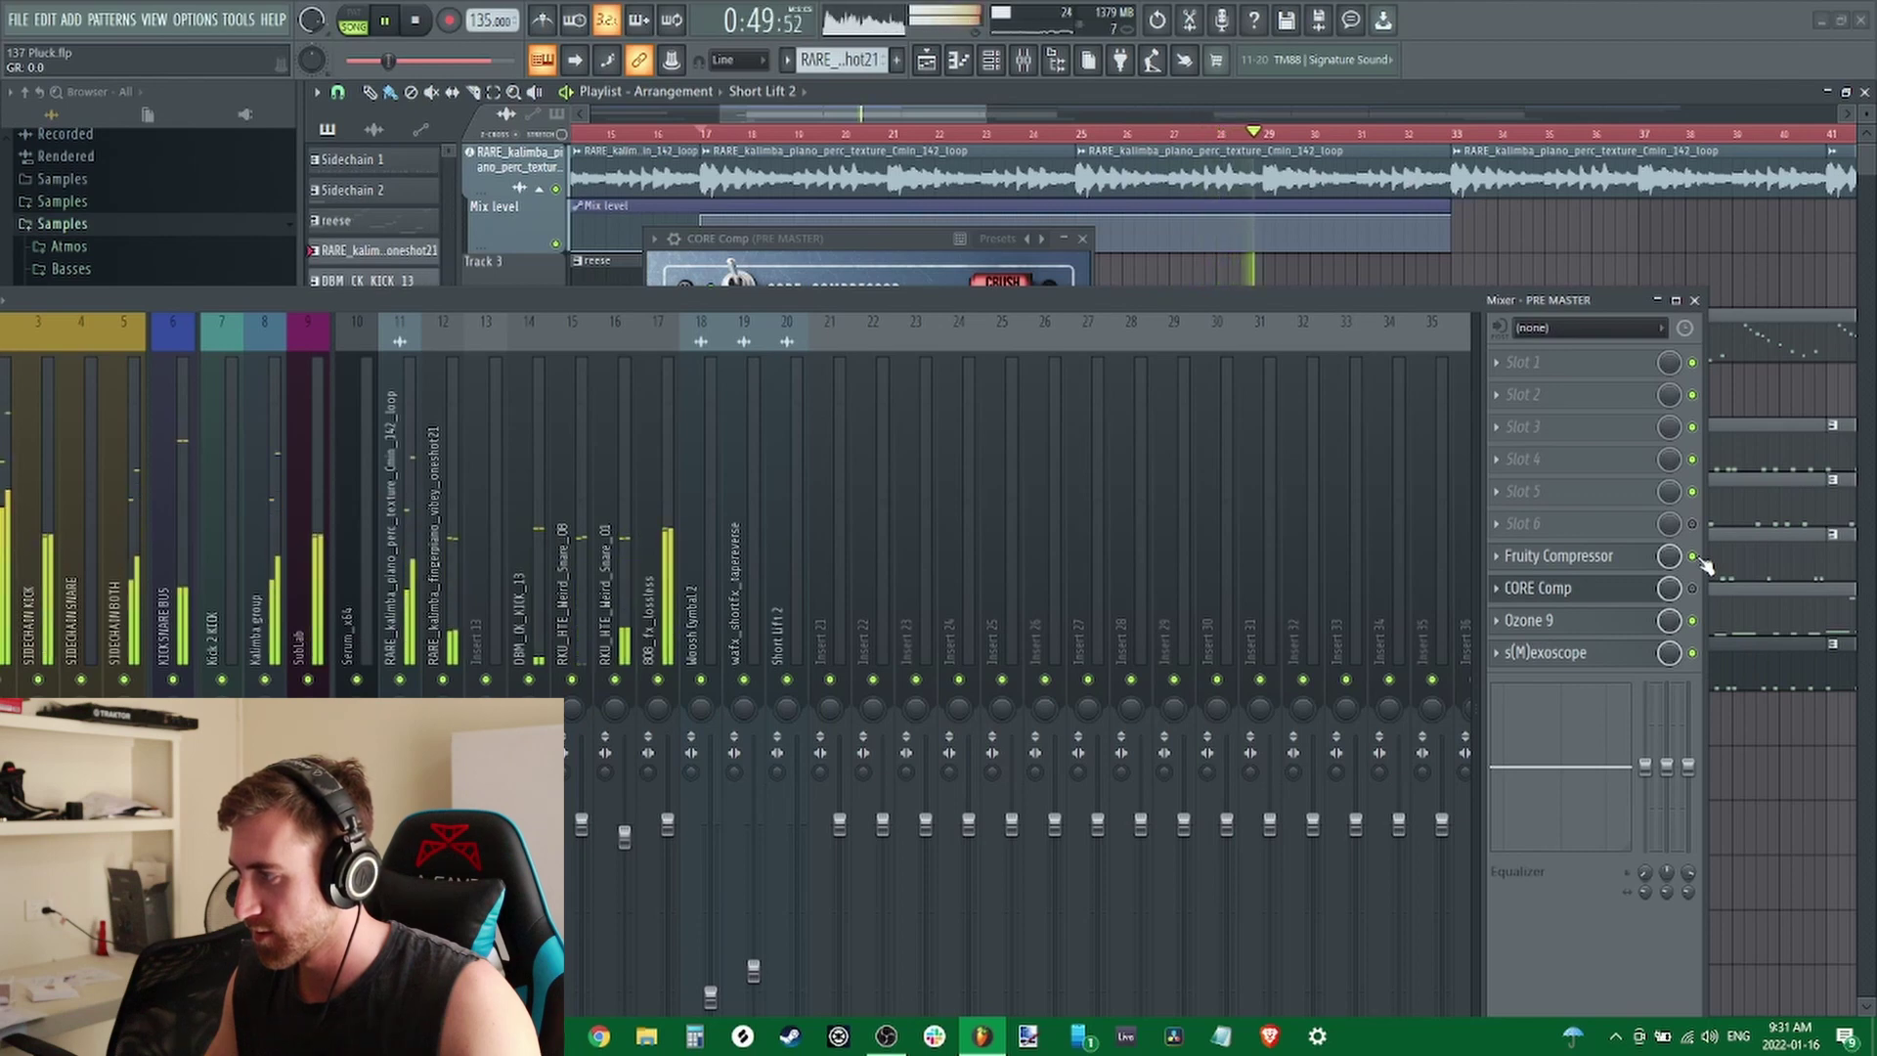
# Switch the master from Fruity Compressor to CORE Comp, then close the mixer and minimize CORE Comp
pyautogui.click(1692, 556)
pyautogui.click(1692, 588)
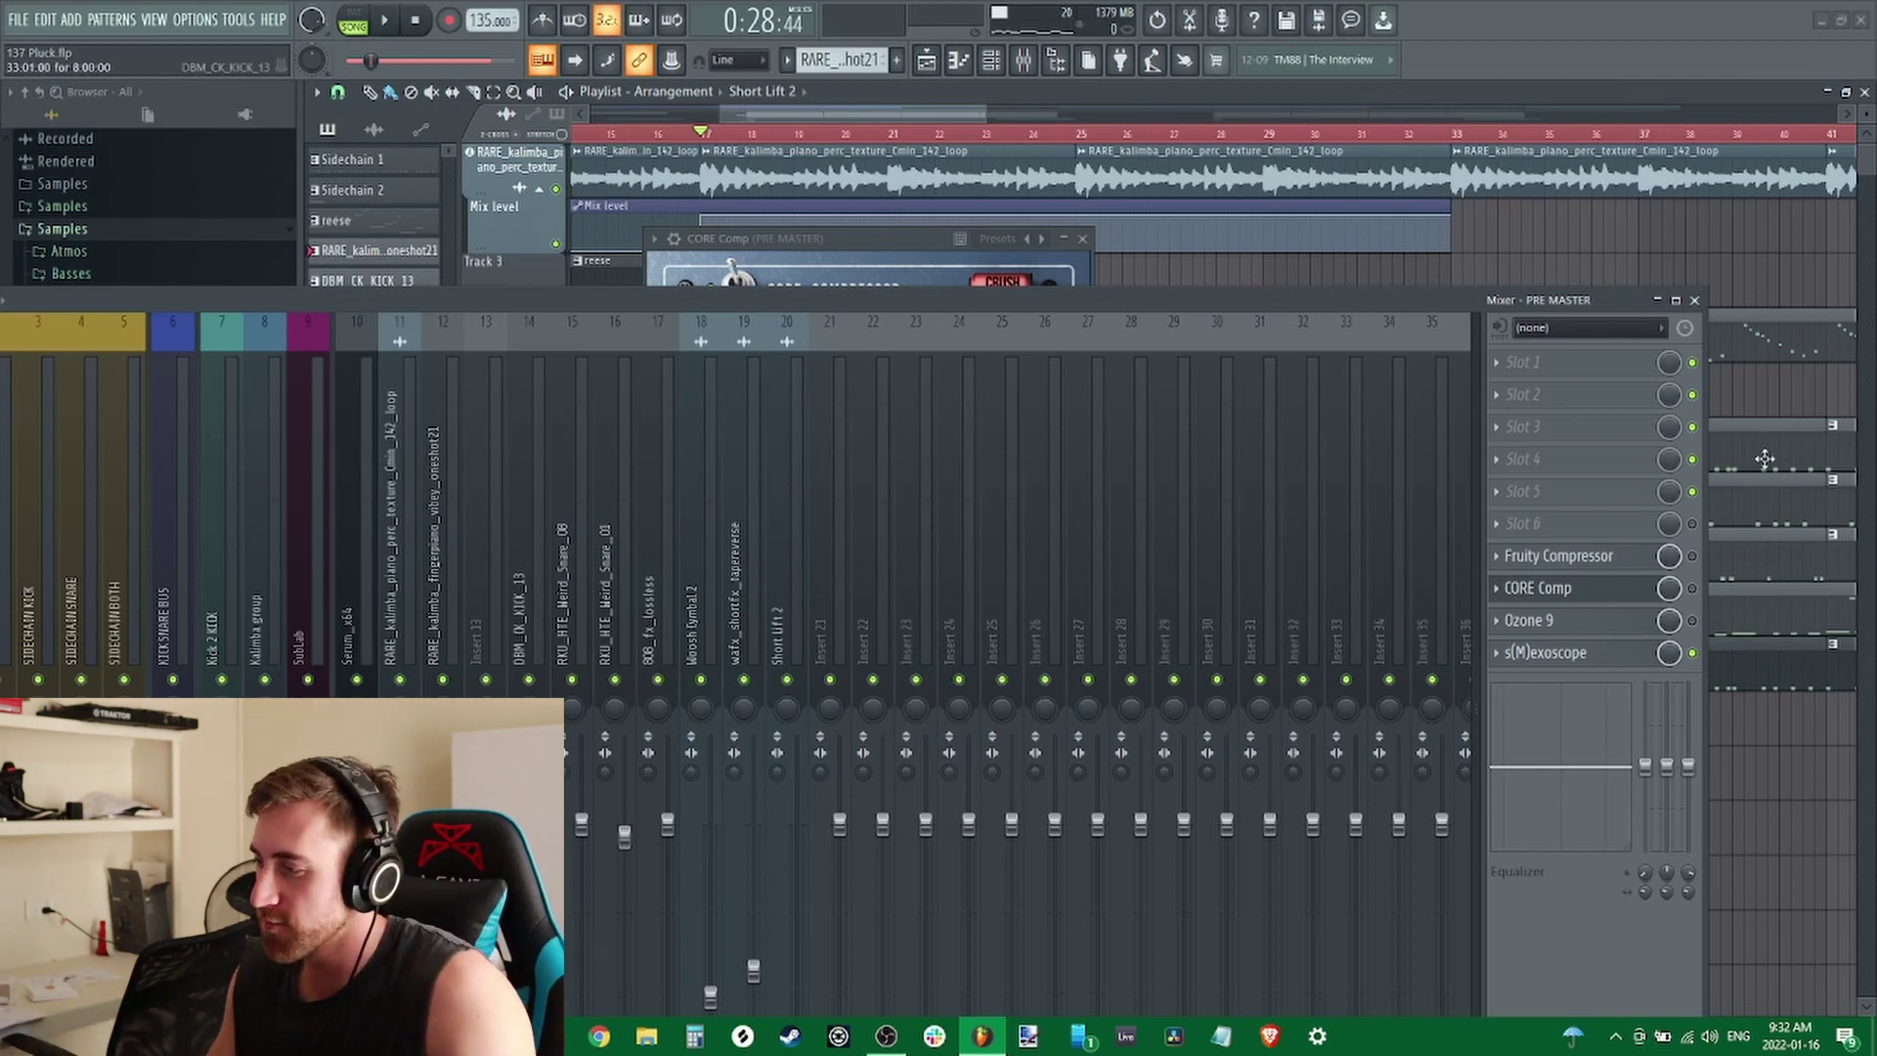
pyautogui.click(1573, 596)
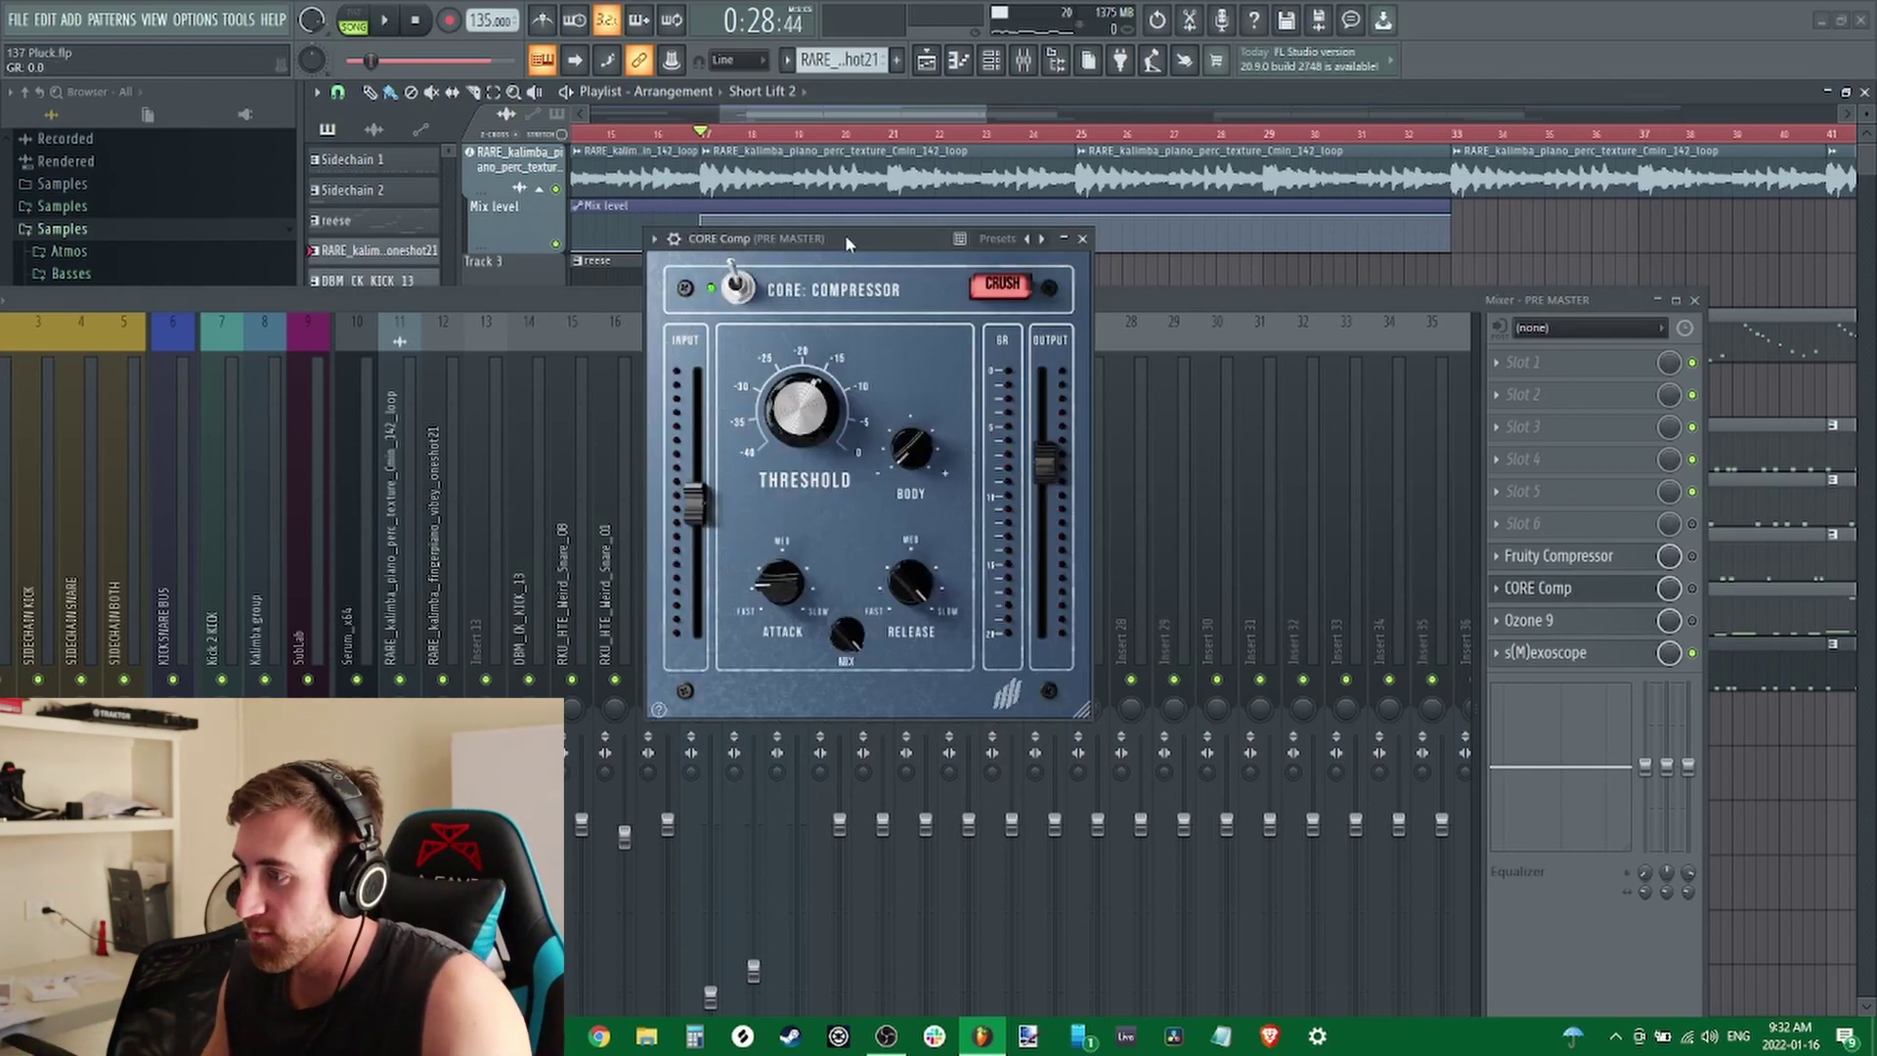
pyautogui.moveTo(845, 234); pyautogui.dragTo(780, 206)
pyautogui.click(1694, 301)
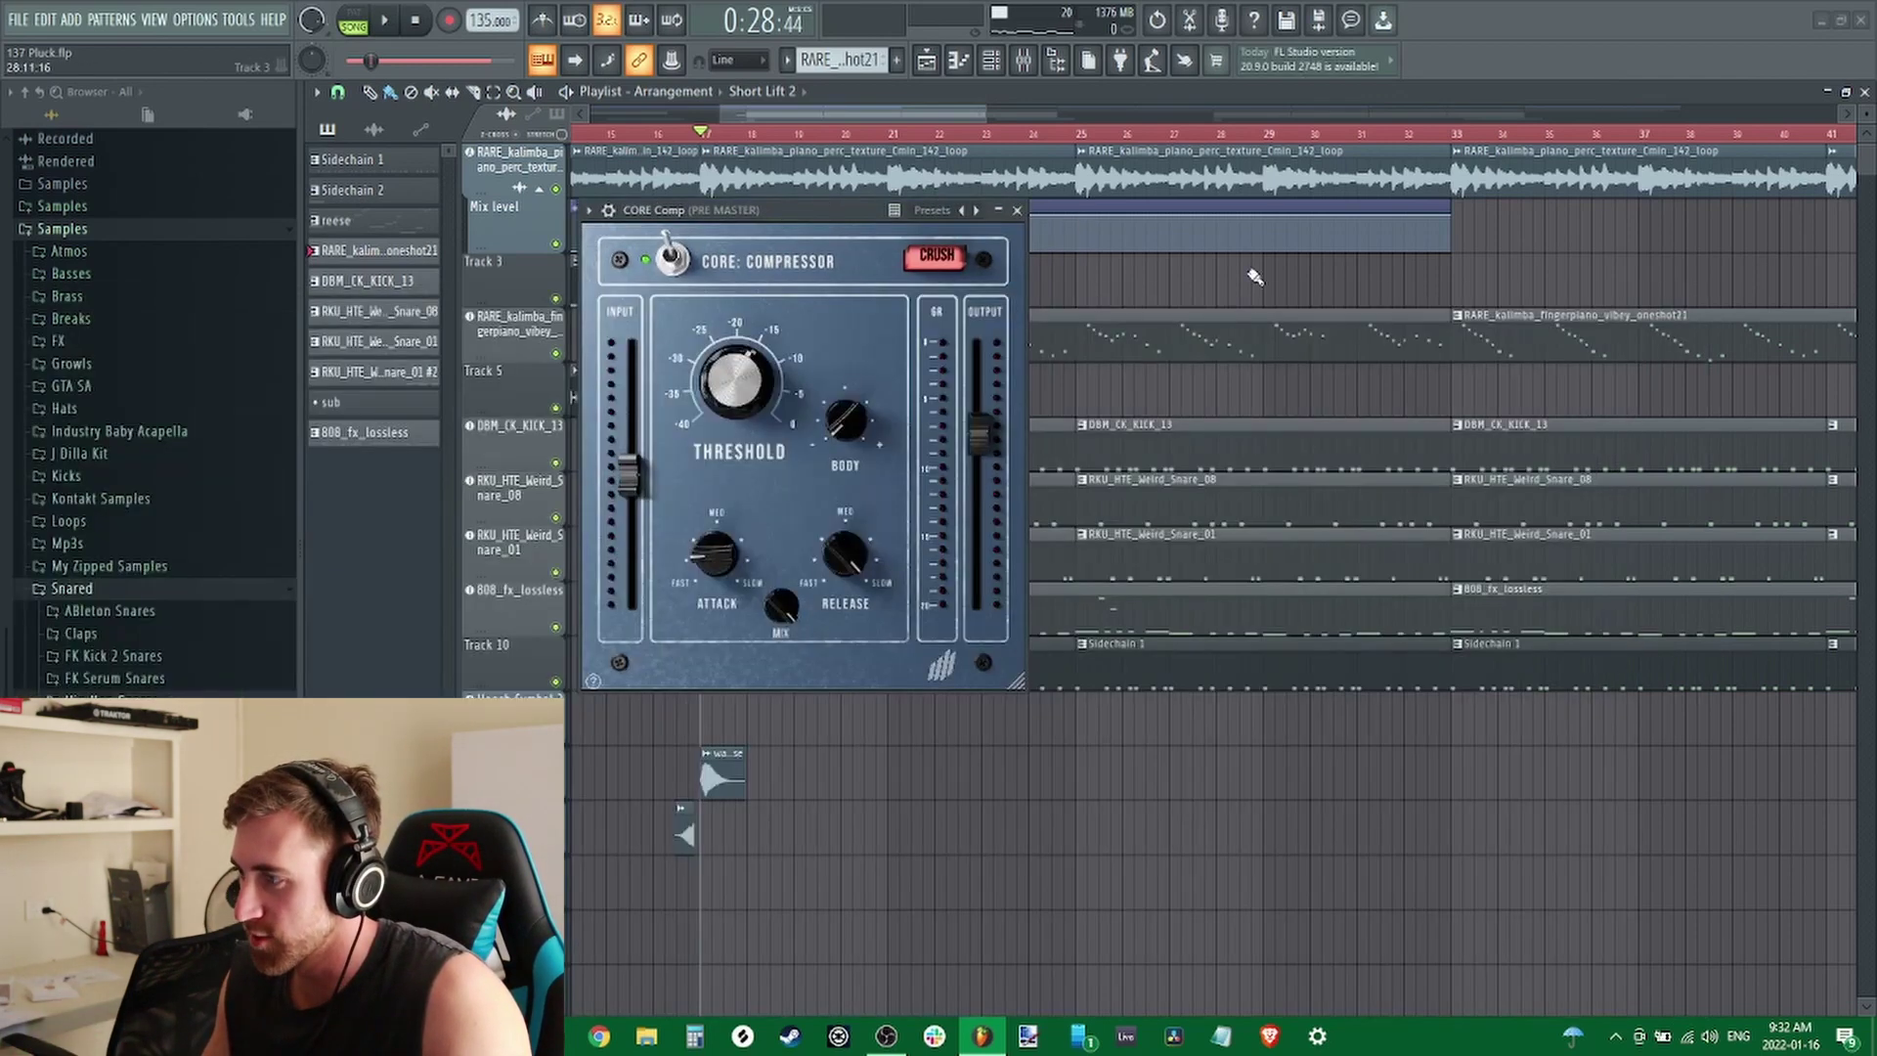
pyautogui.click(999, 212)
# Load the Can't Breathe Now project and audition the guitars from bar 9
pyautogui.click(19, 21)
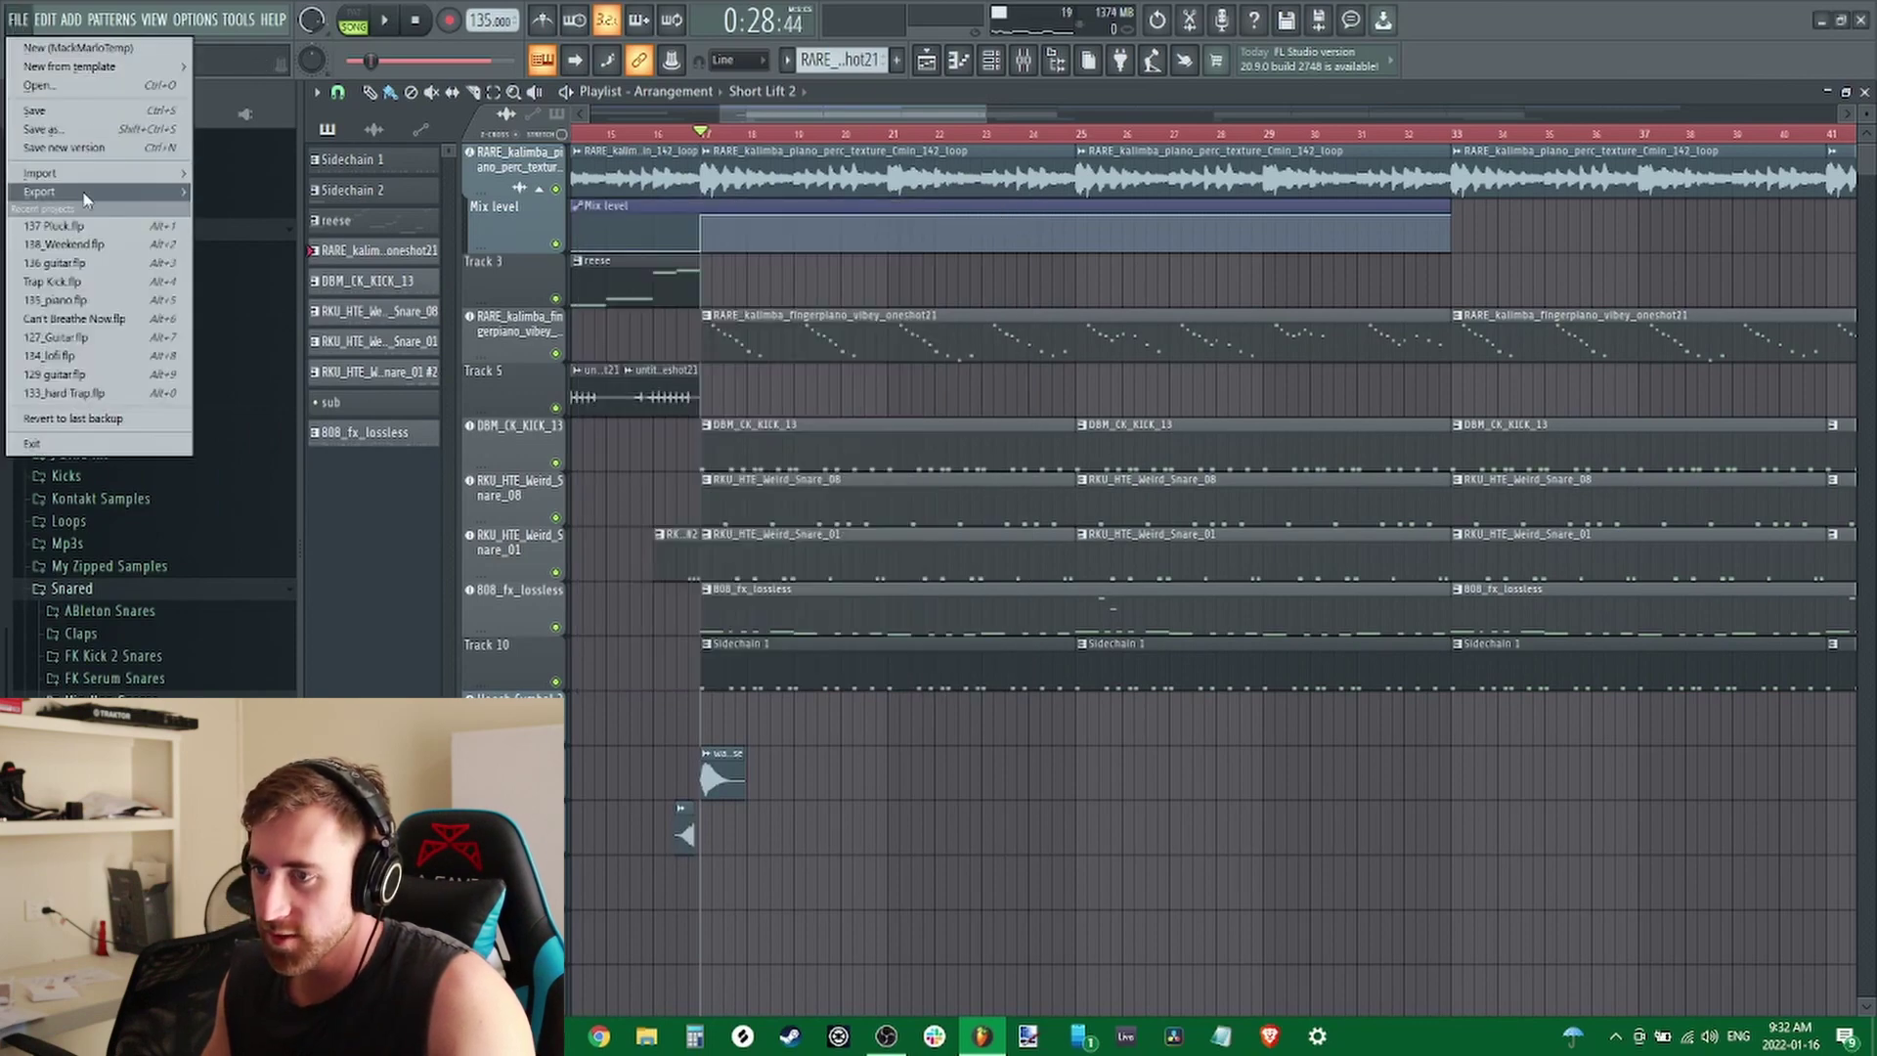
pyautogui.click(74, 319)
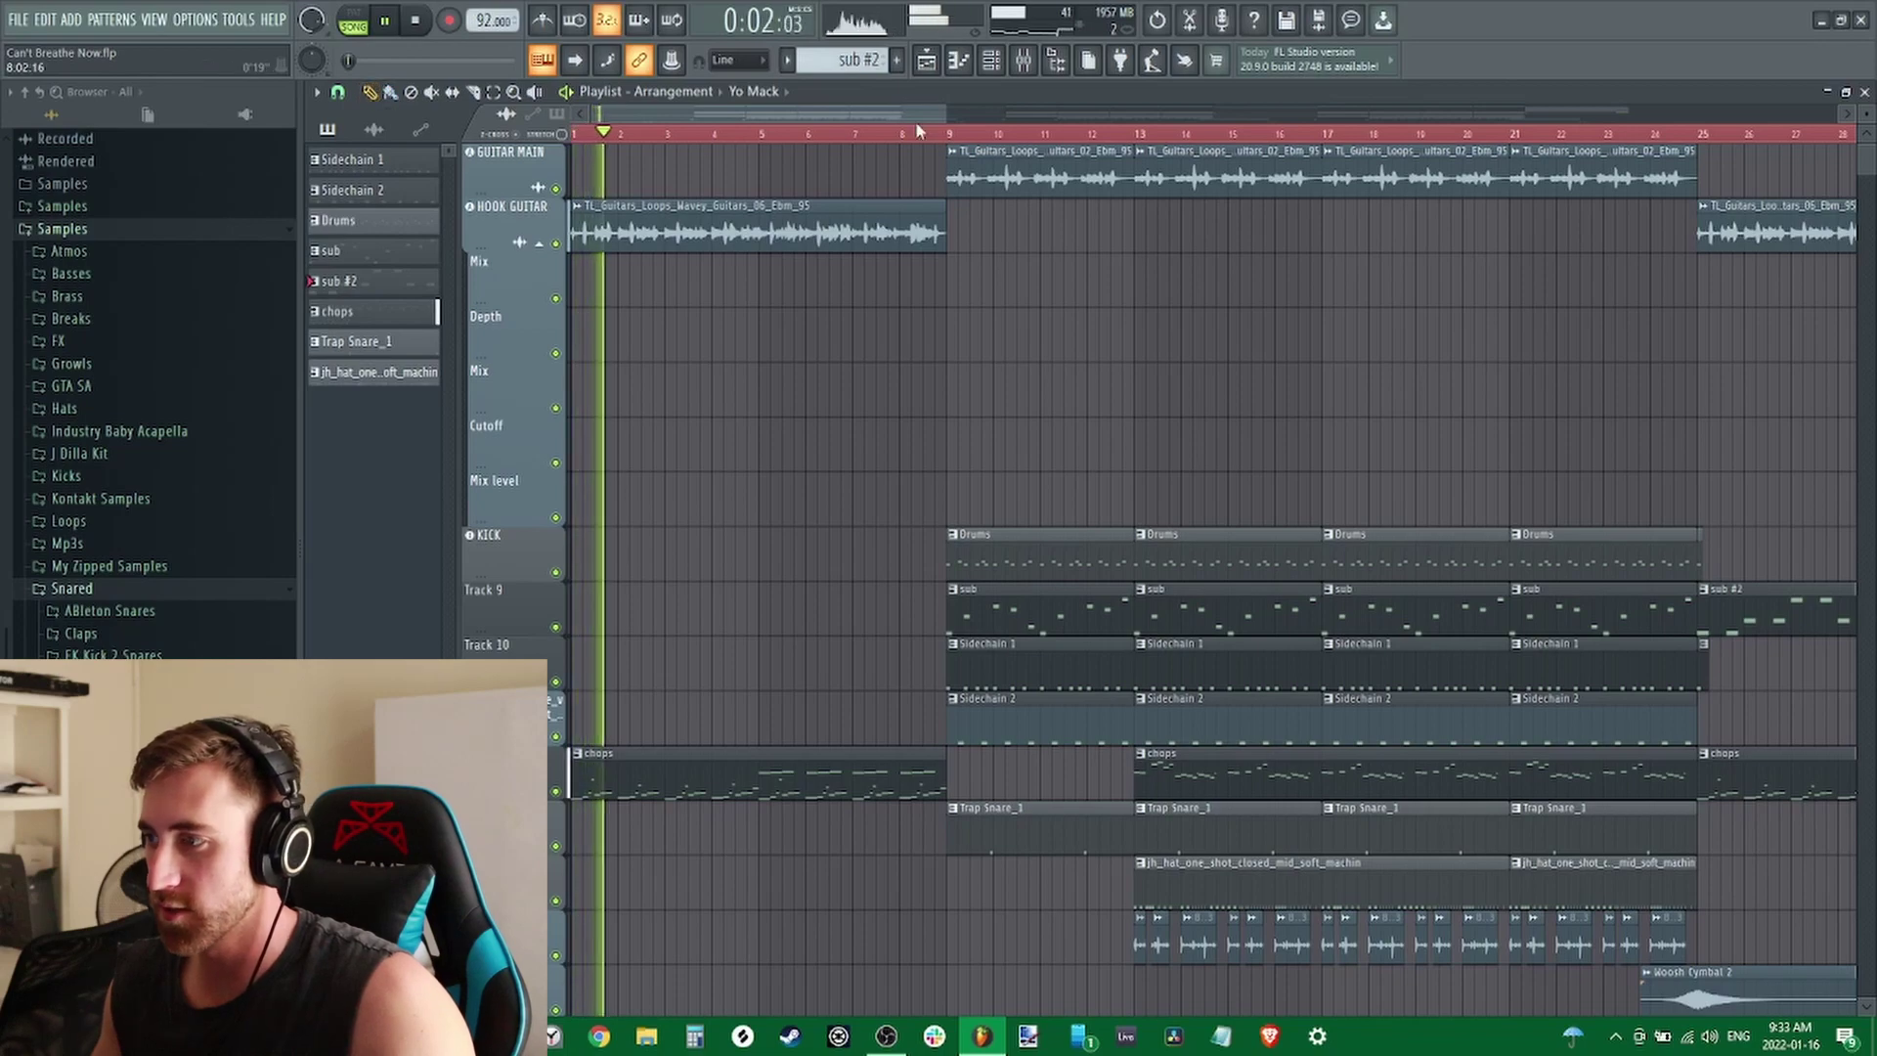
pyautogui.click(950, 132)
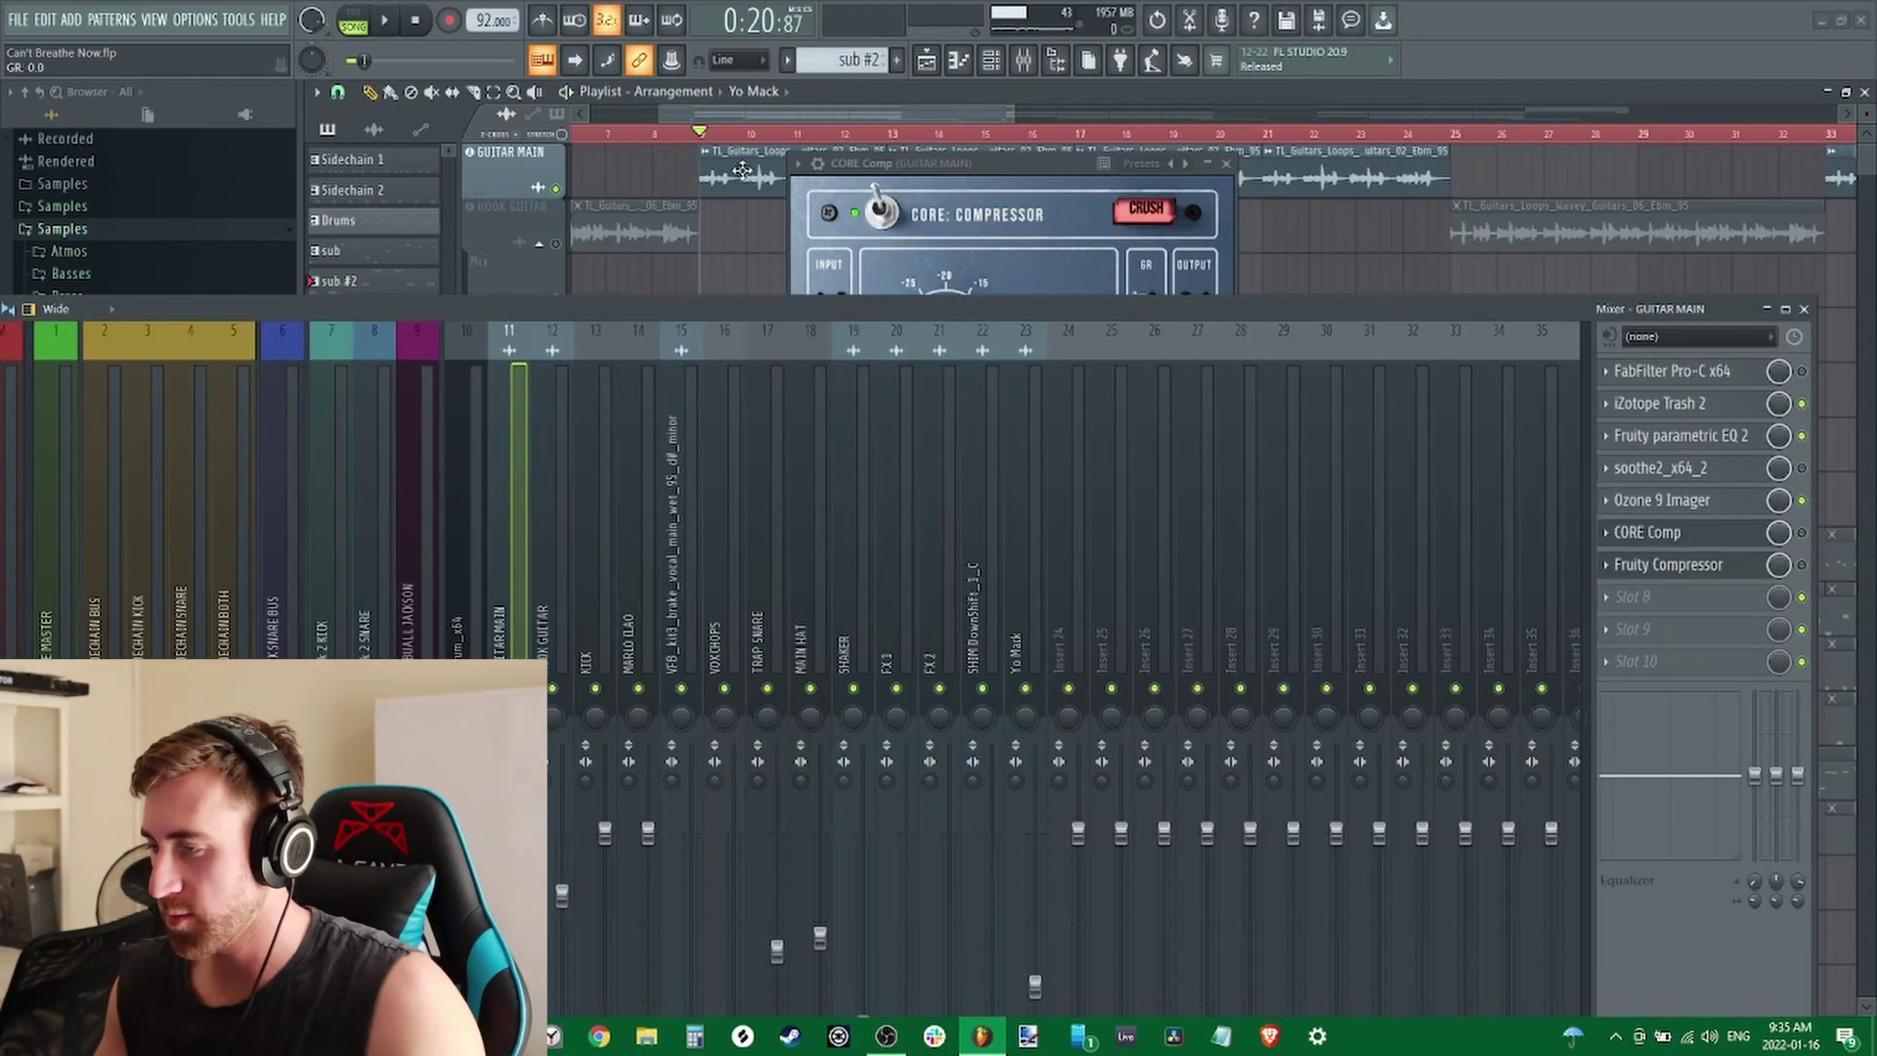
pyautogui.press('space')
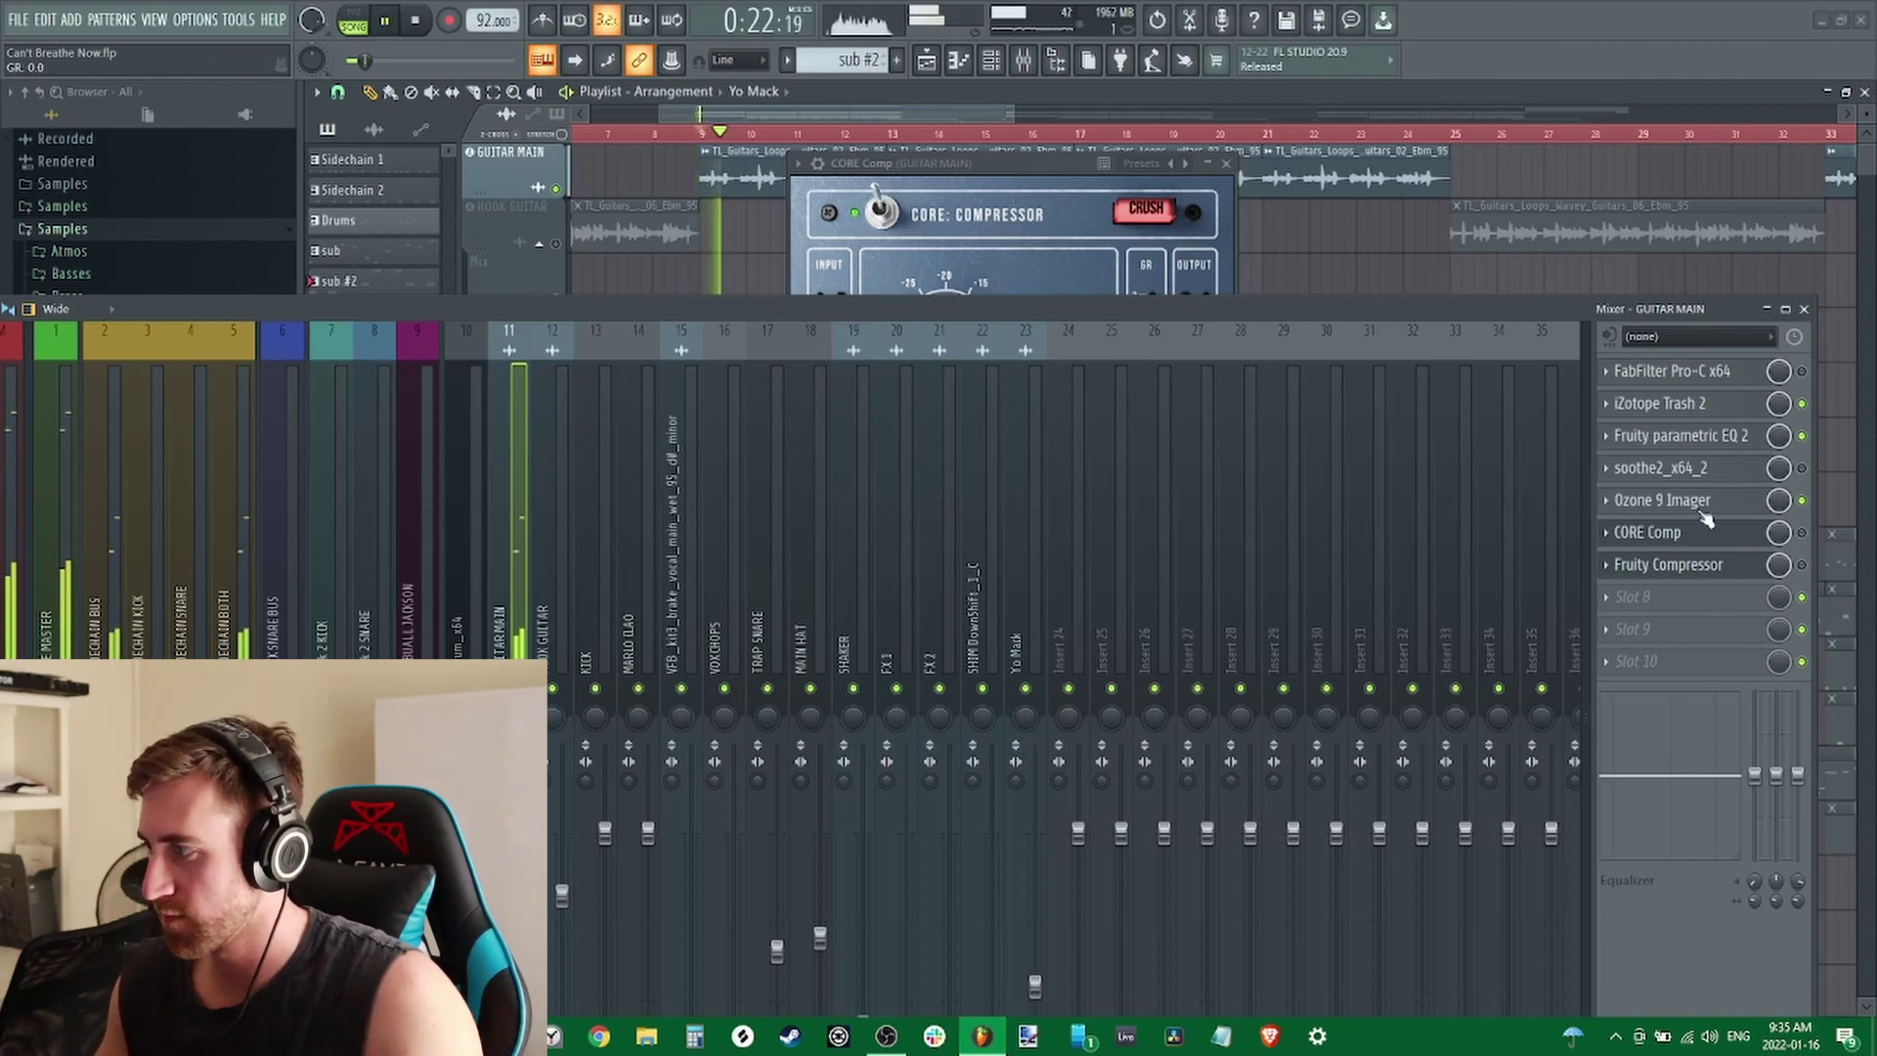
pyautogui.press('space')
pyautogui.press('space')
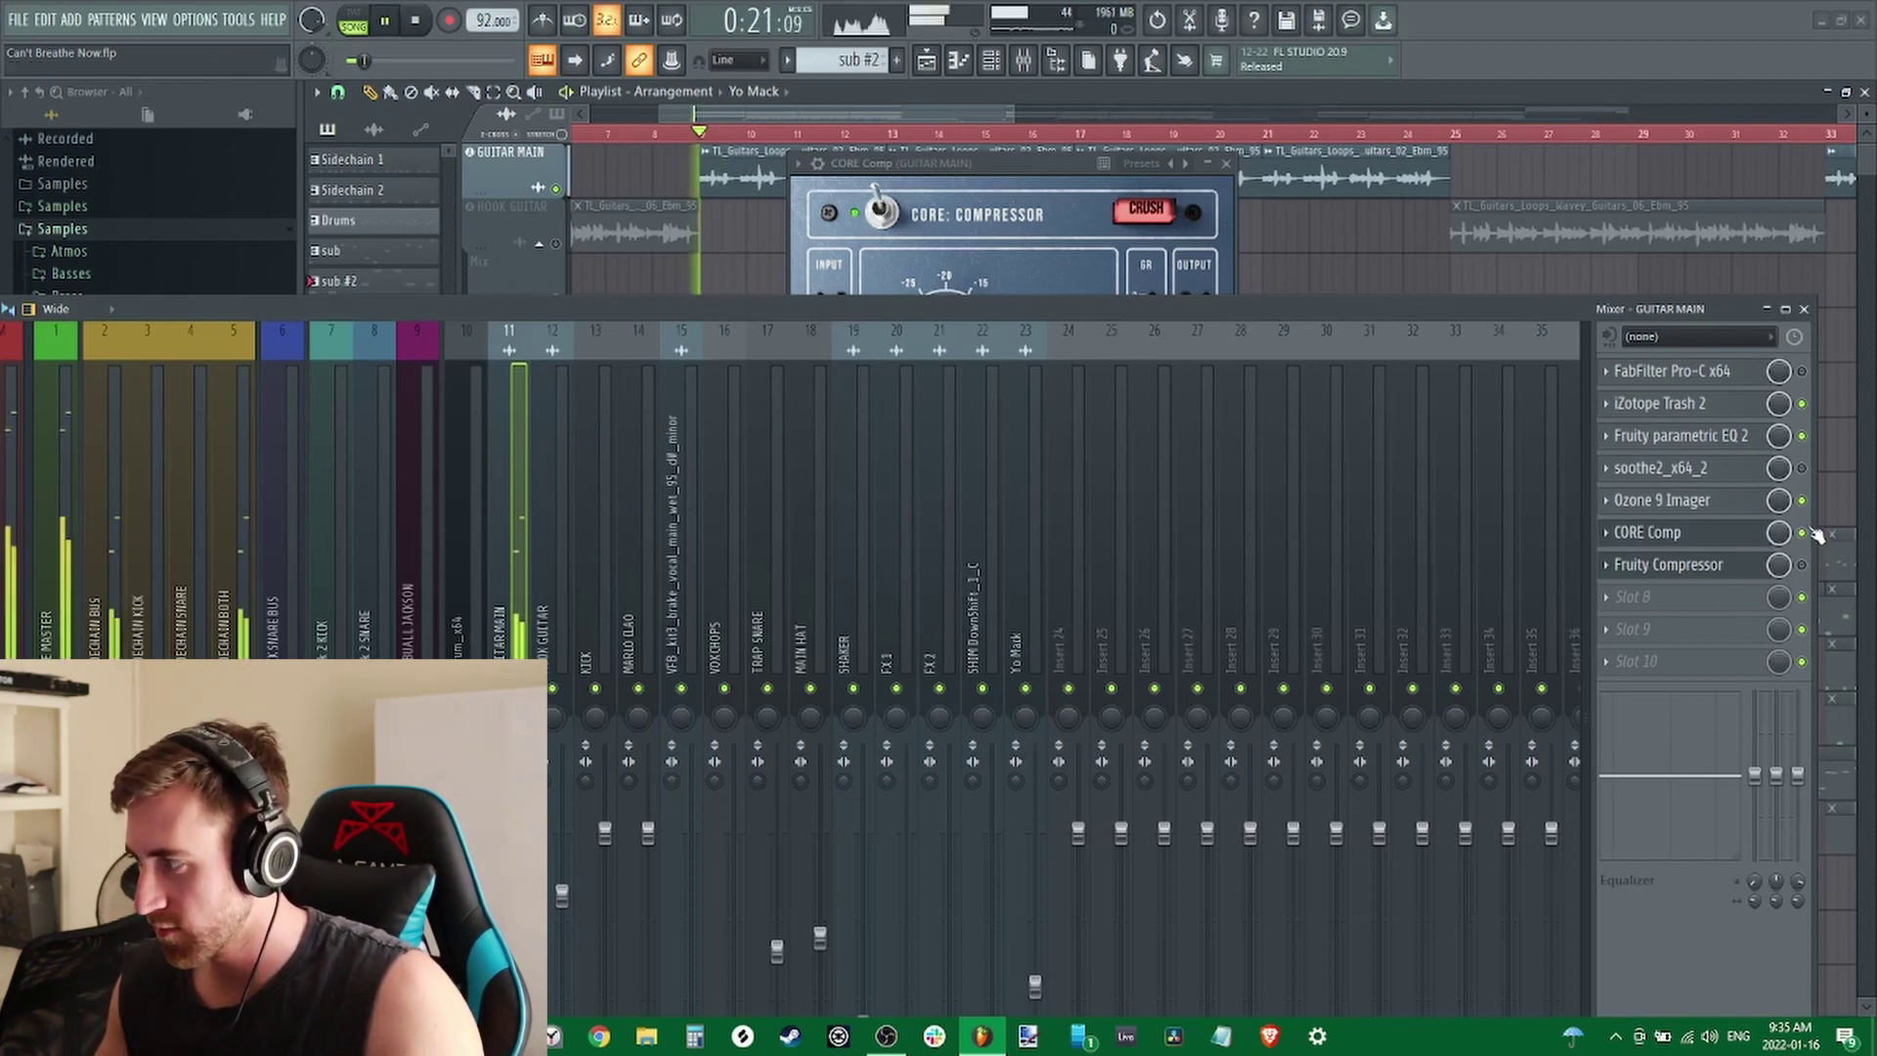
# A/B Fruity Compressor against CORE Comp on GUITAR MAIN, leaving Fruity Compressor active
pyautogui.press('space')
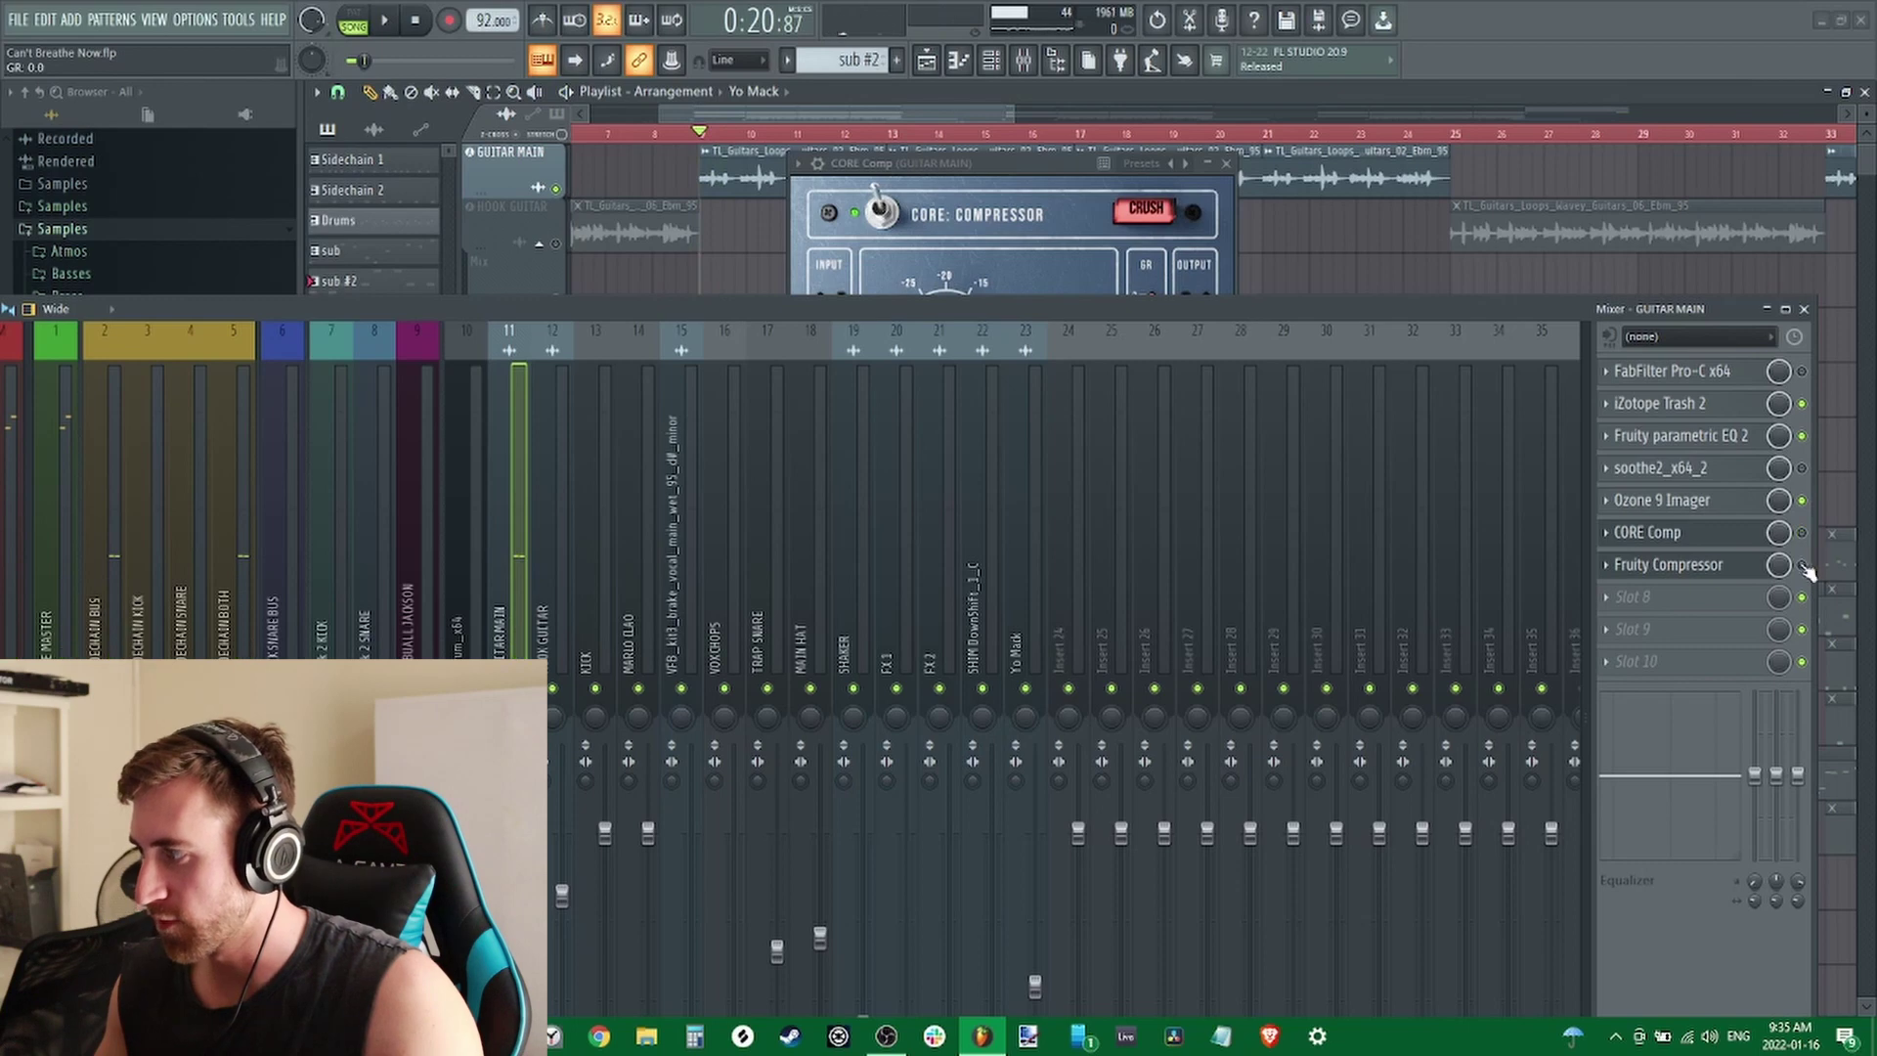
pyautogui.click(1801, 565)
pyautogui.press('space')
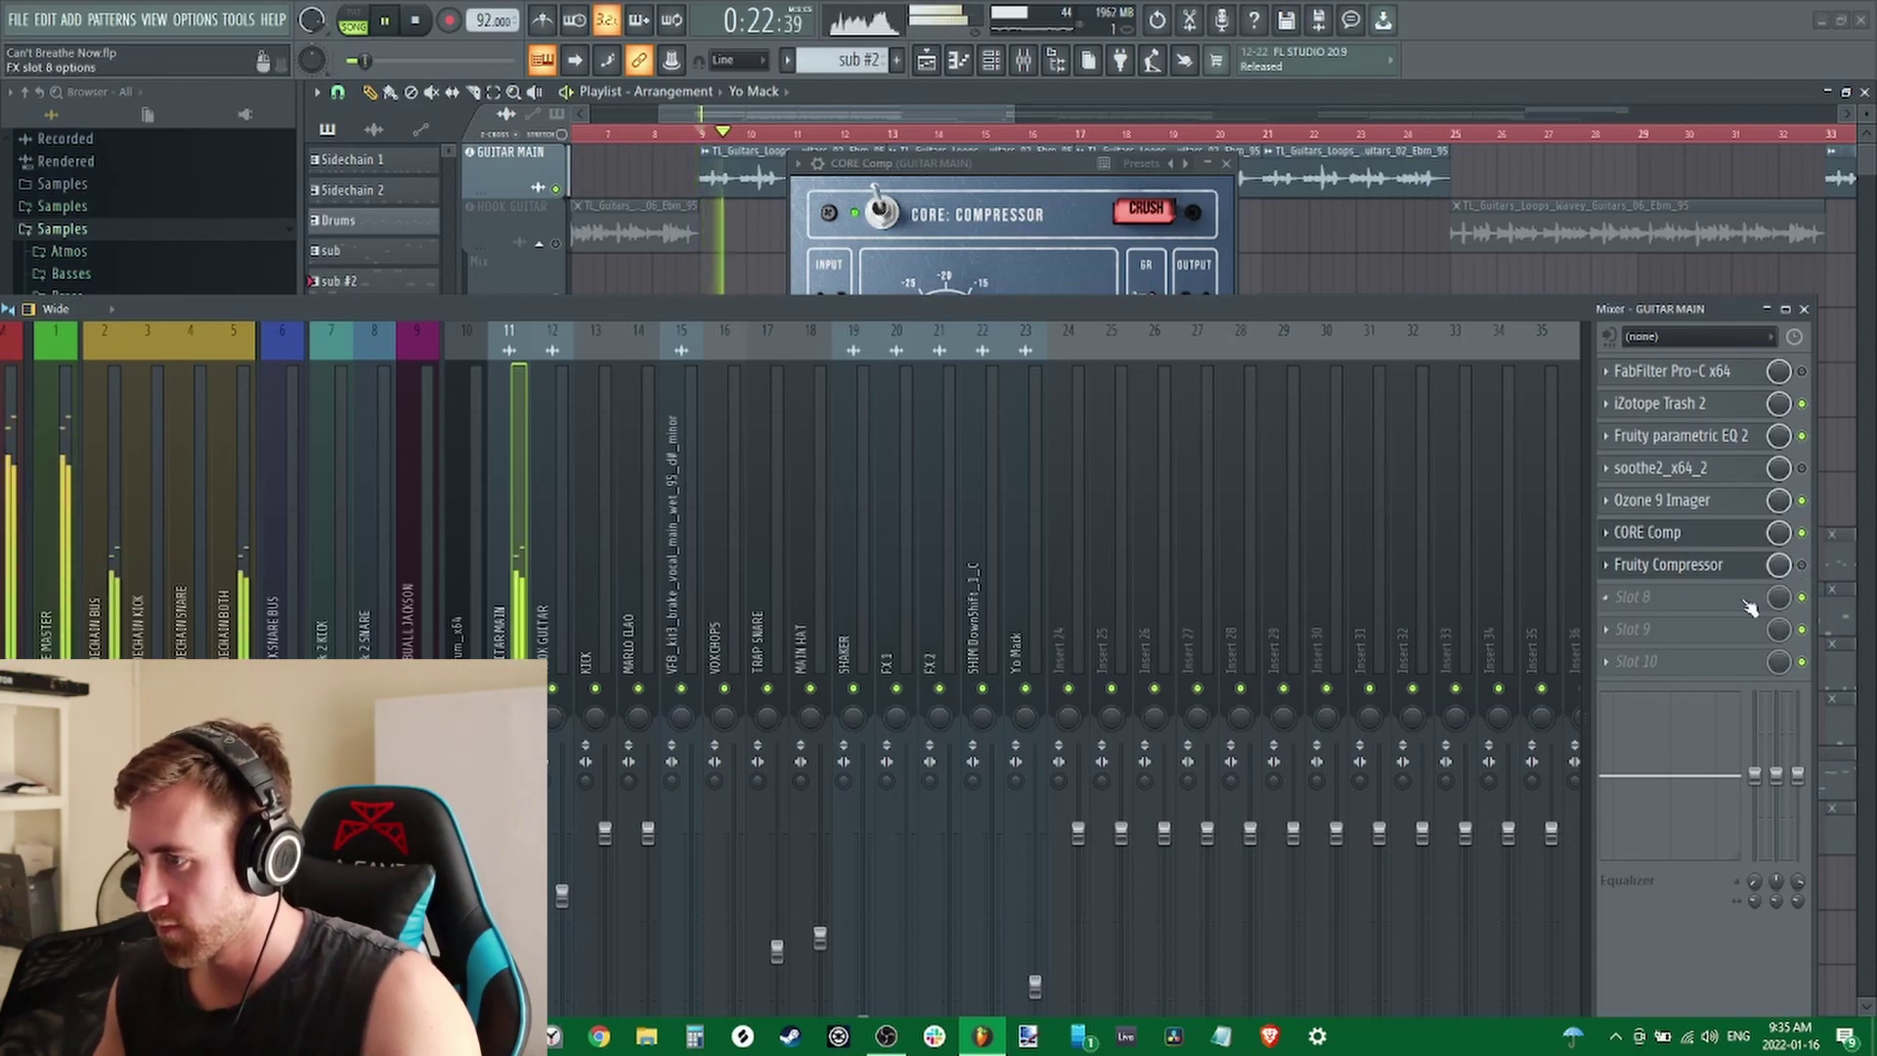
pyautogui.click(1801, 565)
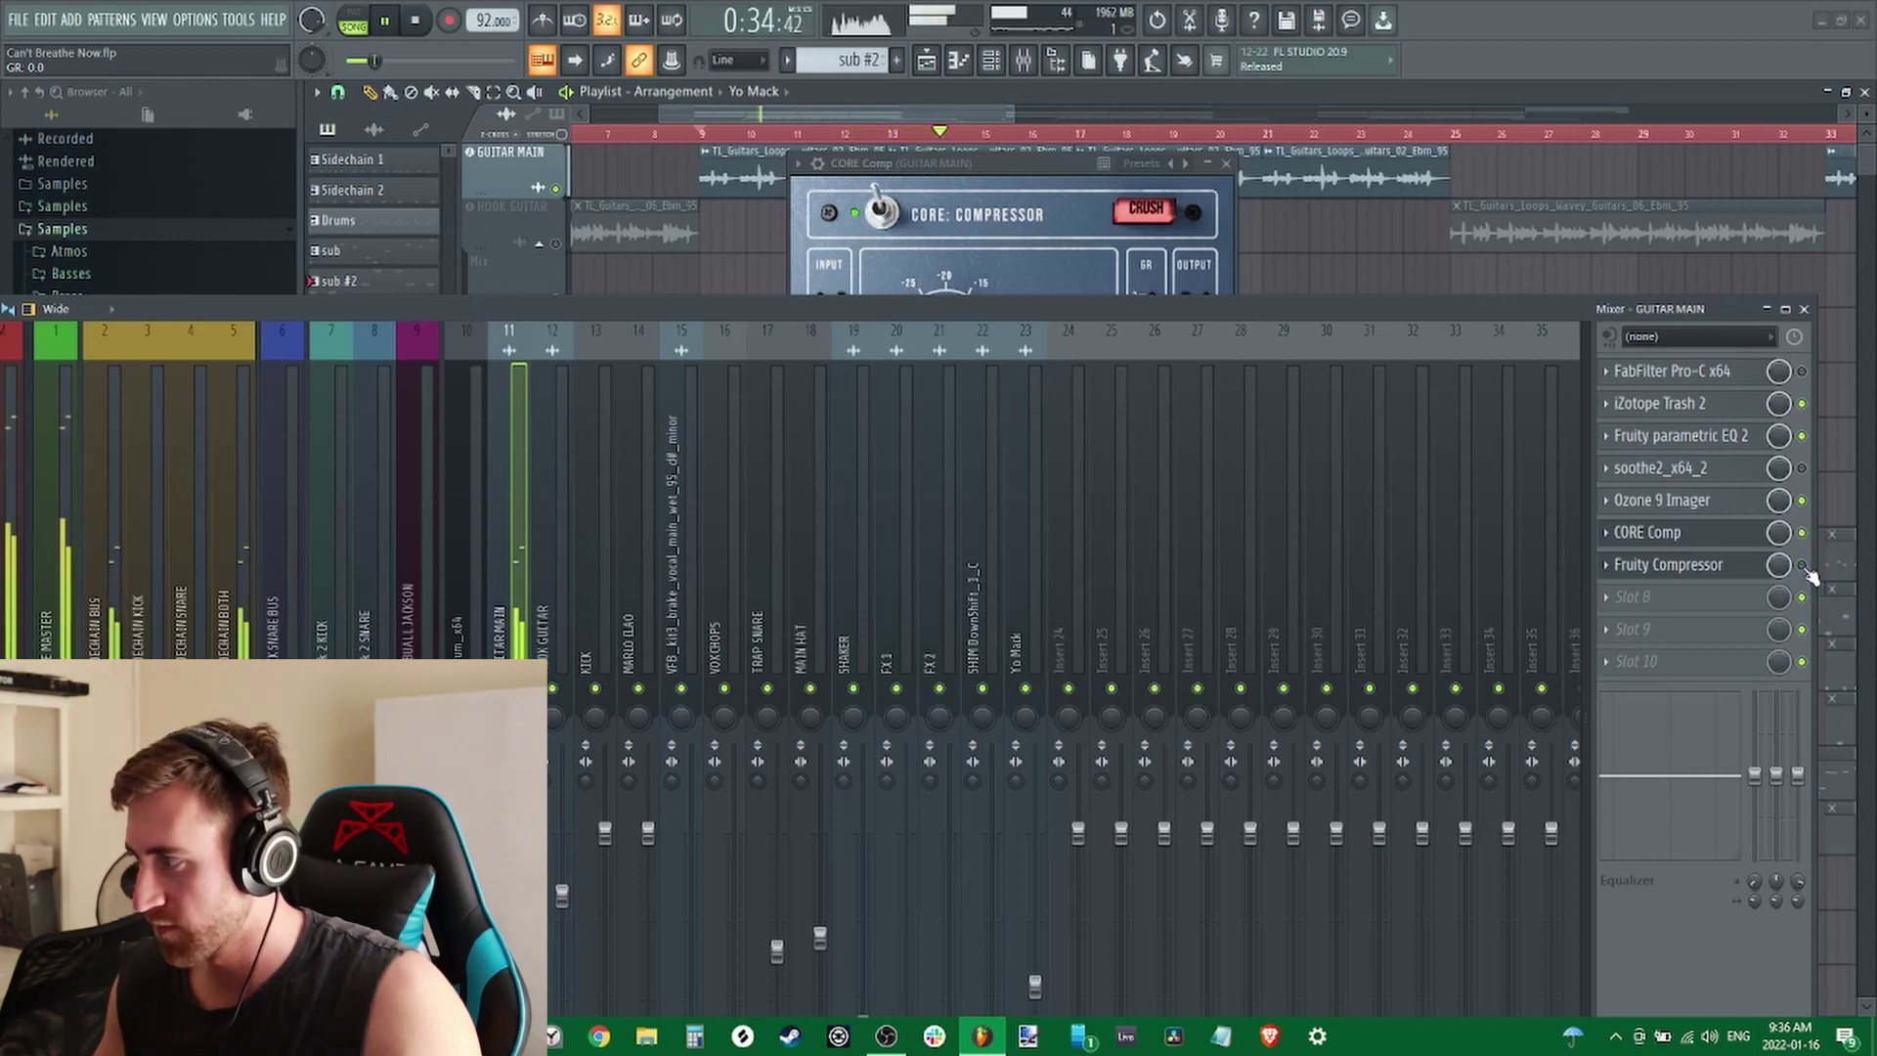
pyautogui.click(1801, 564)
pyautogui.click(1802, 532)
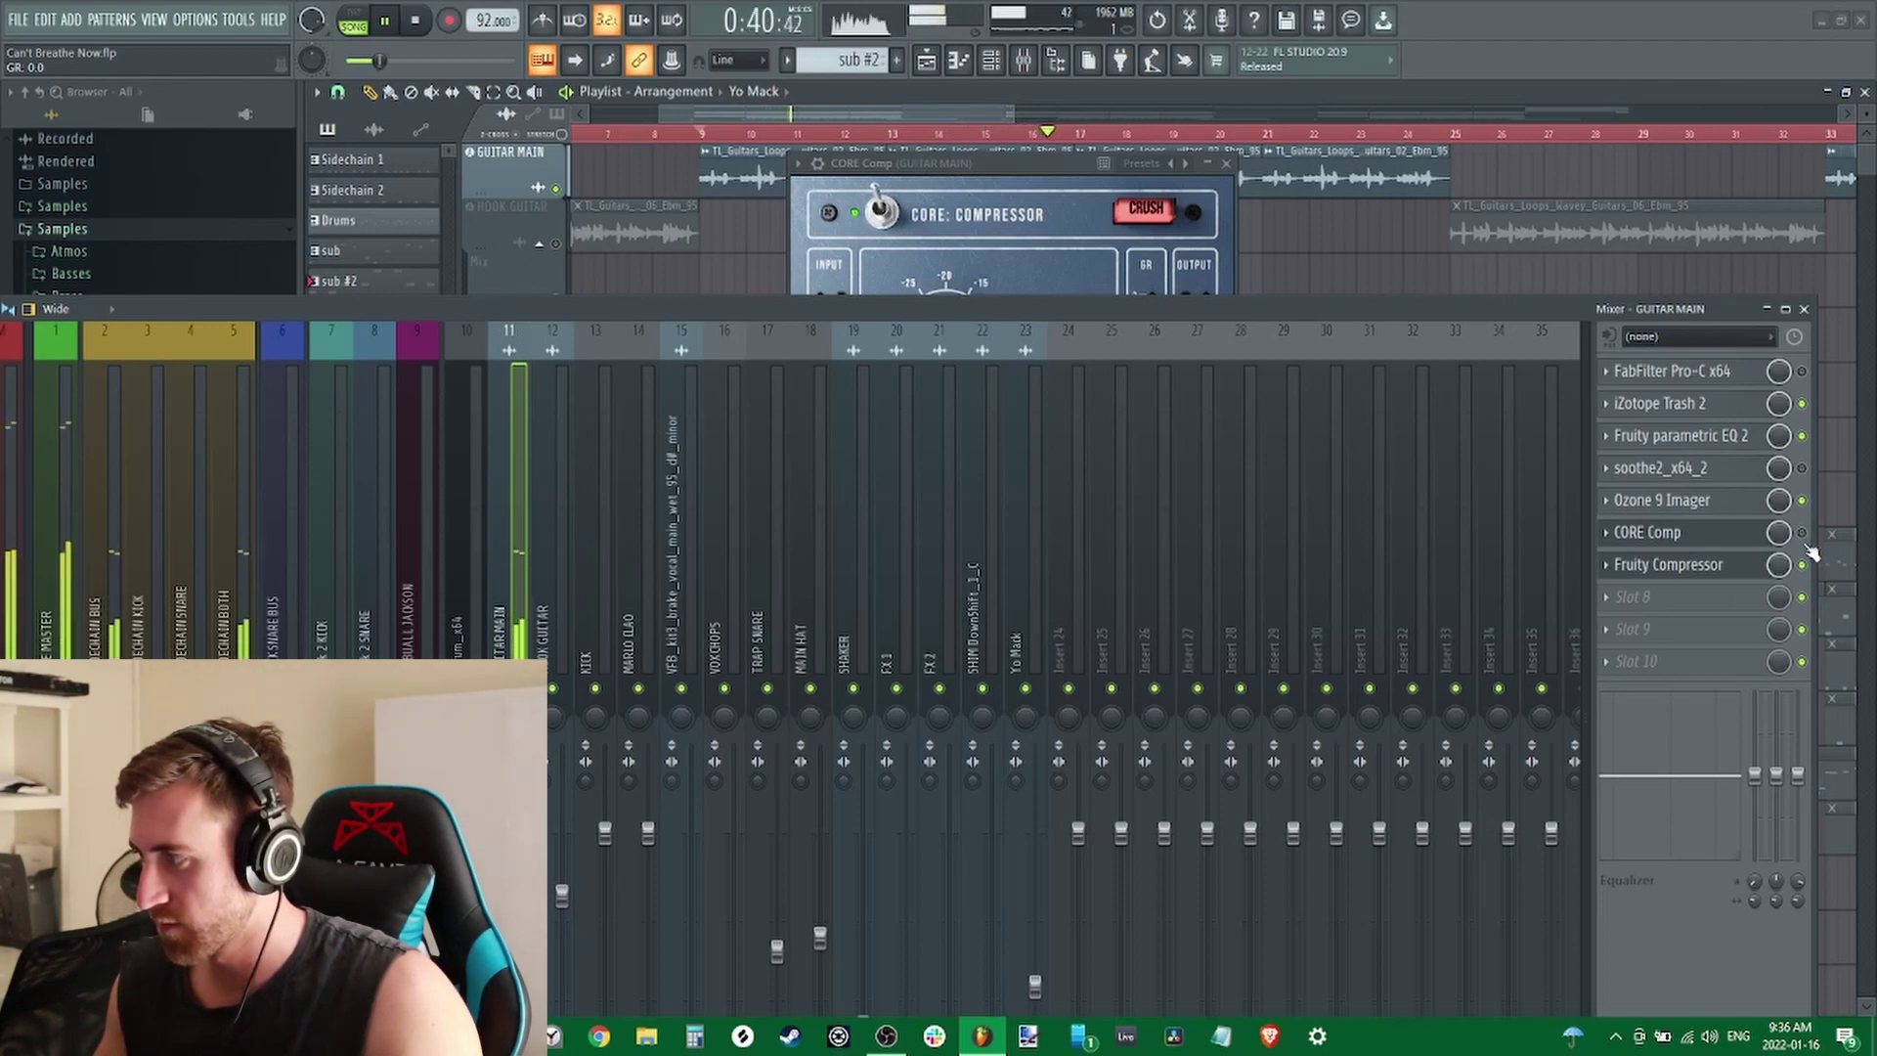
pyautogui.click(1741, 583)
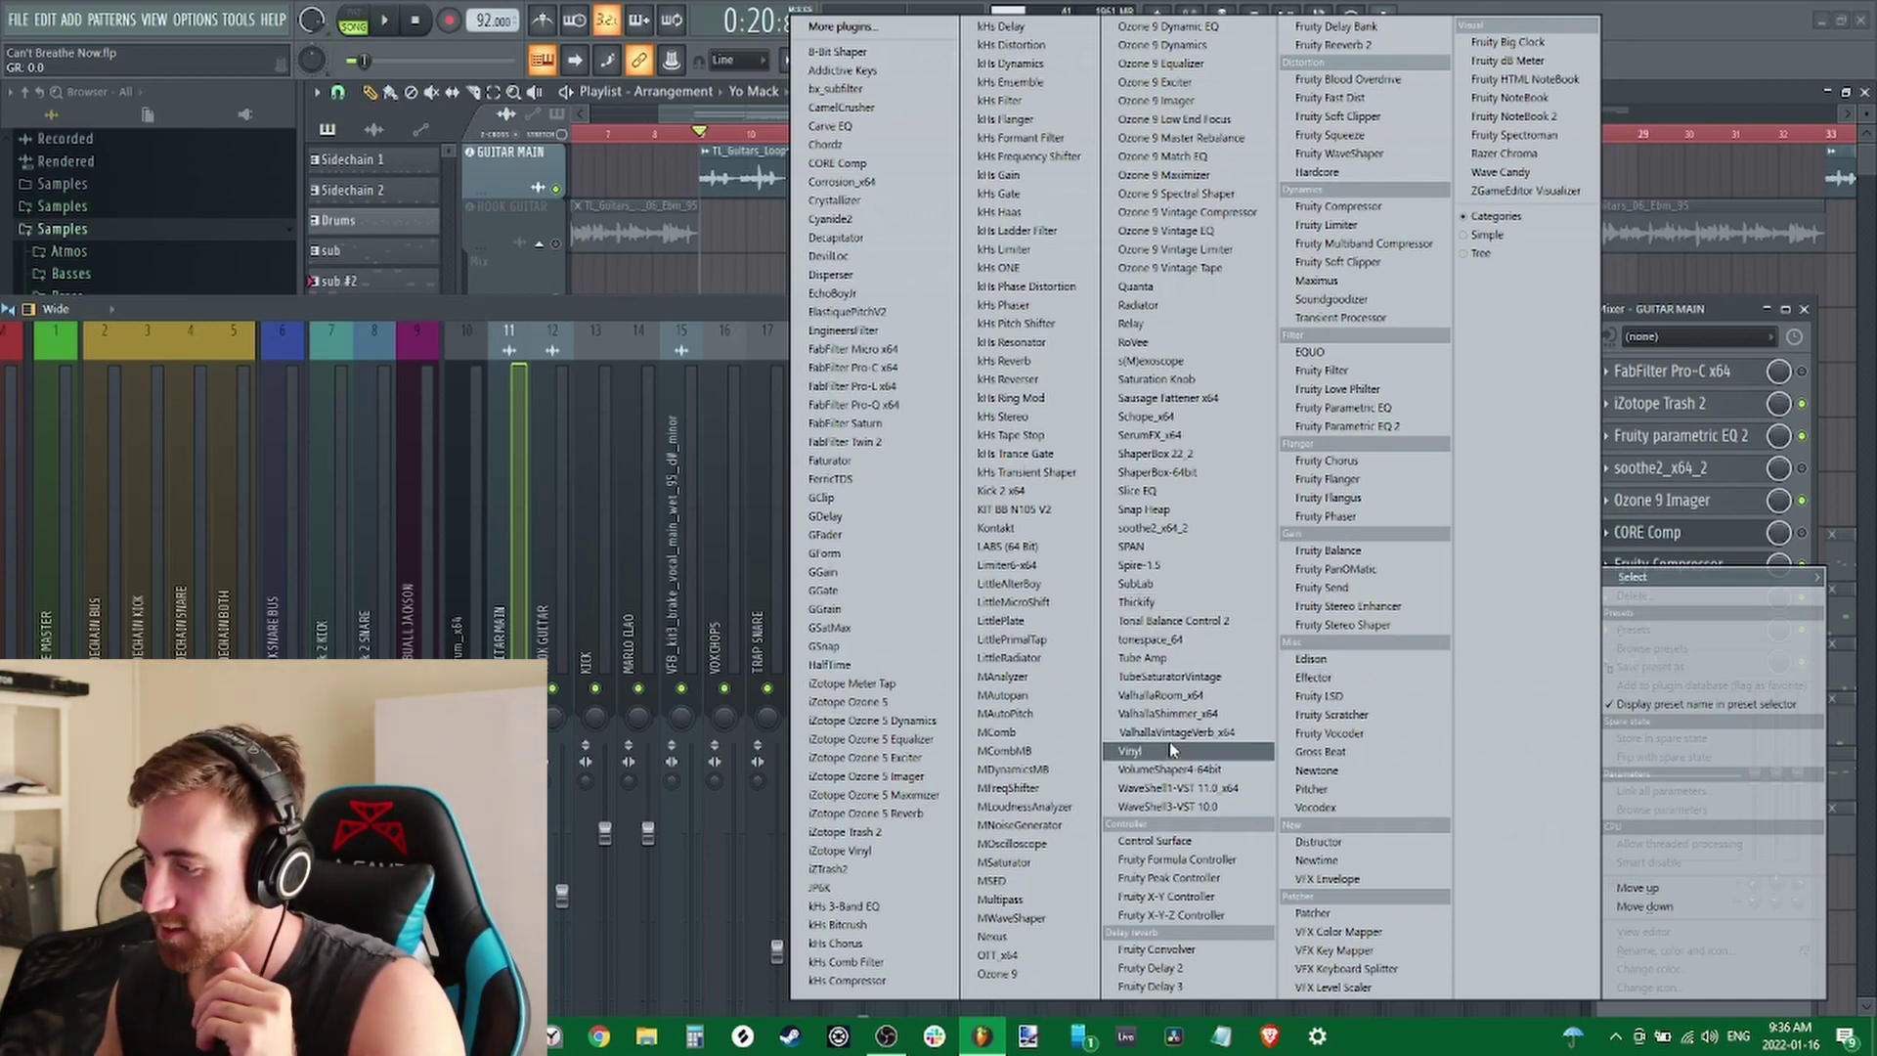
# Insert s(M)exoscope into GUITAR MAIN's empty slot, move its window lower and play to watch the waveform
pyautogui.click(1163, 361)
pyautogui.moveTo(629, 288); pyautogui.dragTo(673, 552)
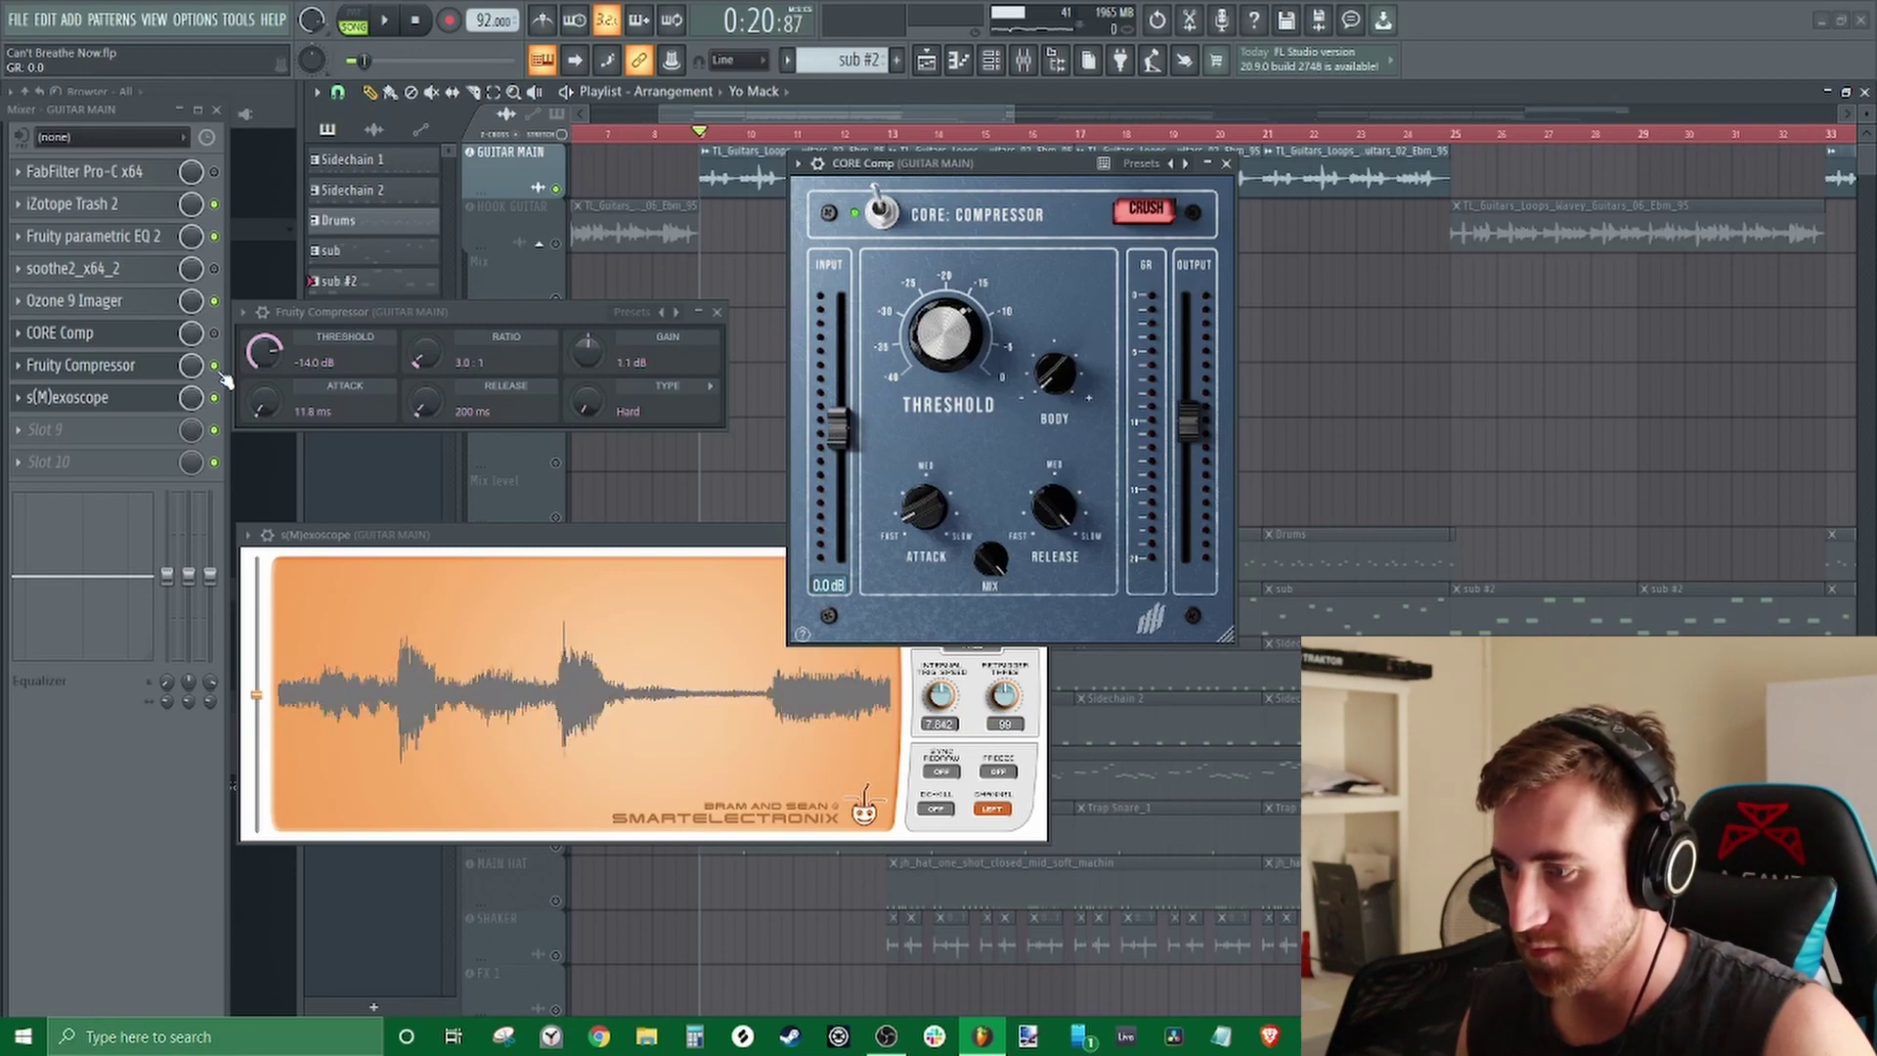
pyautogui.press('space')
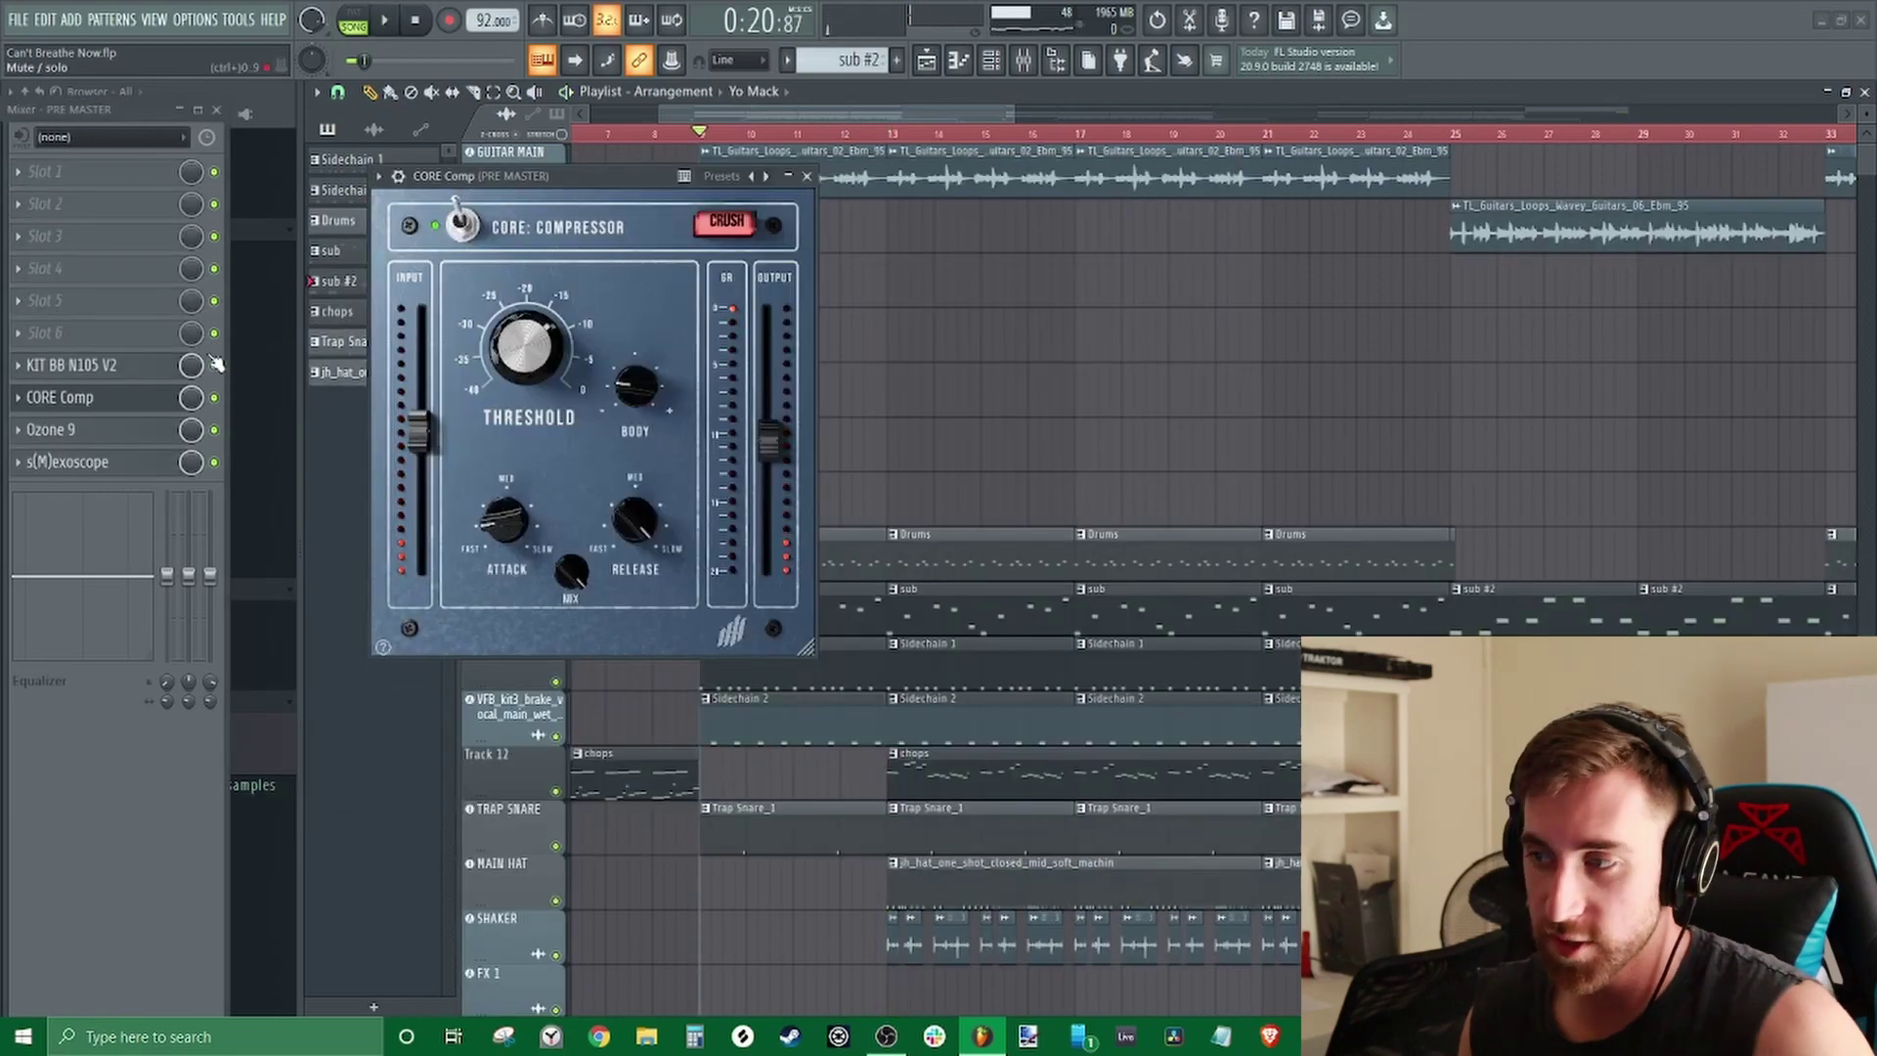
# Play the full beat, bypass the pre-master CORE Comp, and restart playback from bar 9
pyautogui.press('space')
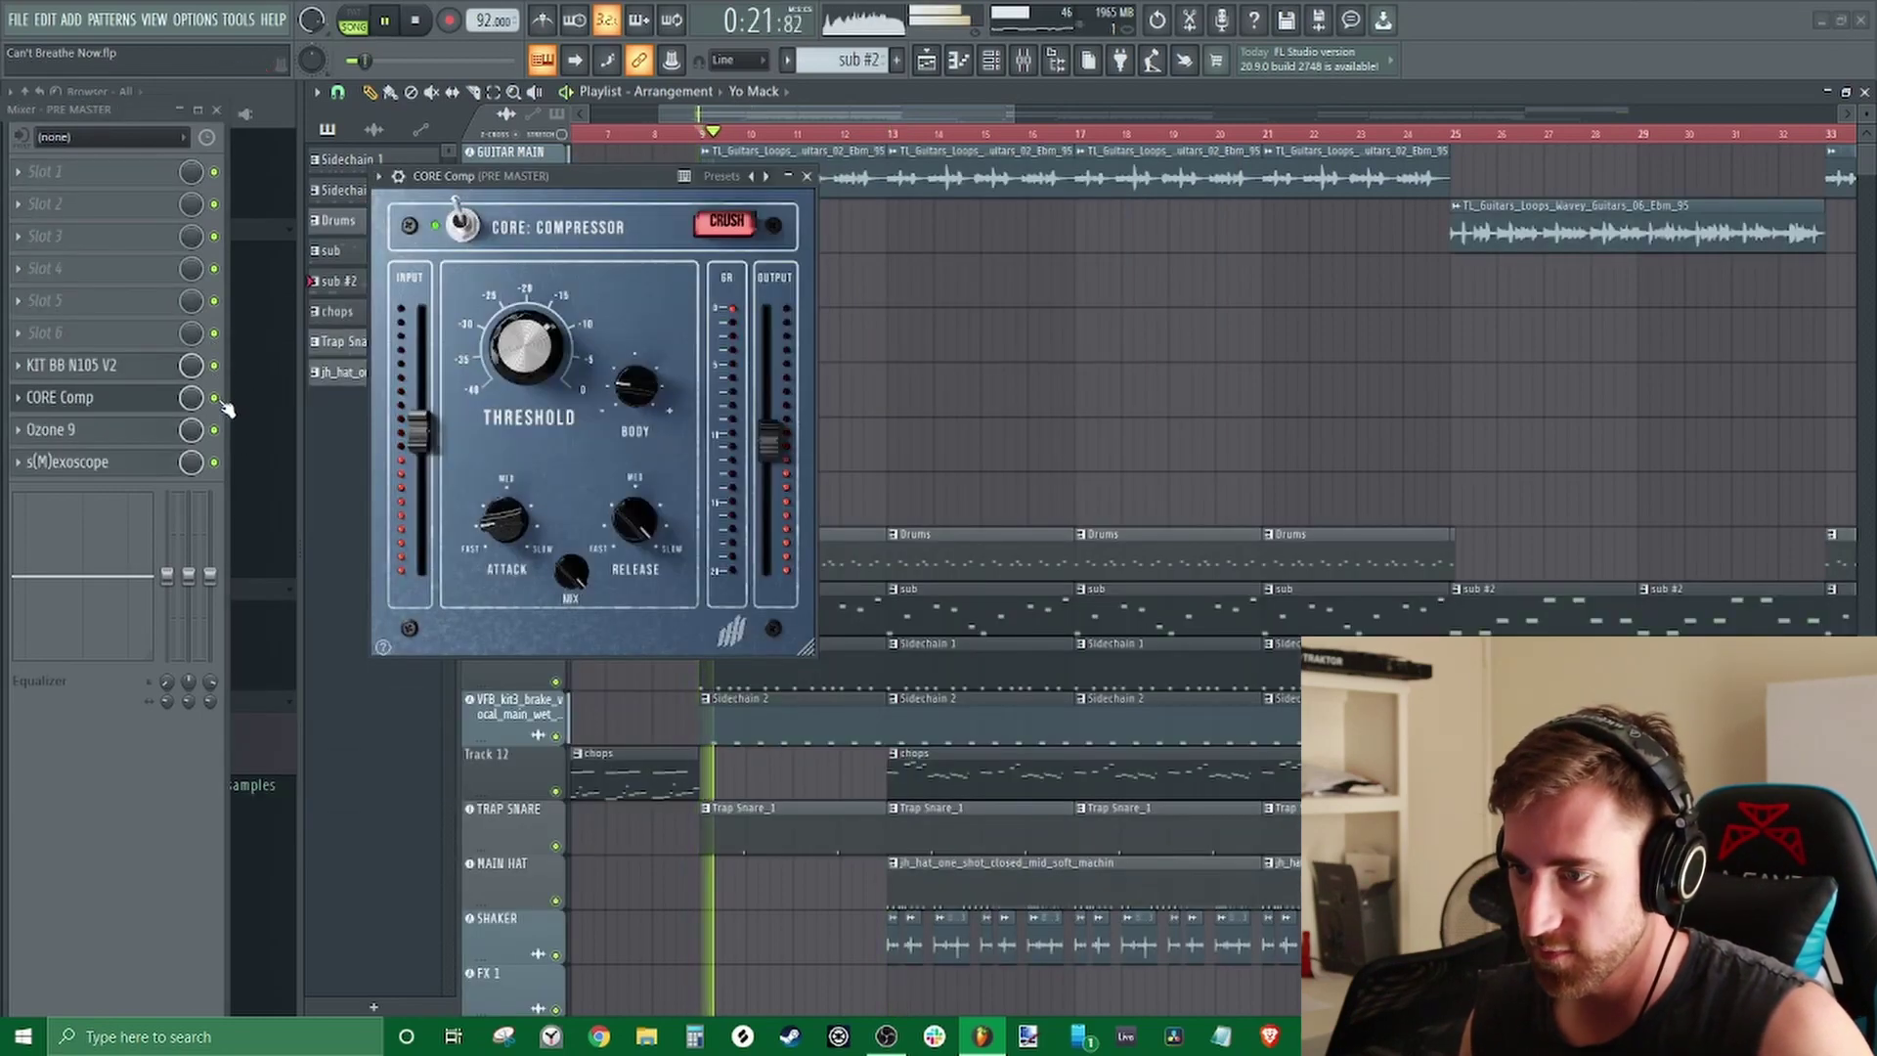
pyautogui.click(214, 398)
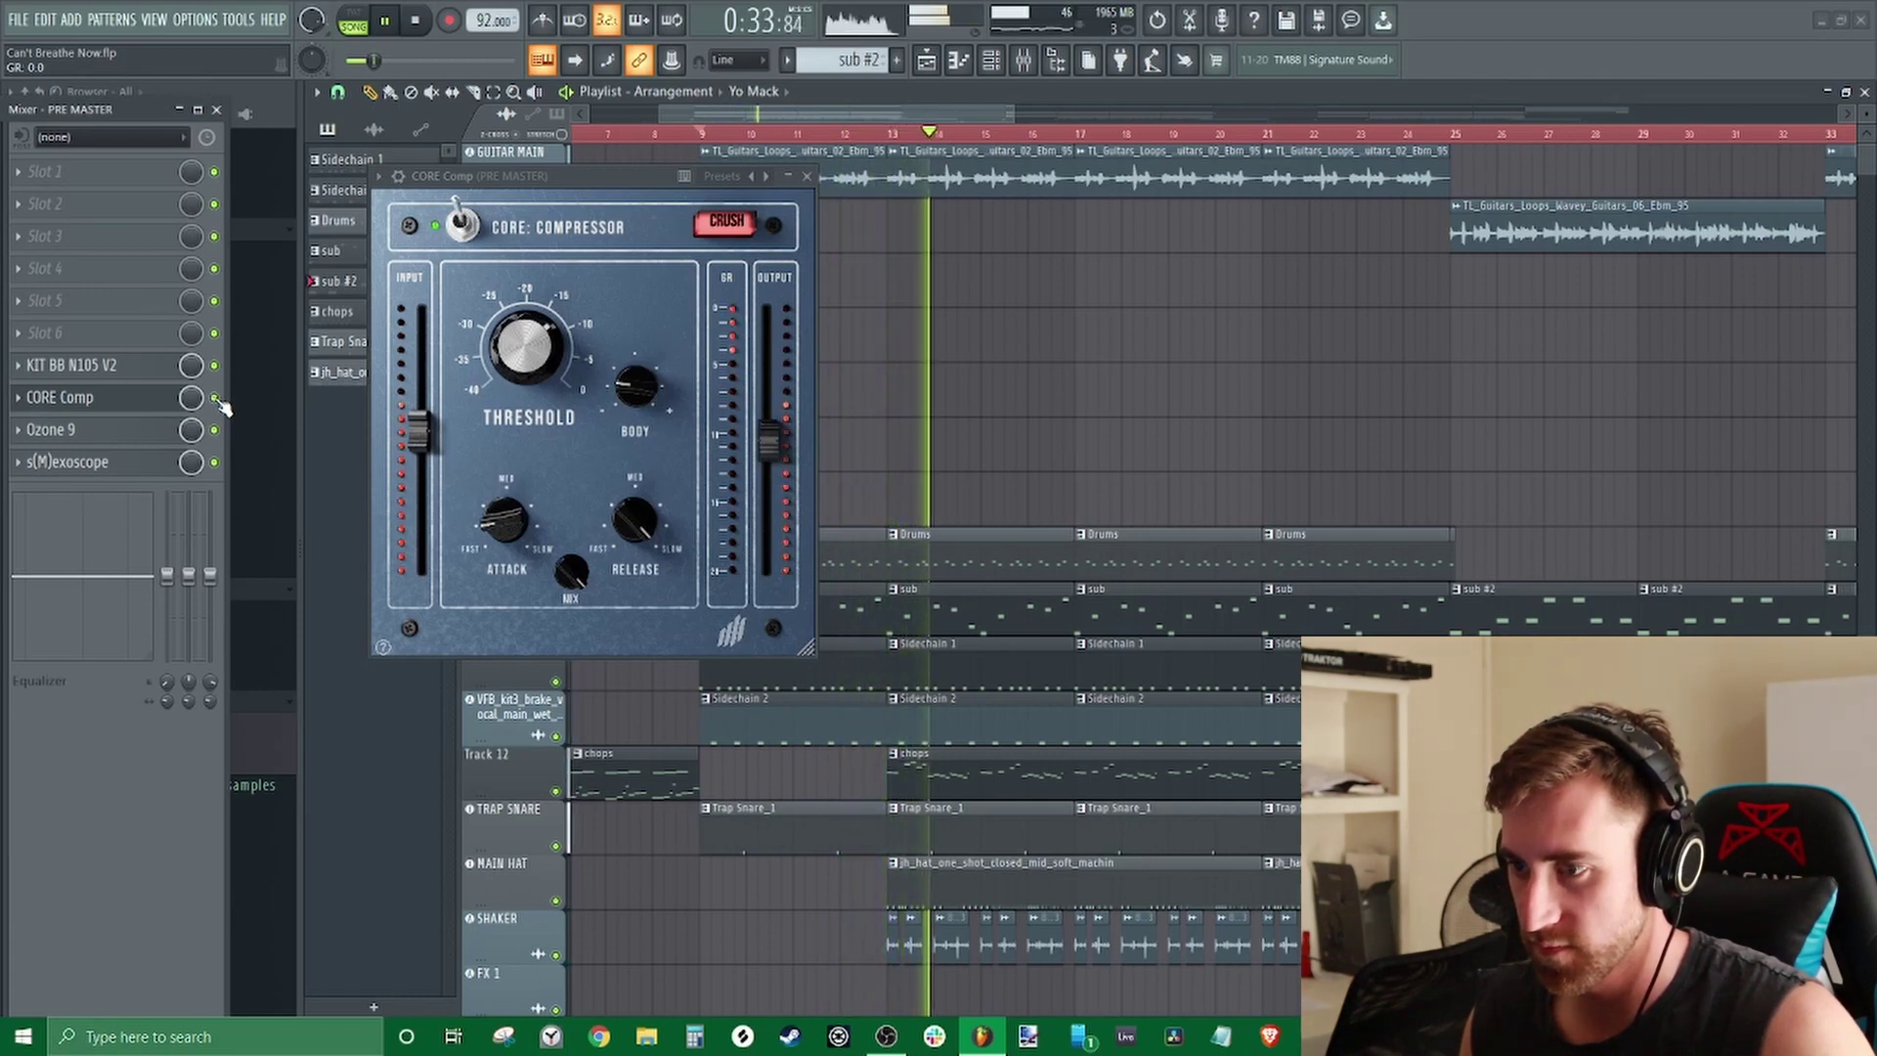
pyautogui.press('space')
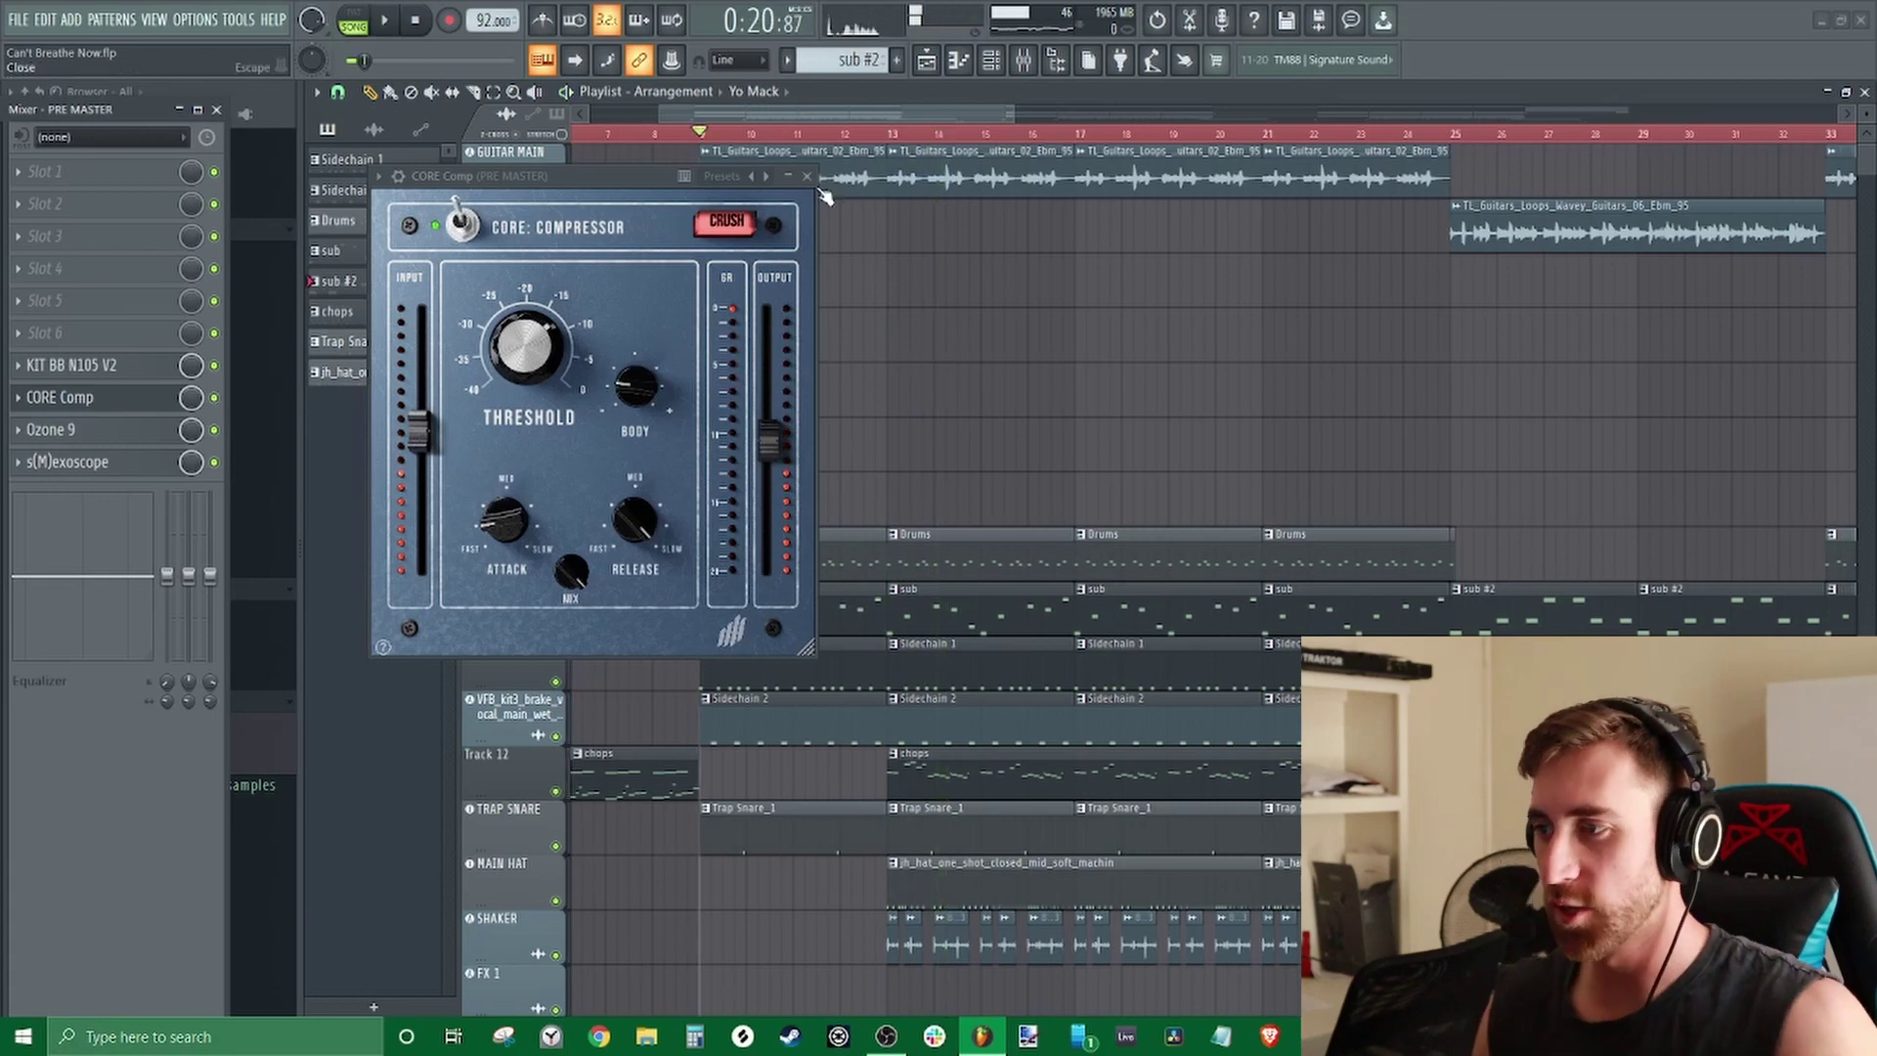
pyautogui.click(807, 176)
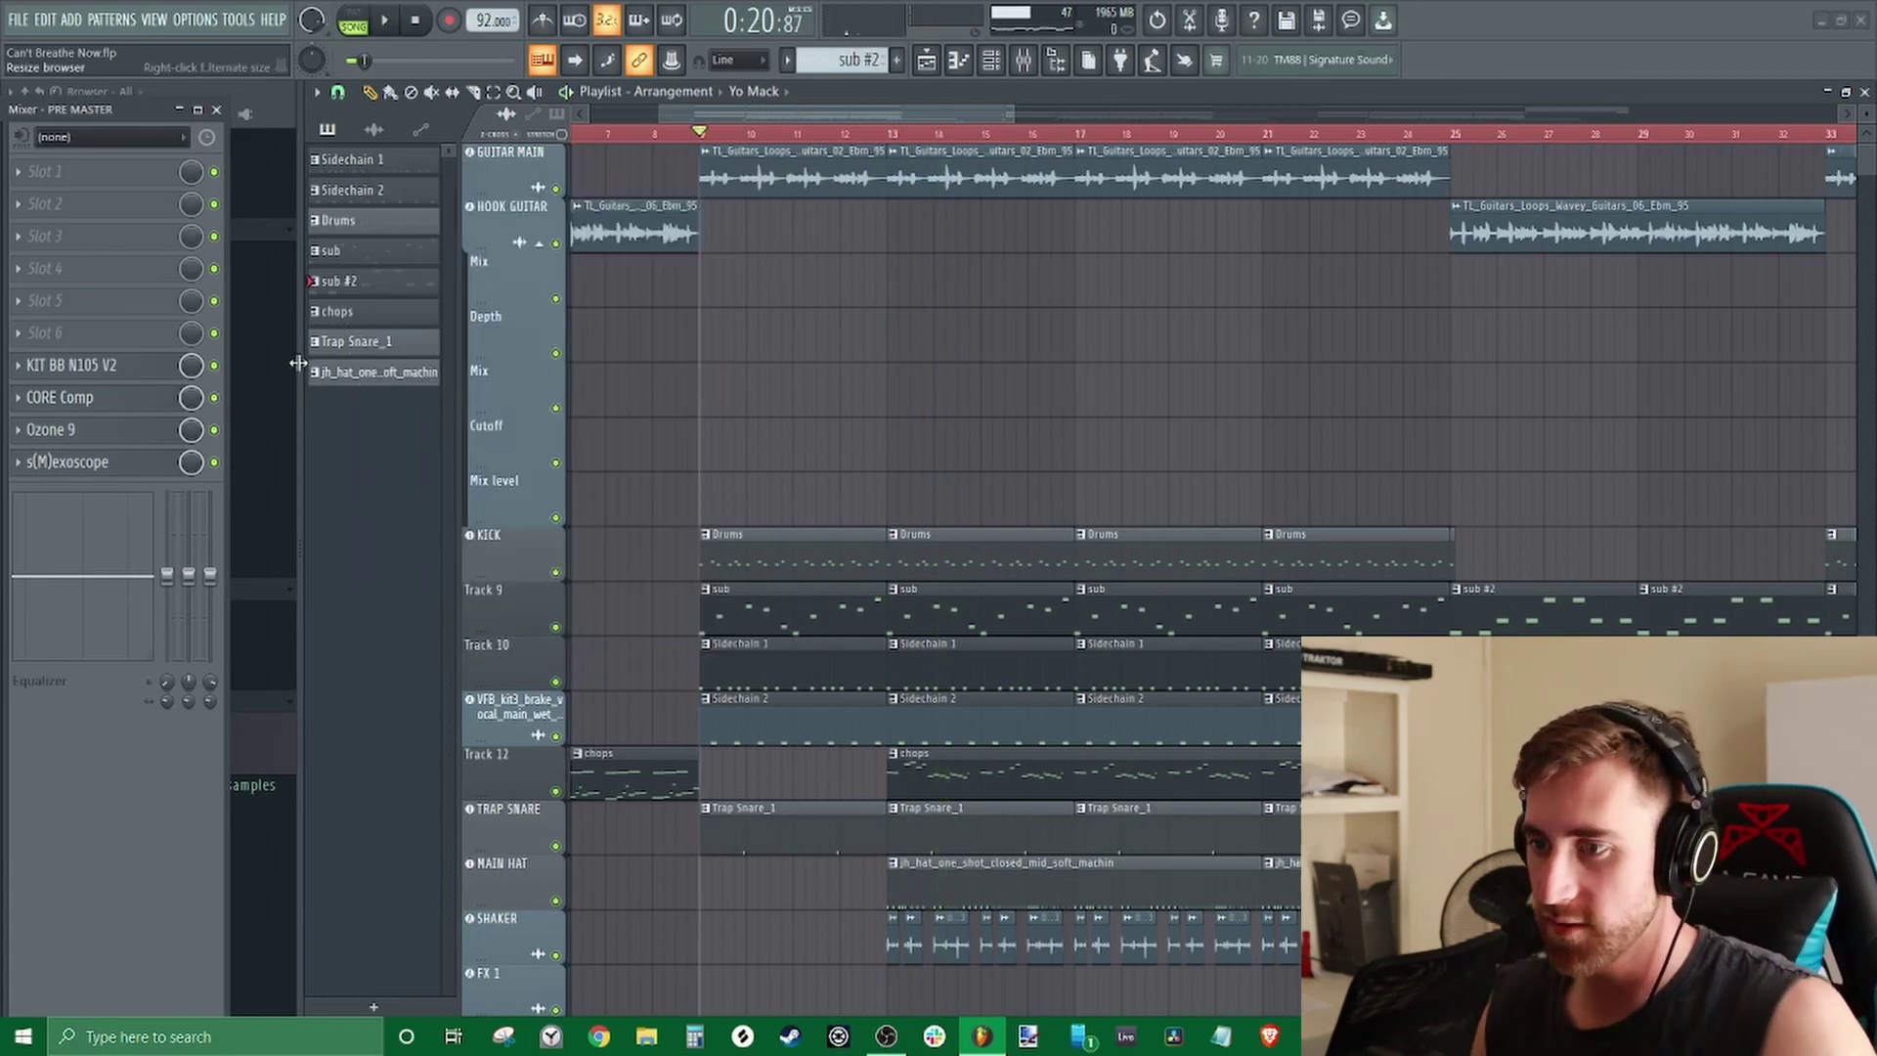
pyautogui.press('space')
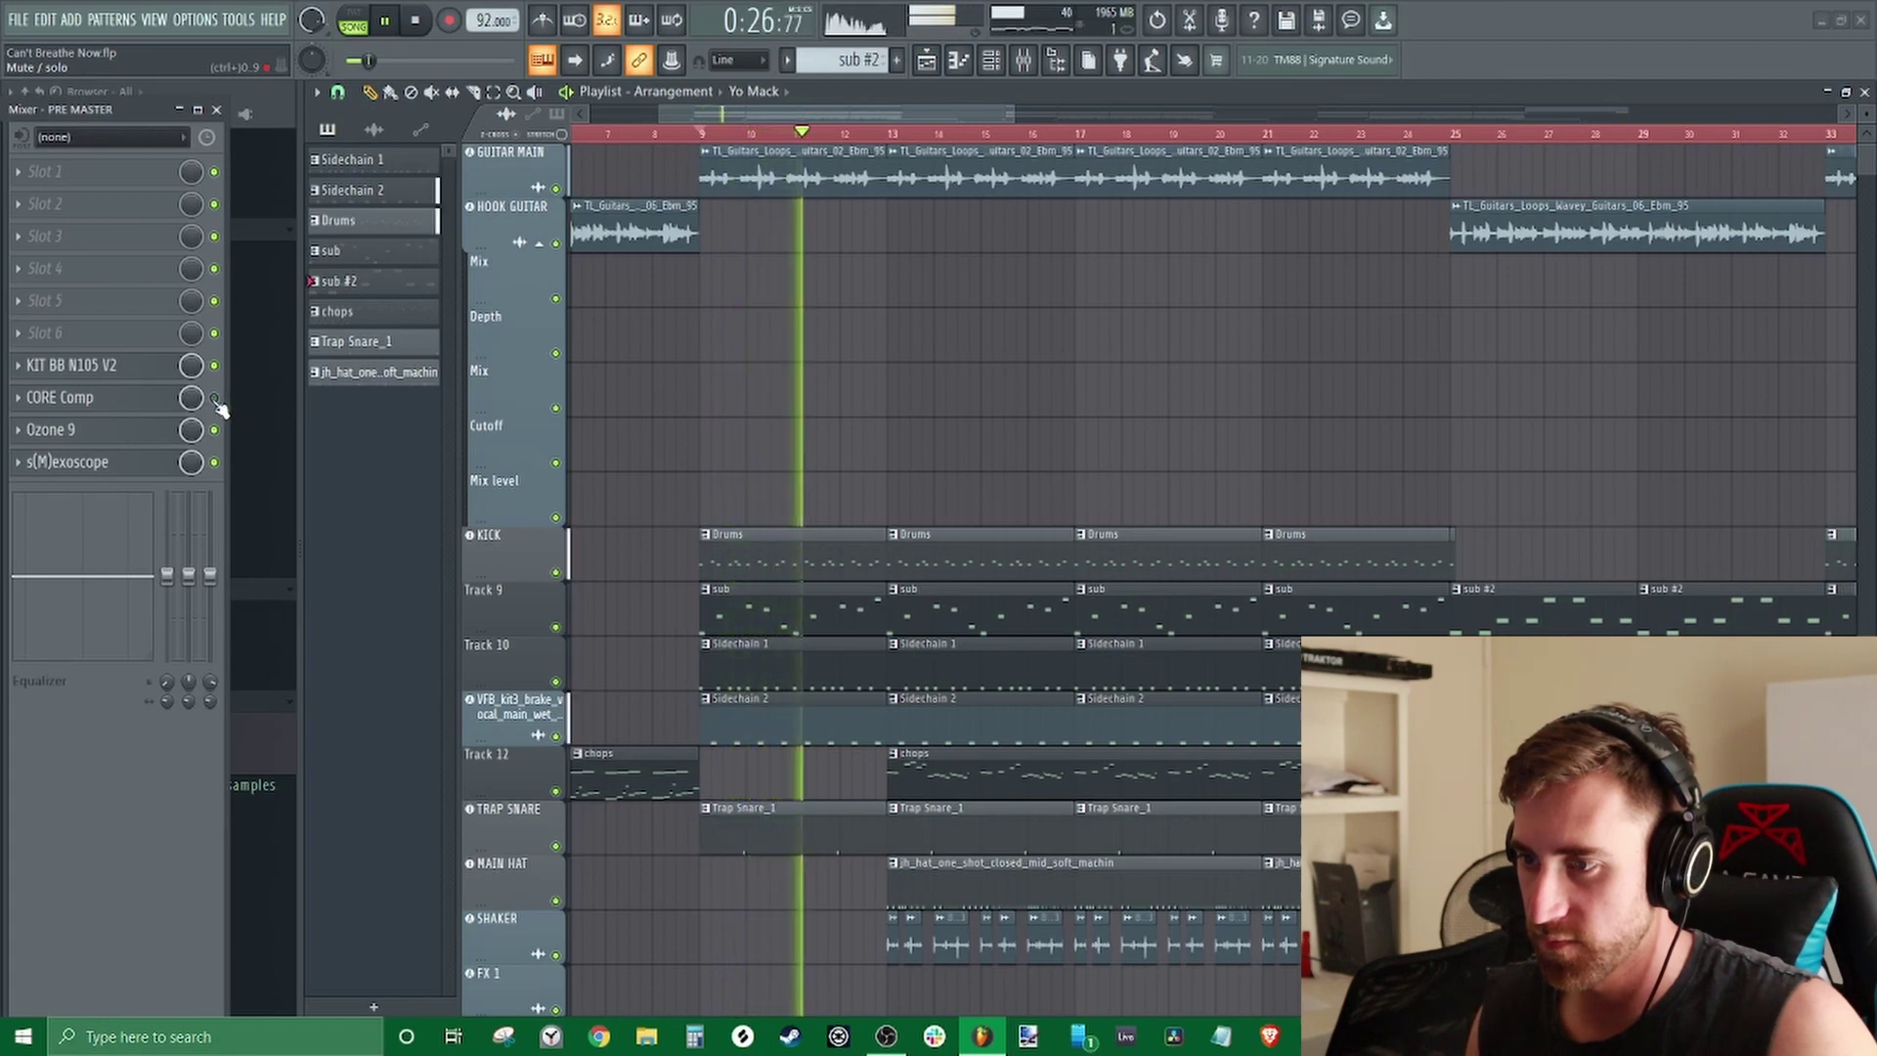
# Compare the pre-master CORE Comp bypassed and active, leave it on, close its window and stop
pyautogui.click(122, 401)
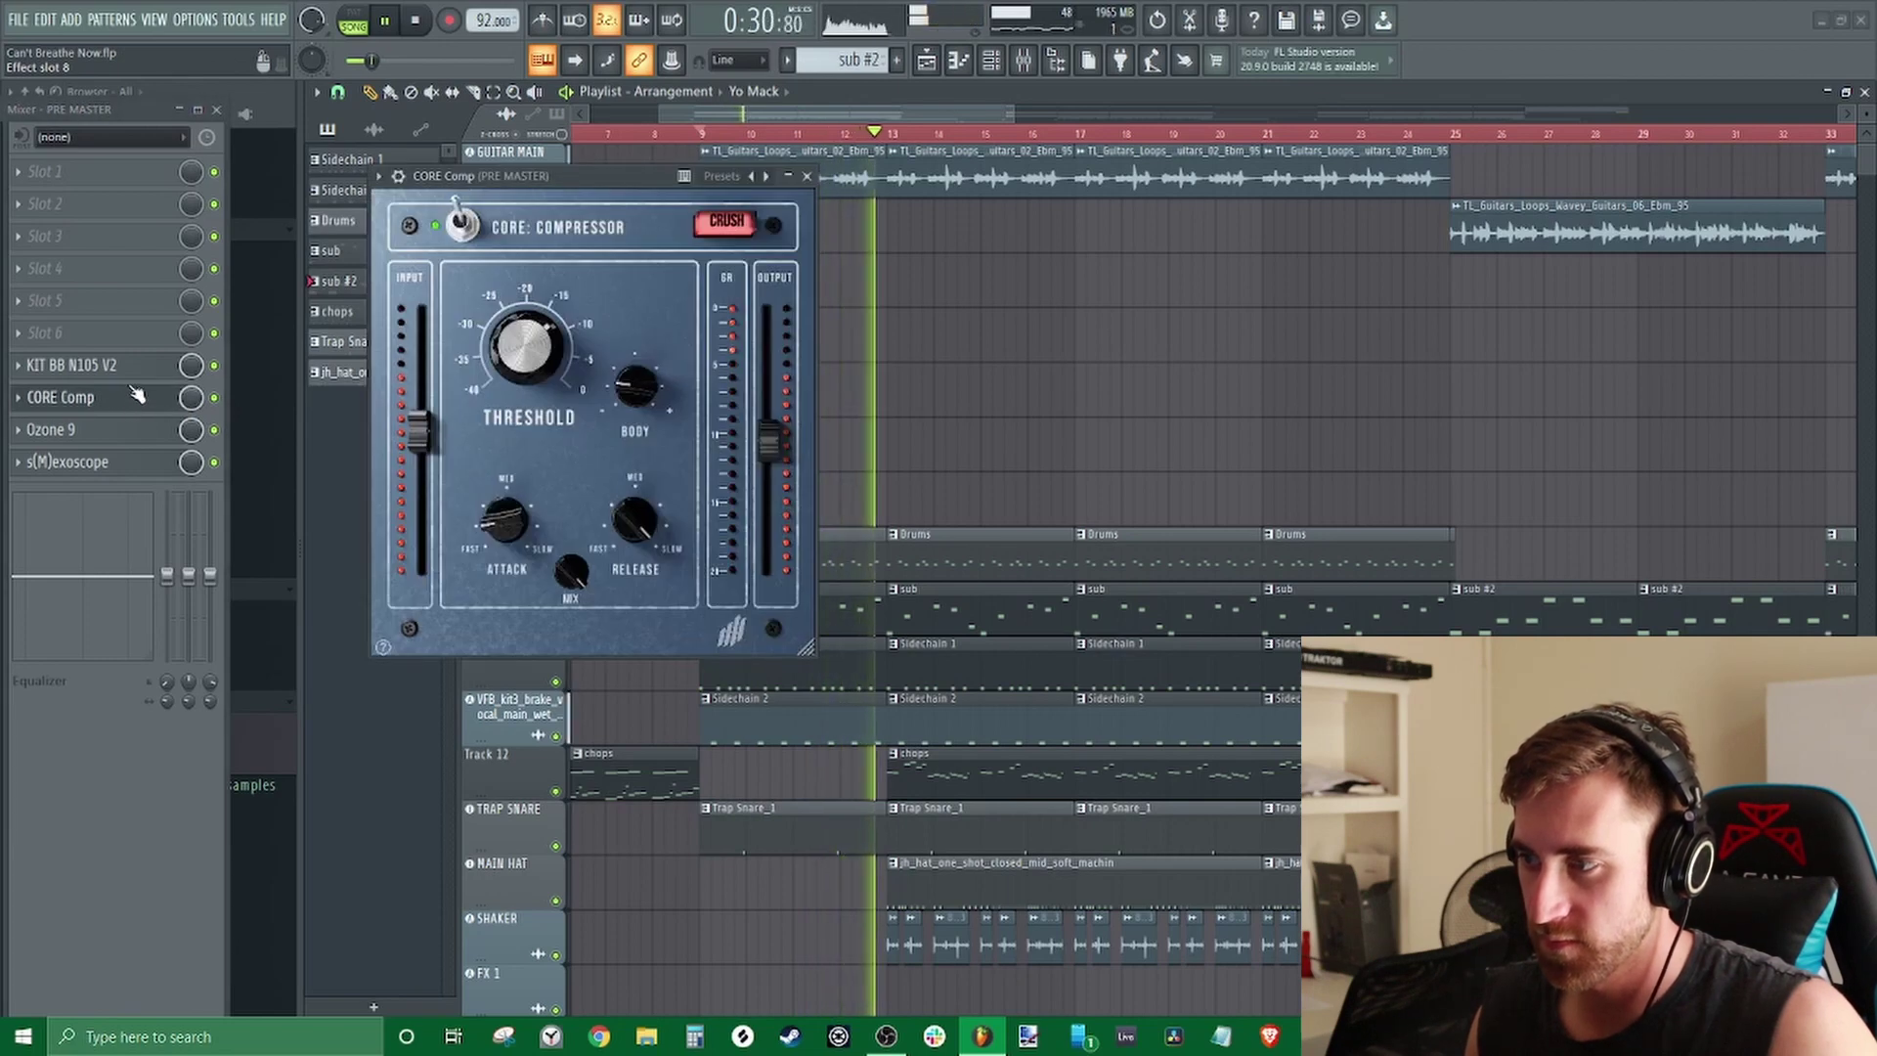
pyautogui.moveTo(520, 347)
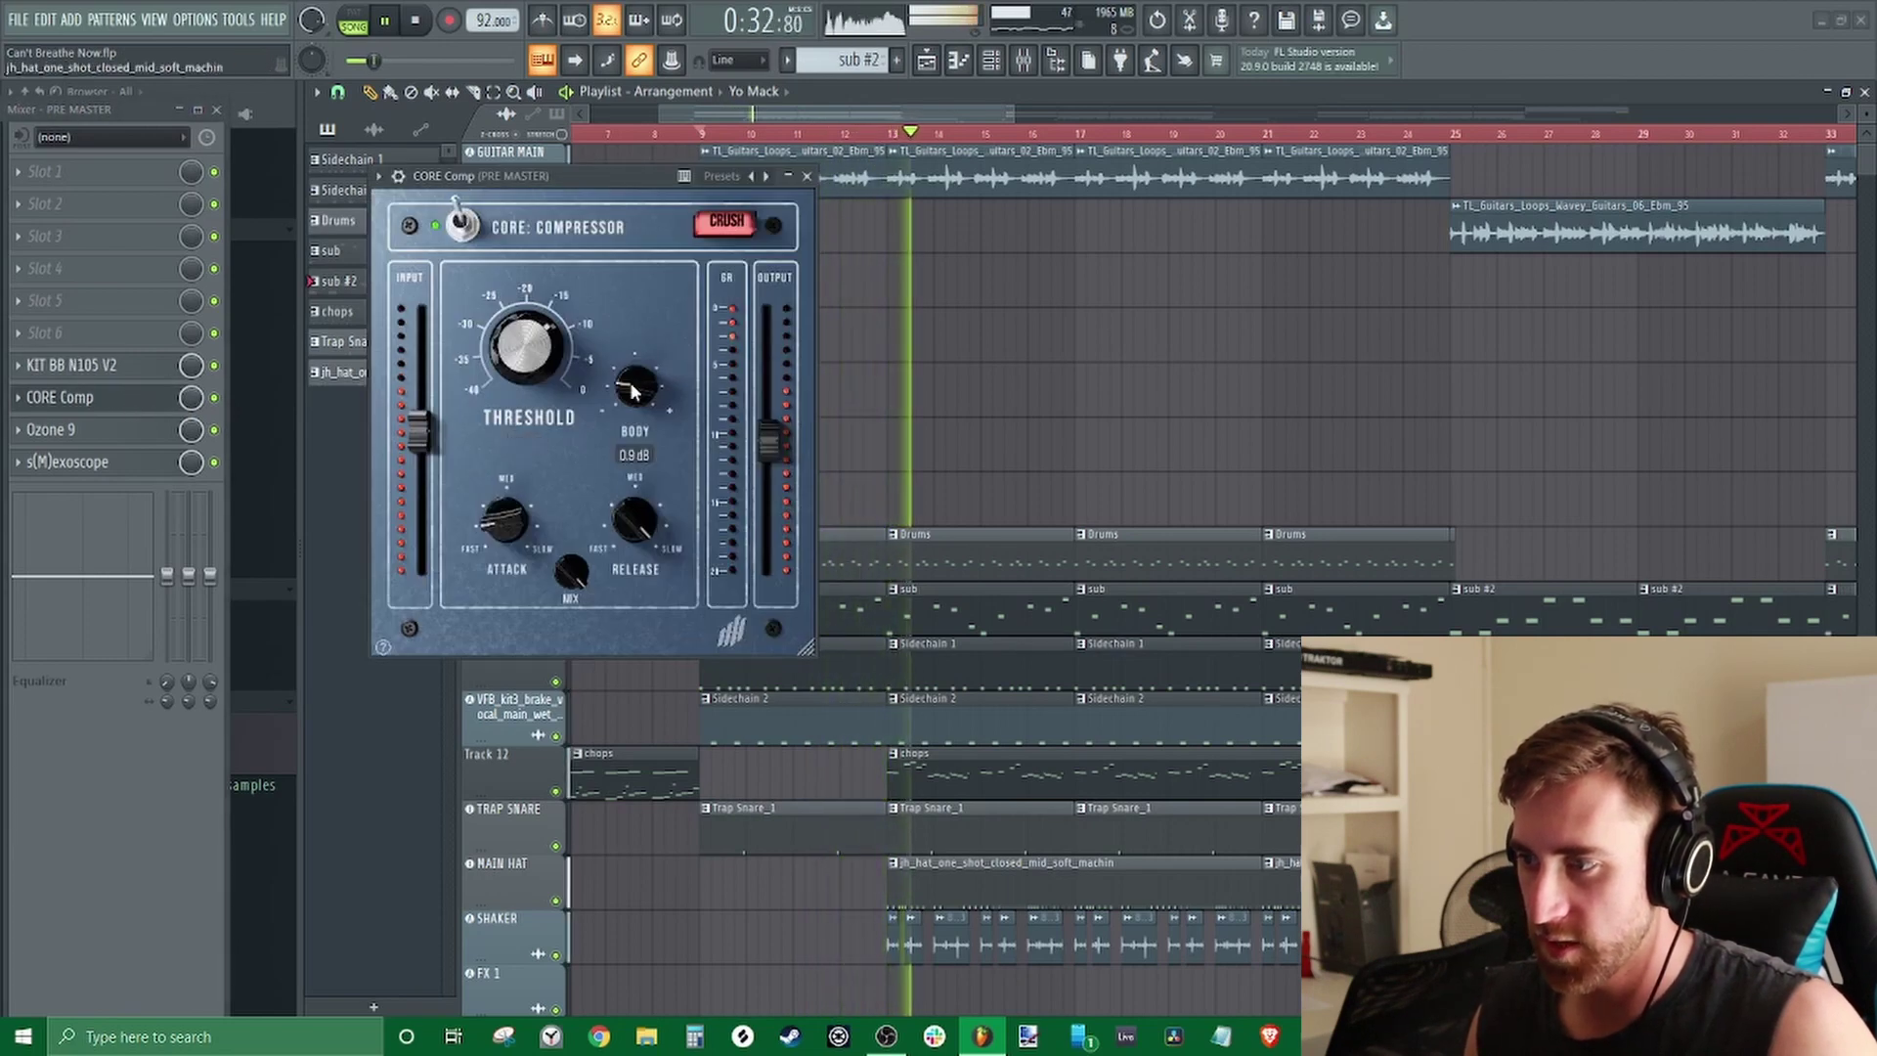
pyautogui.moveTo(513, 518)
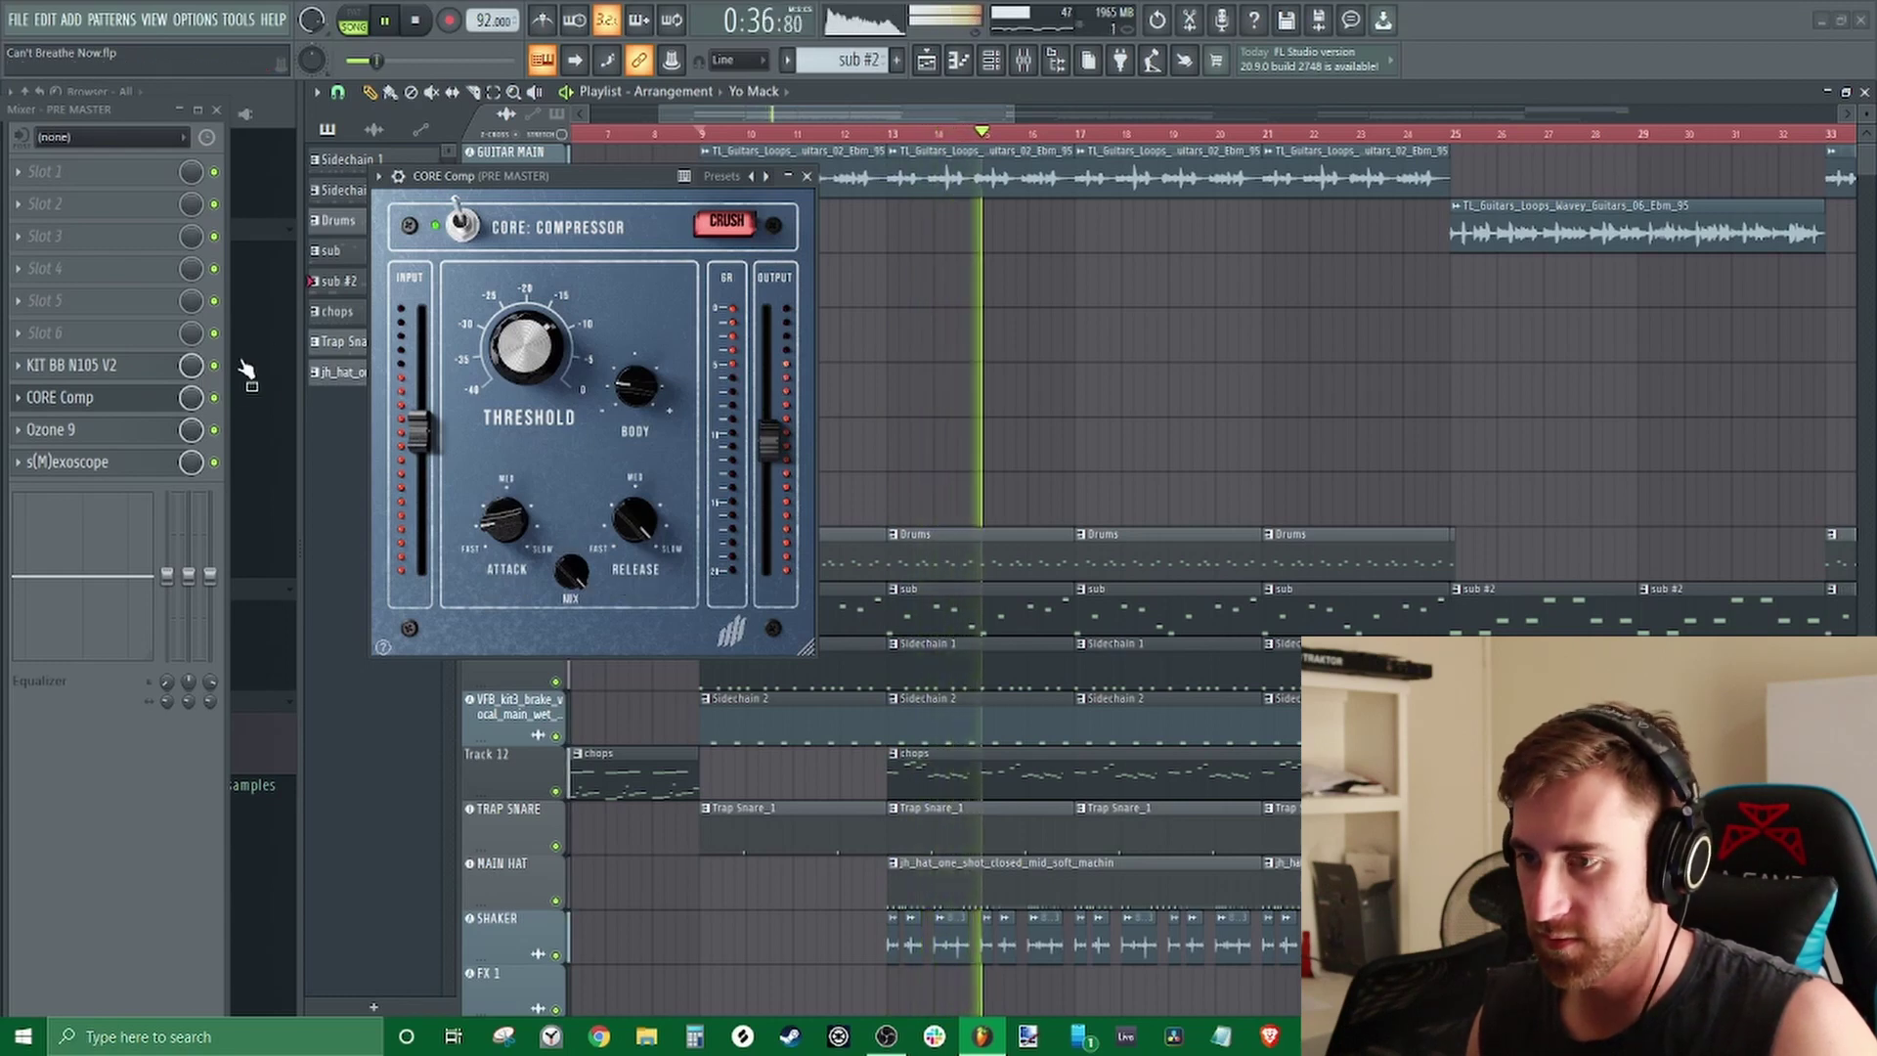
pyautogui.click(216, 398)
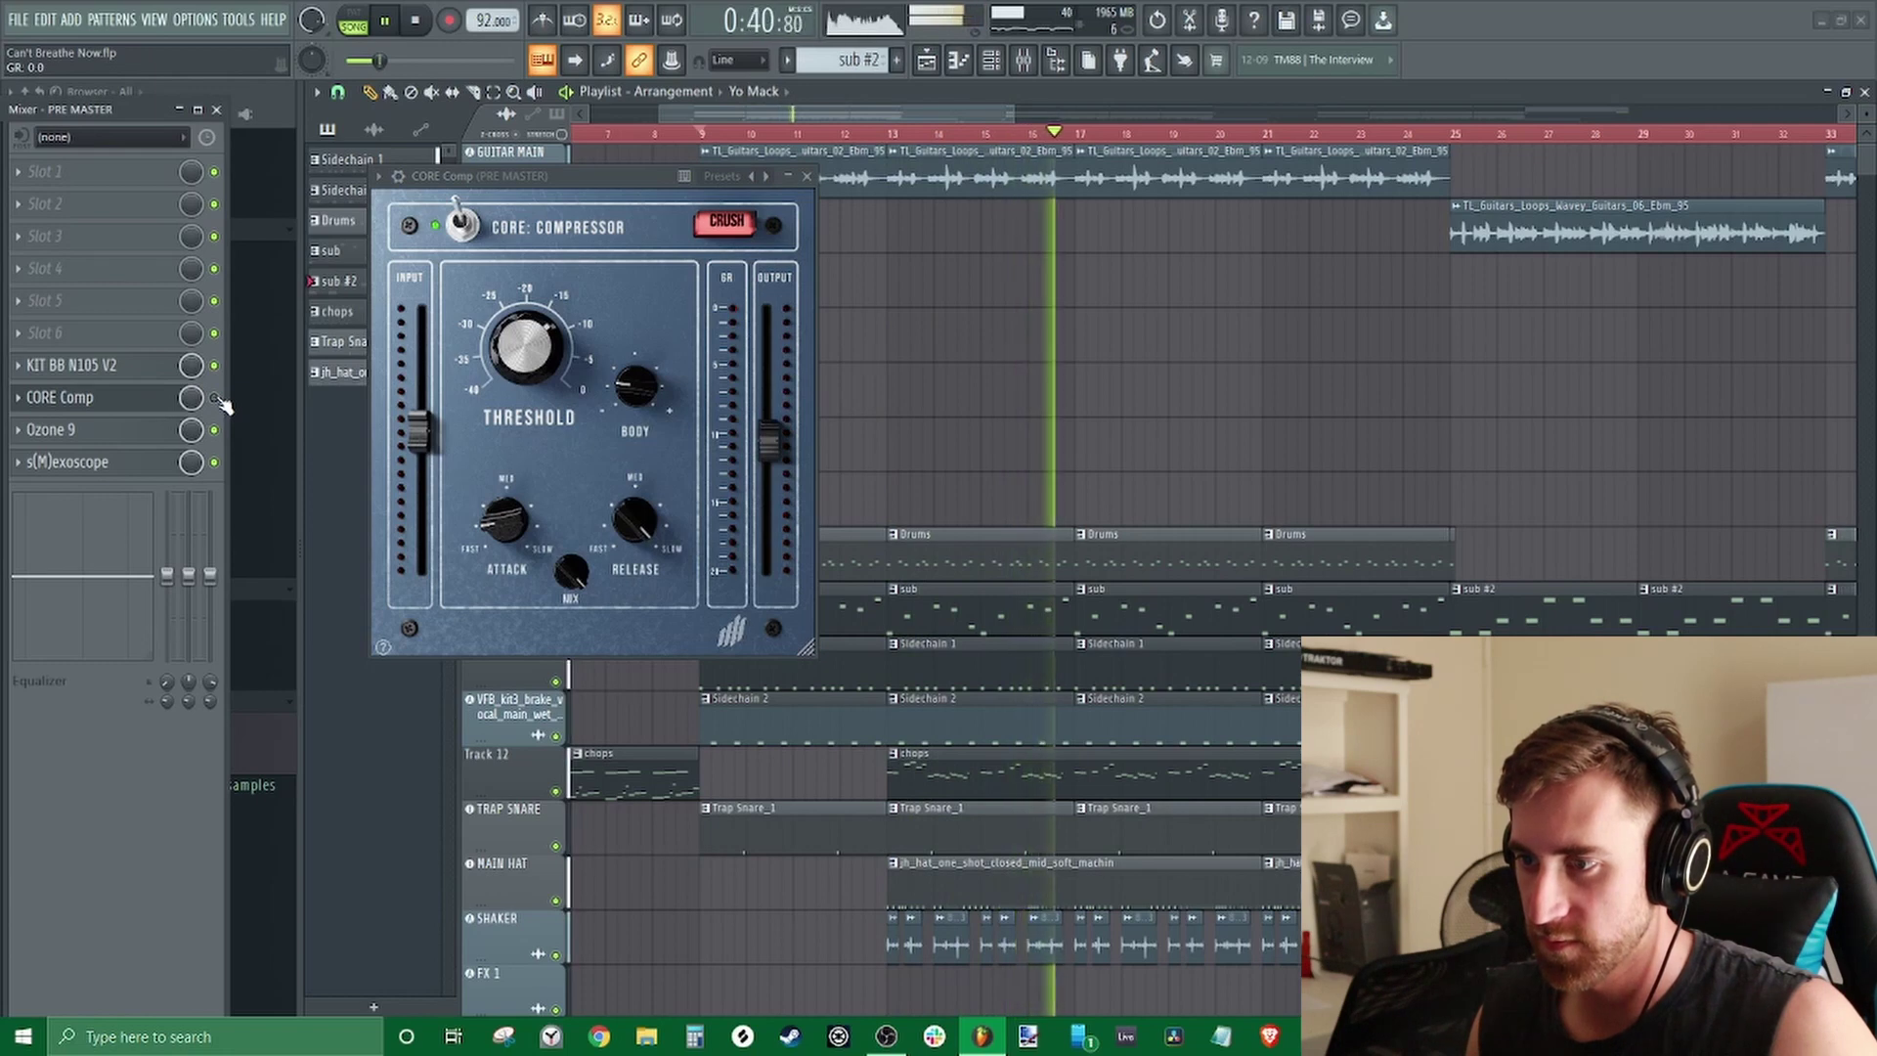
pyautogui.click(216, 398)
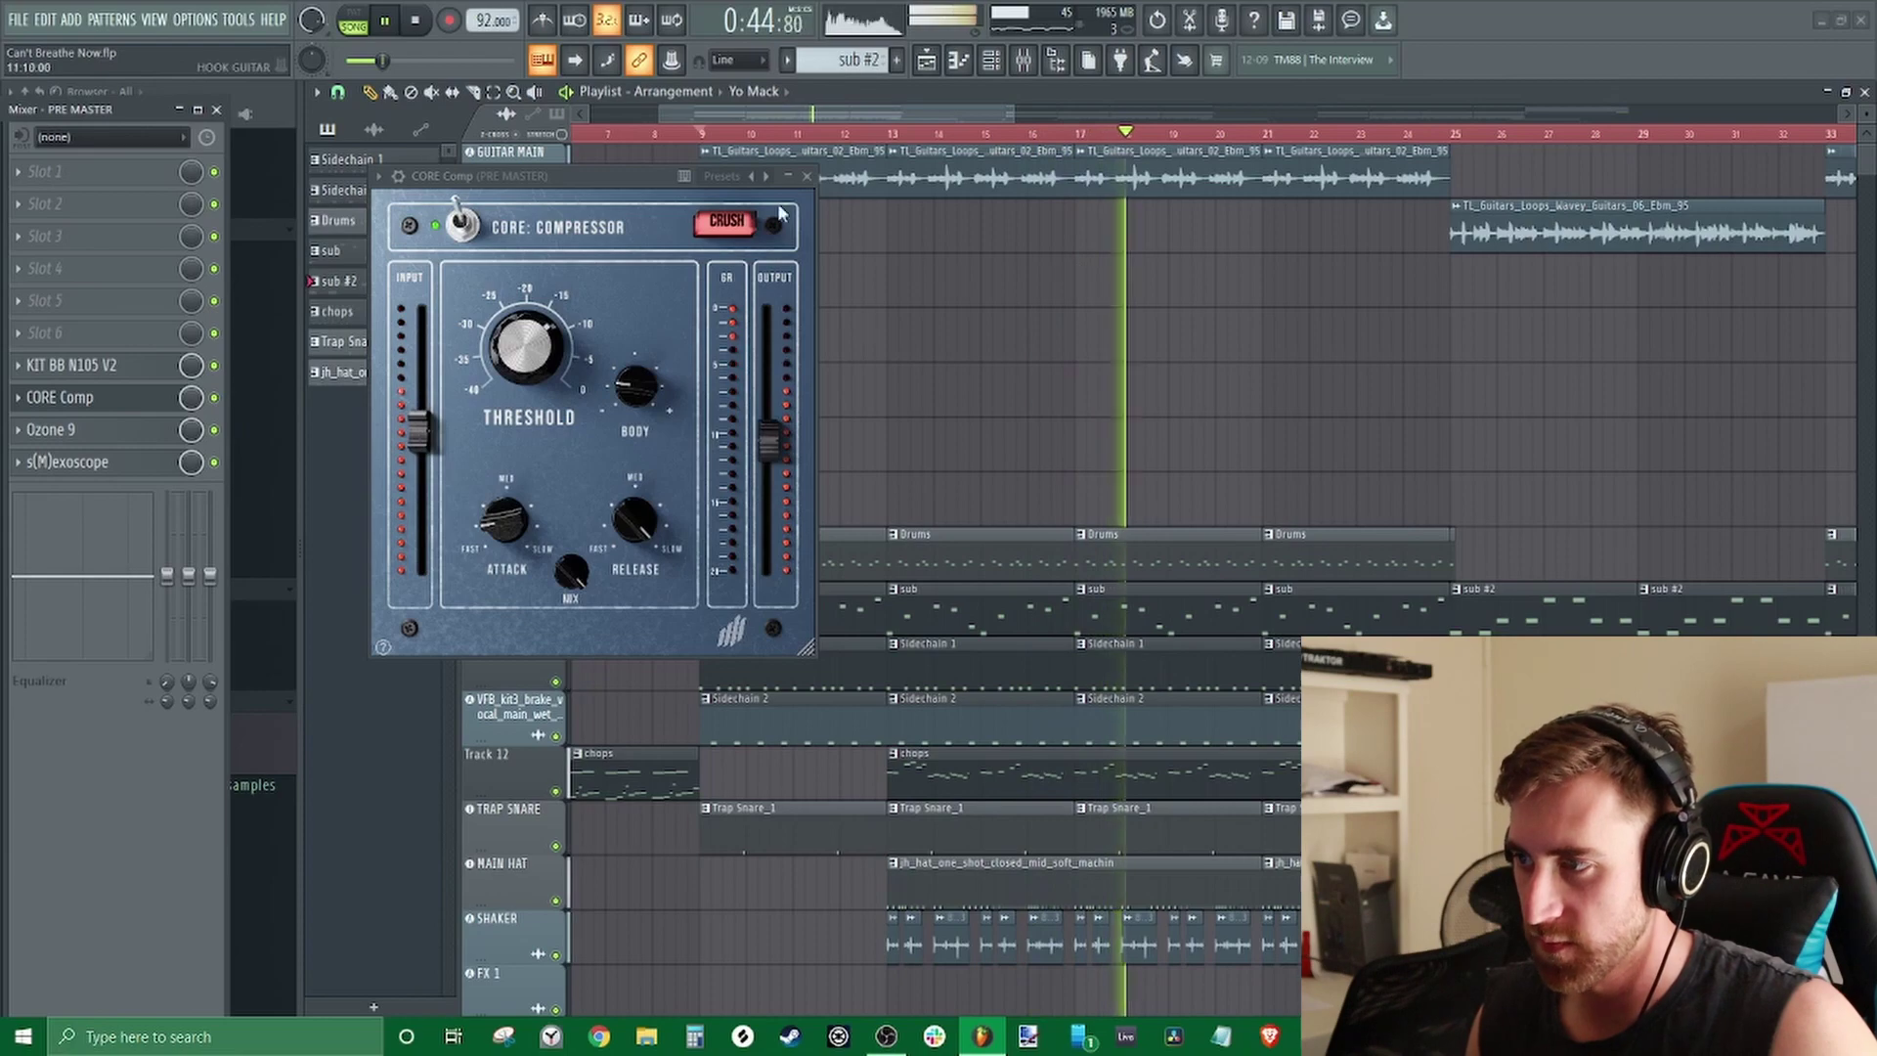
pyautogui.click(806, 176)
pyautogui.press('space')
pyautogui.press('space')
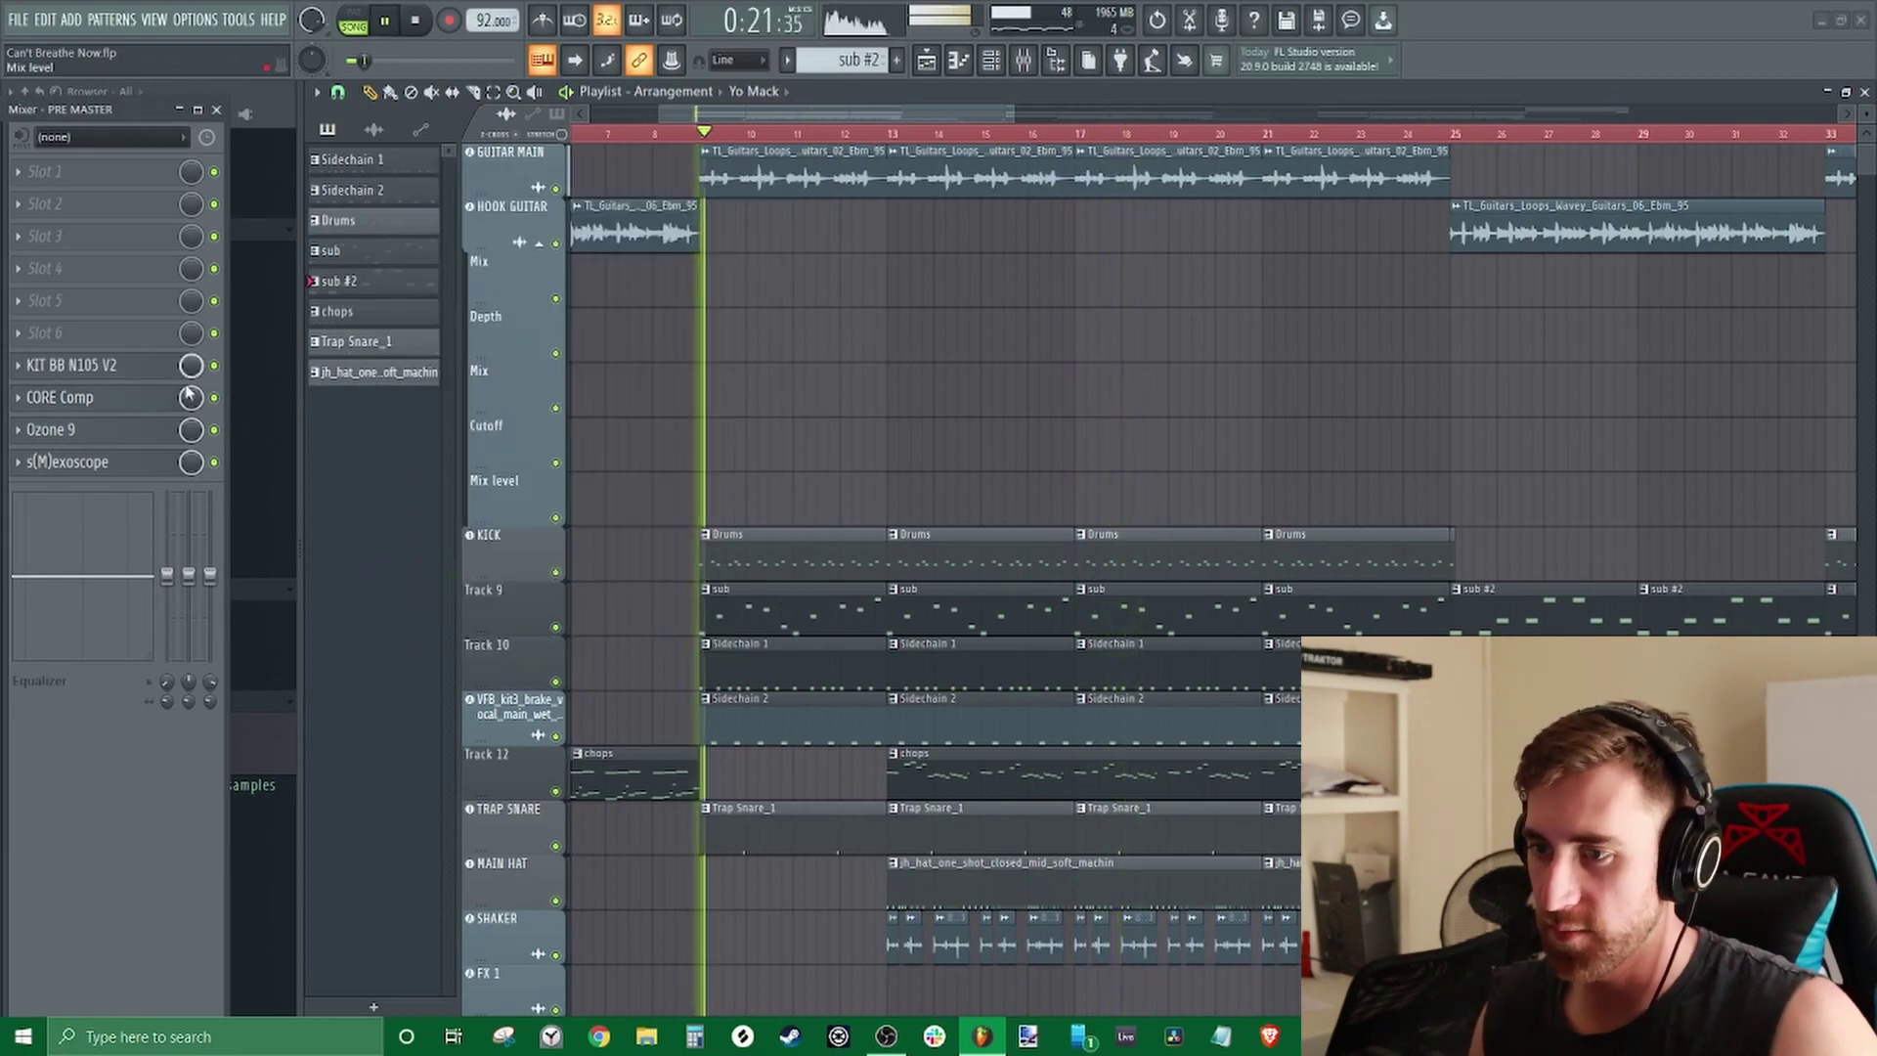
pyautogui.press('space')
pyautogui.click(84, 371)
pyautogui.moveTo(508, 144); pyautogui.dragTo(488, 121)
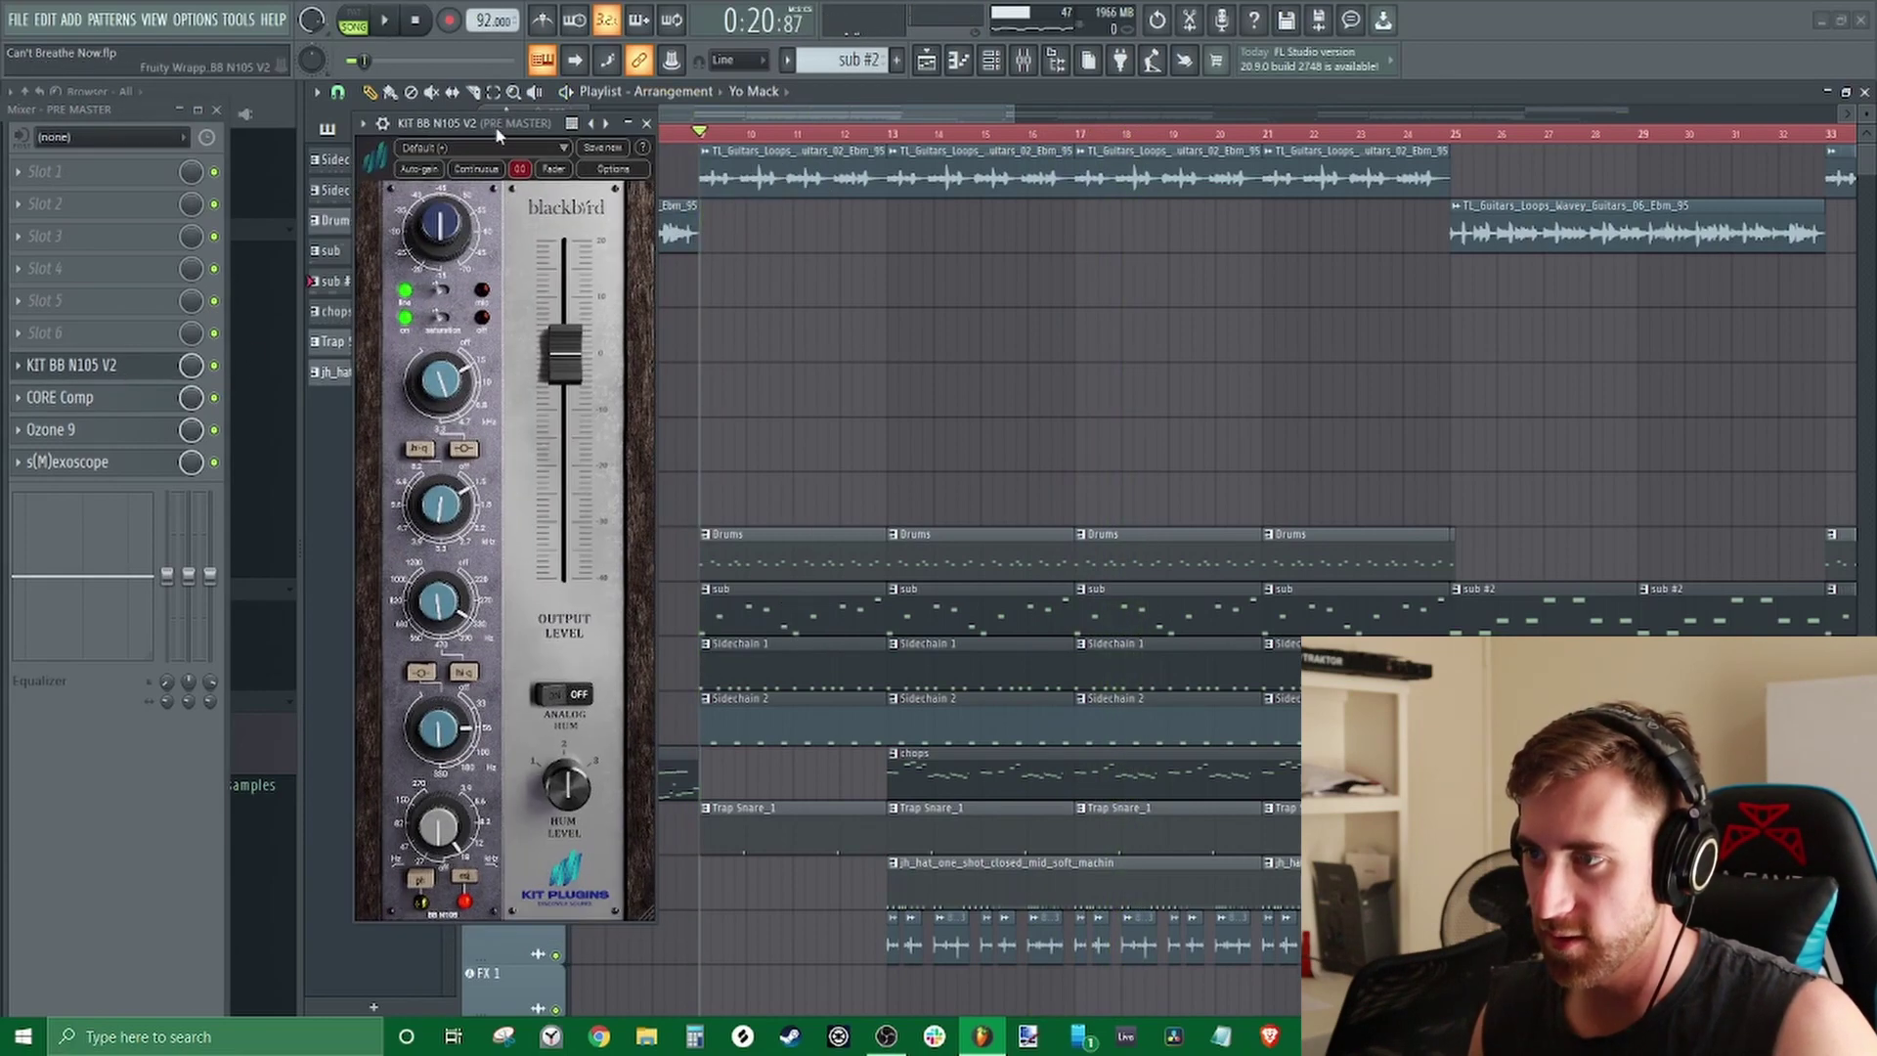
pyautogui.click(646, 123)
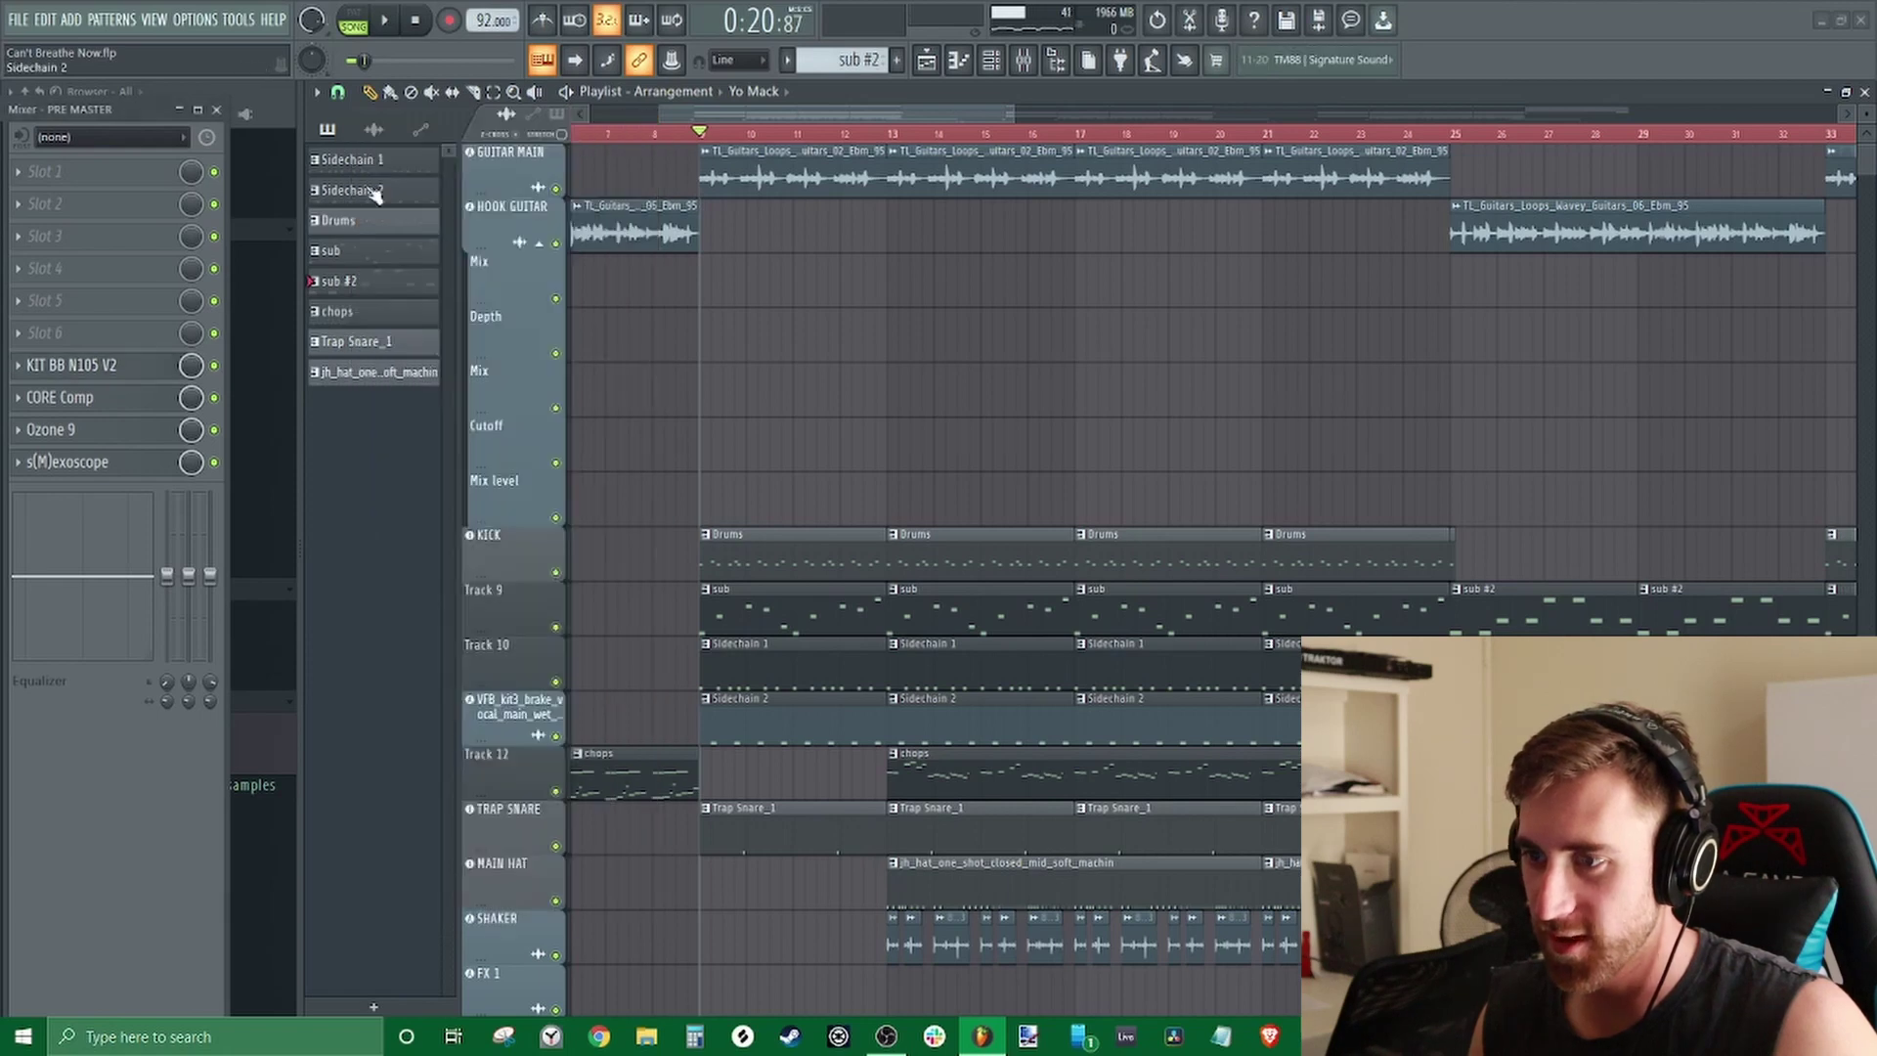
pyautogui.press('space')
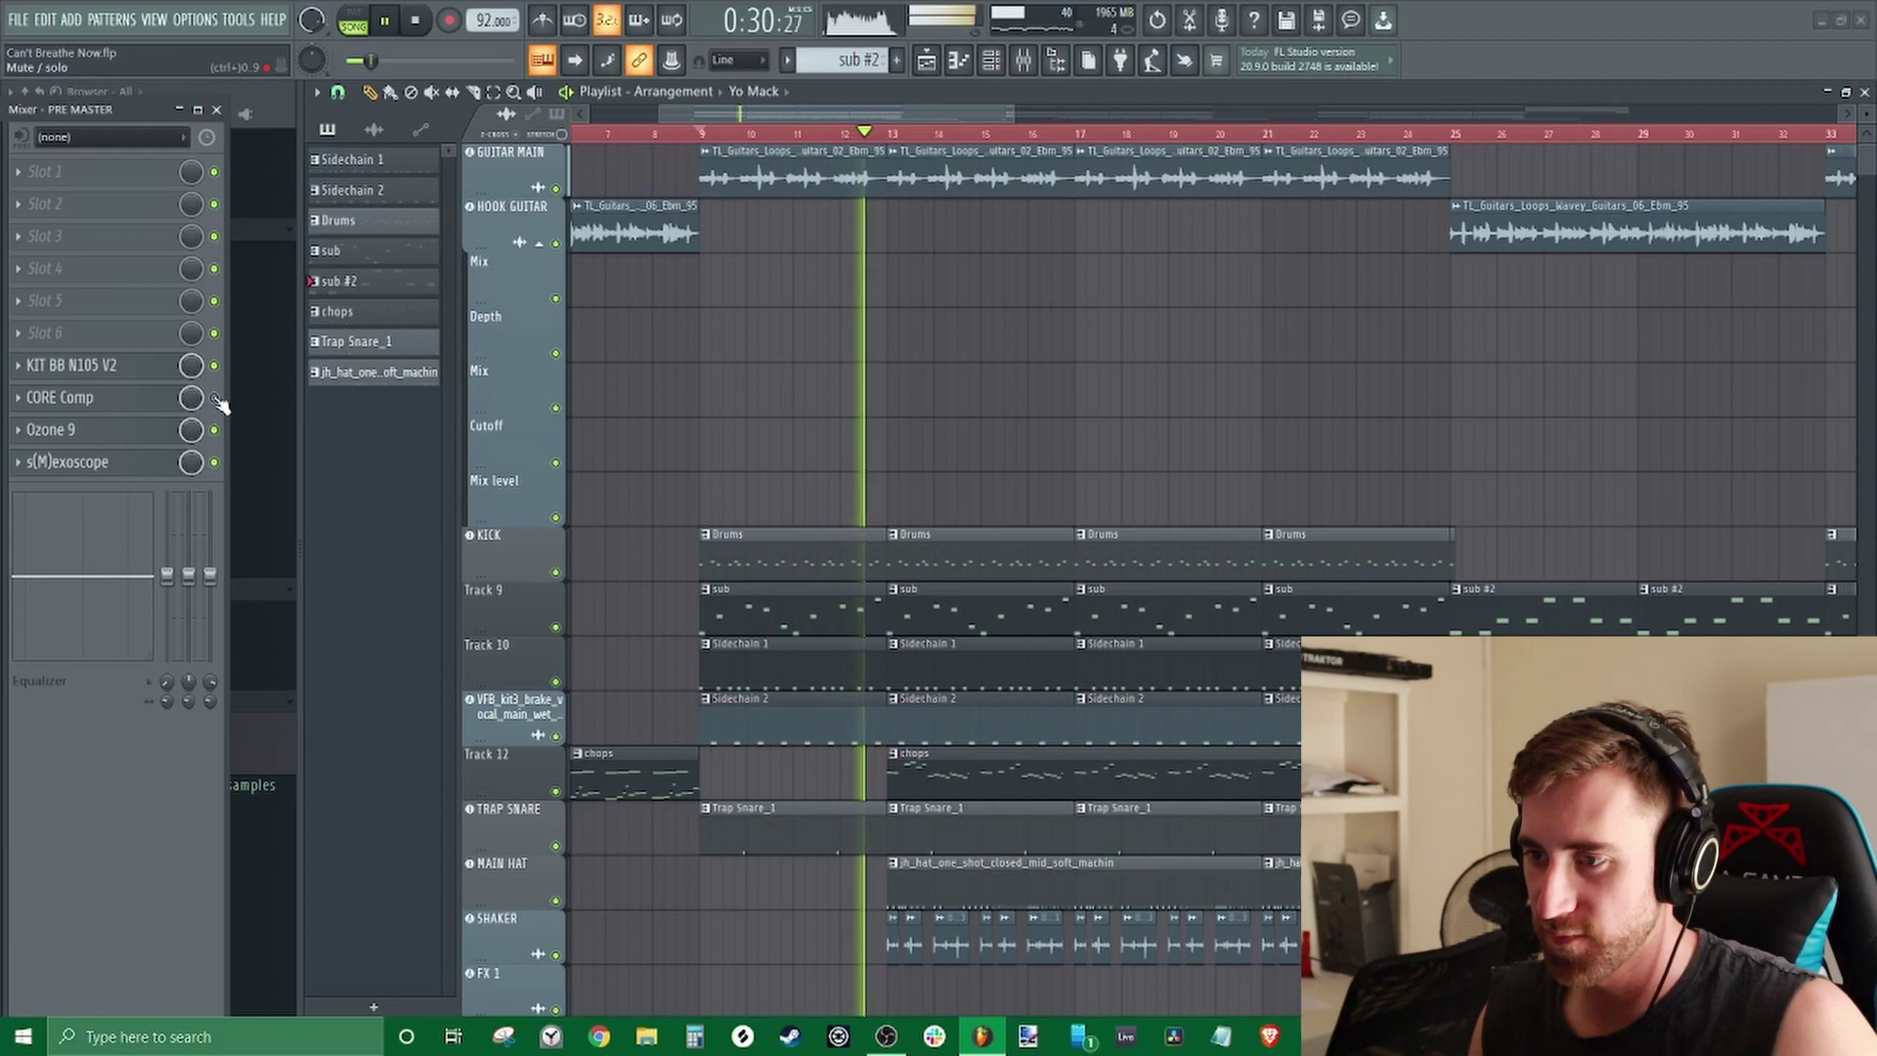
pyautogui.press('space')
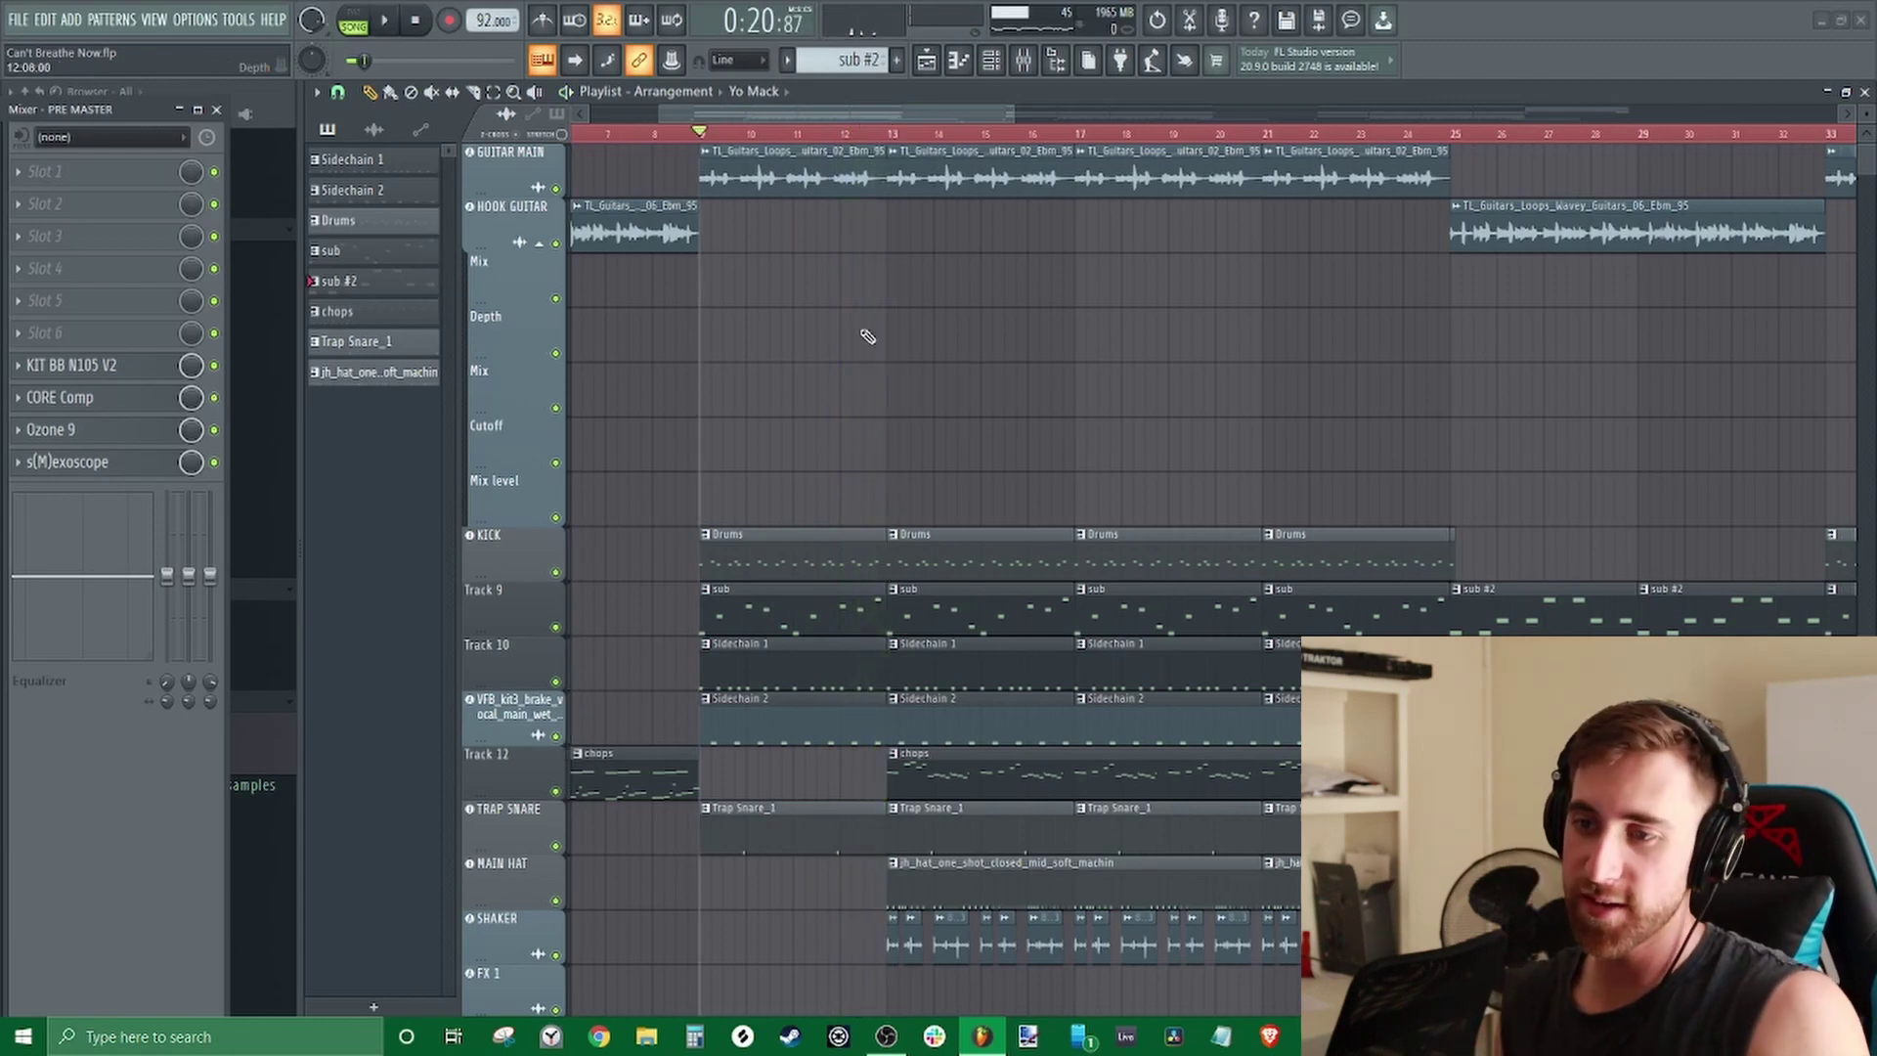